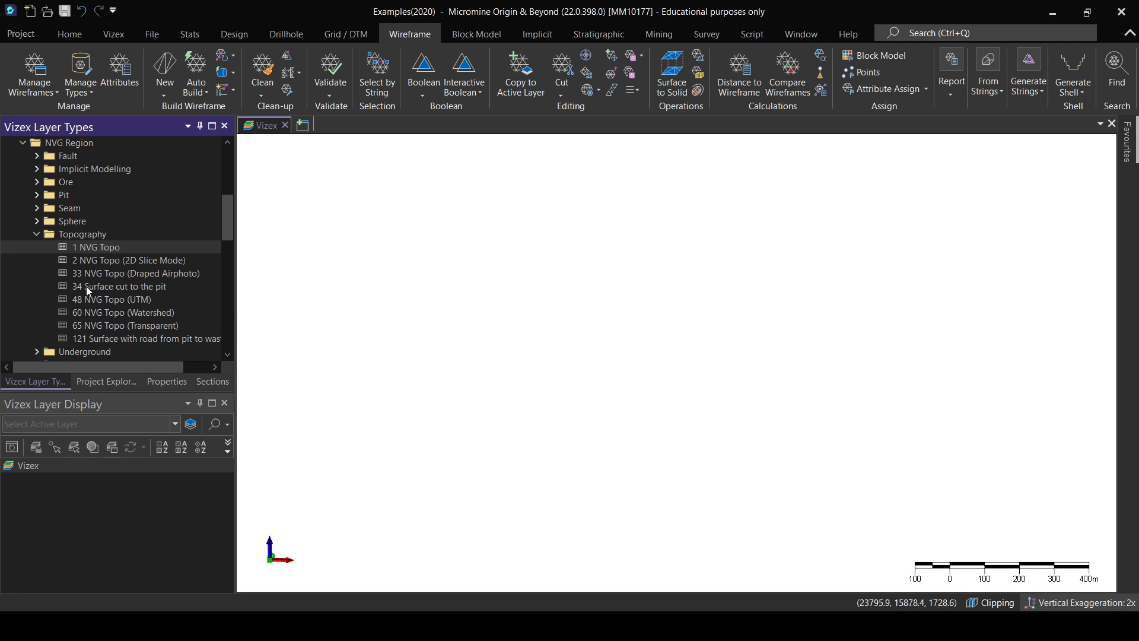
# Load the NVG Topo surface from the NVG Region topography wireframes into the view.
pyautogui.doubleClick(105, 248)
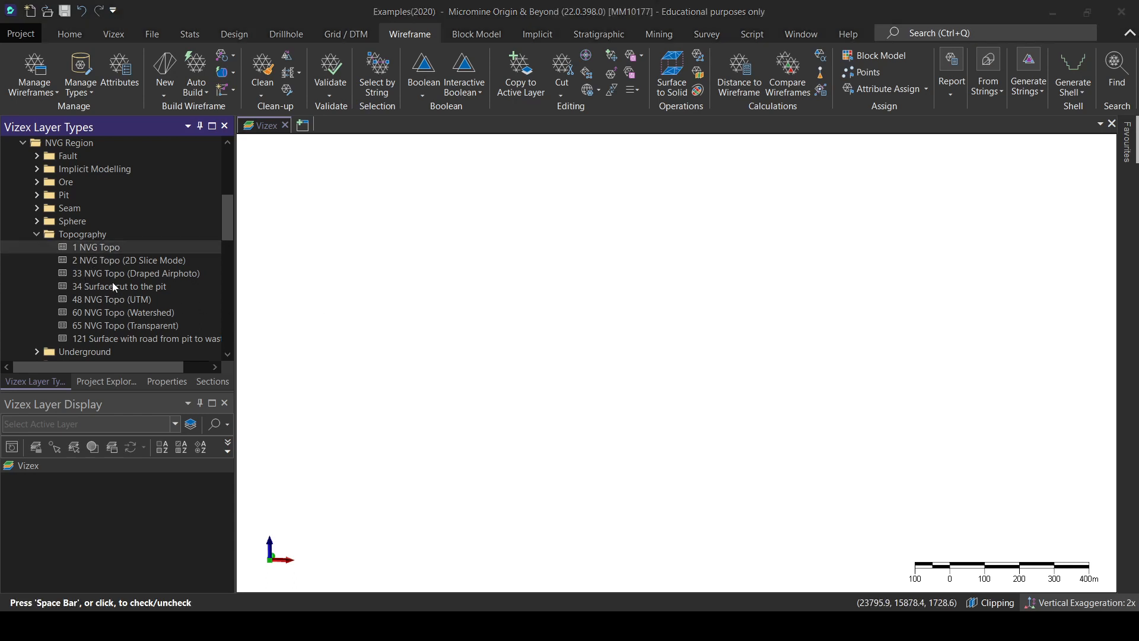
pyautogui.scroll(1, 626, 346)
pyautogui.moveTo(629, 357); pyautogui.dragTo(558, 359, button='middle')
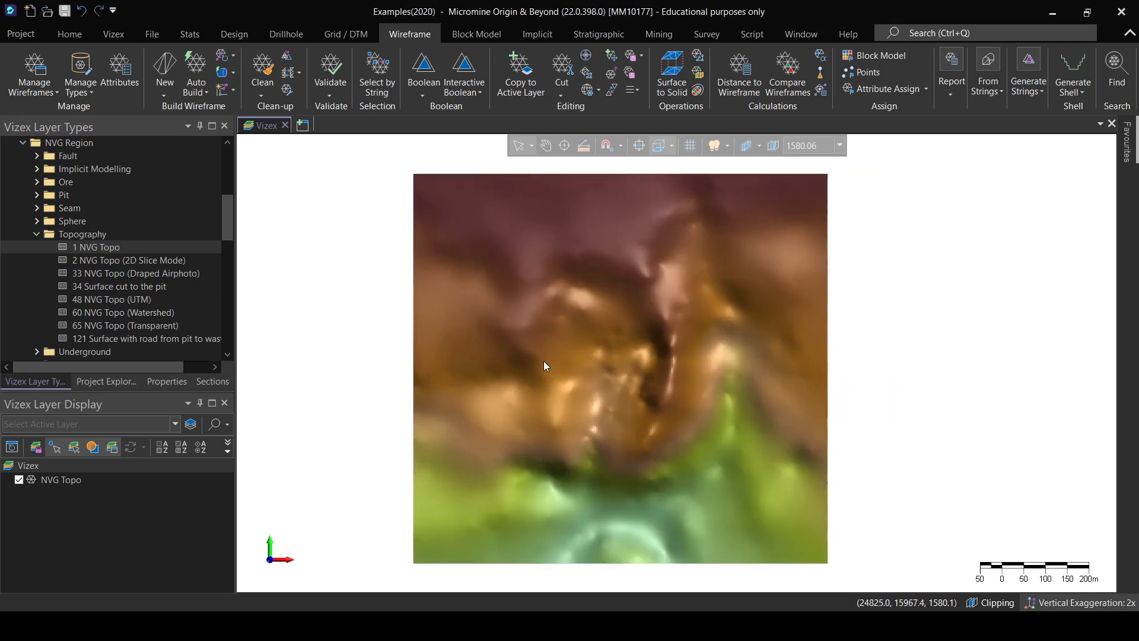
# Examine the NVG Topo terrain in 3D and plan view, including the wireframe's attributes around the central valley.
pyautogui.scroll(-1, 574, 376)
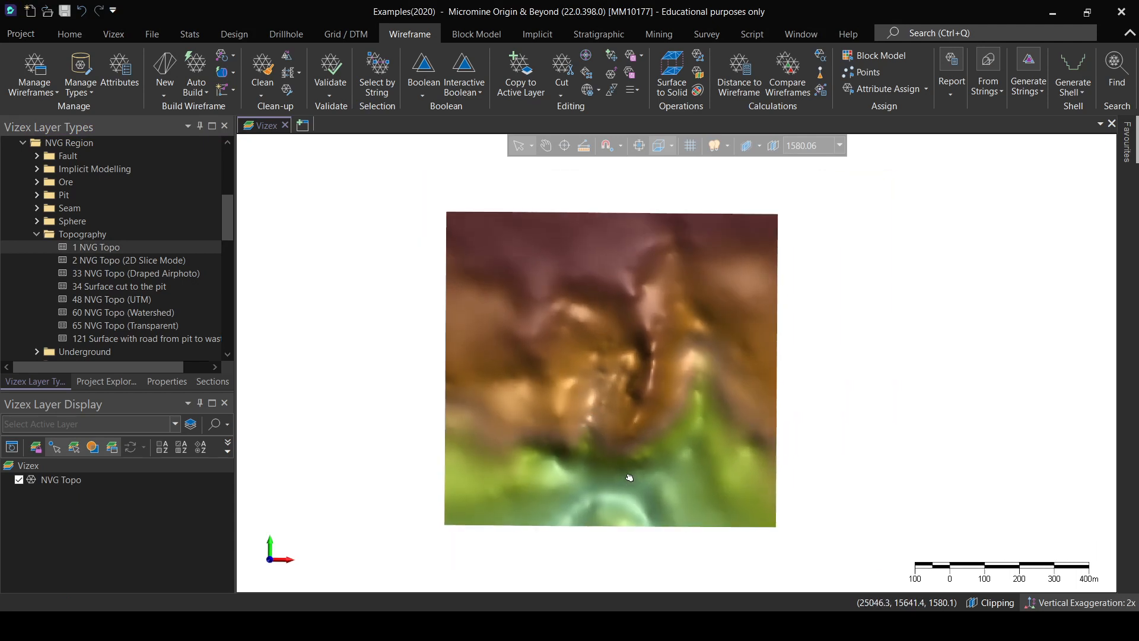
pyautogui.moveTo(617, 469); pyautogui.dragTo(603, 317)
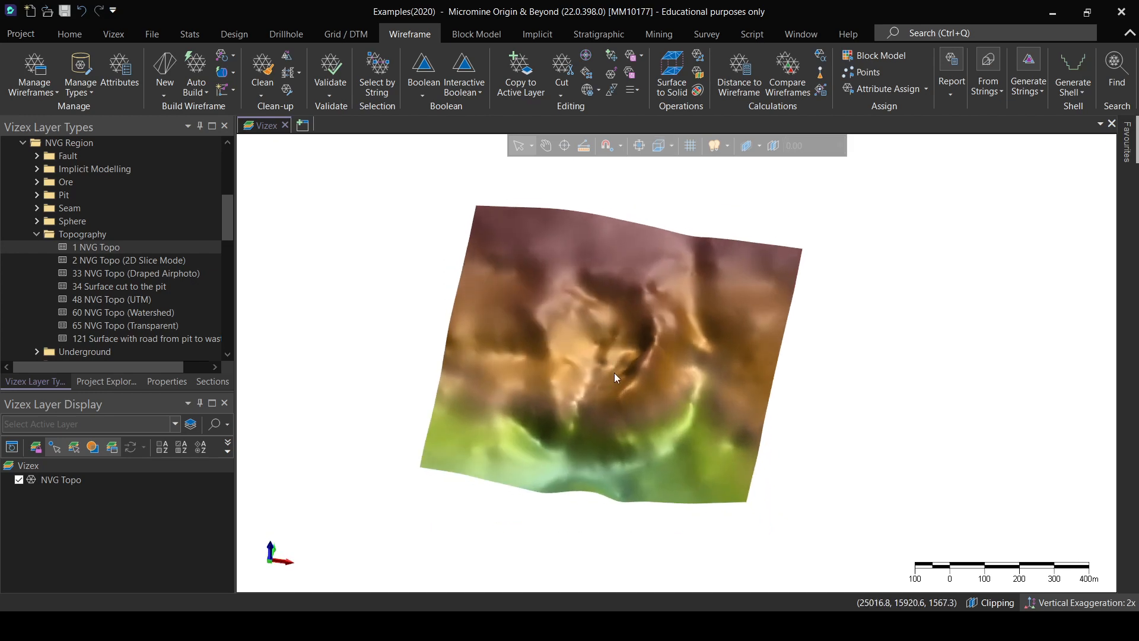
pyautogui.moveTo(615, 373)
pyautogui.moveTo(612, 426)
pyautogui.moveTo(609, 402)
pyautogui.scroll(4, 616, 385)
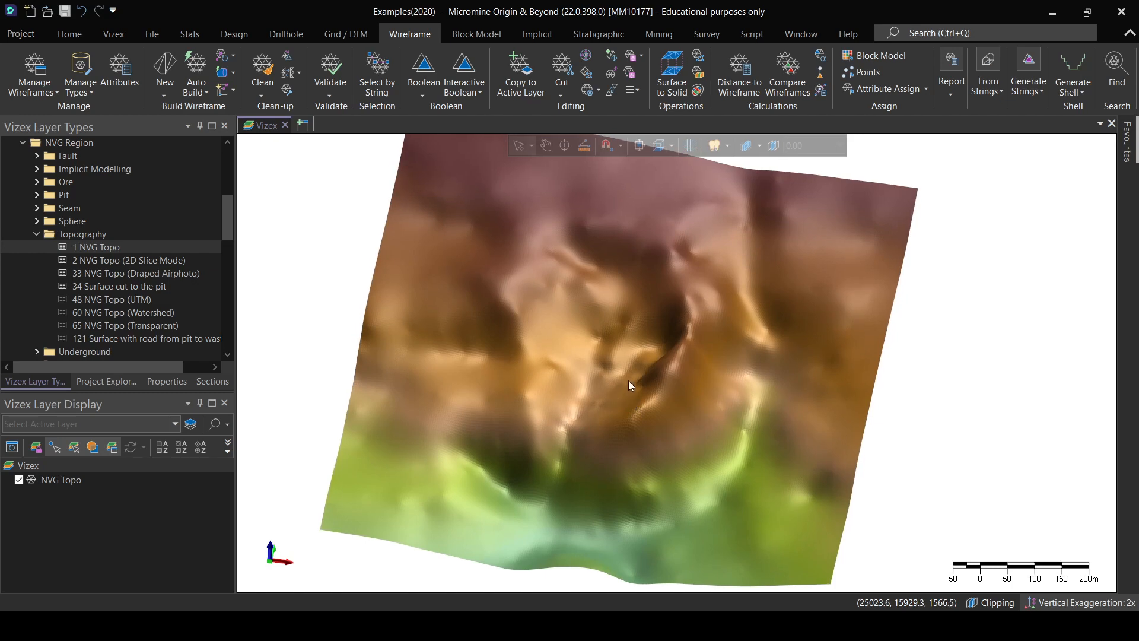
pyautogui.scroll(-1, 617, 362)
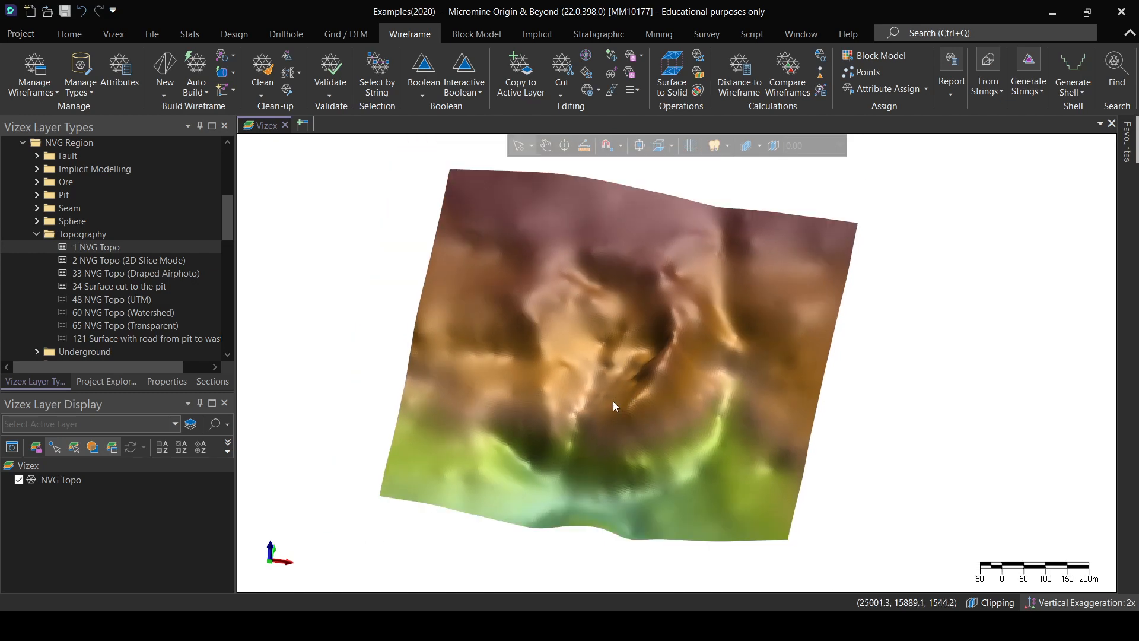
pyautogui.moveTo(613, 405); pyautogui.dragTo(680, 418, button='middle')
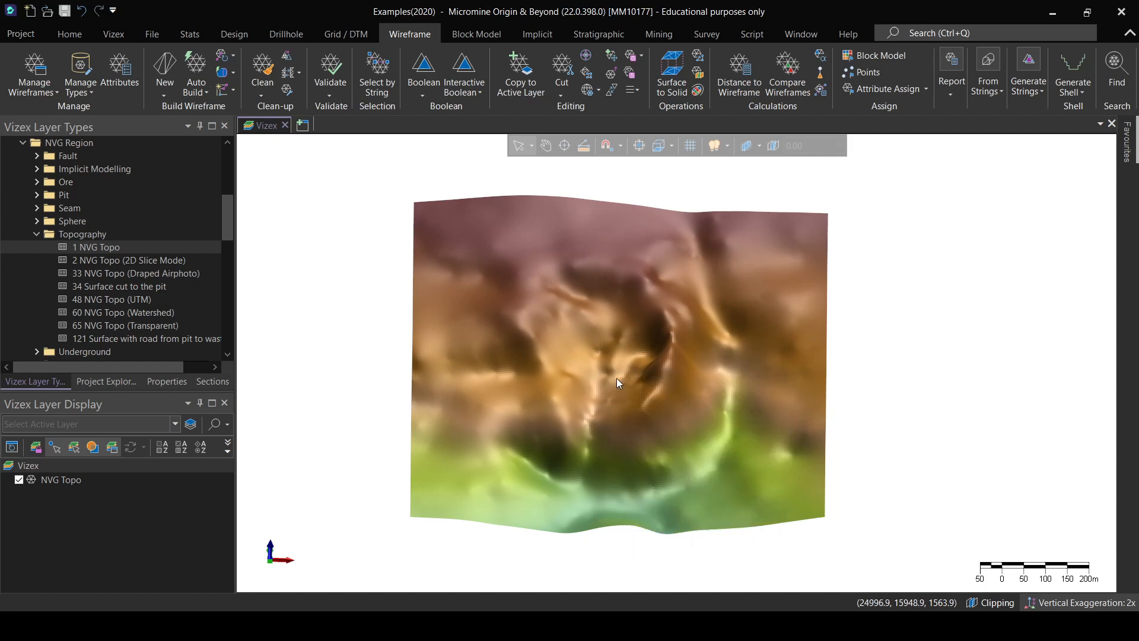
pyautogui.scroll(3, 617, 378)
pyautogui.moveTo(609, 373); pyautogui.dragTo(622, 426, button='right')
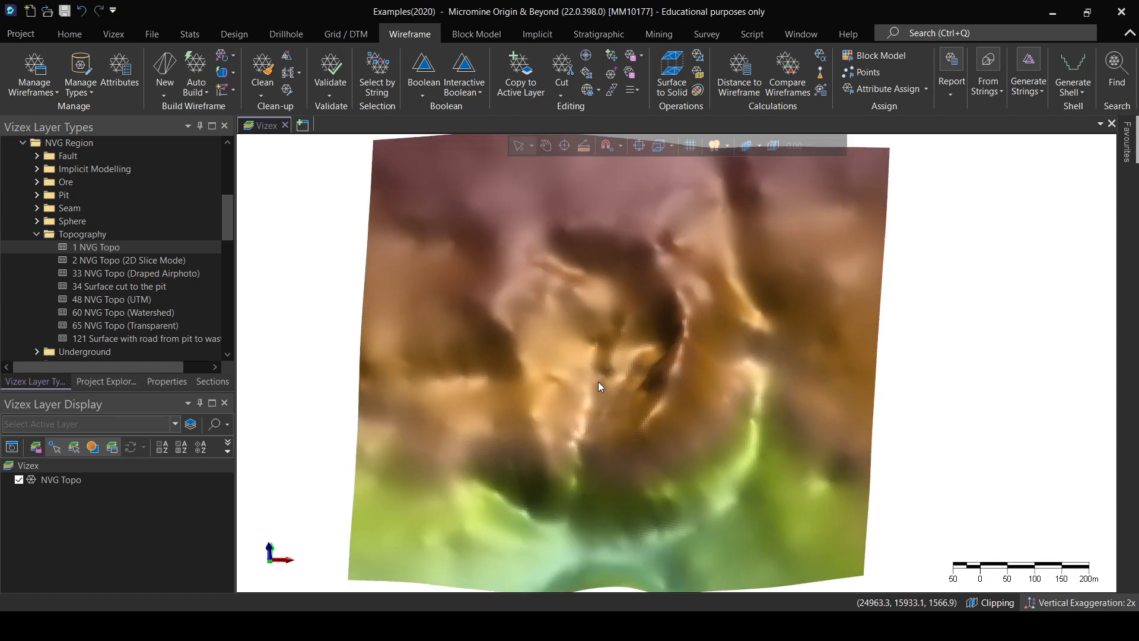
pyautogui.press('p')
pyautogui.scroll(-1, 606, 369)
pyautogui.moveTo(605, 361); pyautogui.dragTo(604, 355, button='middle')
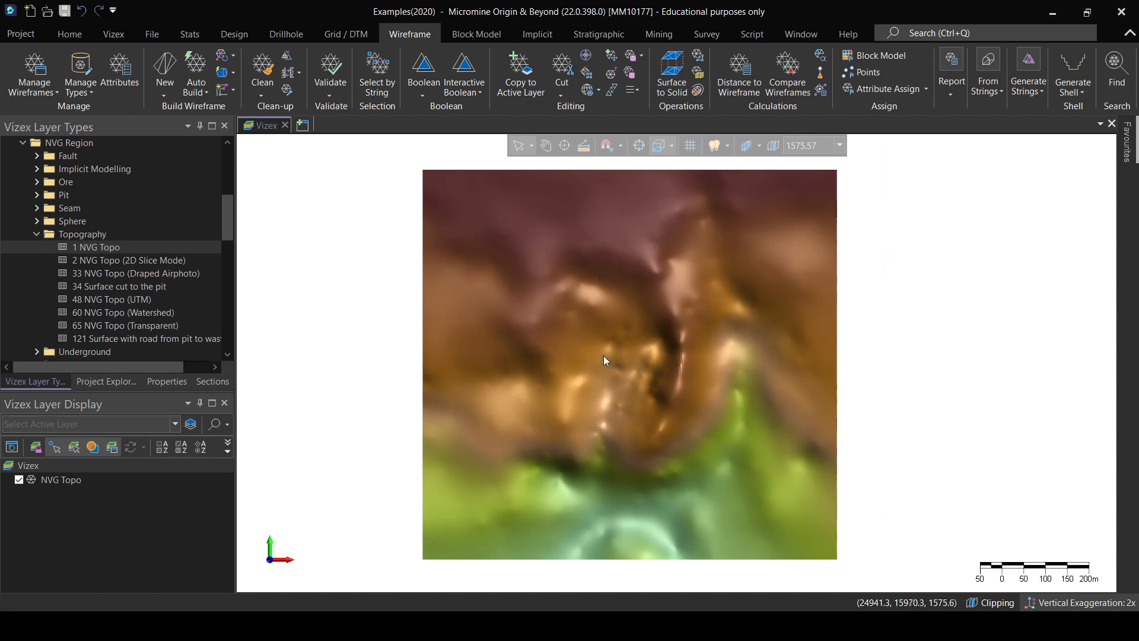
pyautogui.moveTo(603, 355)
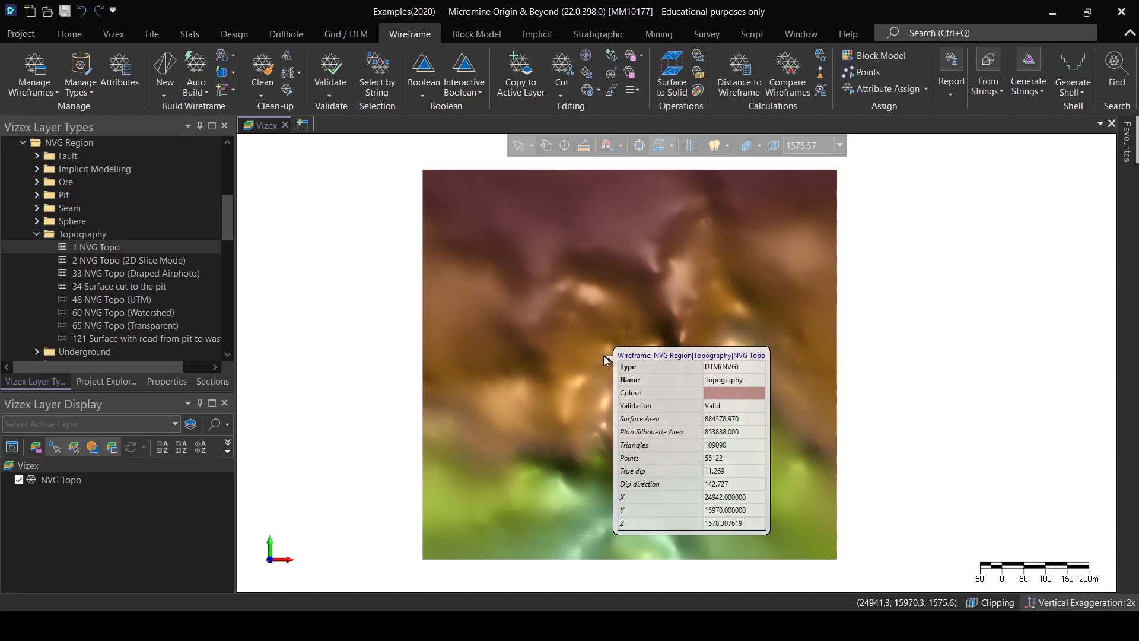
pyautogui.moveTo(623, 315)
pyautogui.mouseDown(button='middle')
pyautogui.moveTo(605, 296)
pyautogui.moveTo(613, 300)
pyautogui.mouseUp(button='middle')
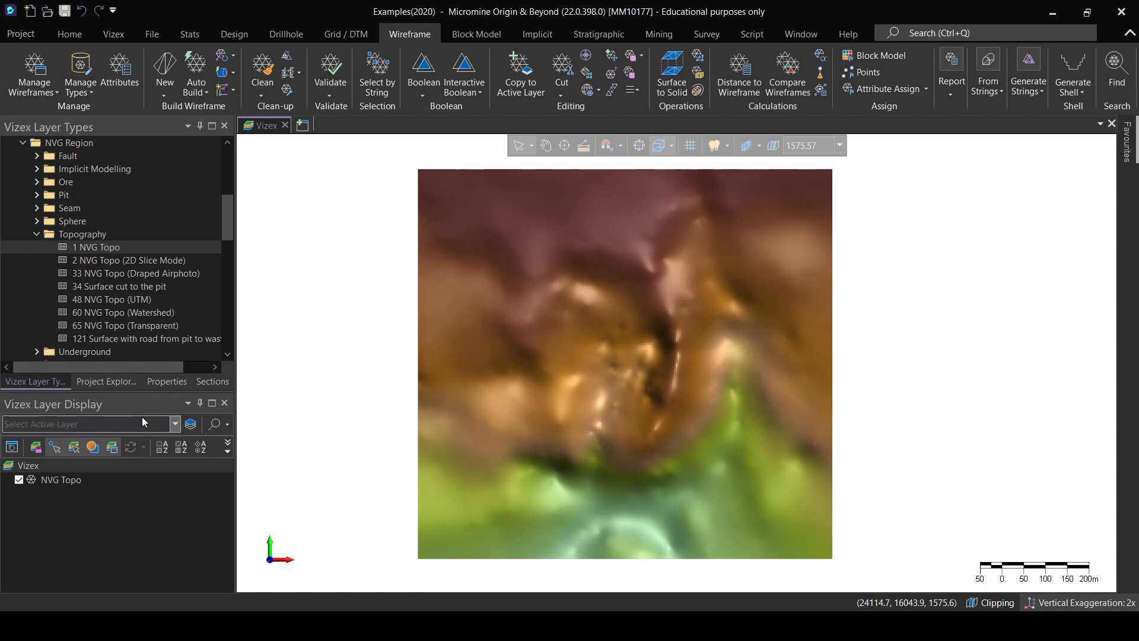
# Create a new string layer and save it as a STRING file named Dump Base.
pyautogui.click(175, 424)
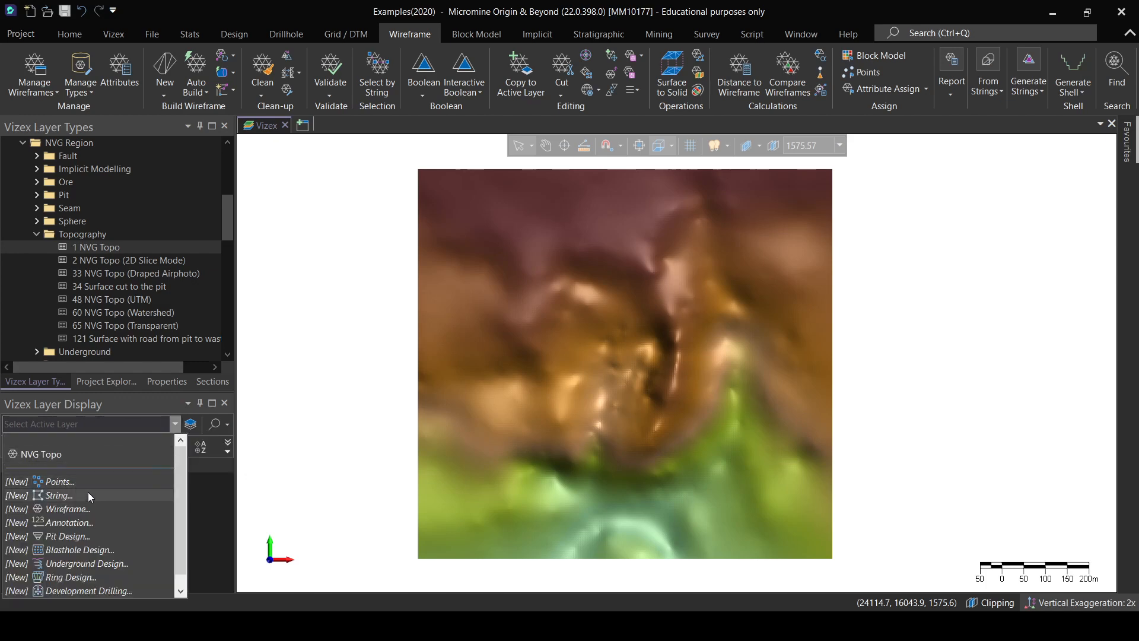
pyautogui.click(59, 495)
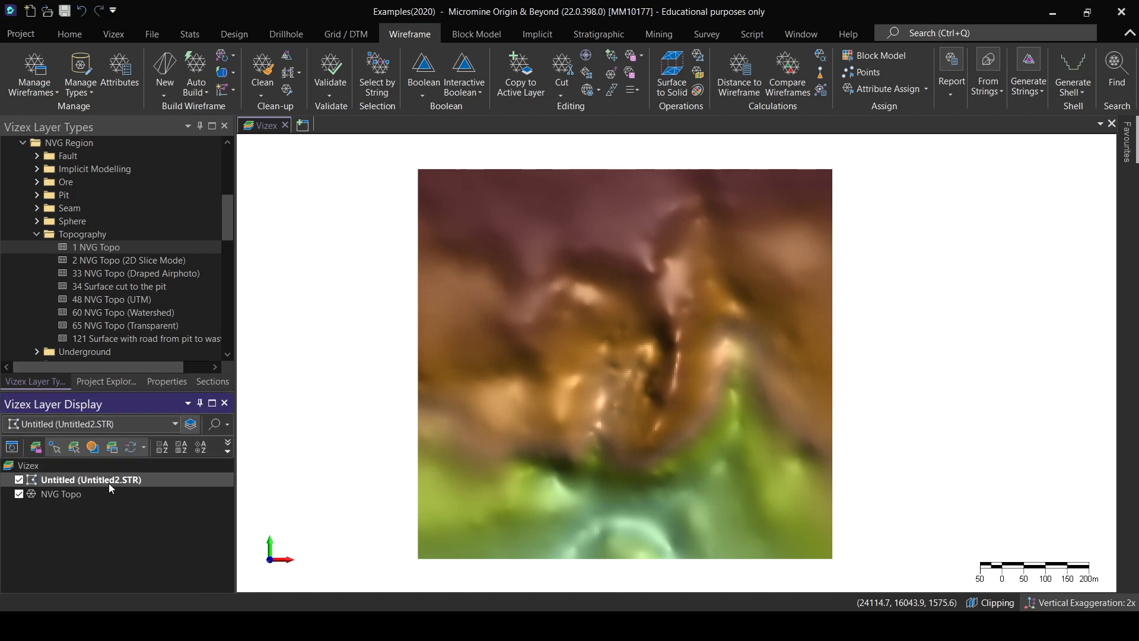
pyautogui.rightClick(109, 483)
pyautogui.click(188, 202)
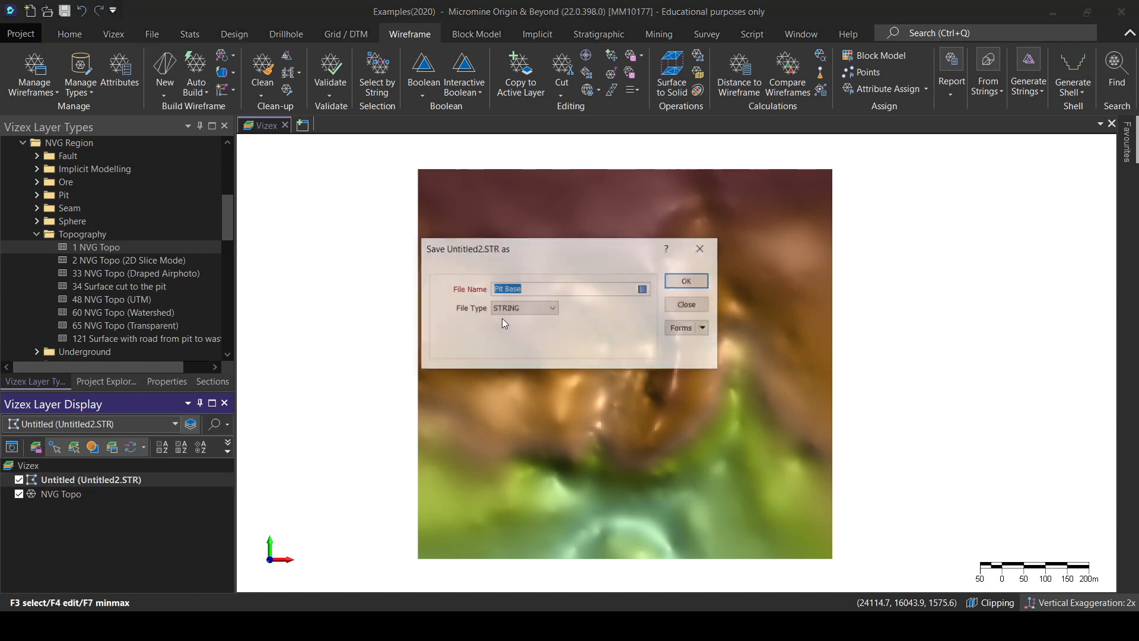
pyautogui.click(504, 288)
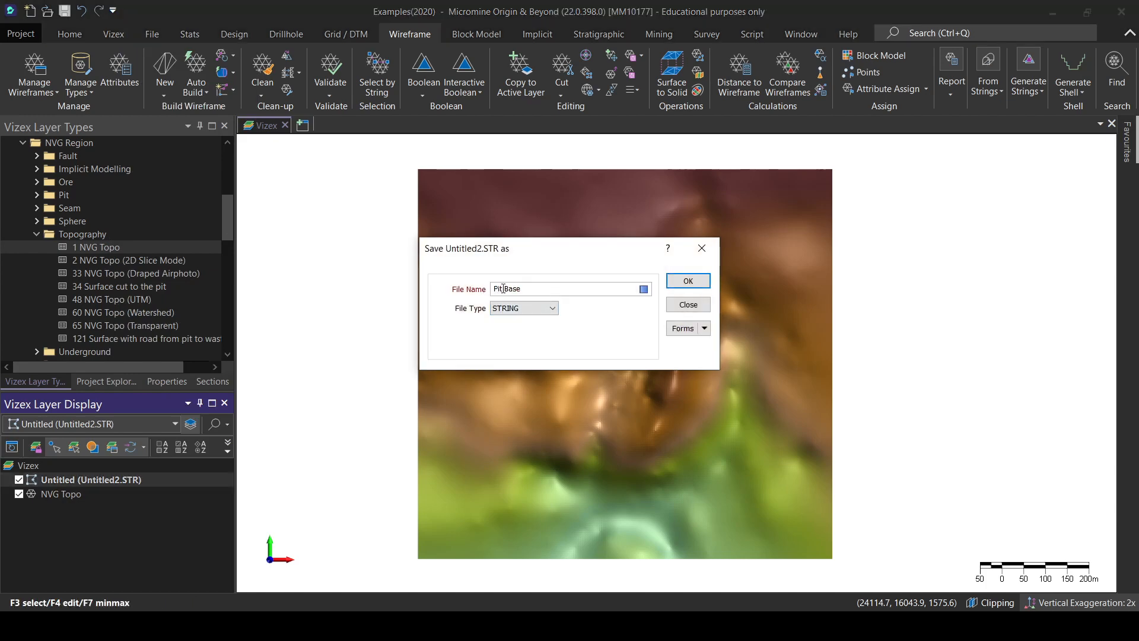
pyautogui.moveTo(504, 288); pyautogui.dragTo(475, 292)
pyautogui.write('Dump')
pyautogui.click(688, 279)
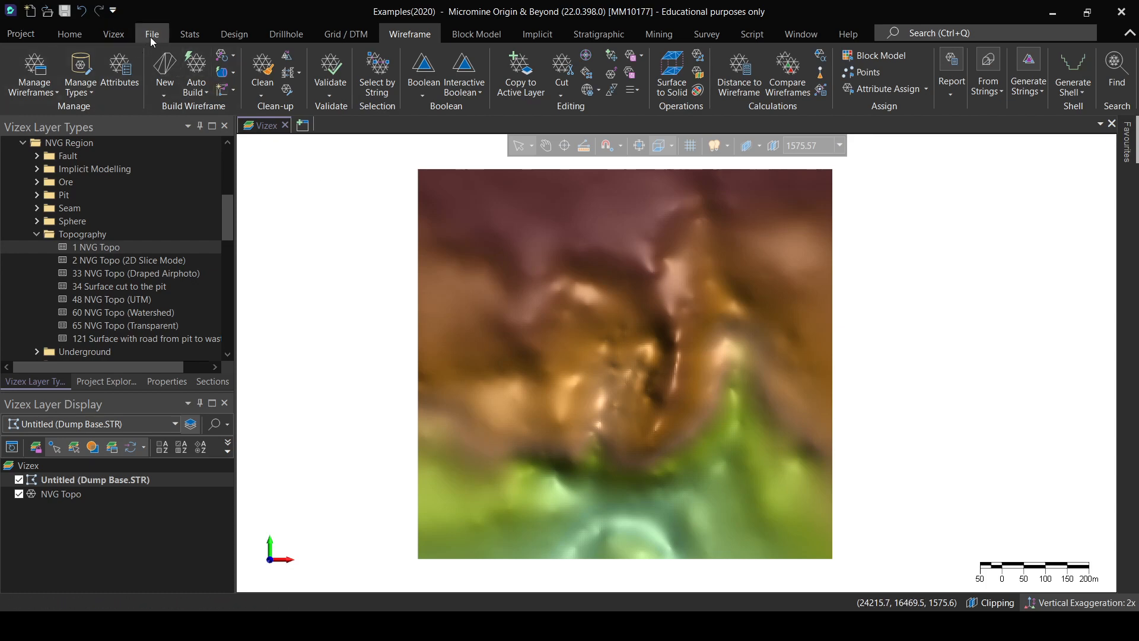
# Activate the New Polygon tool and set the plan section elevation to 1700.
pyautogui.click(114, 34)
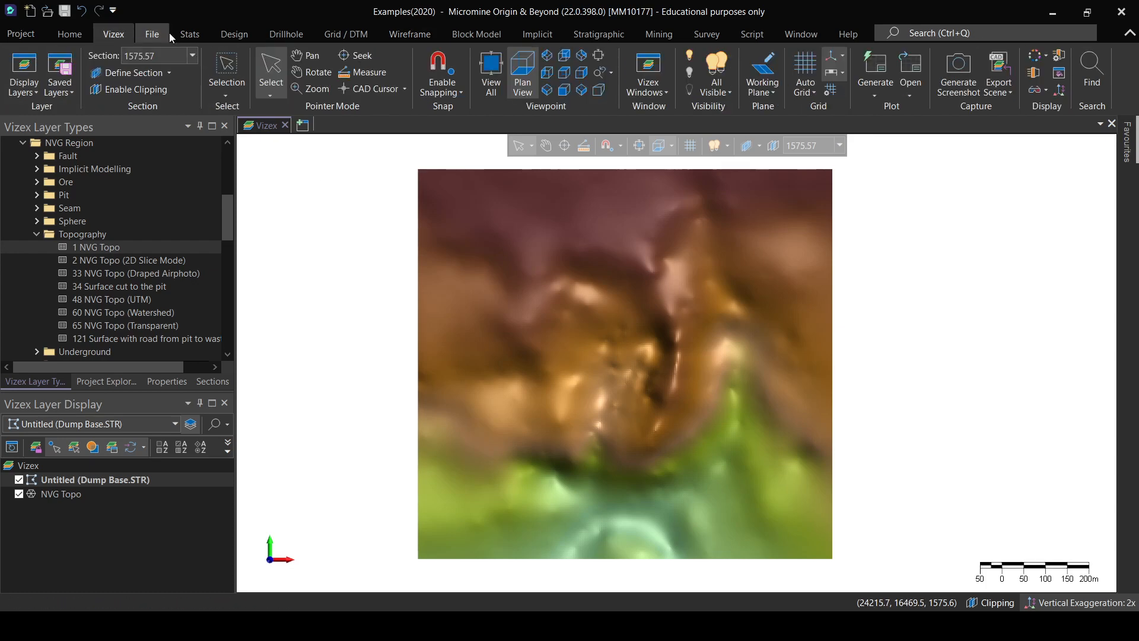
pyautogui.click(233, 33)
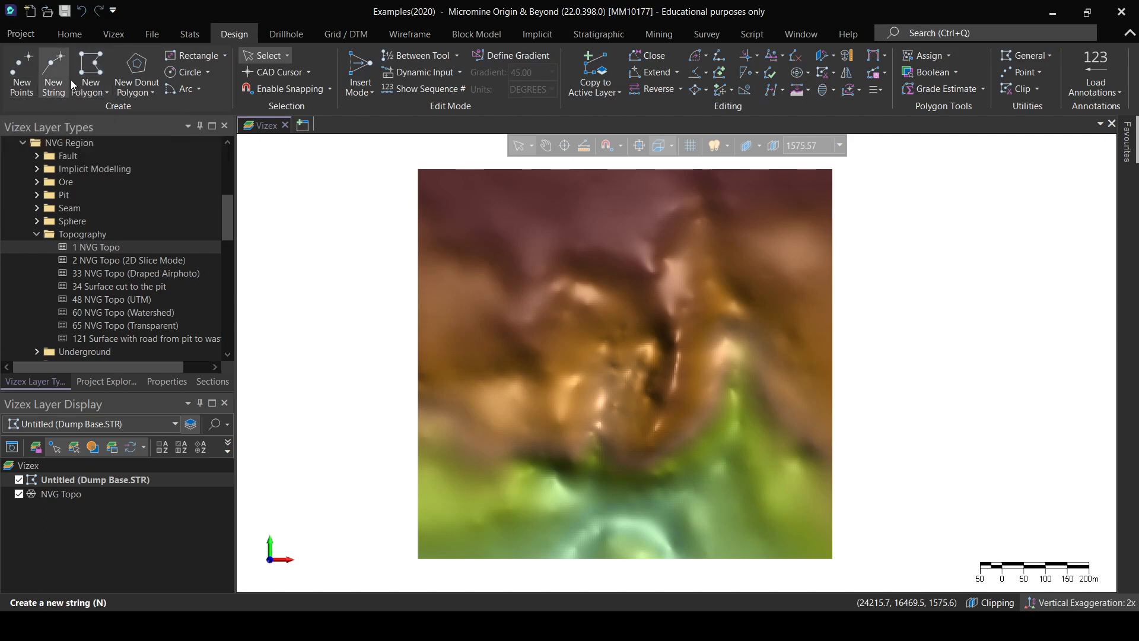
pyautogui.click(91, 70)
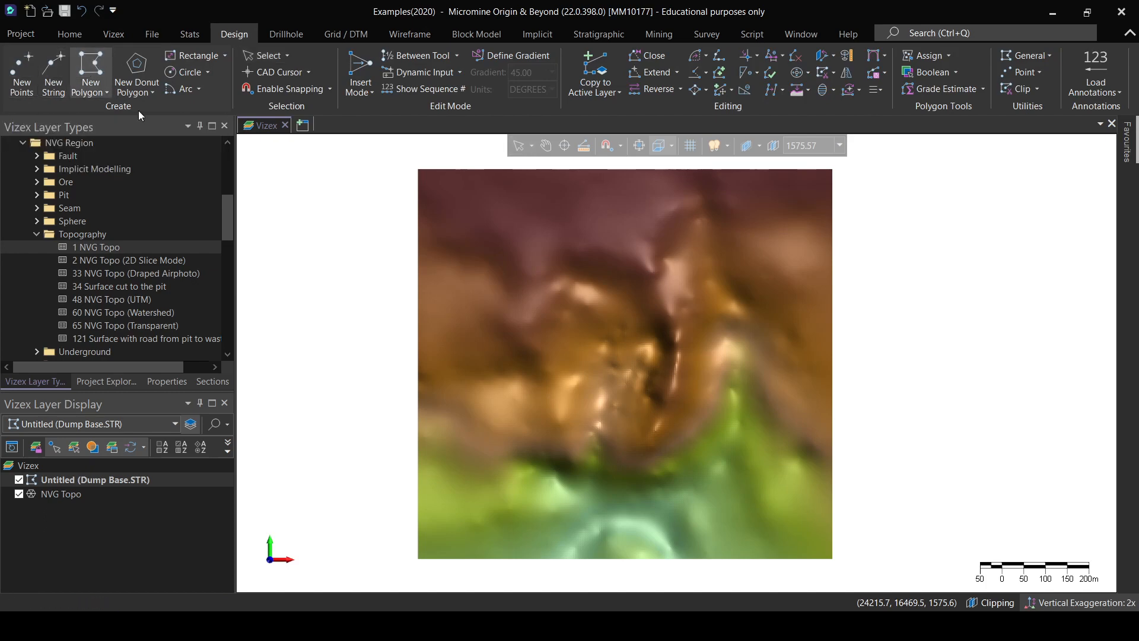
pyautogui.doubleClick(796, 146)
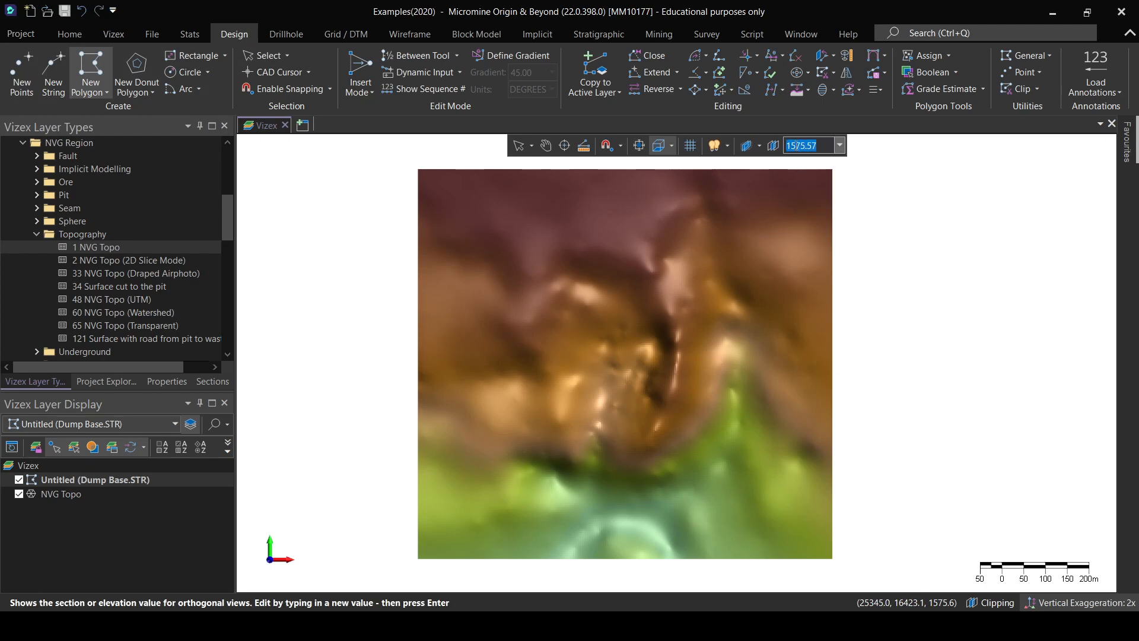
pyautogui.write('1700')
pyautogui.press('Return')
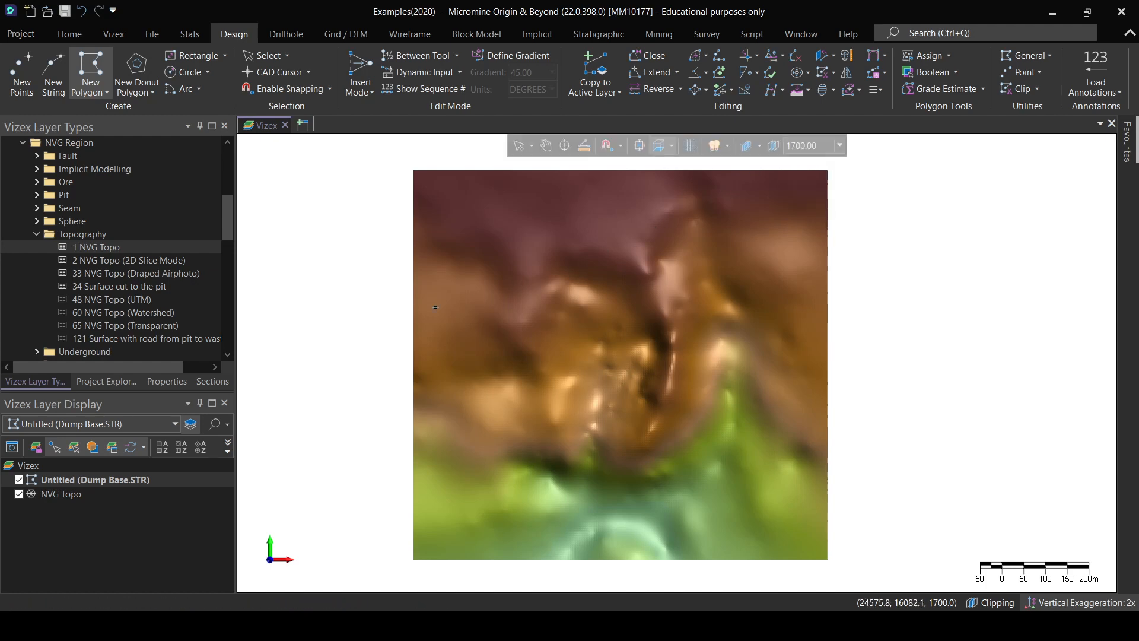
# Draw a closed 12-point polygon around the central valley in plan view, with a perimeter of about 1330 m.
pyautogui.click(167, 381)
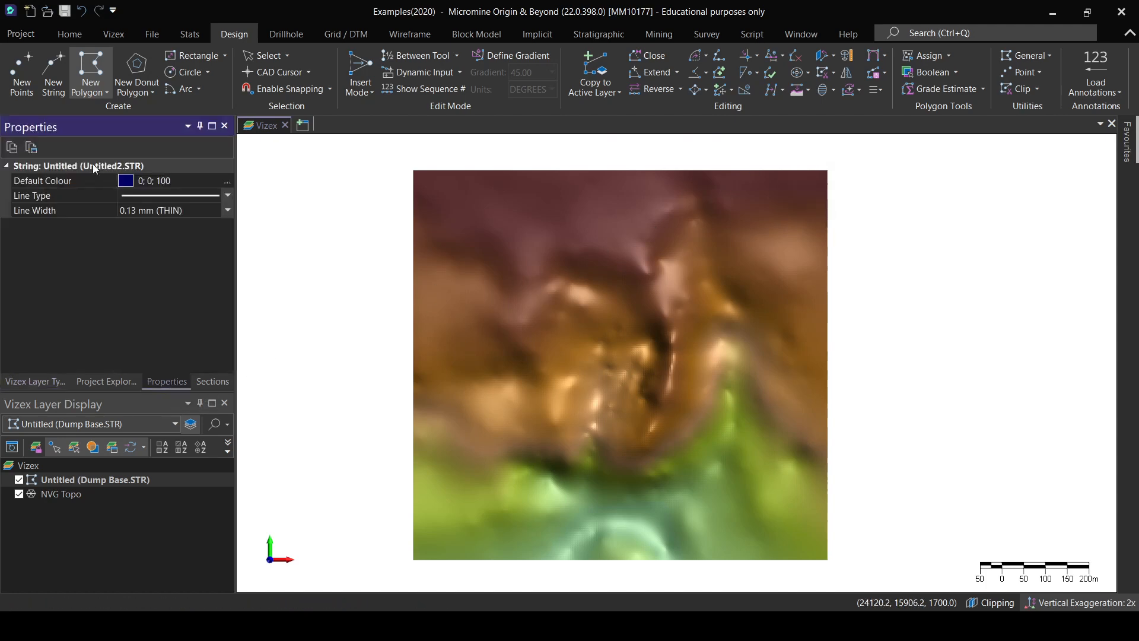
pyautogui.click(563, 252)
pyautogui.click(531, 277)
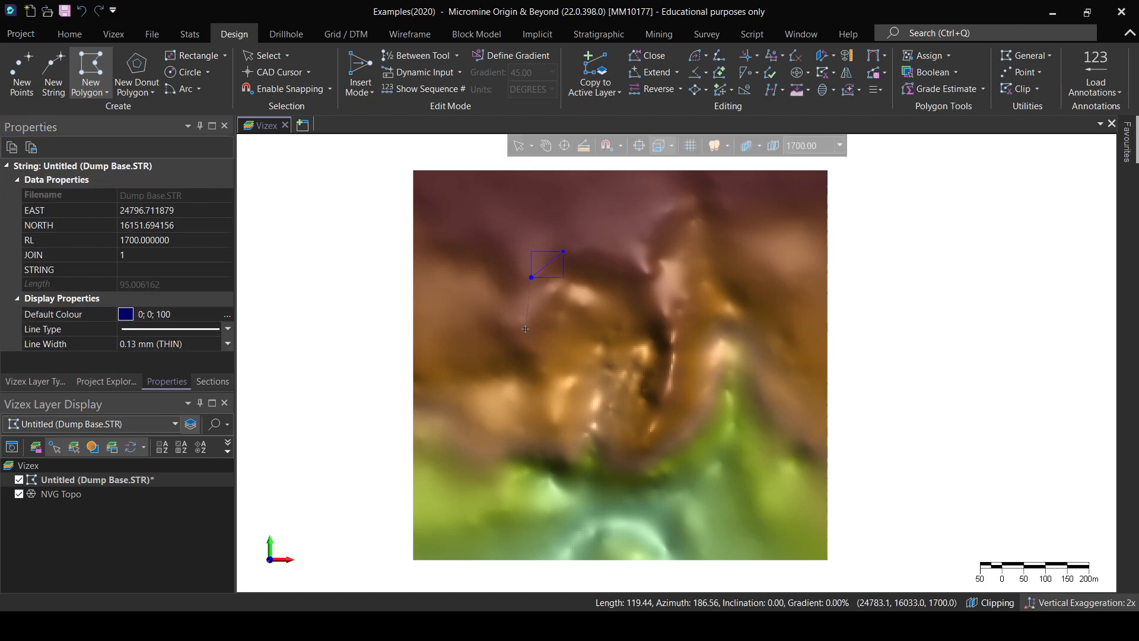
pyautogui.click(526, 328)
pyautogui.click(536, 381)
pyautogui.click(558, 438)
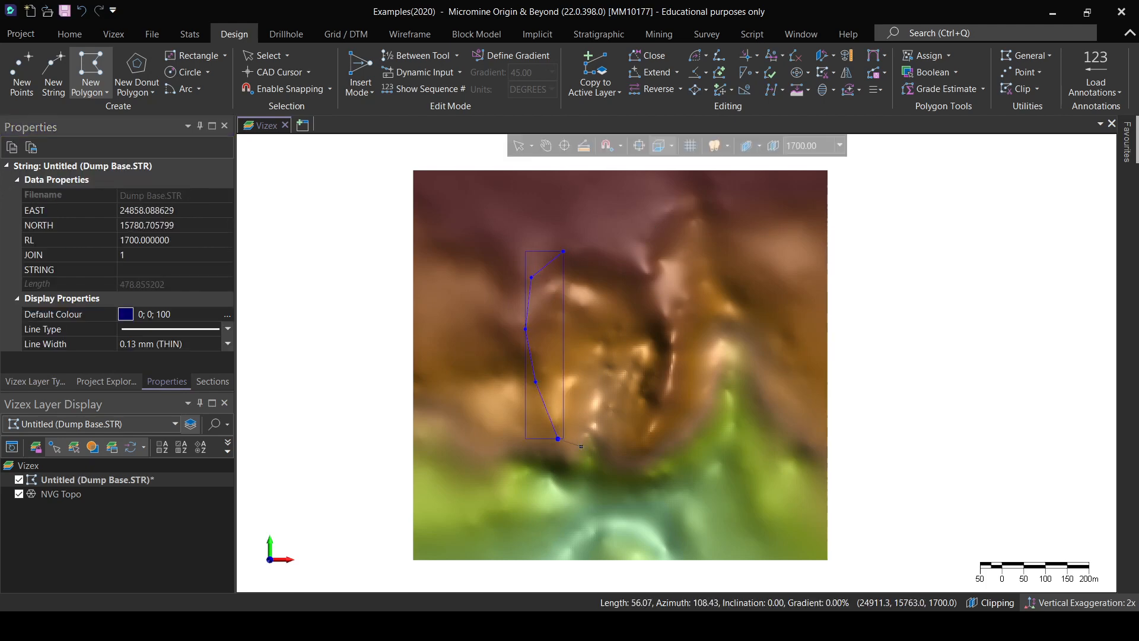
pyautogui.click(601, 447)
pyautogui.click(643, 447)
pyautogui.click(670, 396)
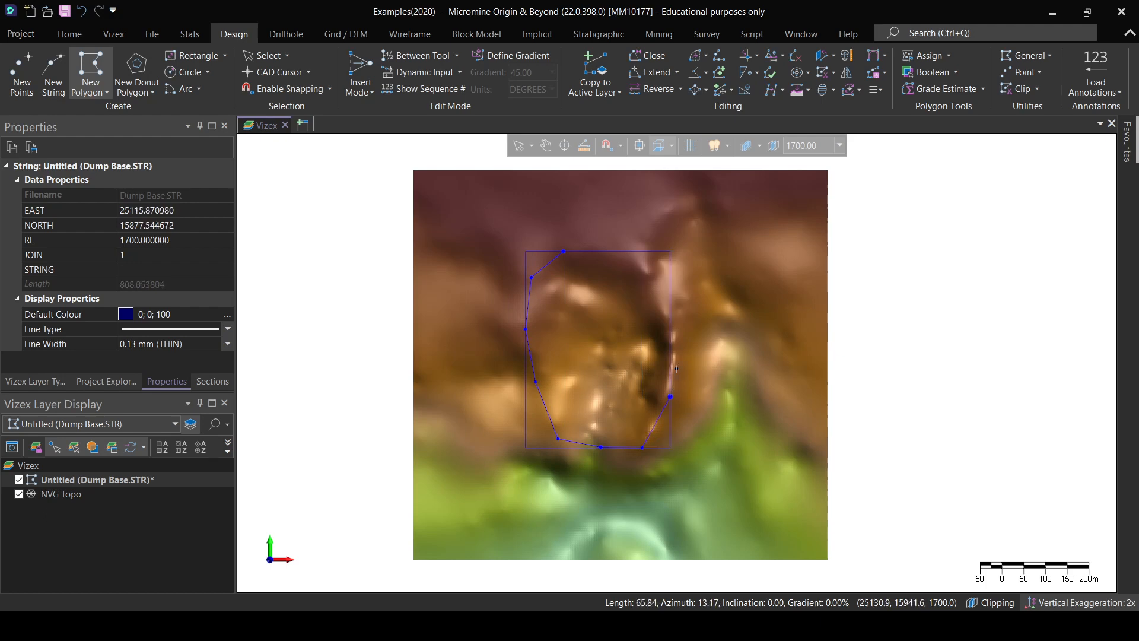
pyautogui.click(681, 342)
pyautogui.click(658, 282)
pyautogui.click(626, 253)
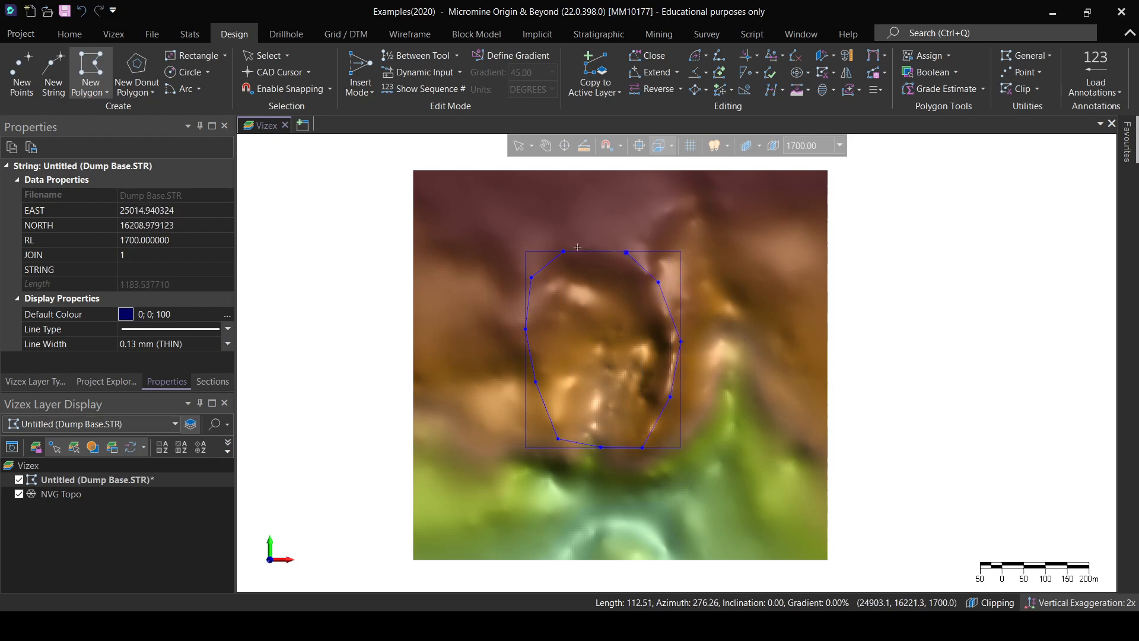
pyautogui.click(577, 247)
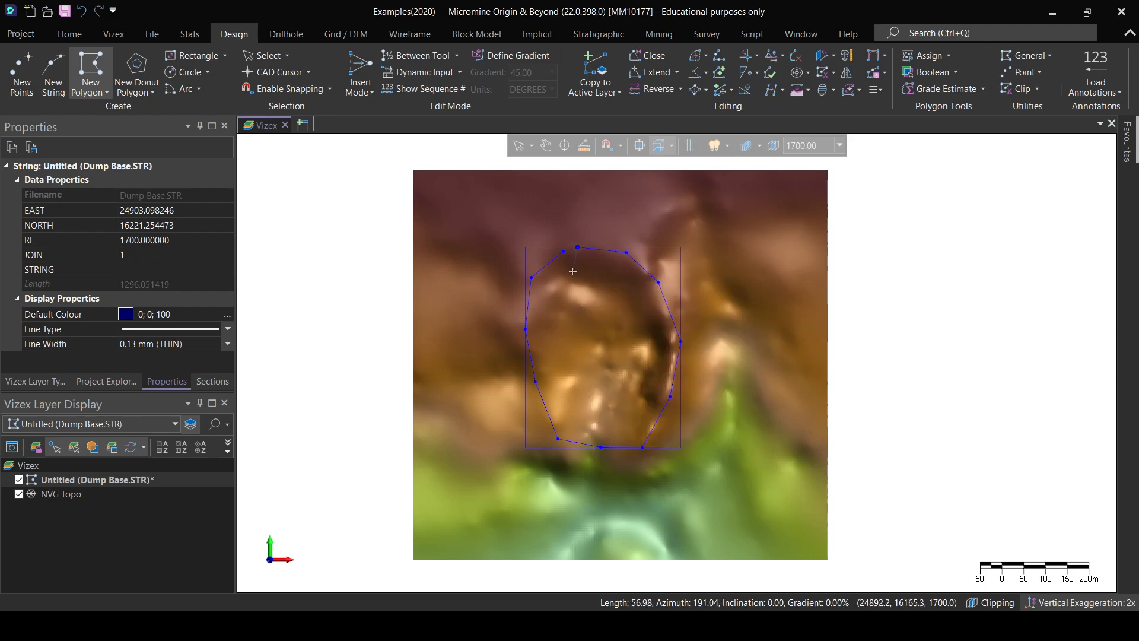
pyautogui.press('Escape')
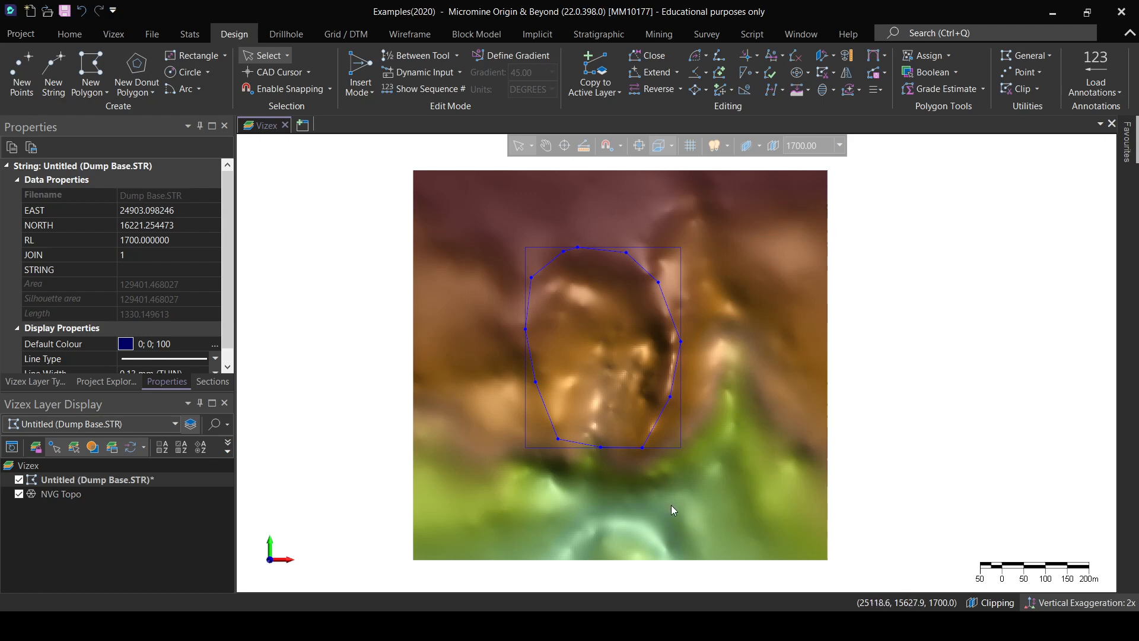
# Drape the Dump Base polygon around the central valley onto the NVG Topo wireframe.
pyautogui.moveTo(682, 519); pyautogui.dragTo(664, 241, button='middle')
pyautogui.moveTo(711, 492); pyautogui.dragTo(611, 439, button='middle')
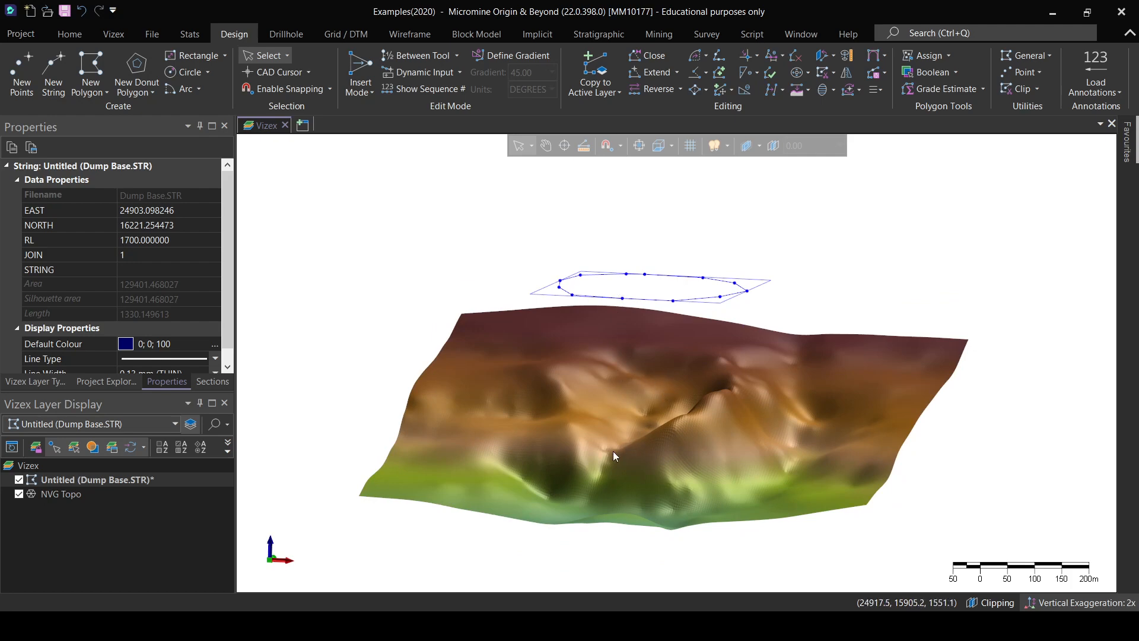
pyautogui.moveTo(615, 470); pyautogui.dragTo(616, 488, button='middle')
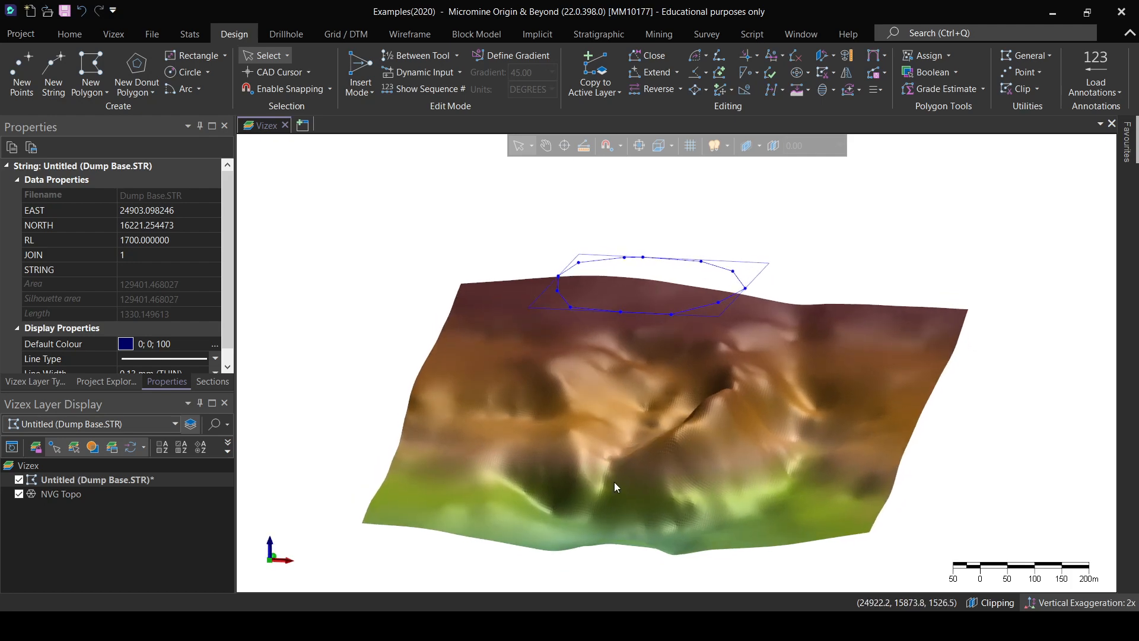
pyautogui.moveTo(671, 445)
pyautogui.mouseDown(button='middle')
pyautogui.moveTo(672, 465)
pyautogui.moveTo(672, 453)
pyautogui.mouseUp(button='middle')
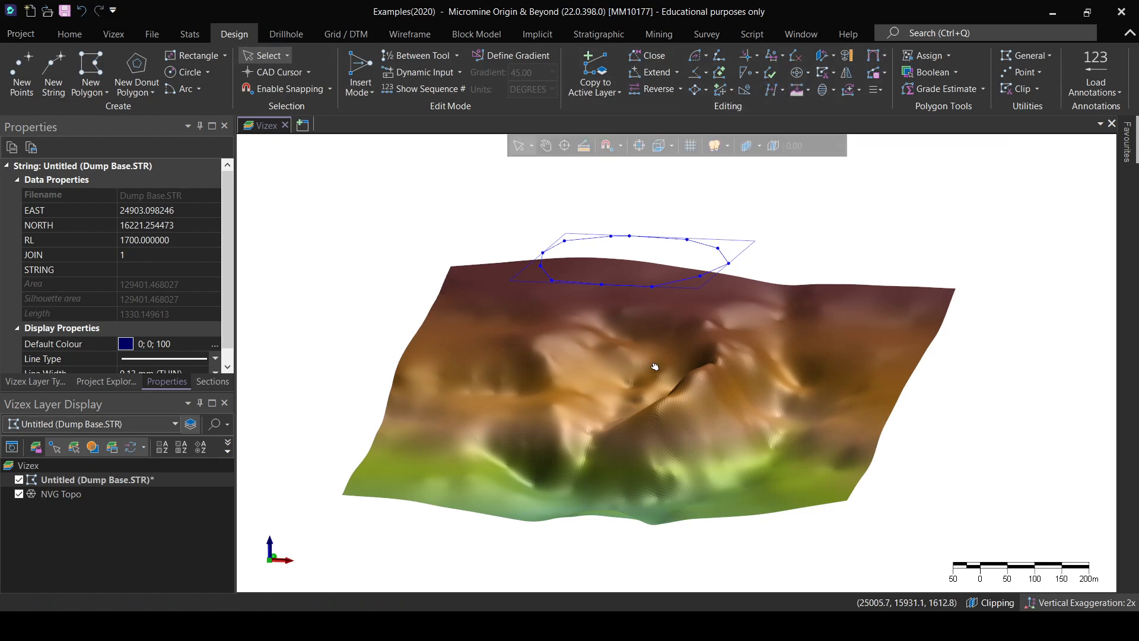
pyautogui.moveTo(656, 368)
pyautogui.mouseDown(button='middle')
pyautogui.moveTo(666, 382)
pyautogui.moveTo(649, 356)
pyautogui.mouseUp(button='middle')
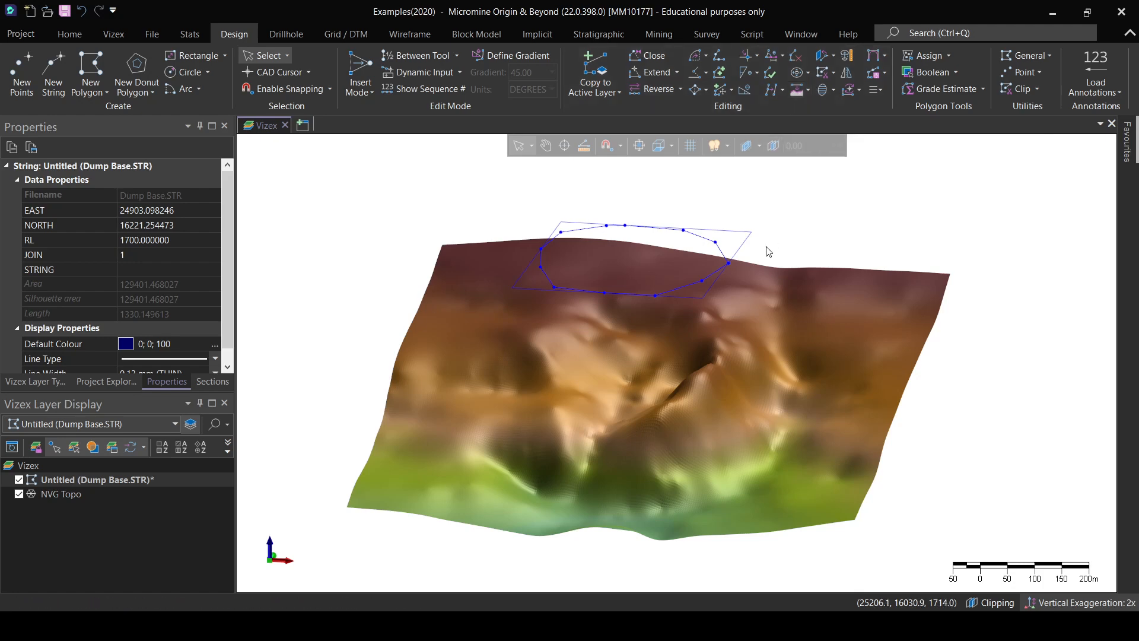
pyautogui.press('p')
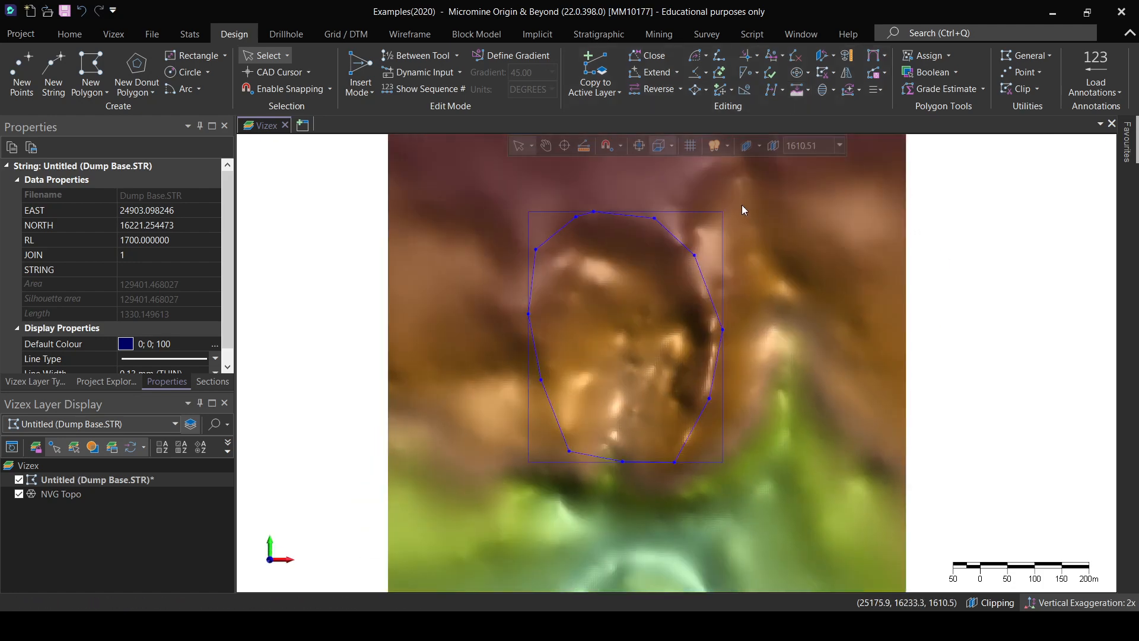
pyautogui.click(796, 90)
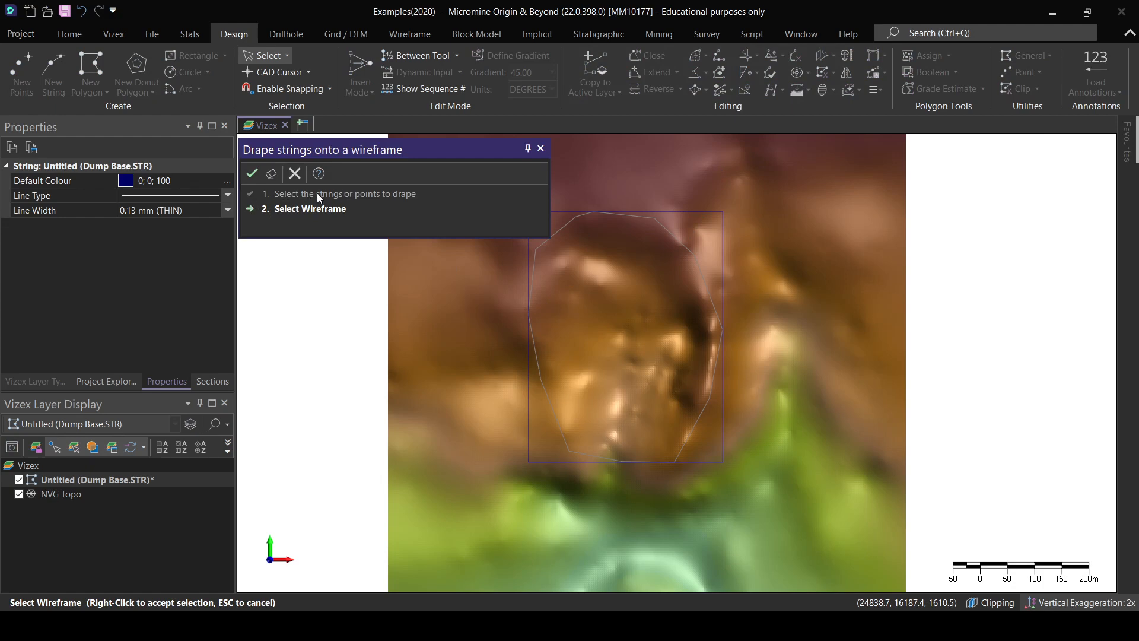
pyautogui.click(815, 319)
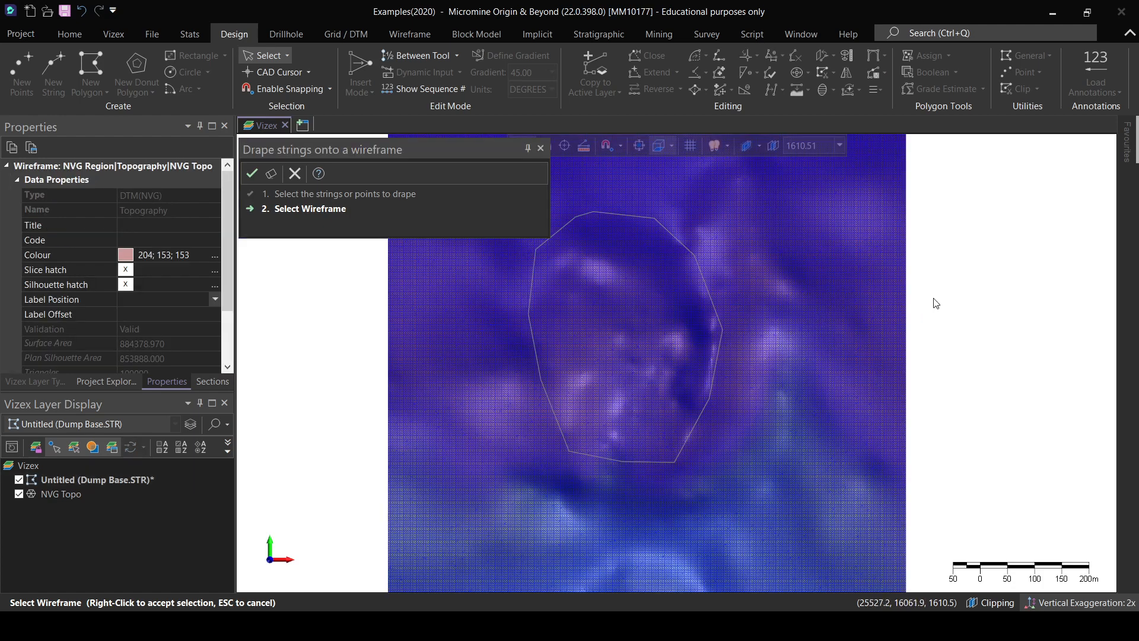
pyautogui.rightClick(953, 297)
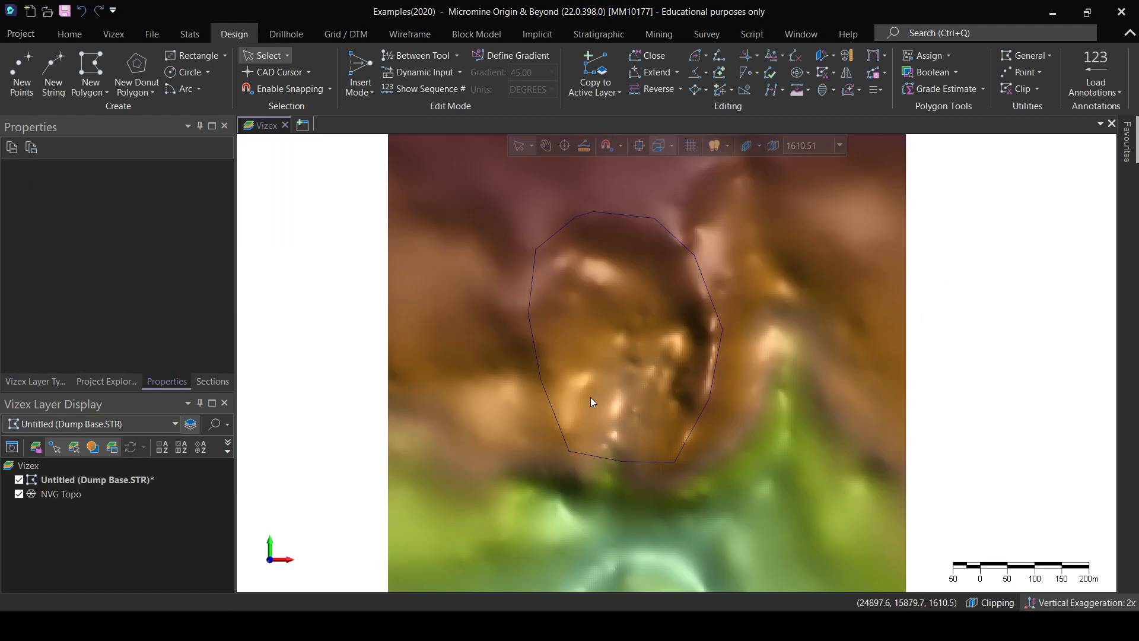
# Examine in 3D how the draped polygon follows the terrain along the ridge and valley edges, then return to plan view.
pyautogui.moveTo(591, 401); pyautogui.dragTo(614, 365, button='middle')
pyautogui.scroll(2, 614, 363)
pyautogui.moveTo(751, 480); pyautogui.dragTo(639, 429, button='middle')
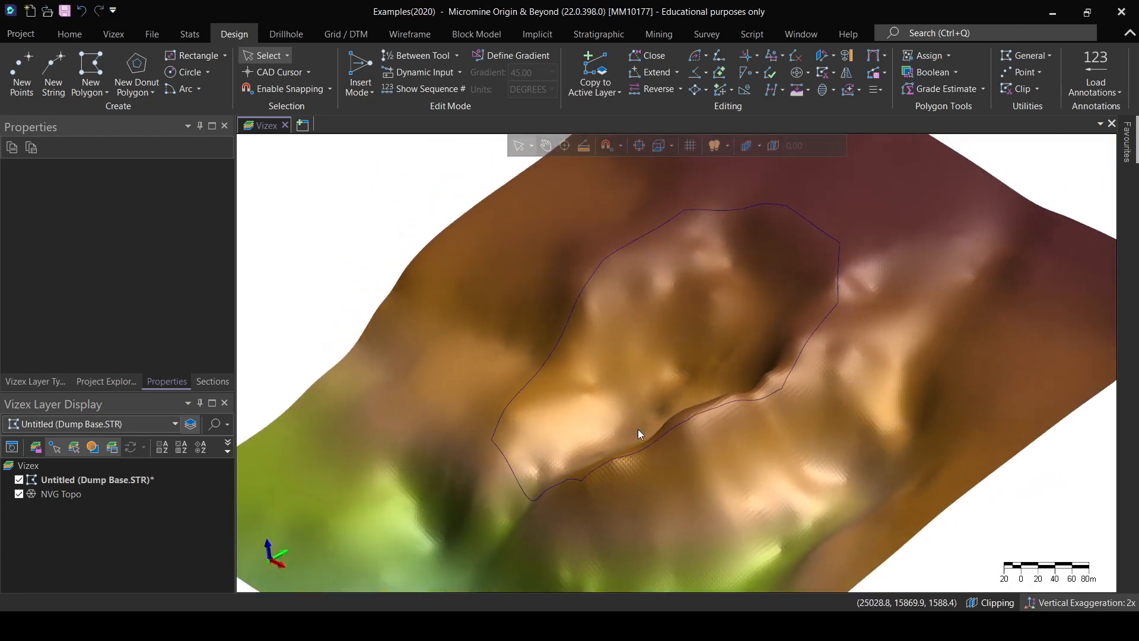
pyautogui.scroll(5, 786, 428)
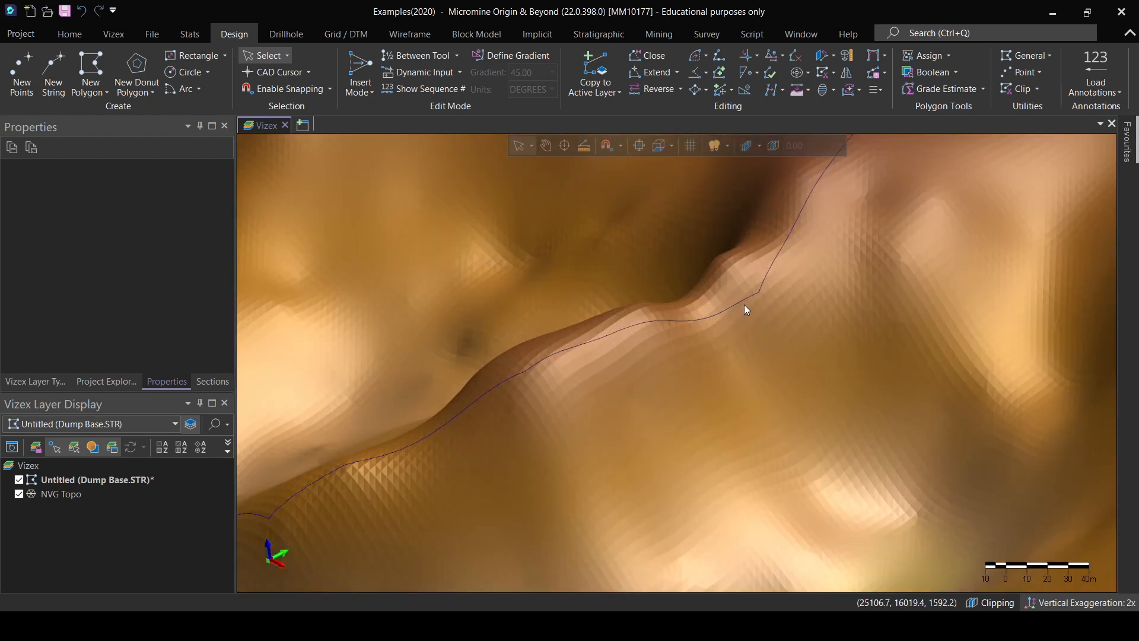
pyautogui.moveTo(747, 307); pyautogui.dragTo(738, 359, button='middle')
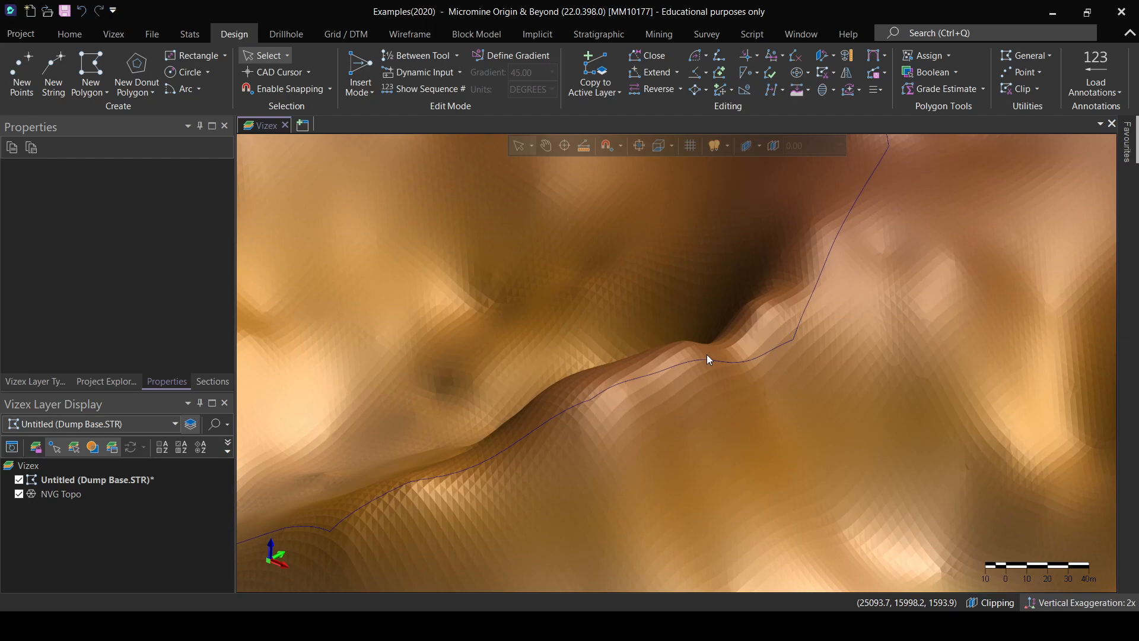
pyautogui.scroll(-5, 639, 359)
pyautogui.scroll(5, 642, 372)
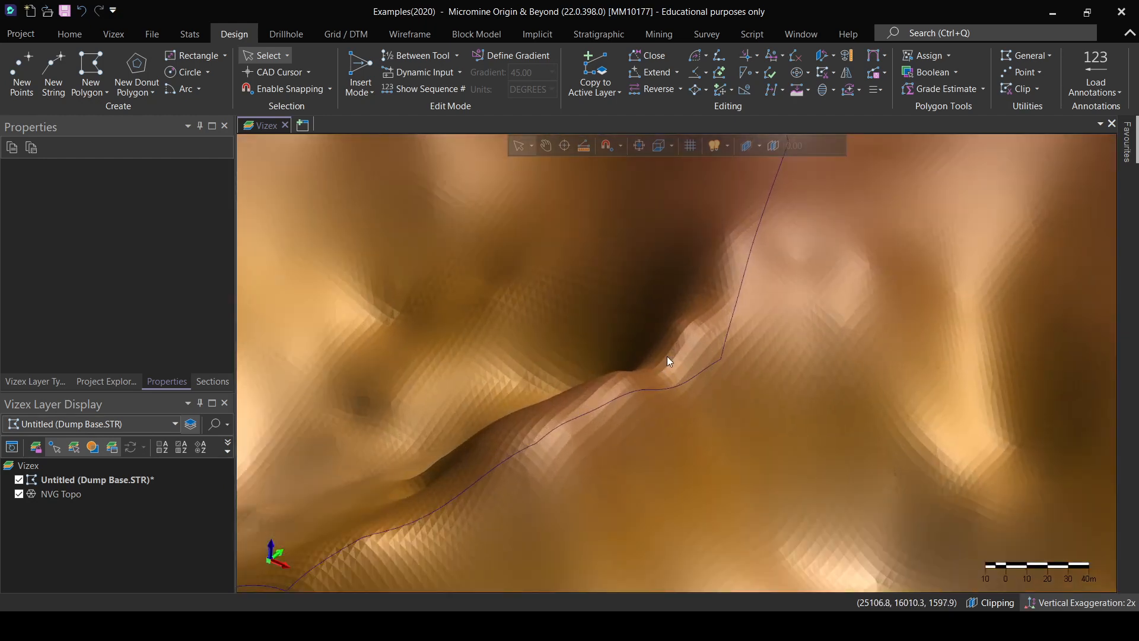
pyautogui.scroll(-4, 657, 358)
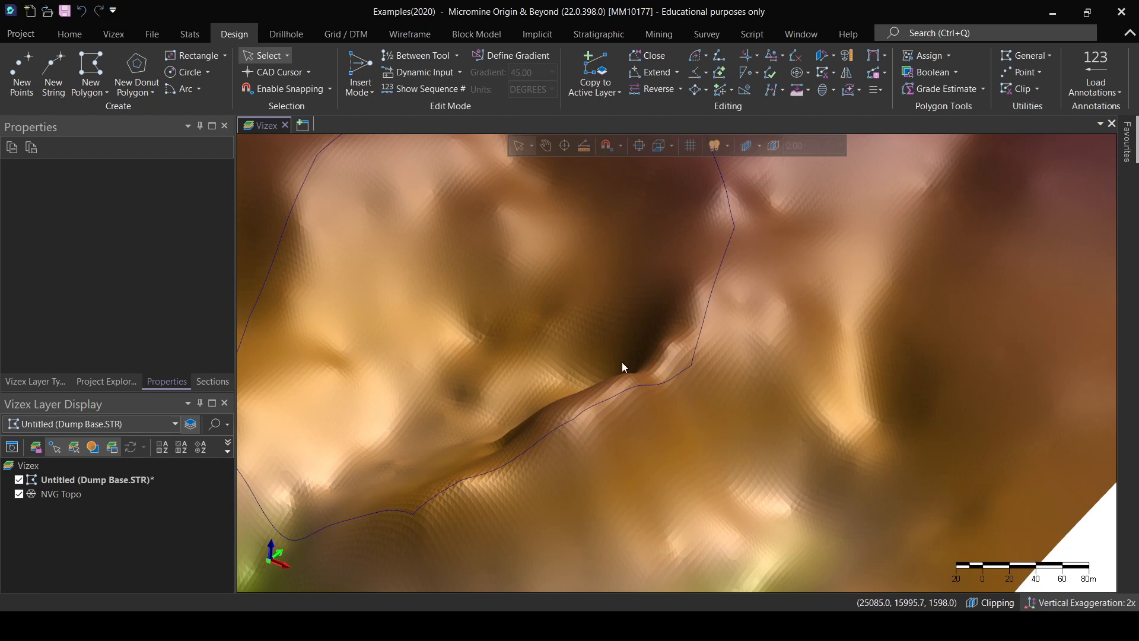
pyautogui.moveTo(622, 366); pyautogui.dragTo(693, 381, button='middle')
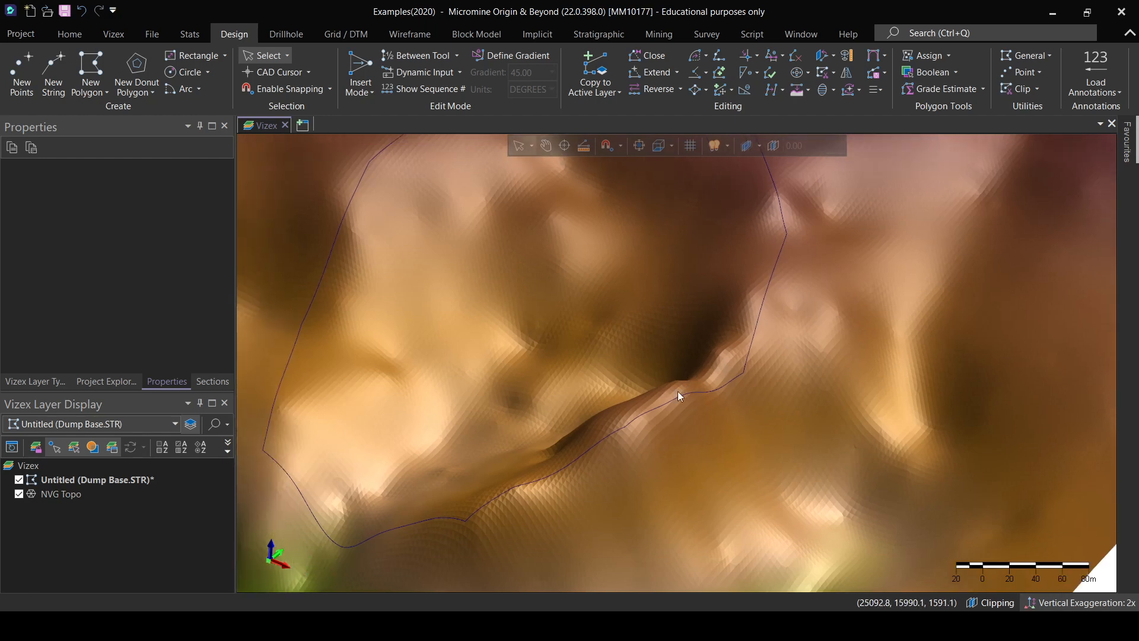
pyautogui.scroll(-3, 538, 318)
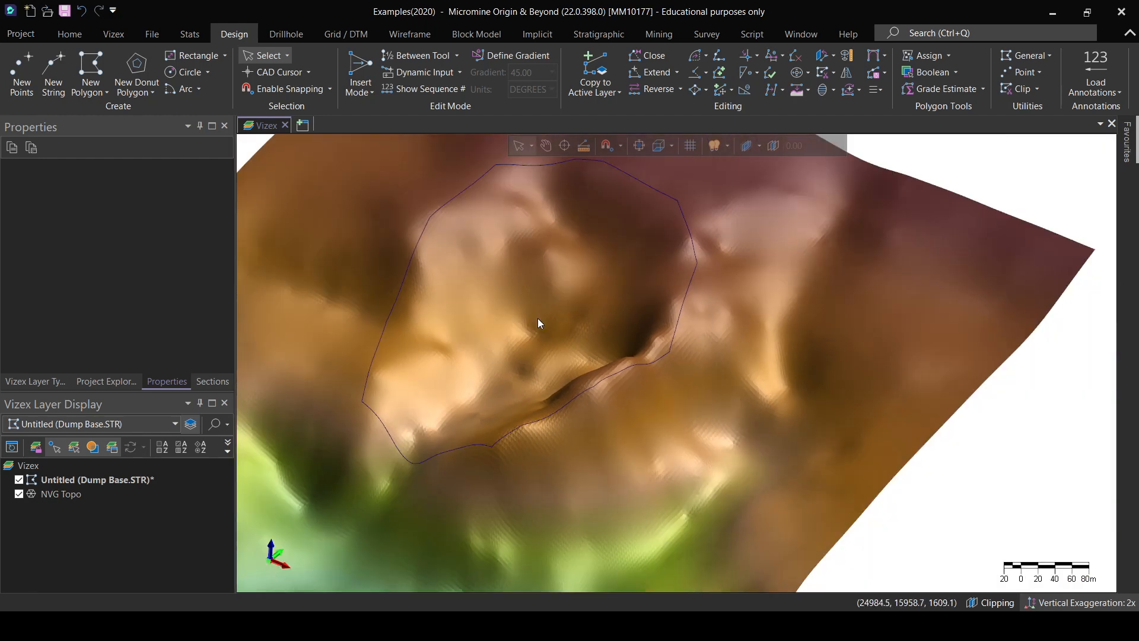
pyautogui.moveTo(537, 318); pyautogui.dragTo(648, 368, button='right')
pyautogui.moveTo(482, 317); pyautogui.dragTo(545, 393, button='right')
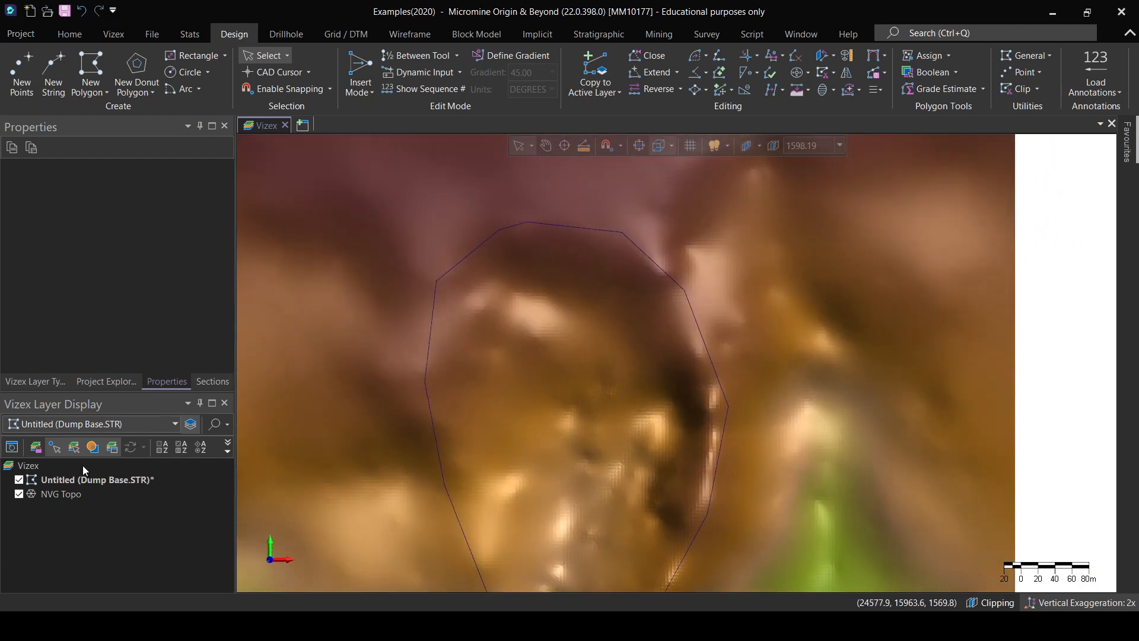
# Save the draped polygon in the Dump Base string layer.
pyautogui.click(81, 482)
pyautogui.rightClick(82, 483)
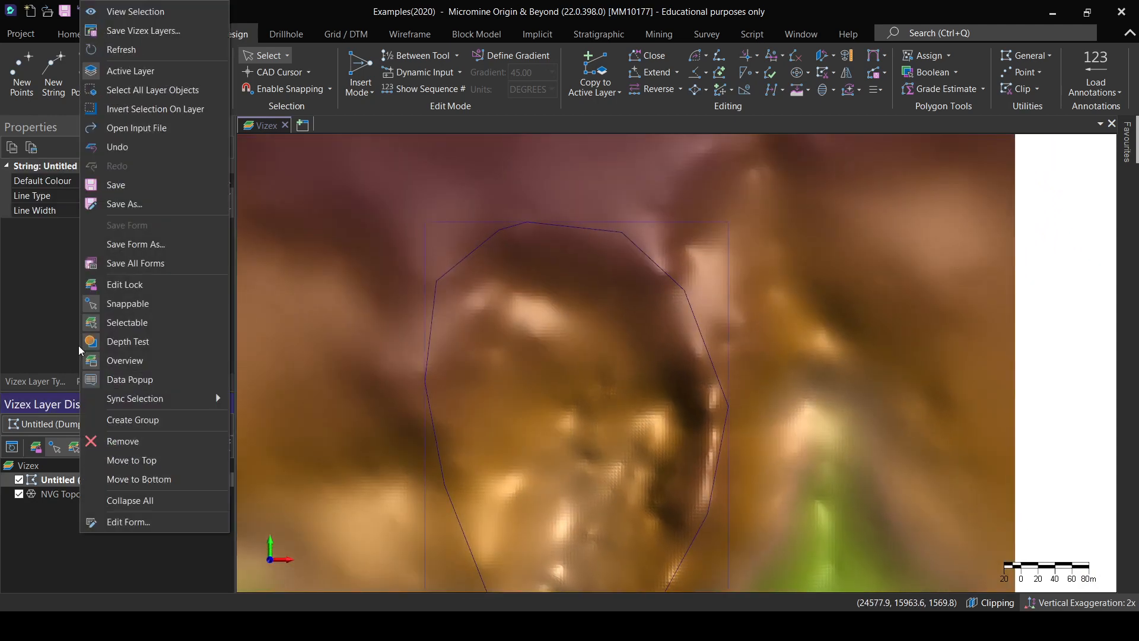
pyautogui.click(116, 186)
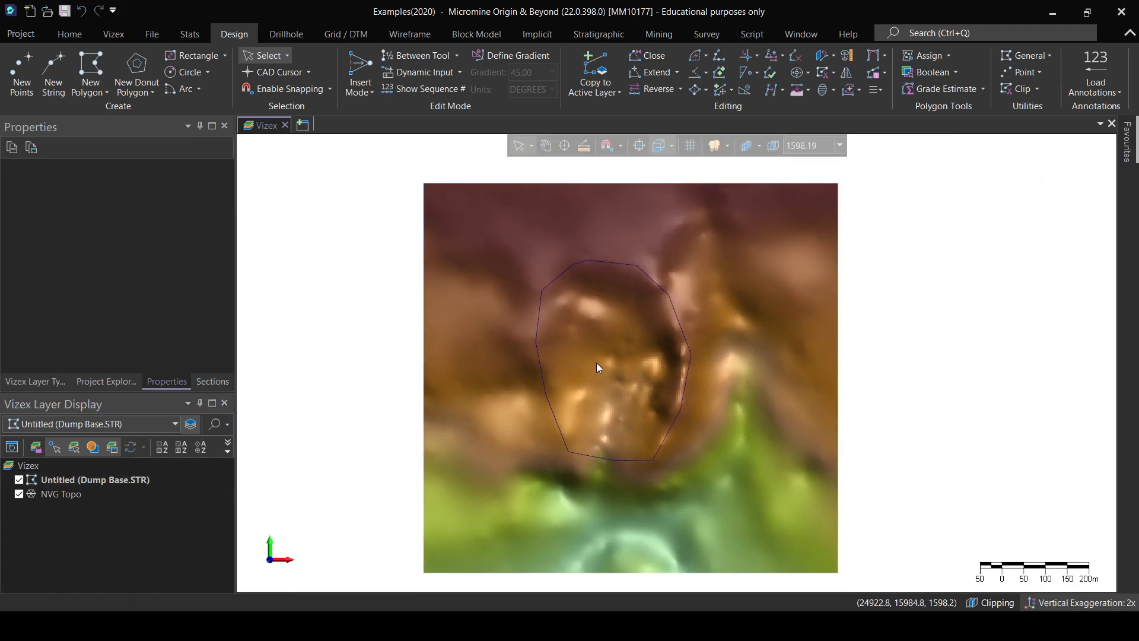
pyautogui.moveTo(597, 363)
pyautogui.scroll(1, 610, 376)
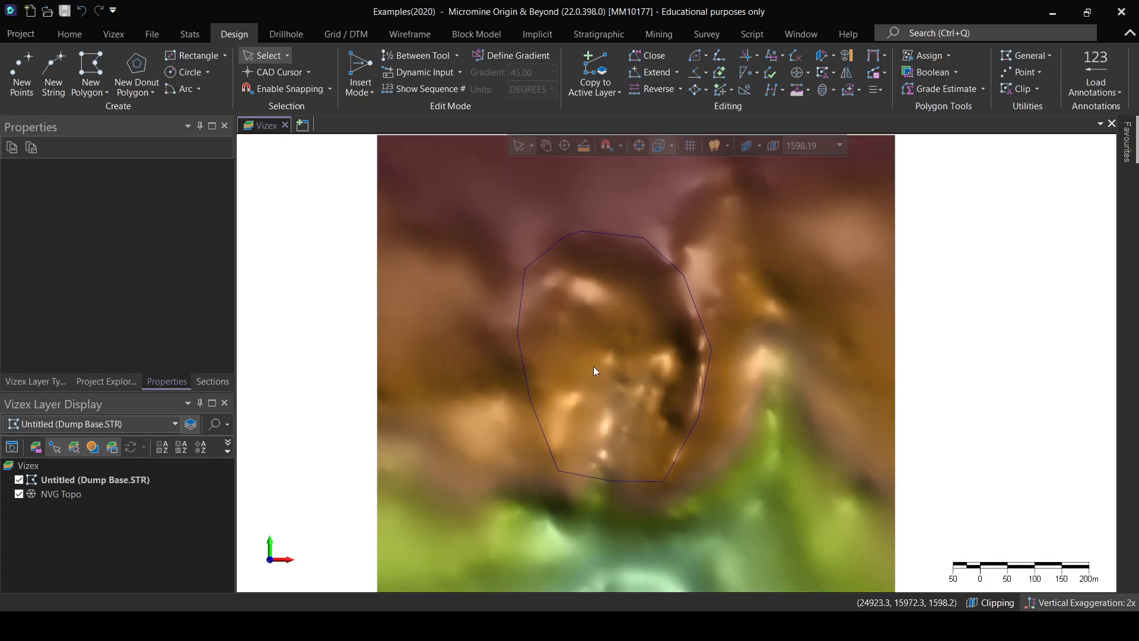
pyautogui.moveTo(649, 353)
pyautogui.click(175, 424)
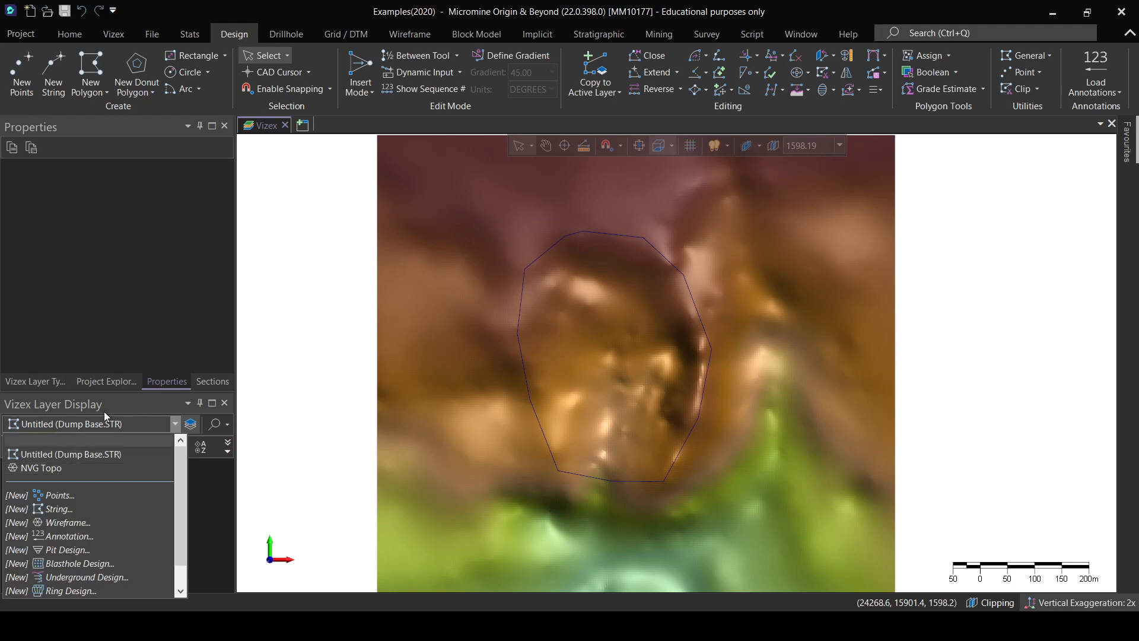
pyautogui.click(364, 131)
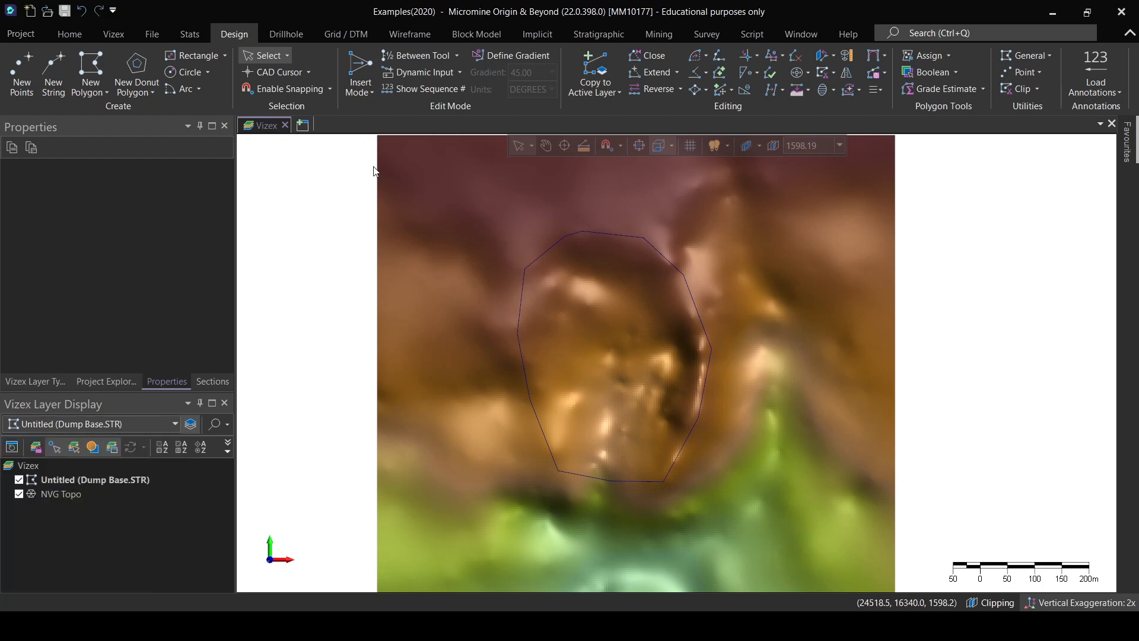
pyautogui.scroll(-1, 518, 248)
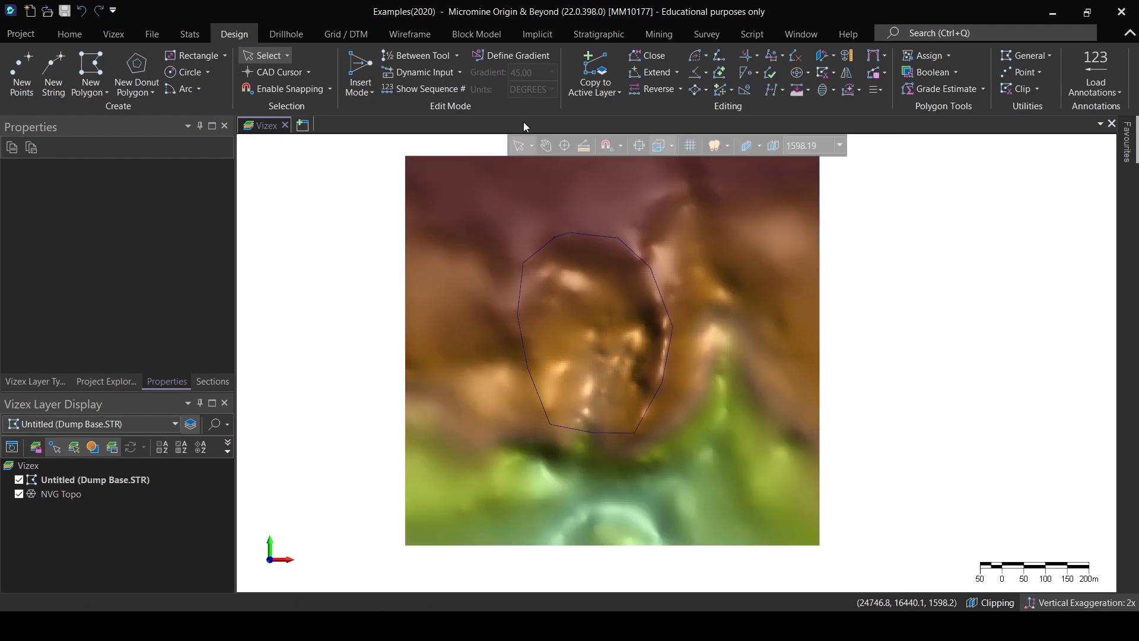
pyautogui.click(659, 33)
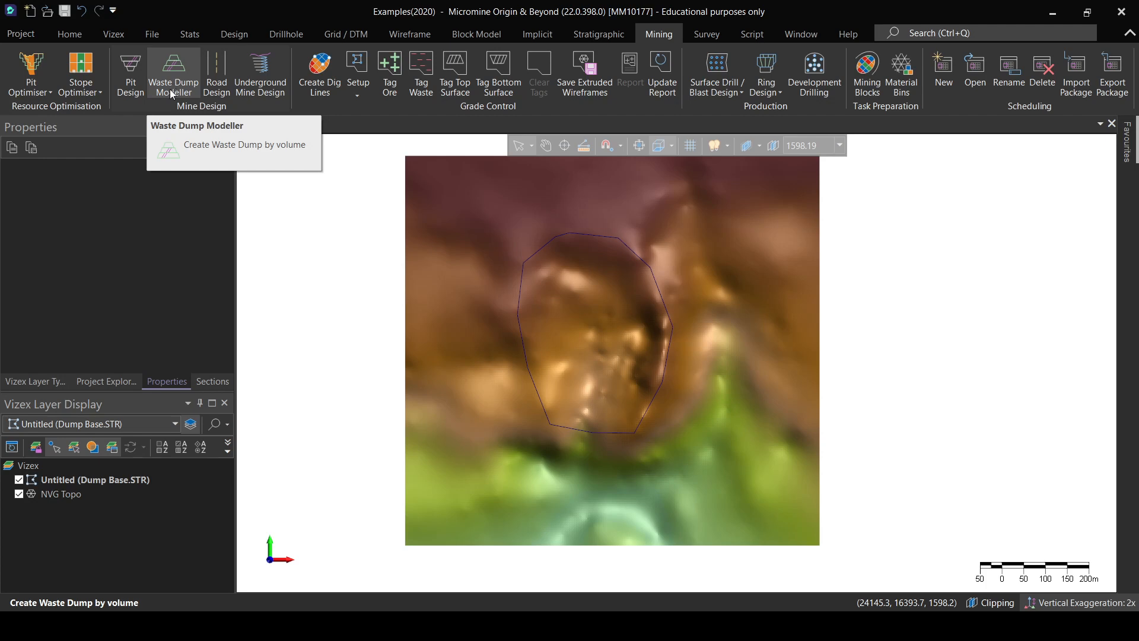
pyautogui.click(172, 90)
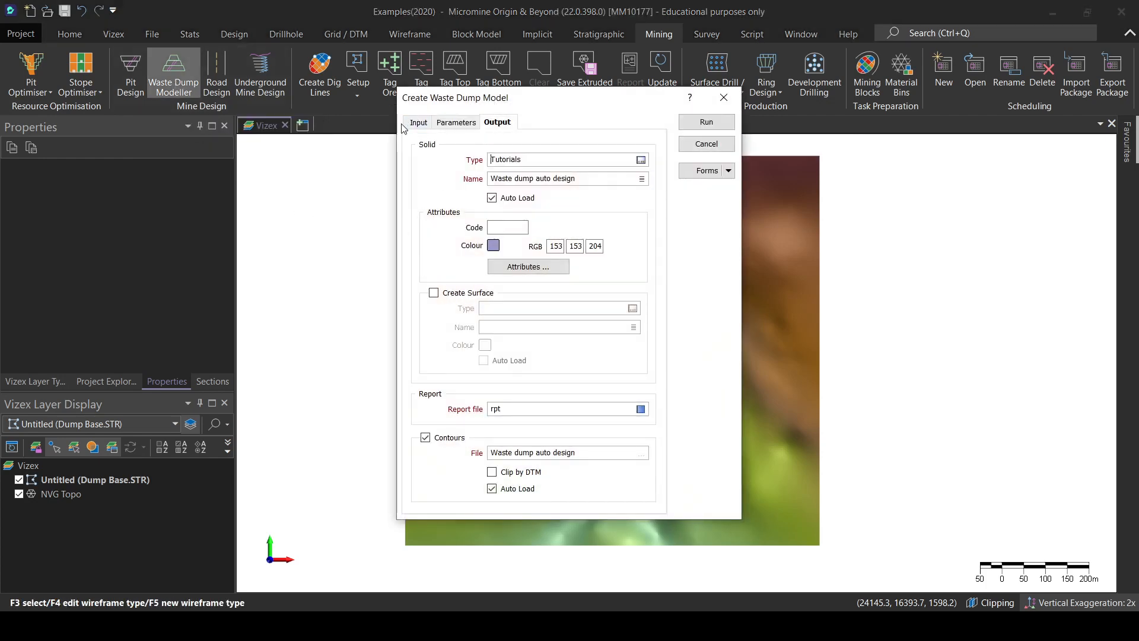
pyautogui.click(419, 122)
pyautogui.moveTo(524, 96); pyautogui.dragTo(253, 135)
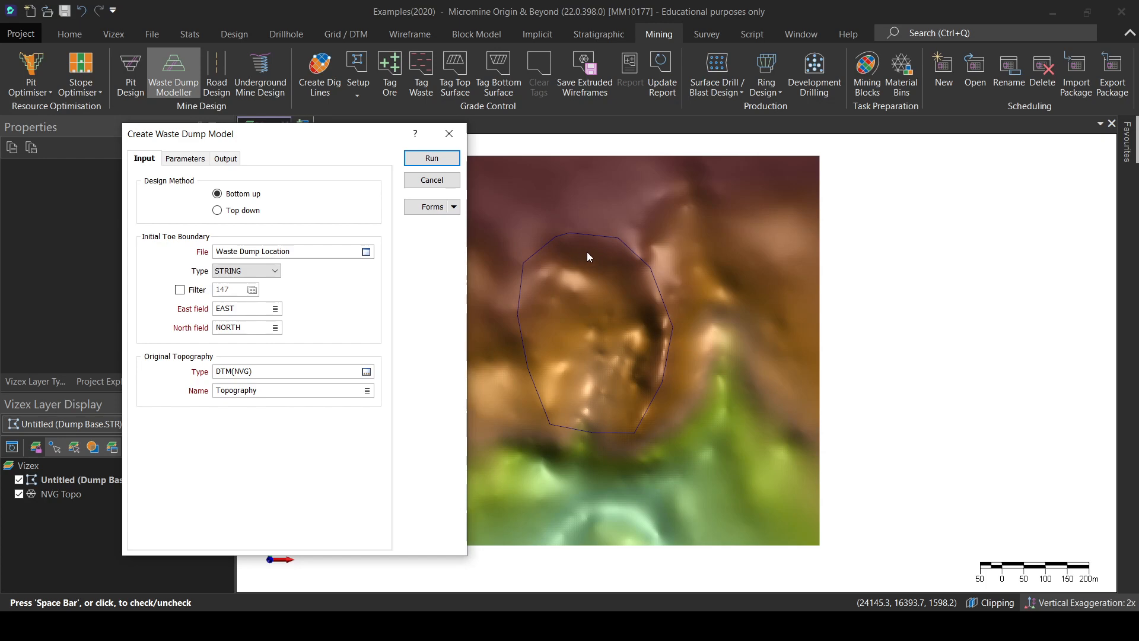
pyautogui.click(449, 133)
# Select the draped polygon, start the Waste Dump Modeller and assign the Dump Base string file as the initial toe boundary.
pyautogui.click(524, 272)
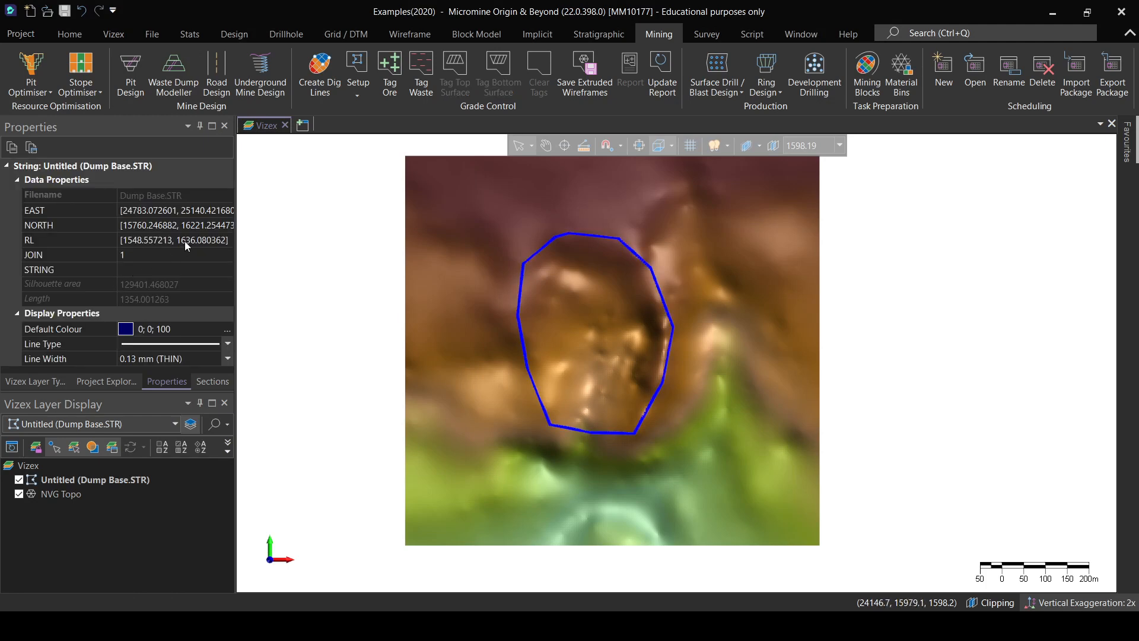
pyautogui.click(178, 85)
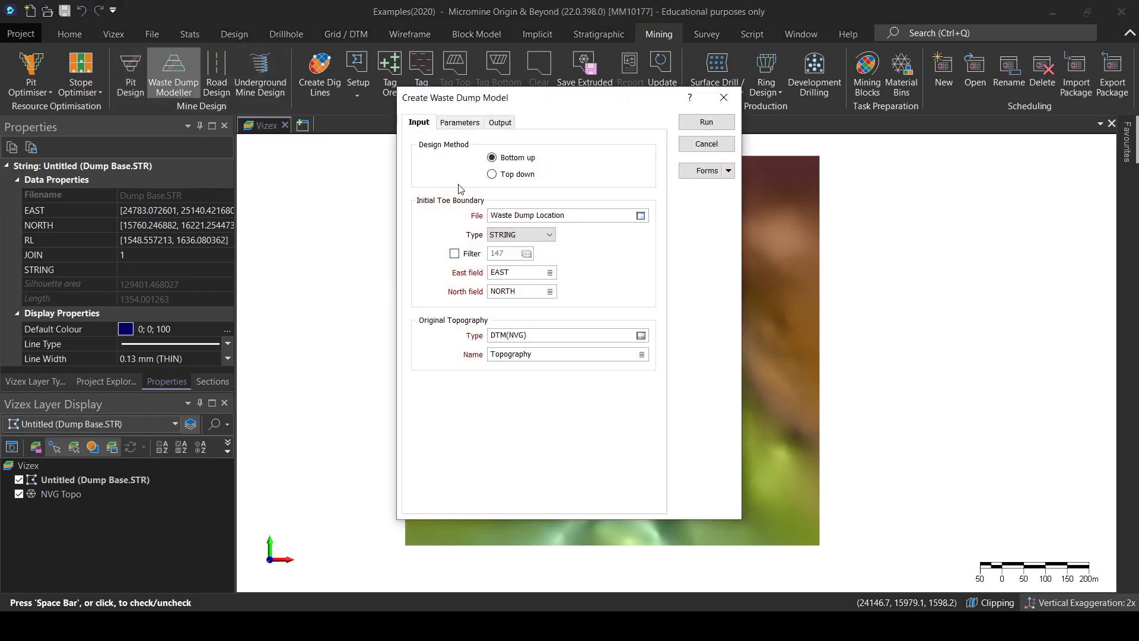
pyautogui.moveTo(504, 97); pyautogui.dragTo(258, 134)
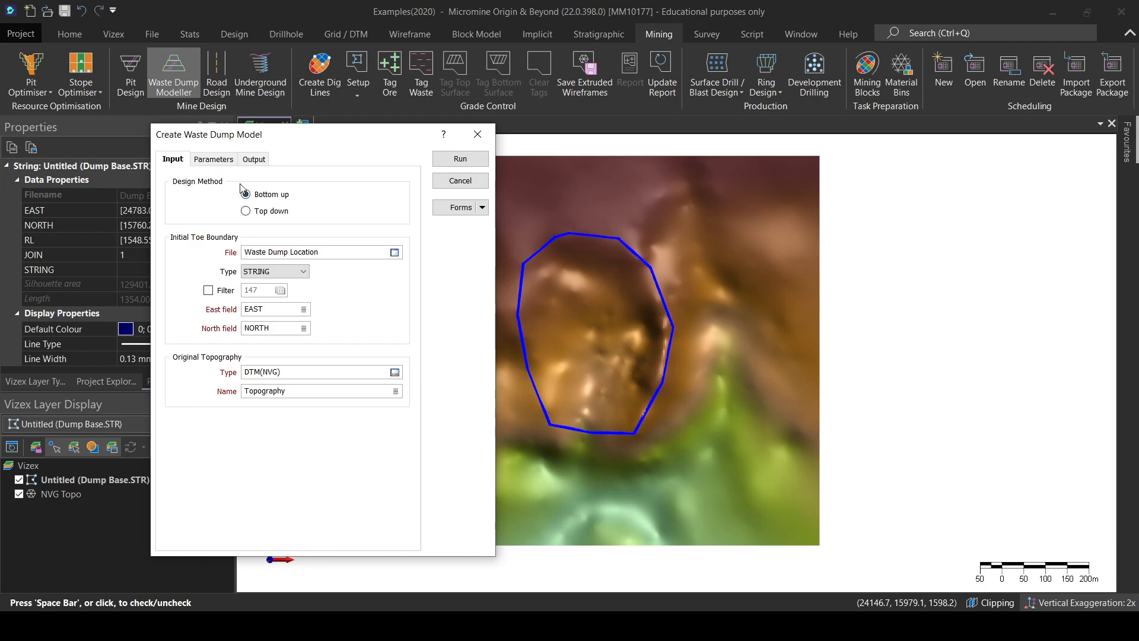
pyautogui.moveTo(306, 142); pyautogui.dragTo(313, 119)
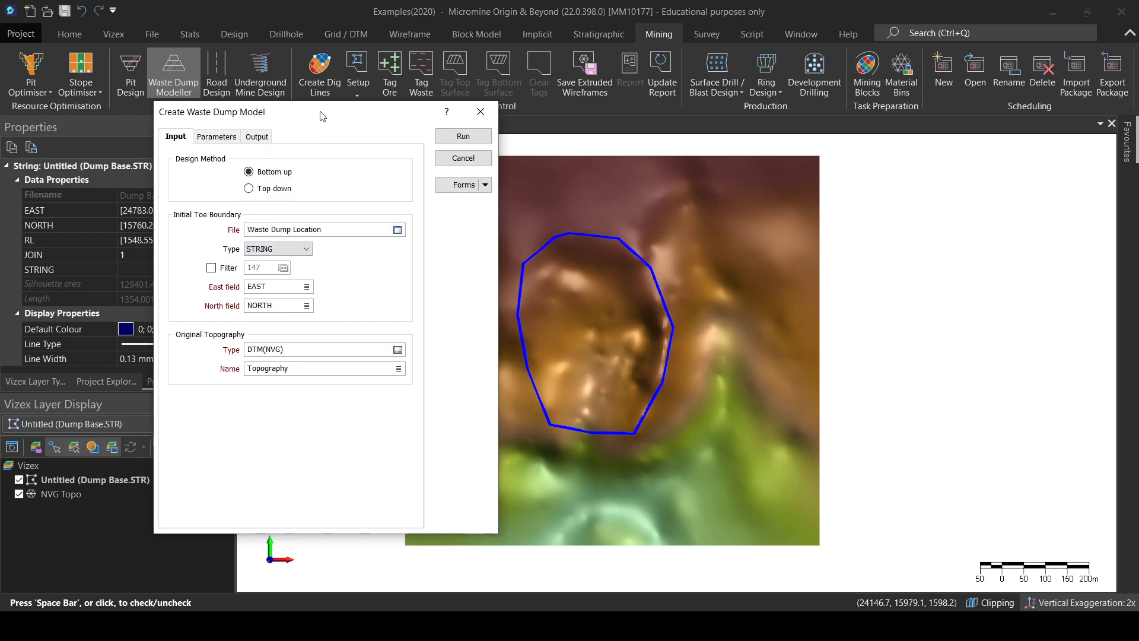
pyautogui.moveTo(322, 116); pyautogui.dragTo(286, 120)
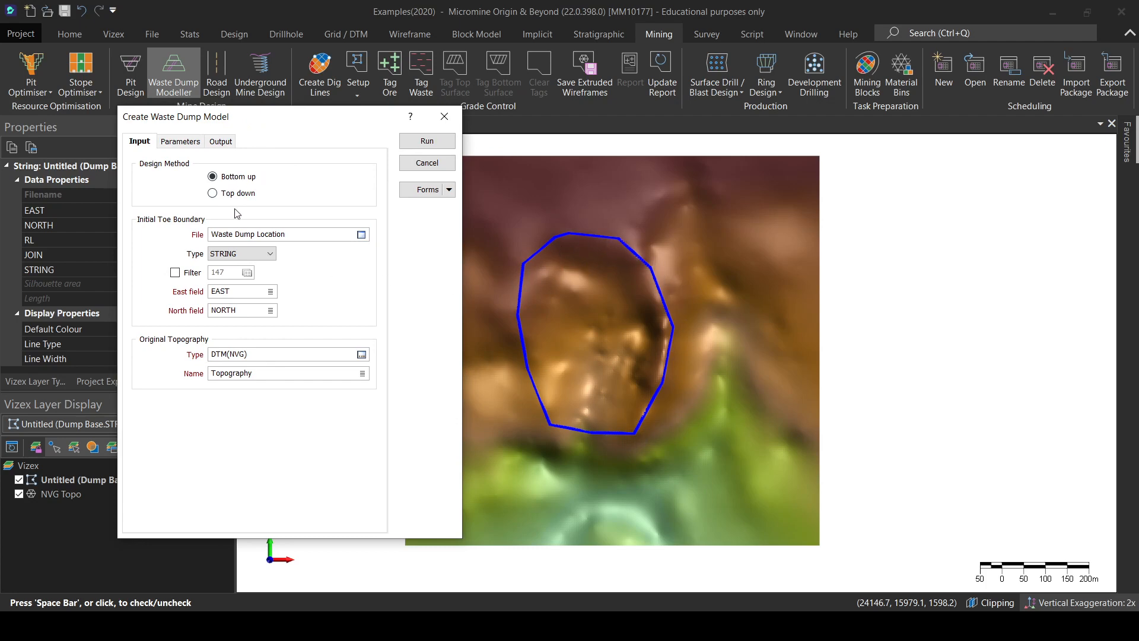
pyautogui.click(361, 235)
pyautogui.doubleClick(265, 109)
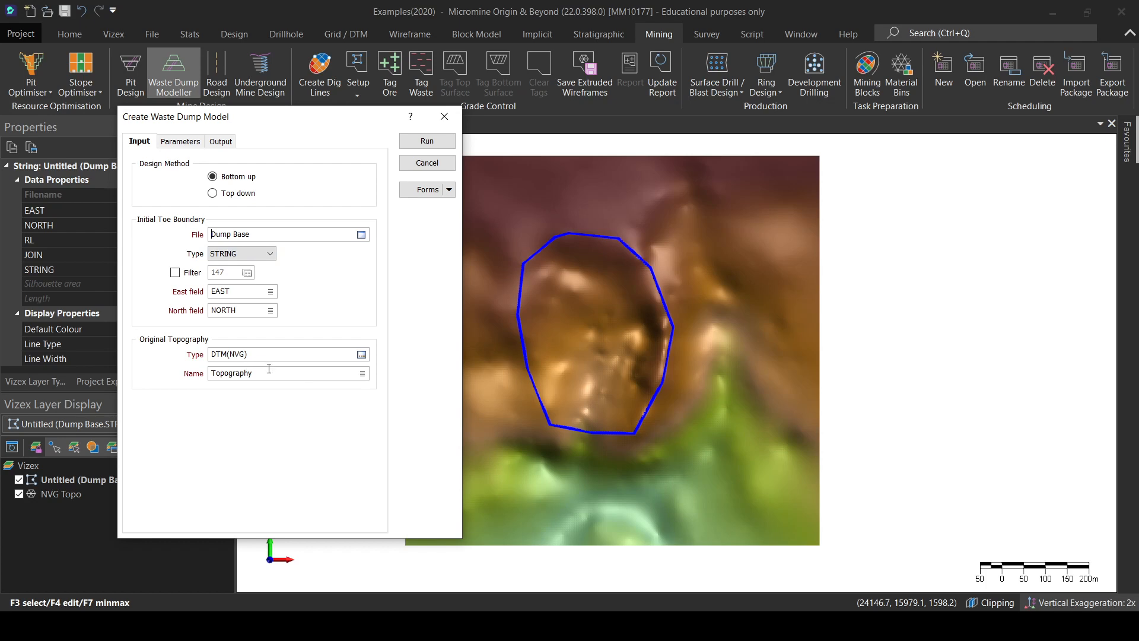
# Review the slope angle and berm parameters of the waste dump model, switching Berms off and on again.
pyautogui.click(175, 144)
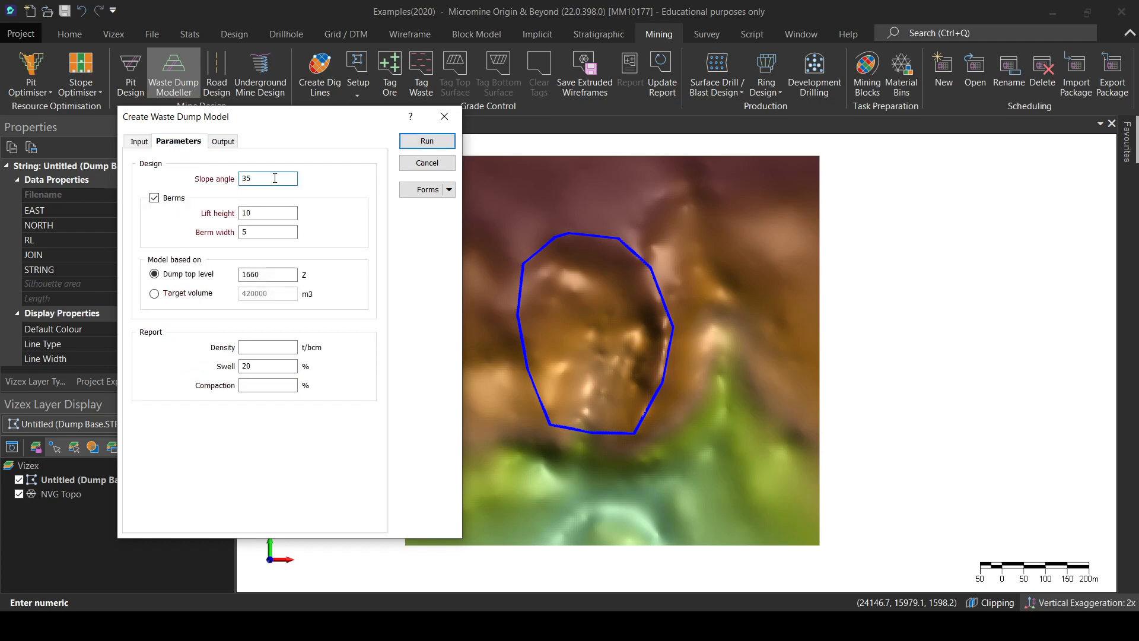
pyautogui.doubleClick(247, 178)
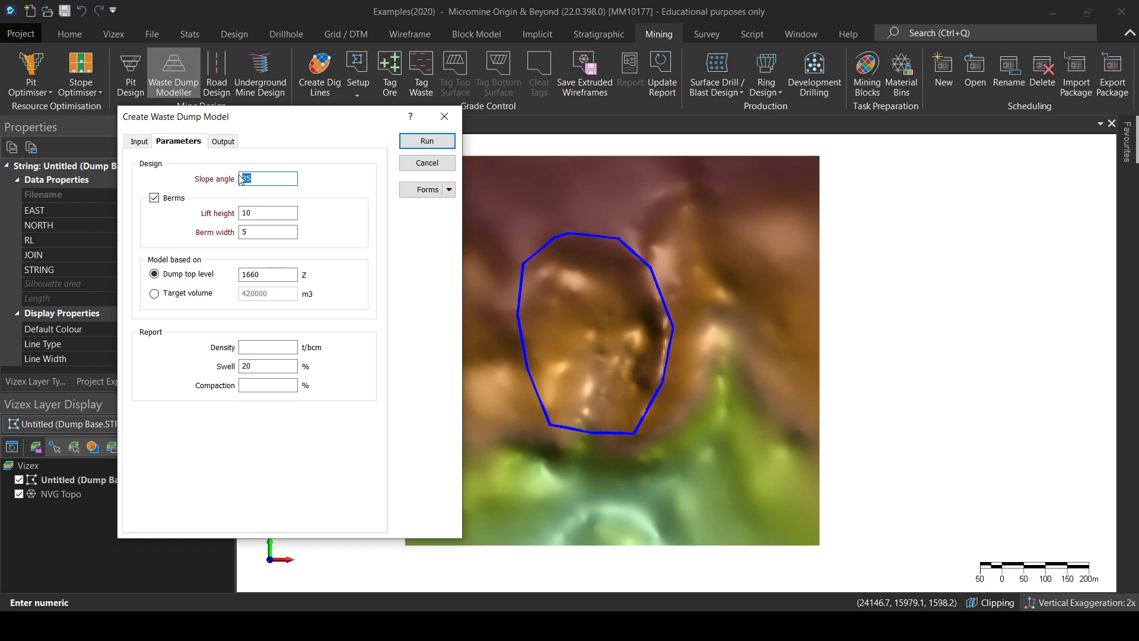
pyautogui.click(155, 198)
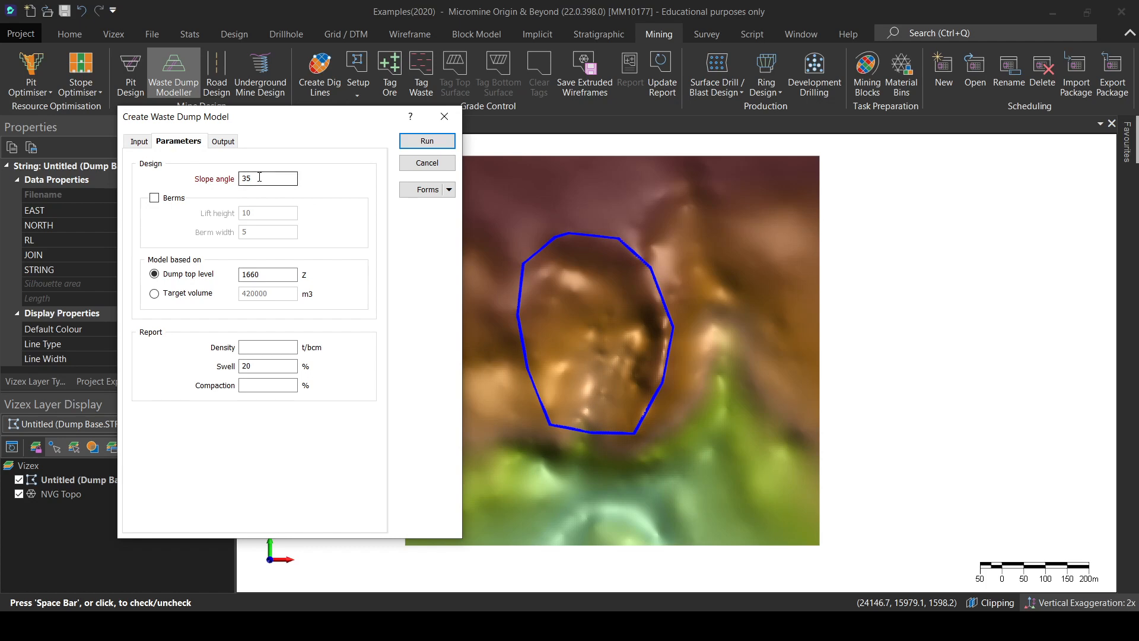
pyautogui.click(154, 197)
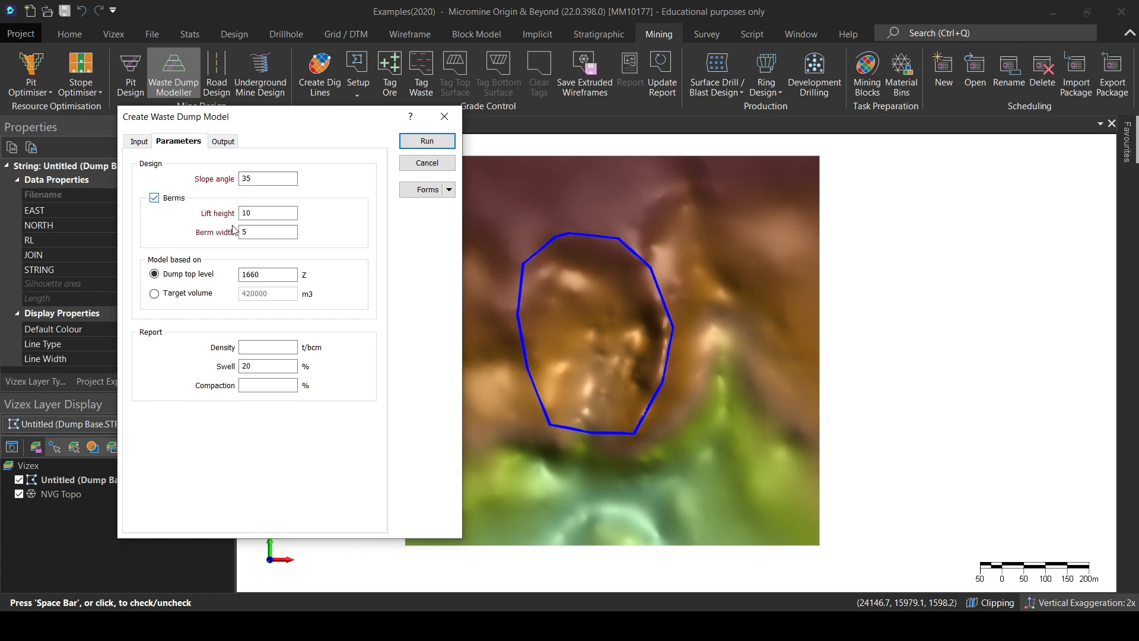
# Set the dump top level to 1700, trying the target volume option before basing the model on the top level again.
pyautogui.click(244, 212)
pyautogui.click(242, 232)
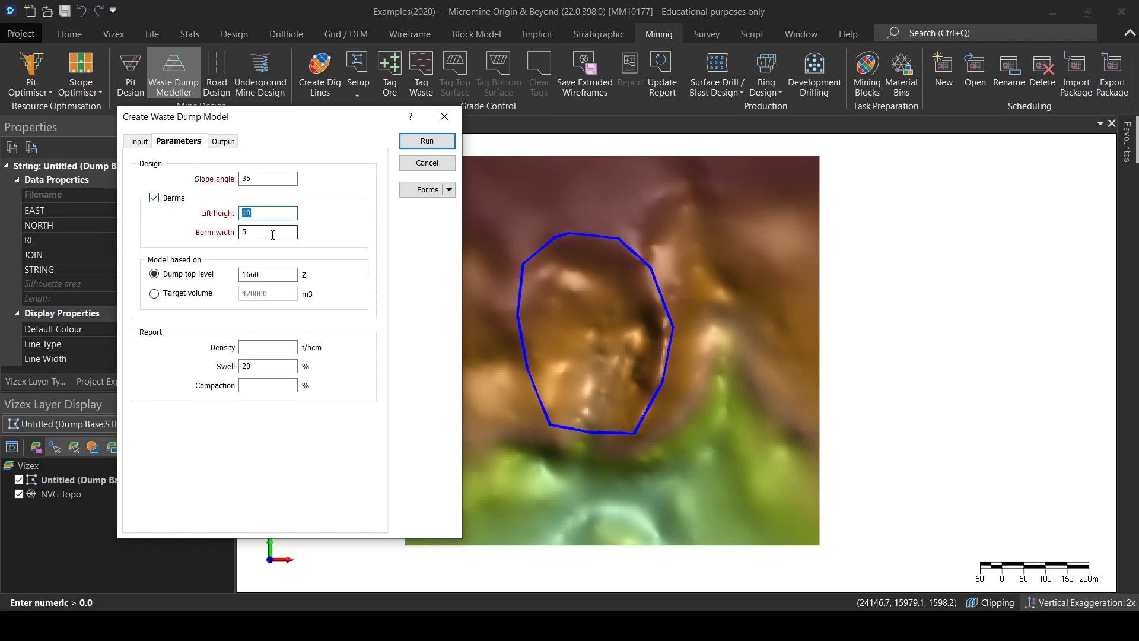
pyautogui.click(269, 276)
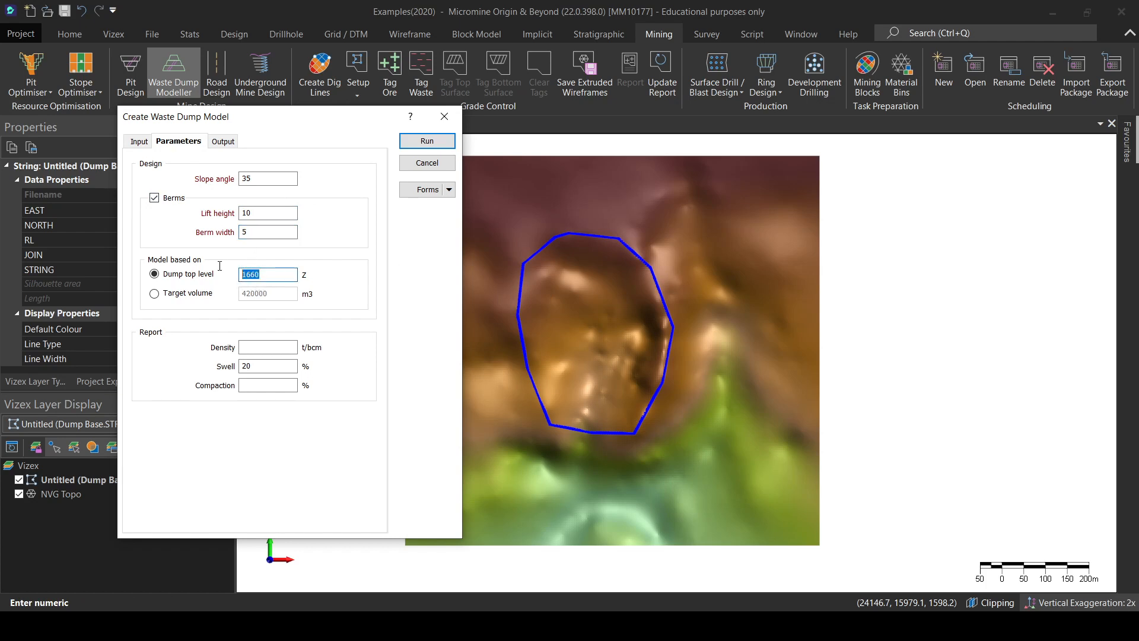
pyautogui.write('17000')
pyautogui.press('BackSpace')
pyautogui.click(155, 295)
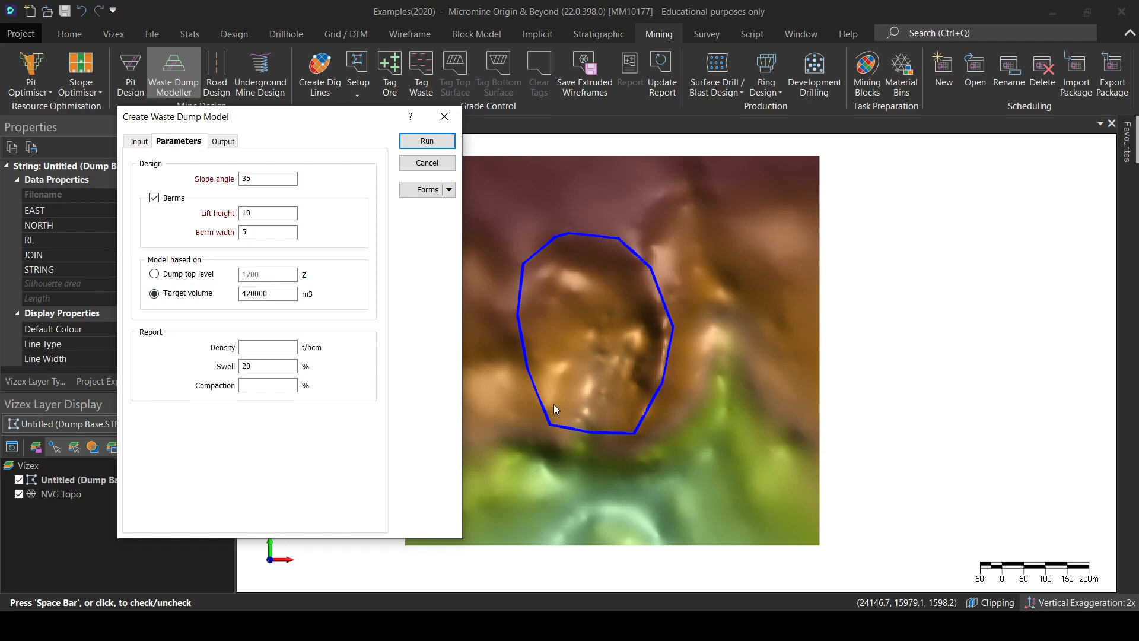
pyautogui.click(176, 278)
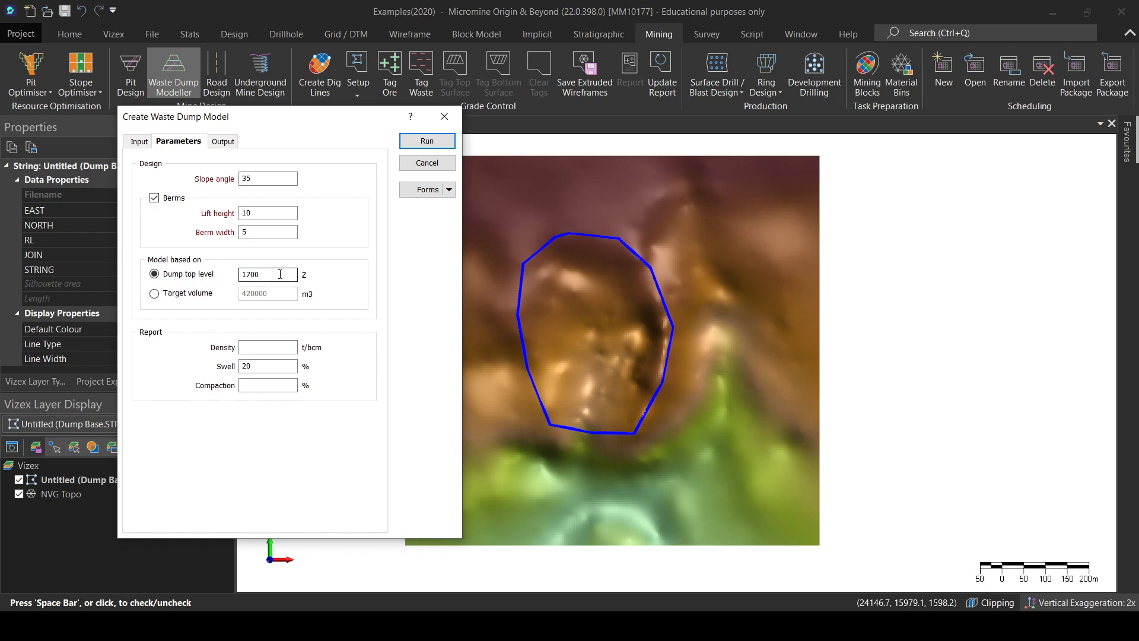
# Review the density, swell and compaction fields for the waste dump report.
pyautogui.click(261, 347)
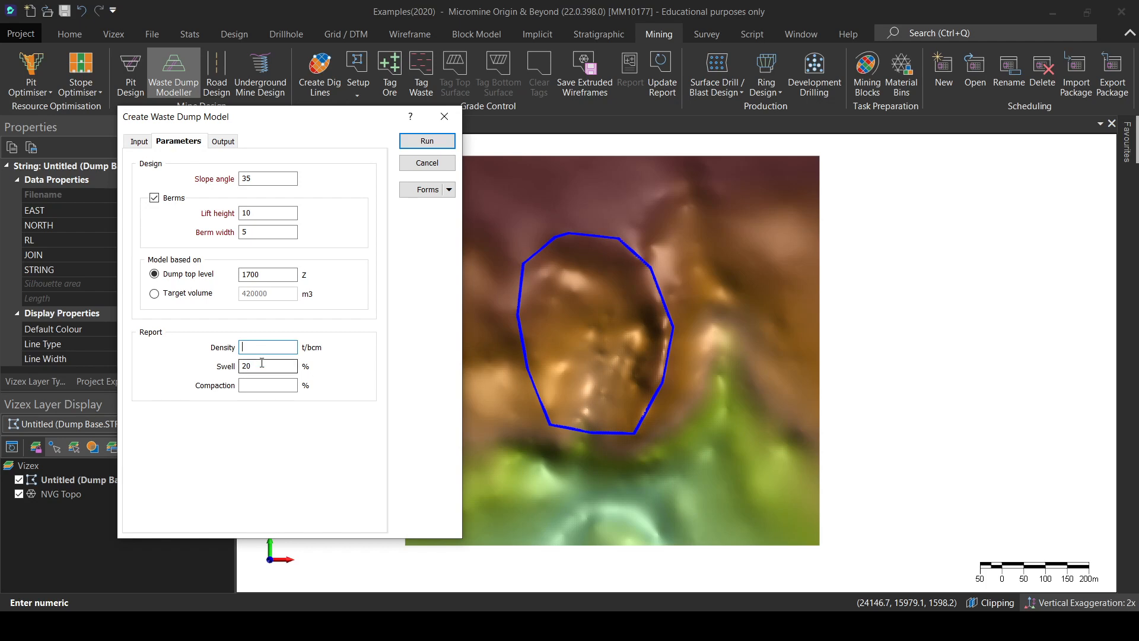
pyautogui.press('Tab')
pyautogui.press('Tab')
pyautogui.click(263, 345)
# Review the solid, report and contour output settings of the waste dump model, switching Contours off and on again.
pyautogui.click(224, 142)
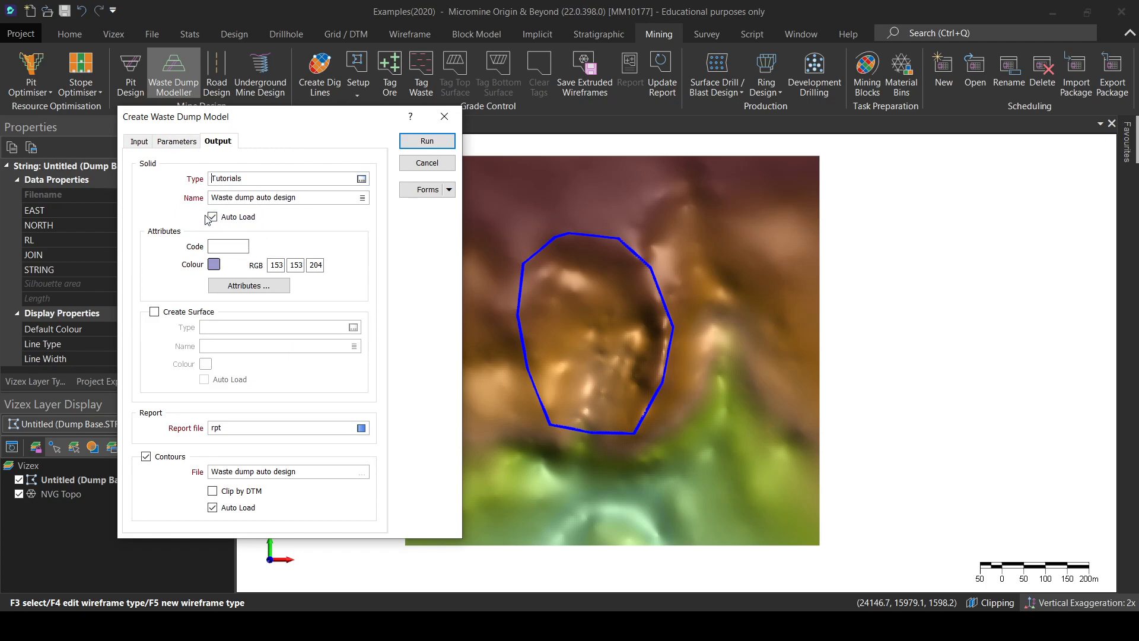
pyautogui.click(230, 427)
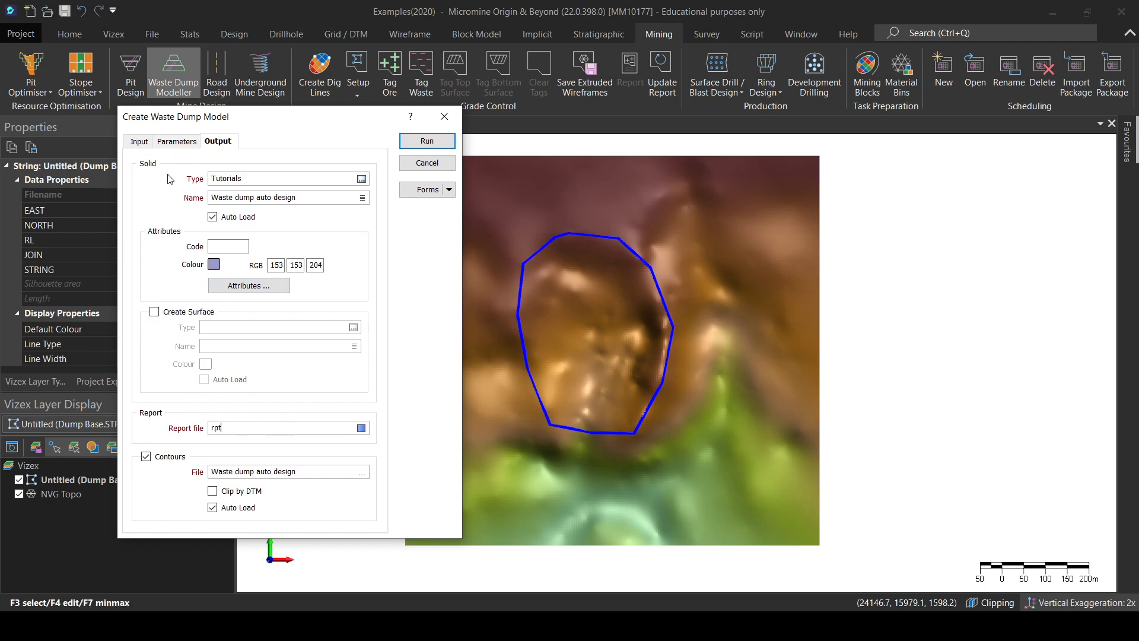
pyautogui.click(178, 142)
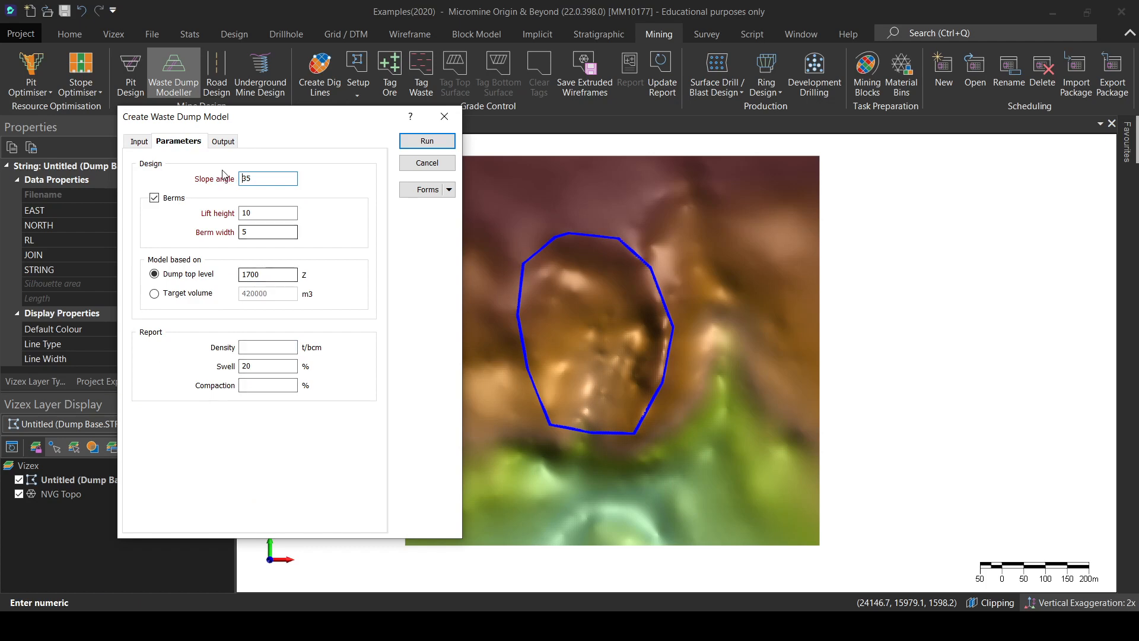
pyautogui.click(217, 144)
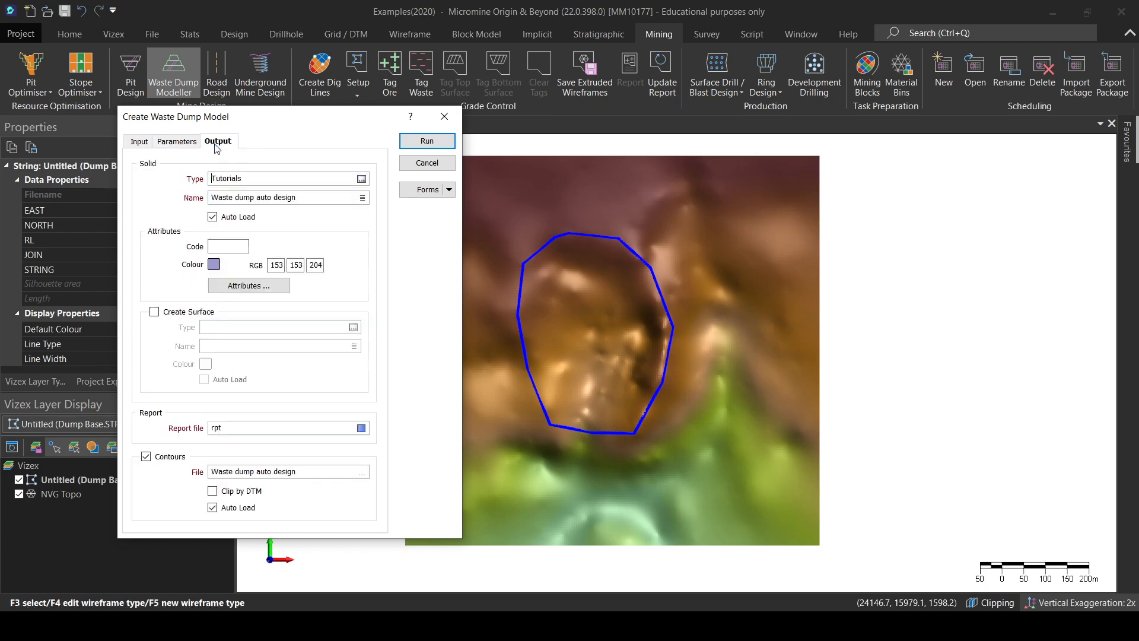
pyautogui.click(146, 456)
pyautogui.click(146, 456)
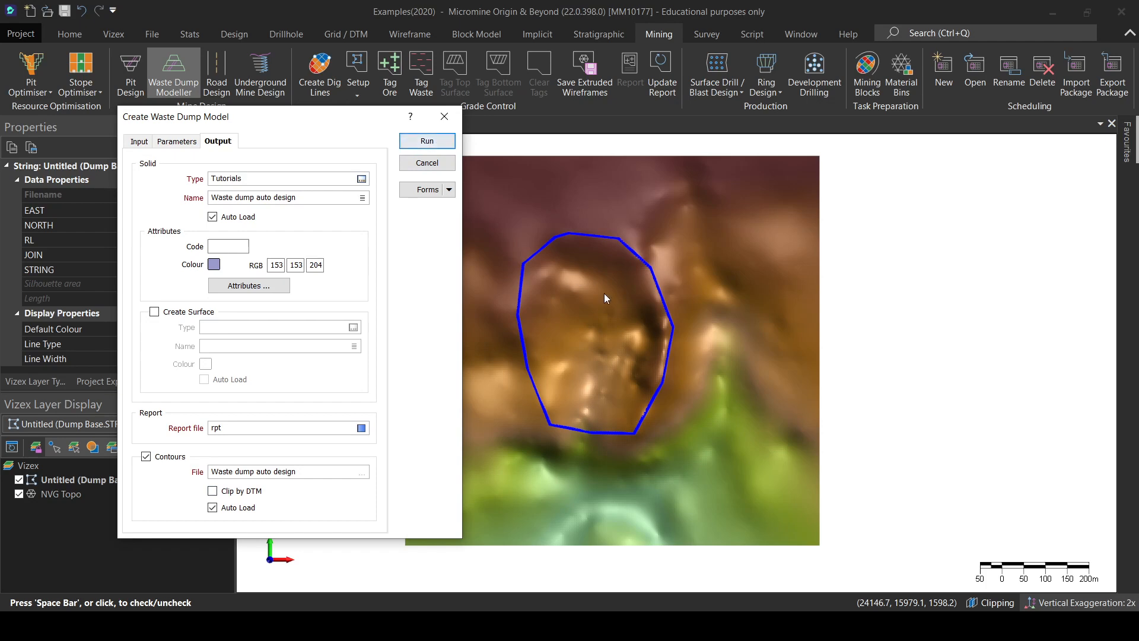
# Run the waste dump model, overwriting the existing rpt report and Waste dump auto design files, and close the form.
pyautogui.click(427, 142)
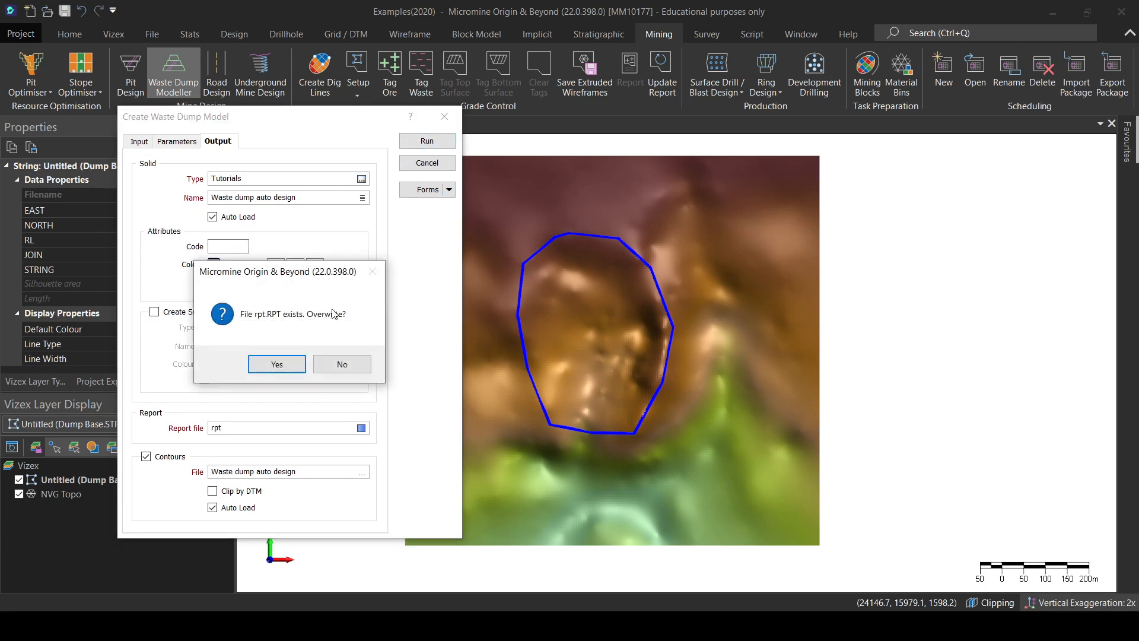
pyautogui.click(287, 365)
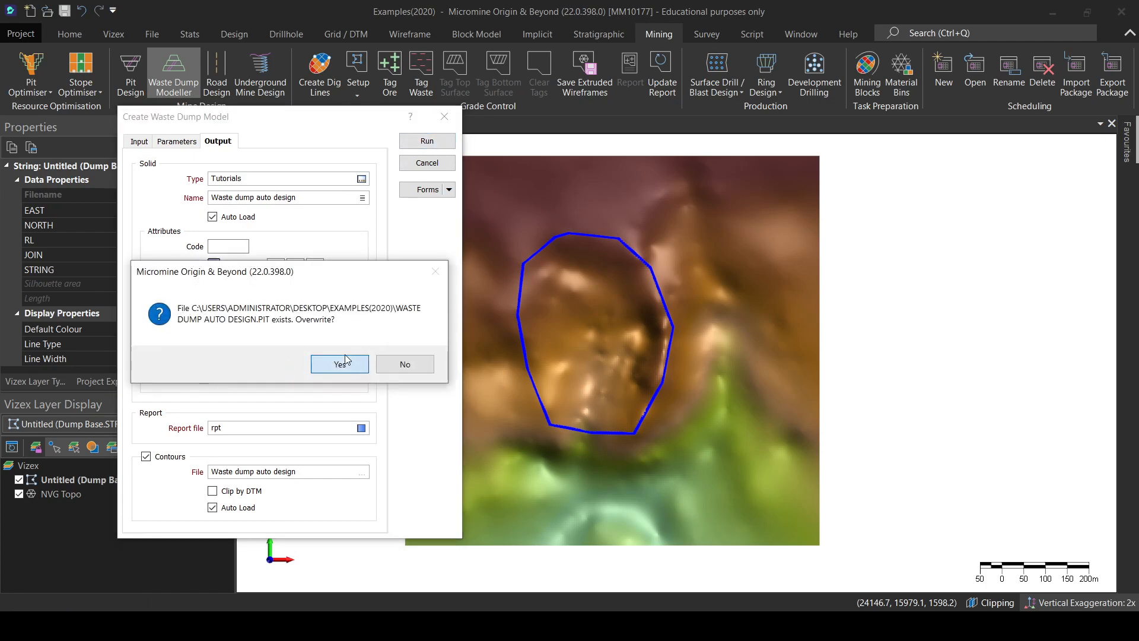
pyautogui.click(329, 364)
pyautogui.click(330, 364)
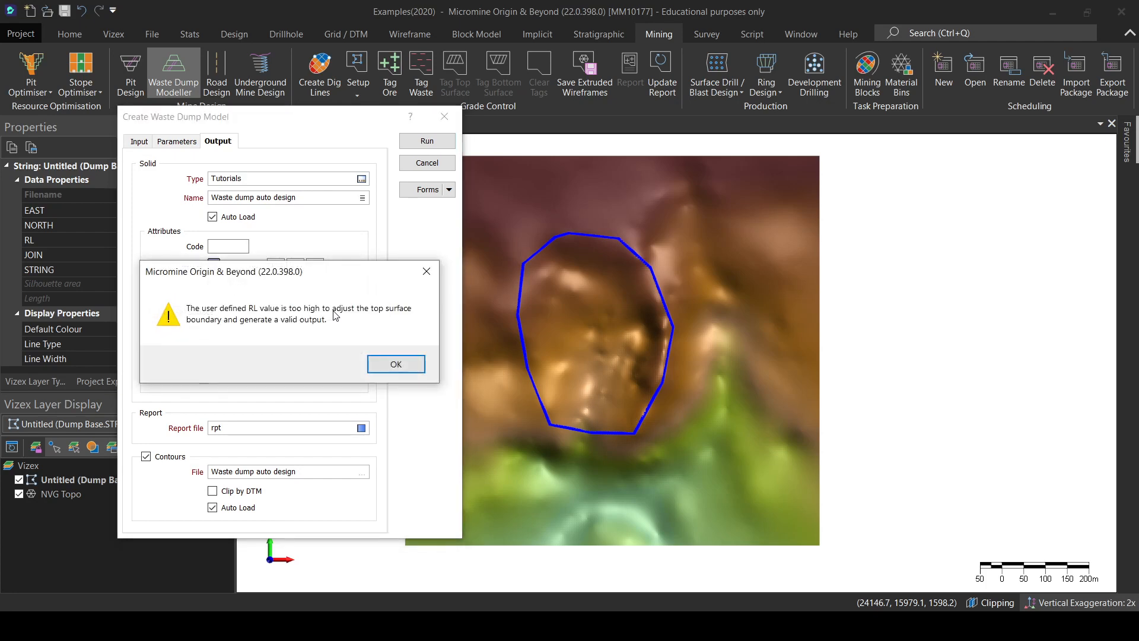
pyautogui.click(383, 365)
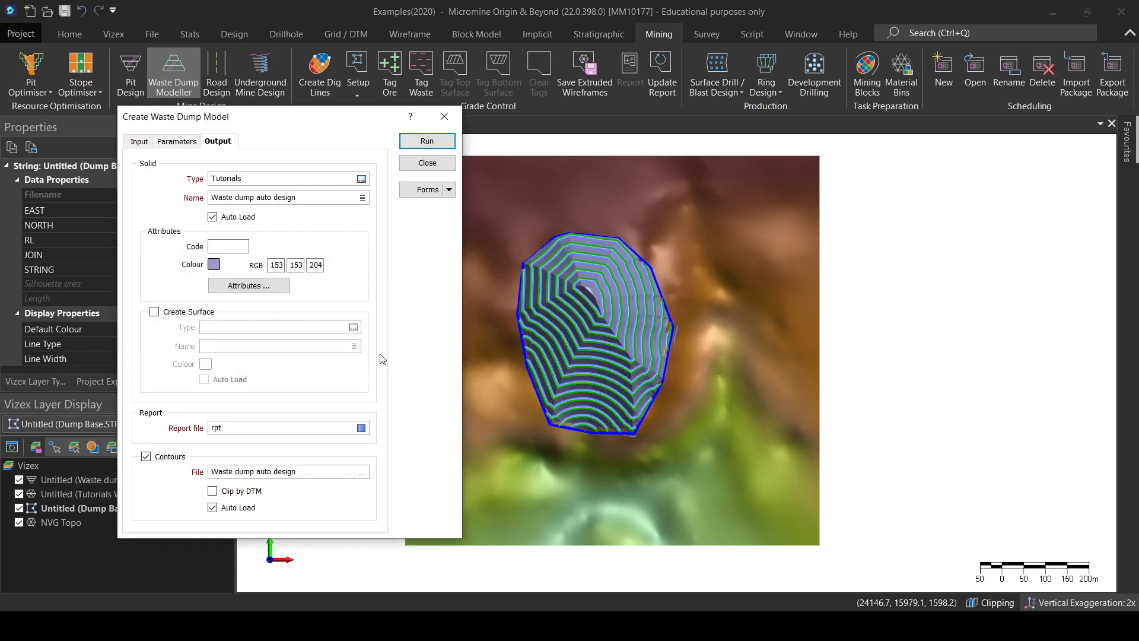
pyautogui.moveTo(305, 125); pyautogui.dragTo(331, 143)
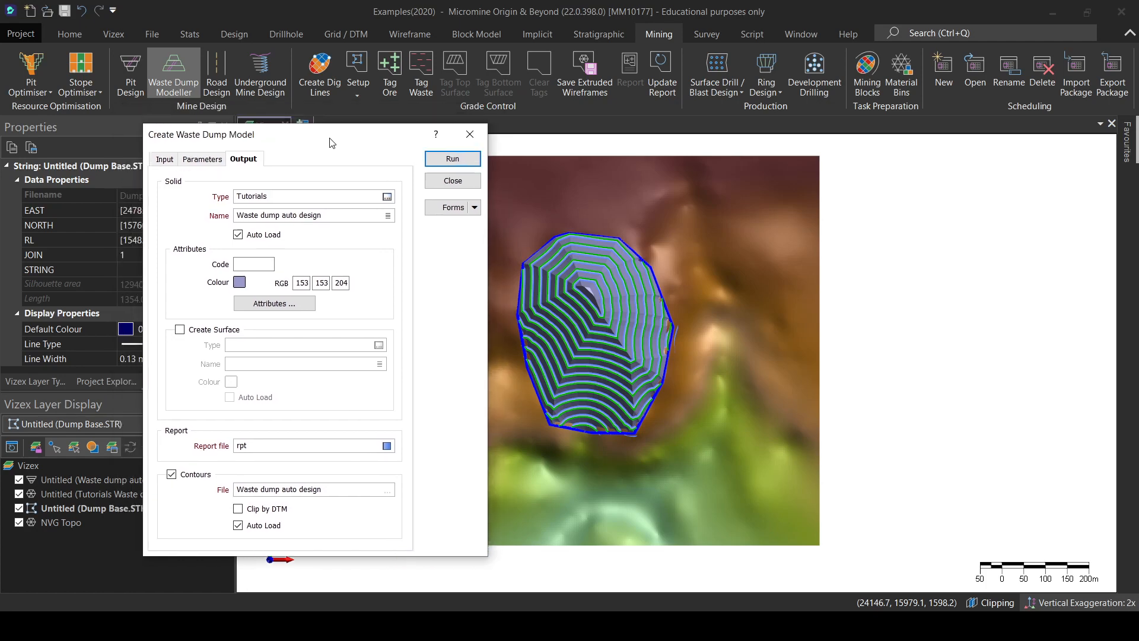
pyautogui.click(452, 181)
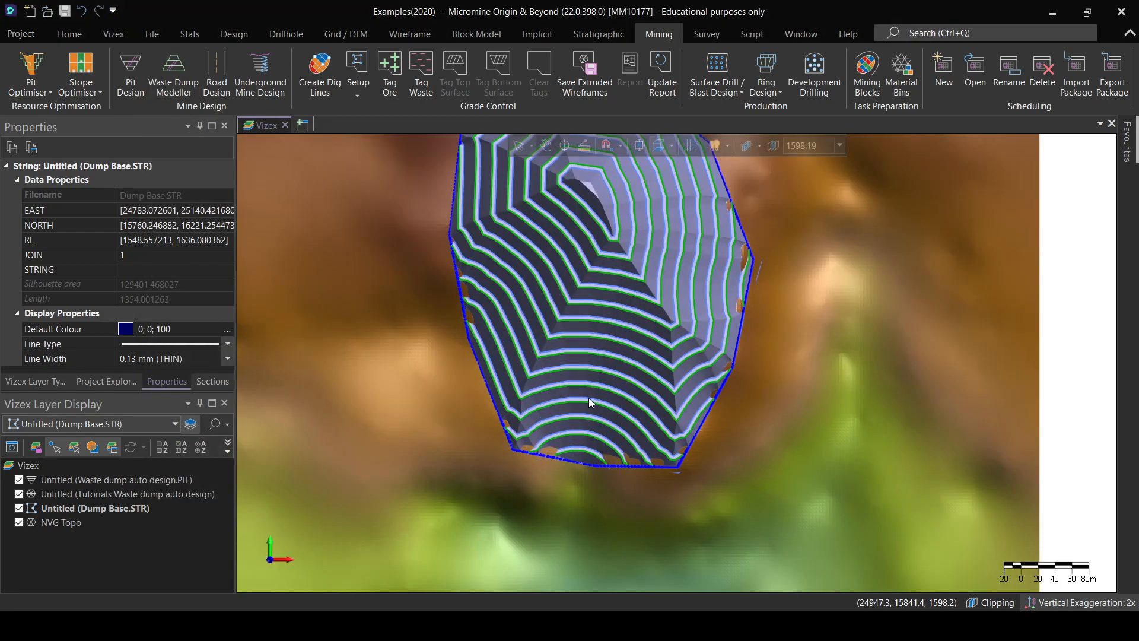
# Select the waste dump wireframe and read its volume in the properties while inspecting the berms and the peak of the dump.
pyautogui.scroll(3, 589, 398)
pyautogui.moveTo(598, 358); pyautogui.dragTo(611, 445, button='middle')
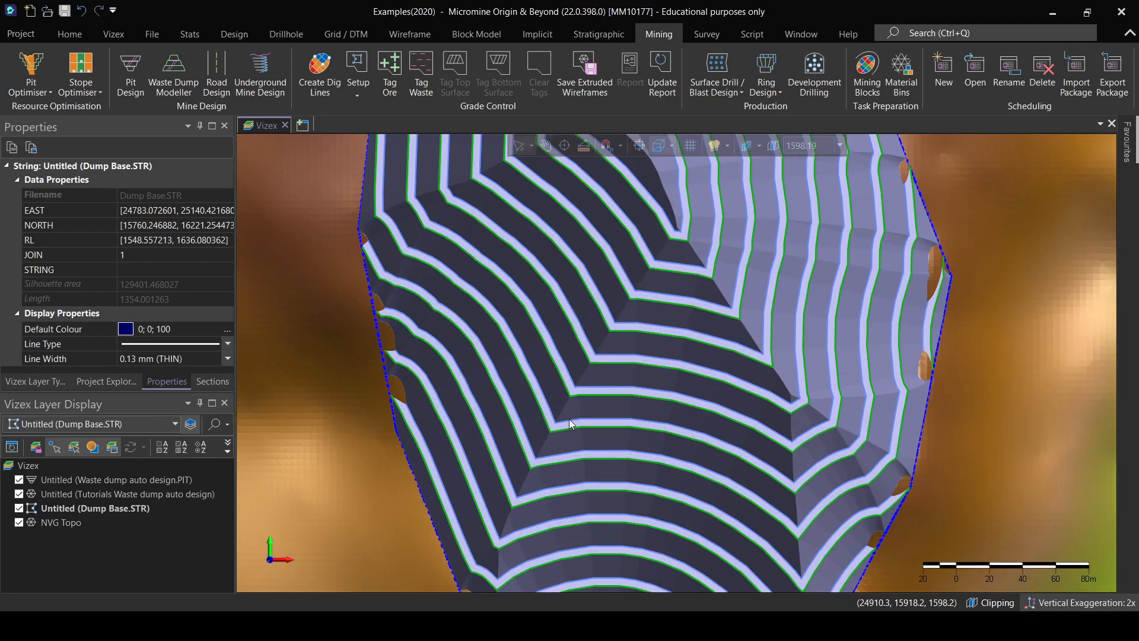
pyautogui.scroll(3, 561, 422)
pyautogui.click(572, 409)
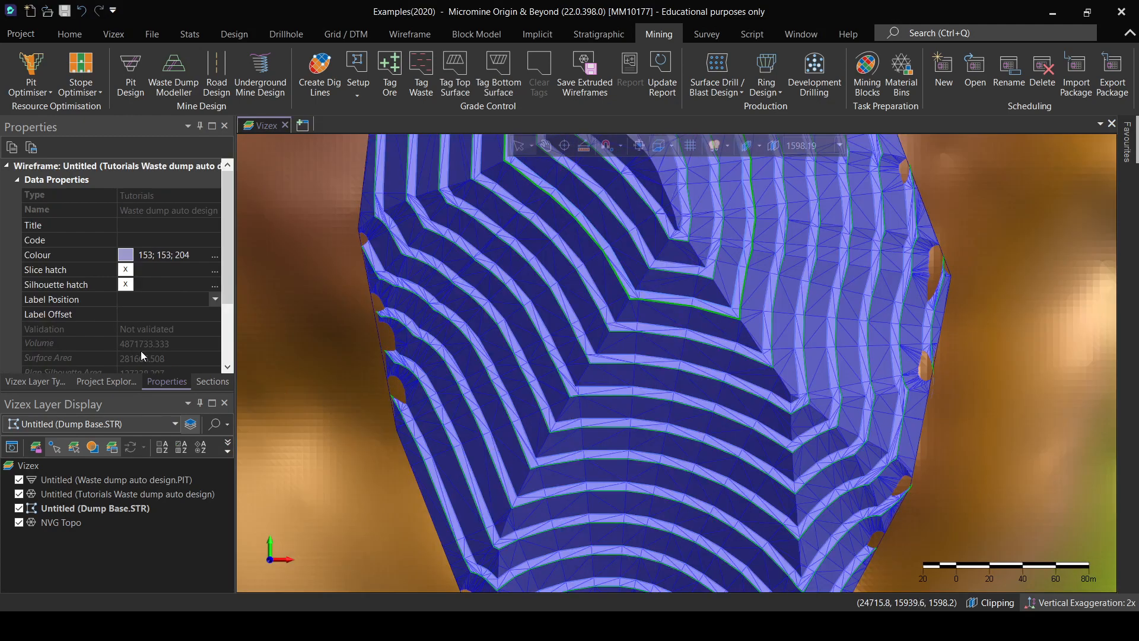
pyautogui.scroll(-3, 141, 333)
pyautogui.click(189, 254)
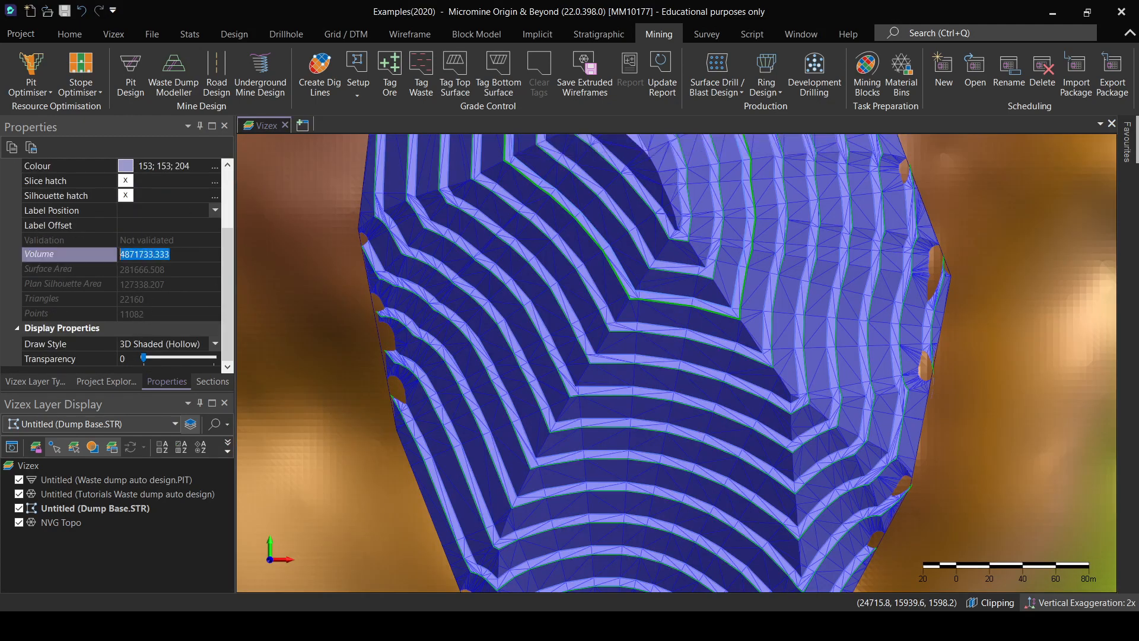
pyautogui.moveTo(630, 302); pyautogui.dragTo(623, 387, button='middle')
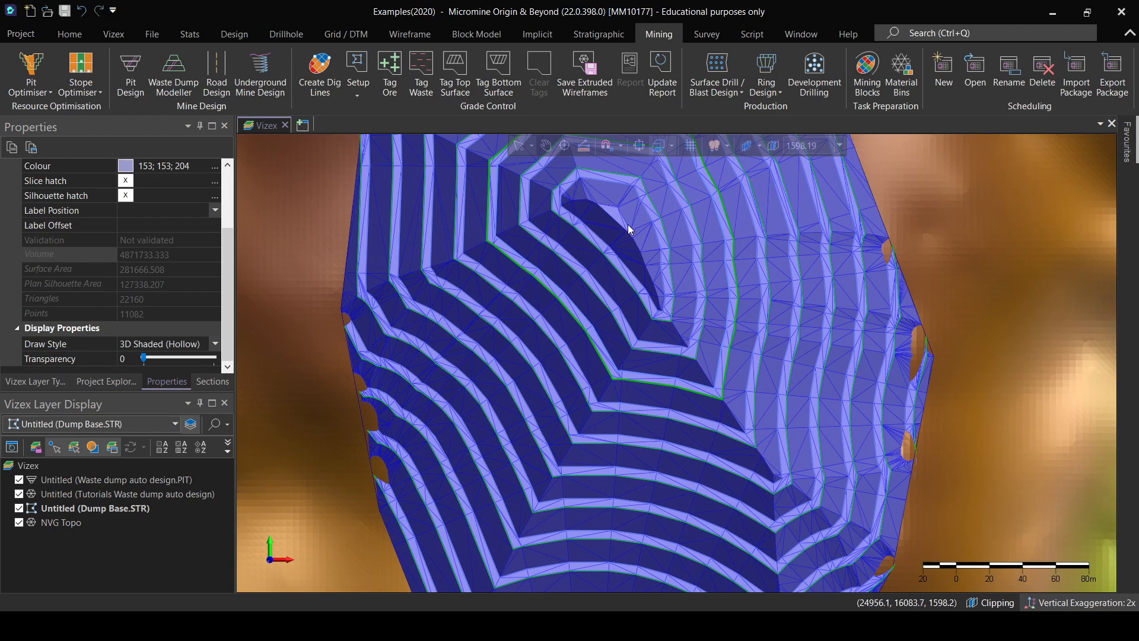
pyautogui.scroll(3, 620, 223)
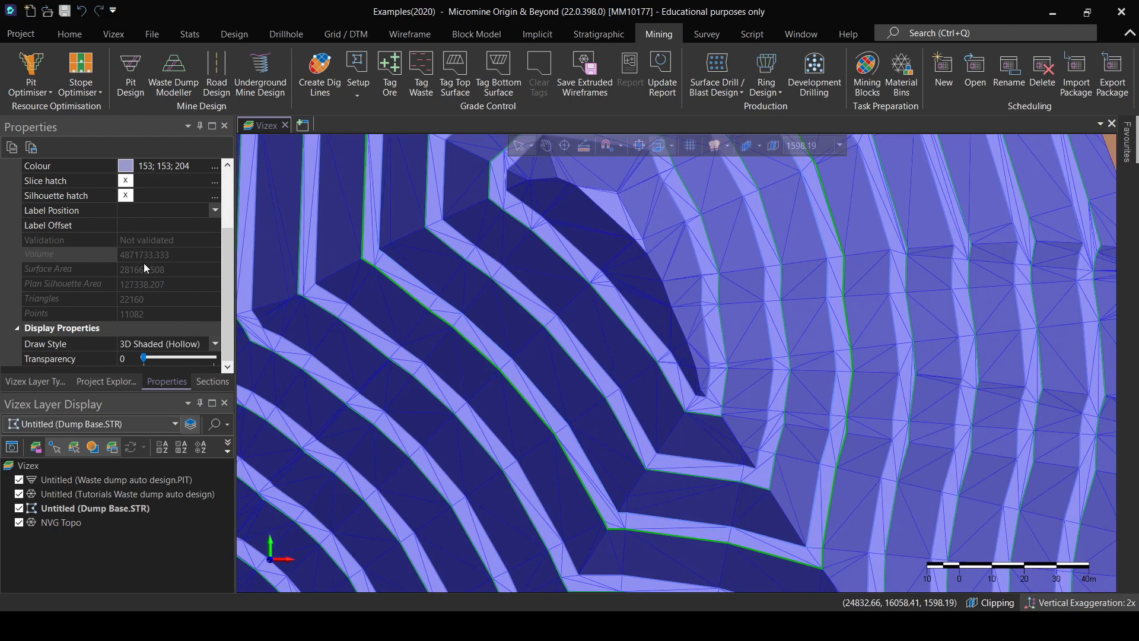
pyautogui.click(108, 254)
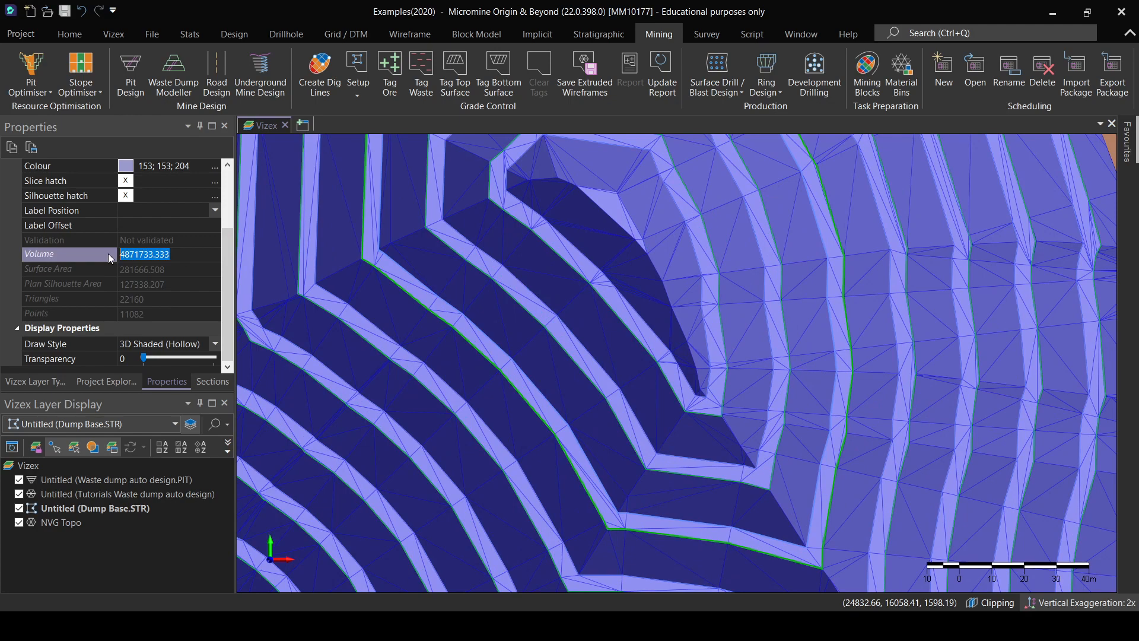
pyautogui.click(146, 254)
# Examine the dump solid and its contours in 3D from above and below the terrain.
pyautogui.scroll(-5, 522, 368)
pyautogui.moveTo(577, 424); pyautogui.dragTo(543, 326, button='right')
pyautogui.scroll(1, 558, 391)
pyautogui.moveTo(575, 420); pyautogui.dragTo(573, 319, button='right')
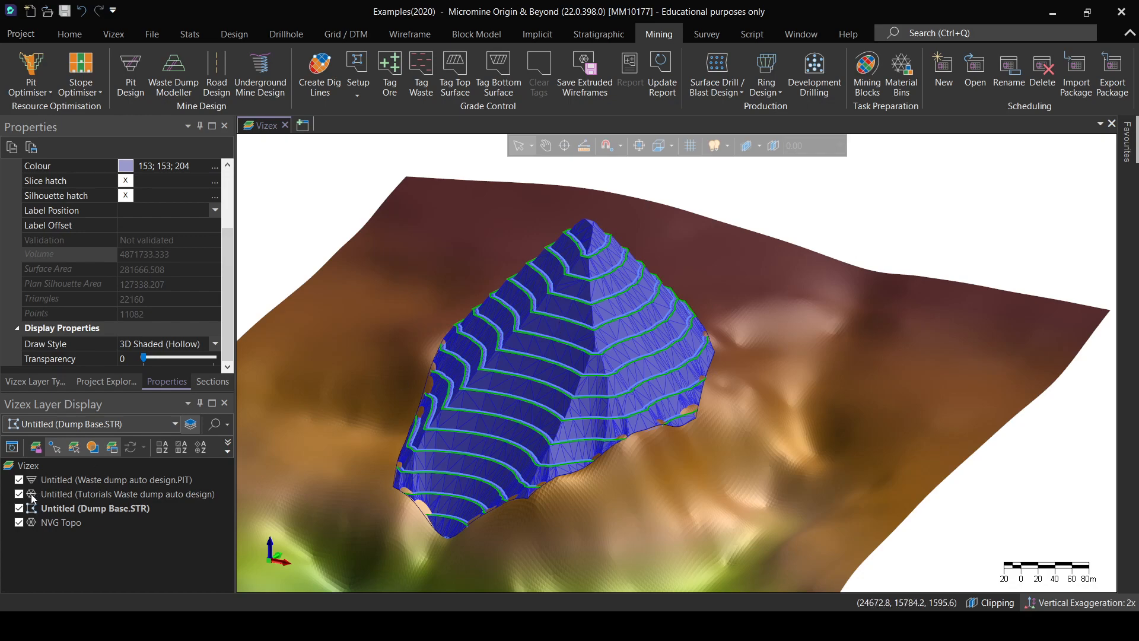
pyautogui.moveTo(535, 472); pyautogui.dragTo(618, 483, button='middle')
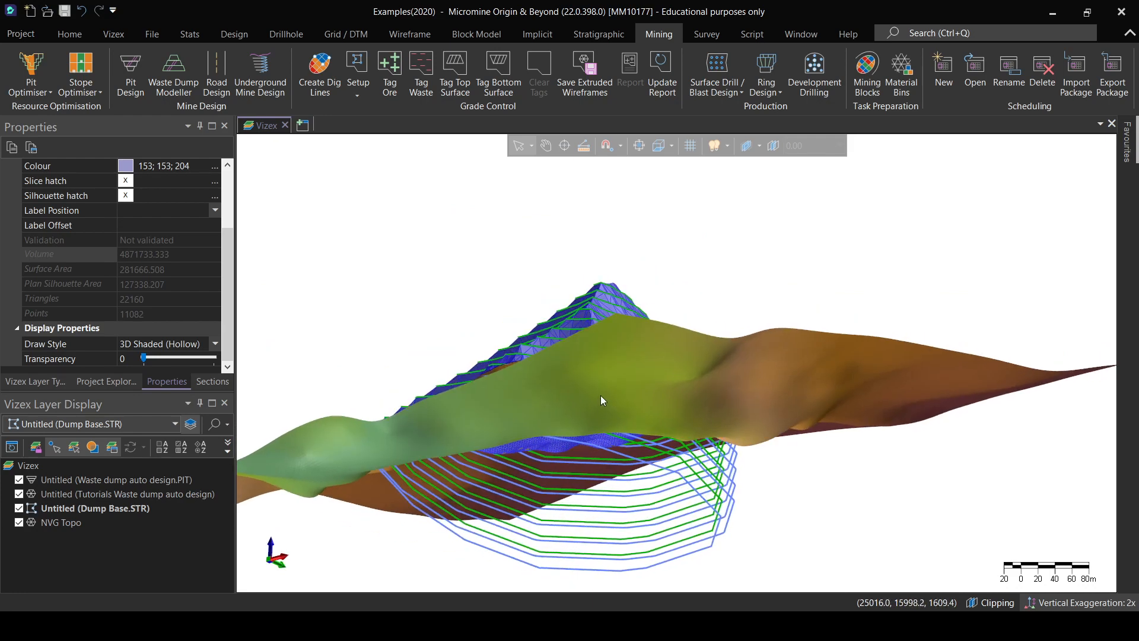
pyautogui.moveTo(601, 400); pyautogui.dragTo(415, 522, button='middle')
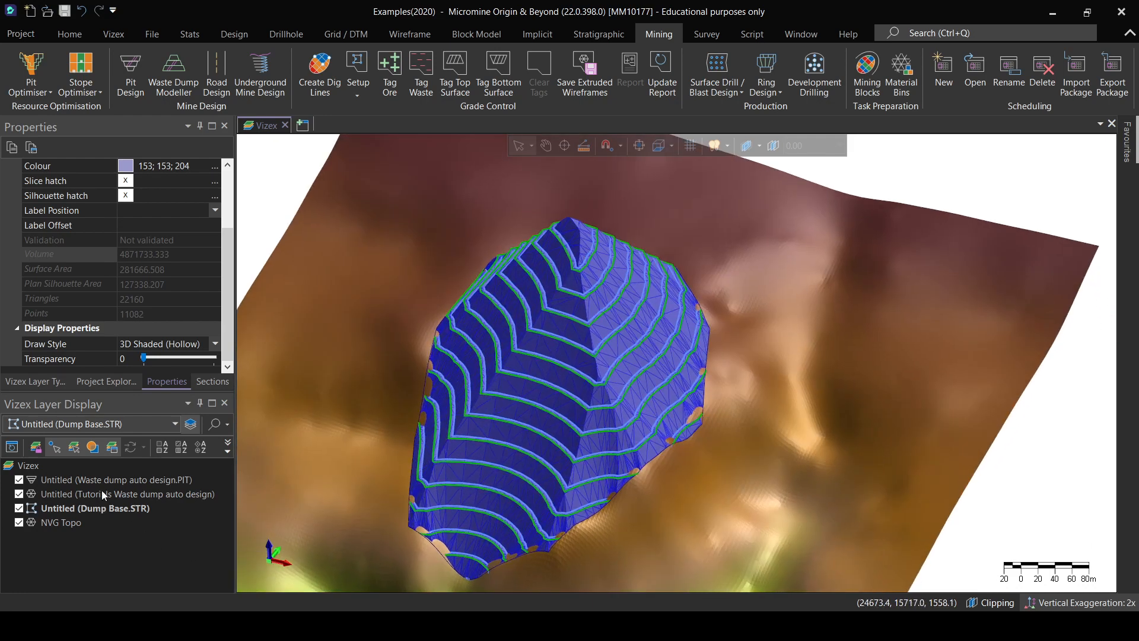
pyautogui.click(175, 423)
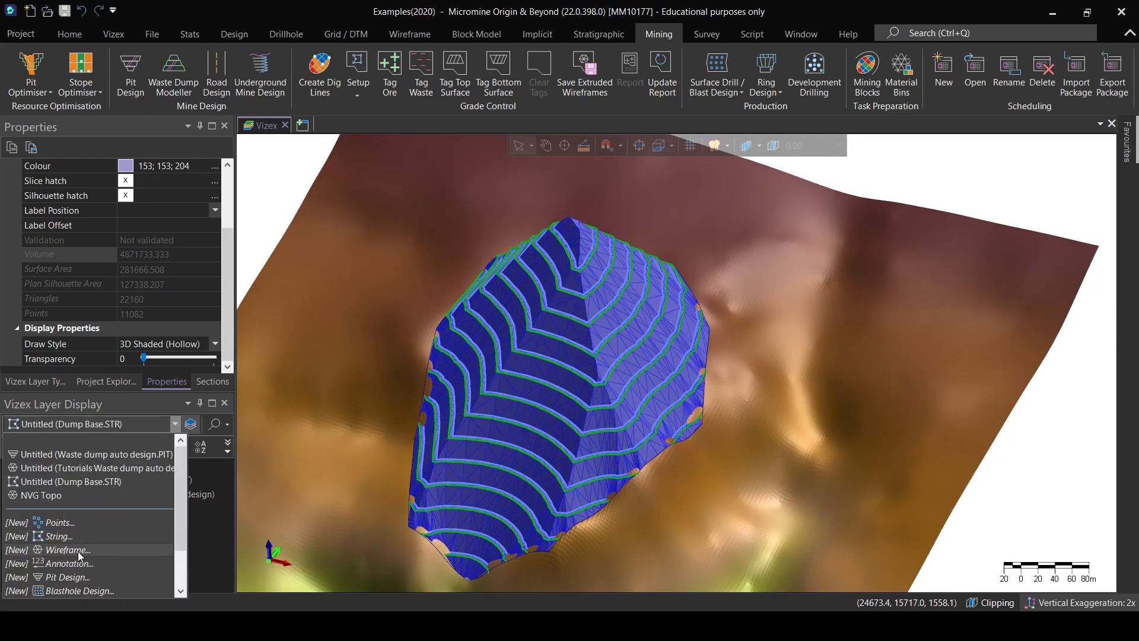
pyautogui.click(73, 574)
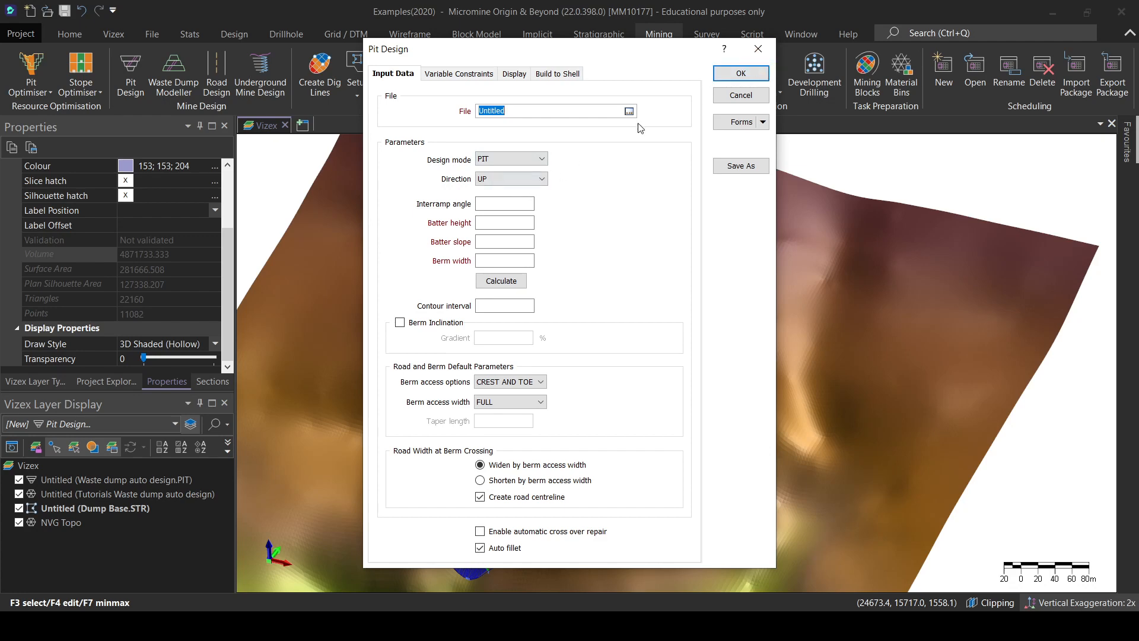
pyautogui.click(758, 48)
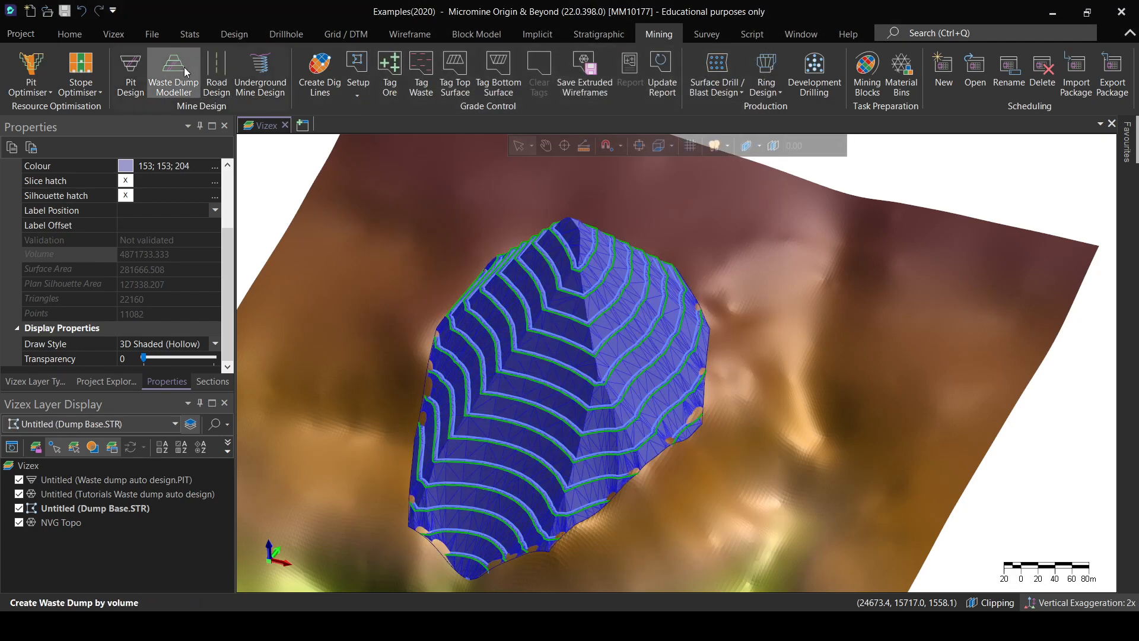
pyautogui.click(186, 72)
pyautogui.click(452, 123)
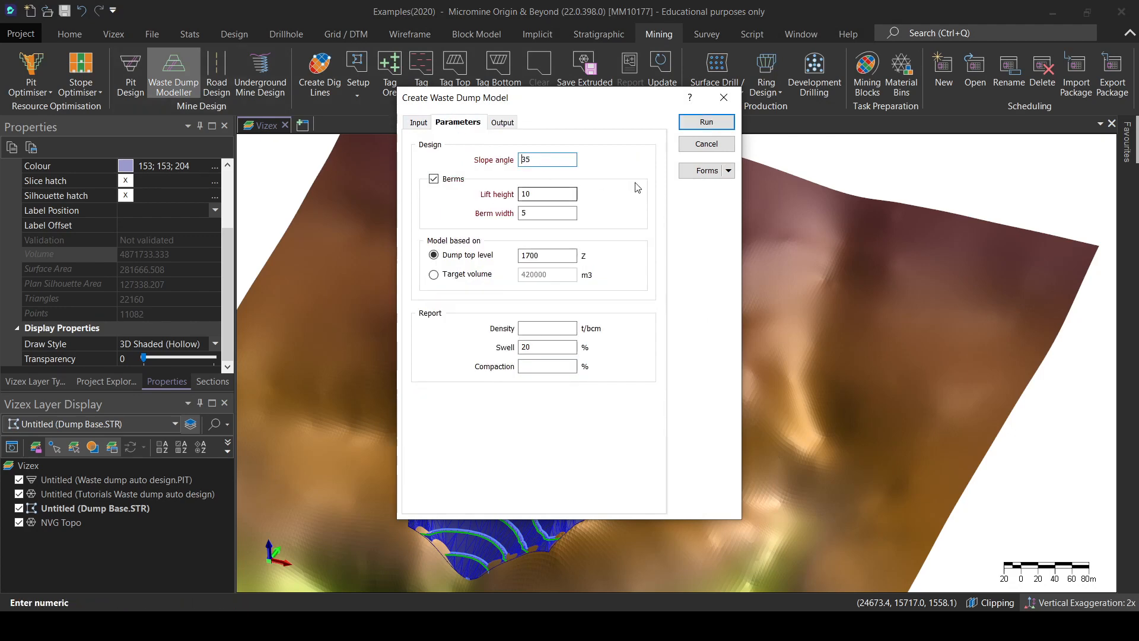
pyautogui.click(706, 121)
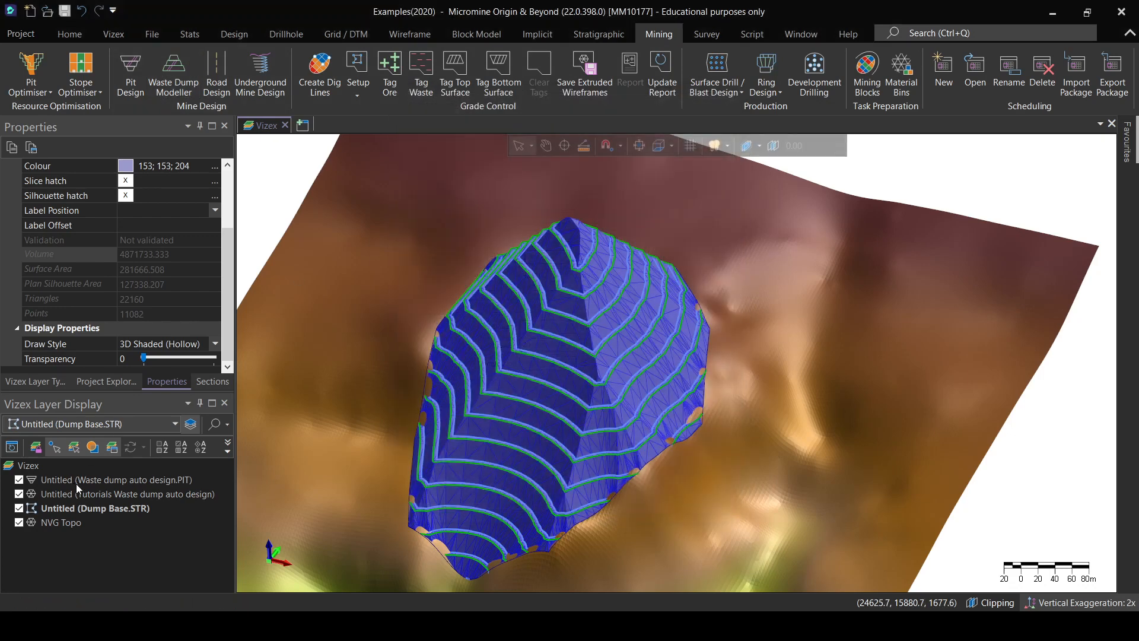
# Start a new pit design layer with the file name Detailed Waste and set its design mode to DUMP.
pyautogui.click(175, 424)
pyautogui.scroll(-1, 82, 507)
pyautogui.click(78, 535)
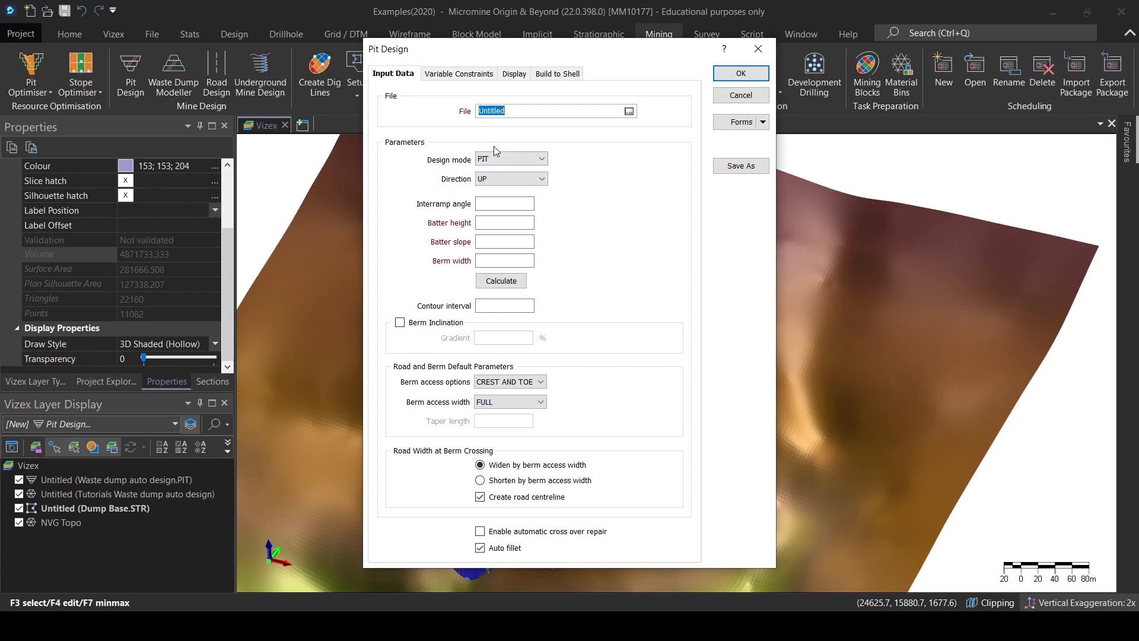
pyautogui.write('Deta')
pyautogui.click(496, 159)
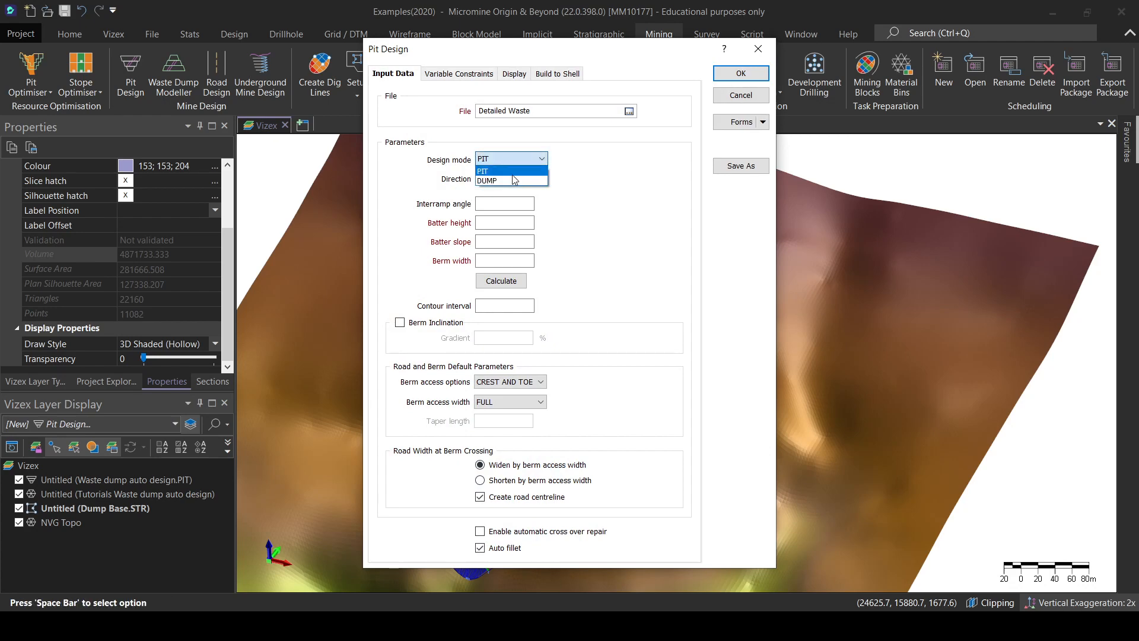
pyautogui.click(513, 181)
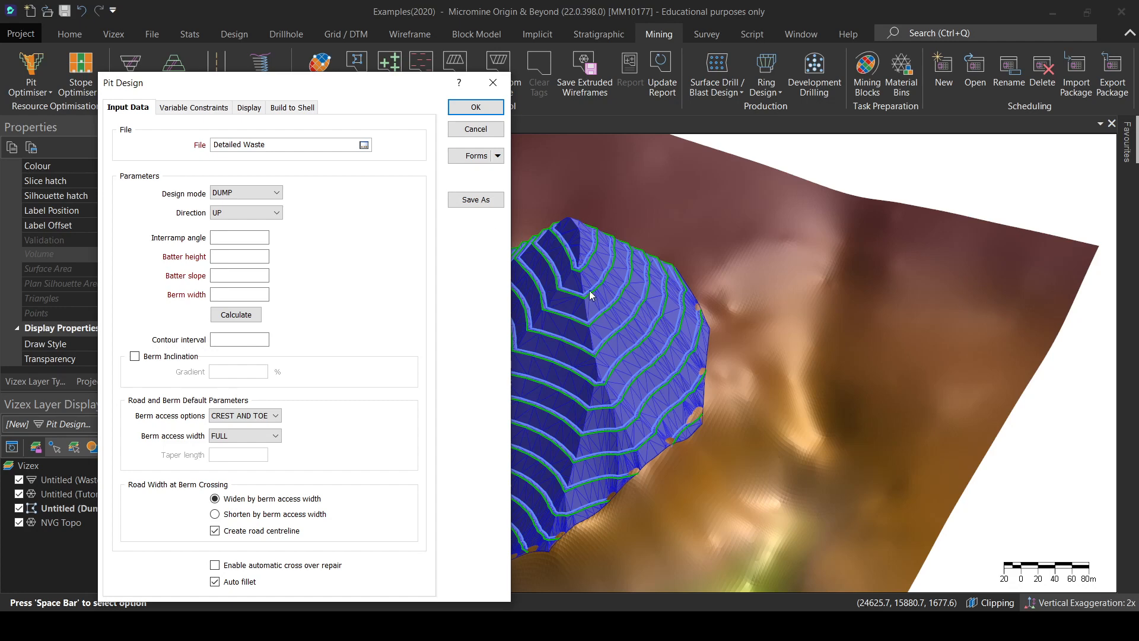
# Set the dump design direction to DOWN and the batter height to 10.
pyautogui.moveTo(278, 94); pyautogui.dragTo(581, 81)
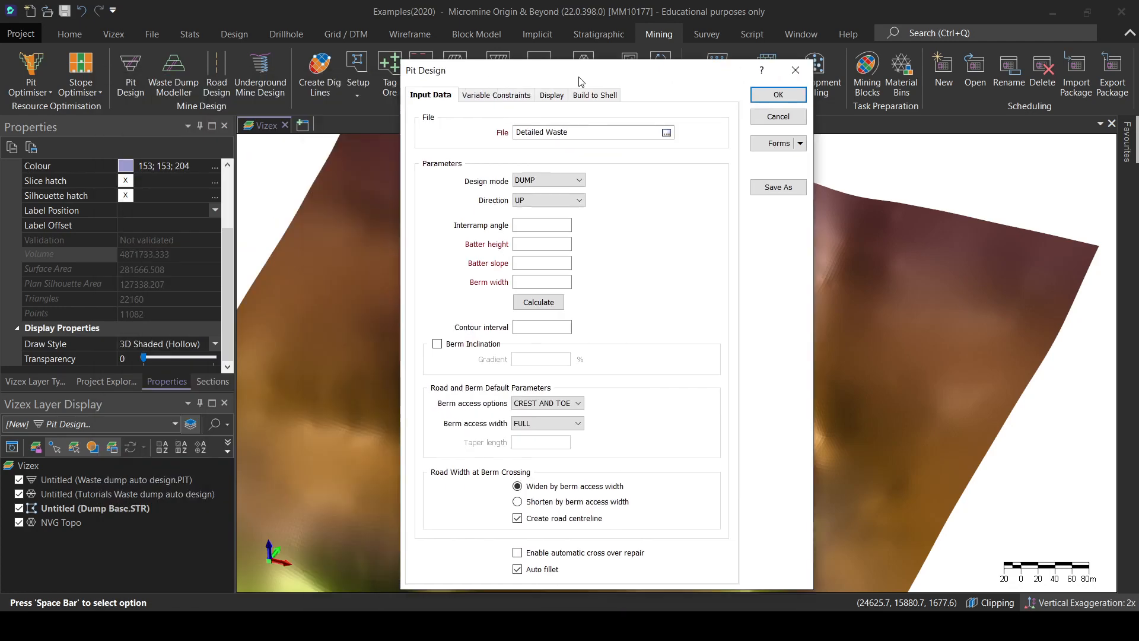
pyautogui.click(540, 200)
pyautogui.click(537, 219)
pyautogui.click(535, 242)
pyautogui.write('01')
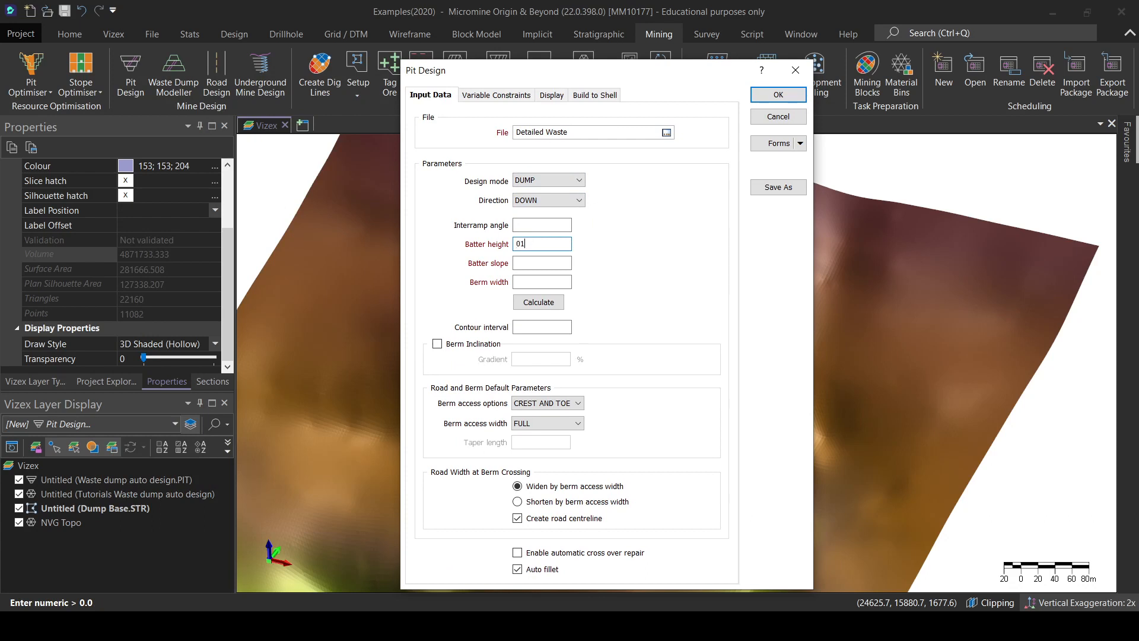
pyautogui.moveTo(539, 246); pyautogui.dragTo(489, 234)
pyautogui.write('010')
# Set the batter slope to 35 and berm width to 5, calculate the interramp angle, and accept the pit design settings.
pyautogui.click(534, 262)
pyautogui.click(535, 281)
pyautogui.moveTo(534, 70); pyautogui.dragTo(235, 72)
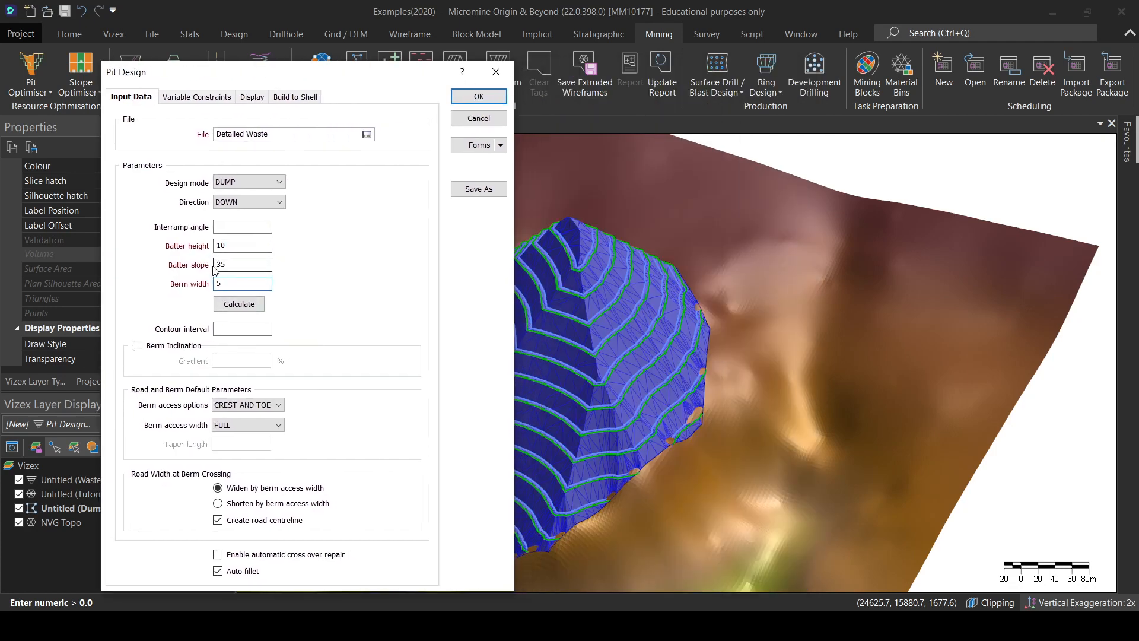
pyautogui.click(239, 303)
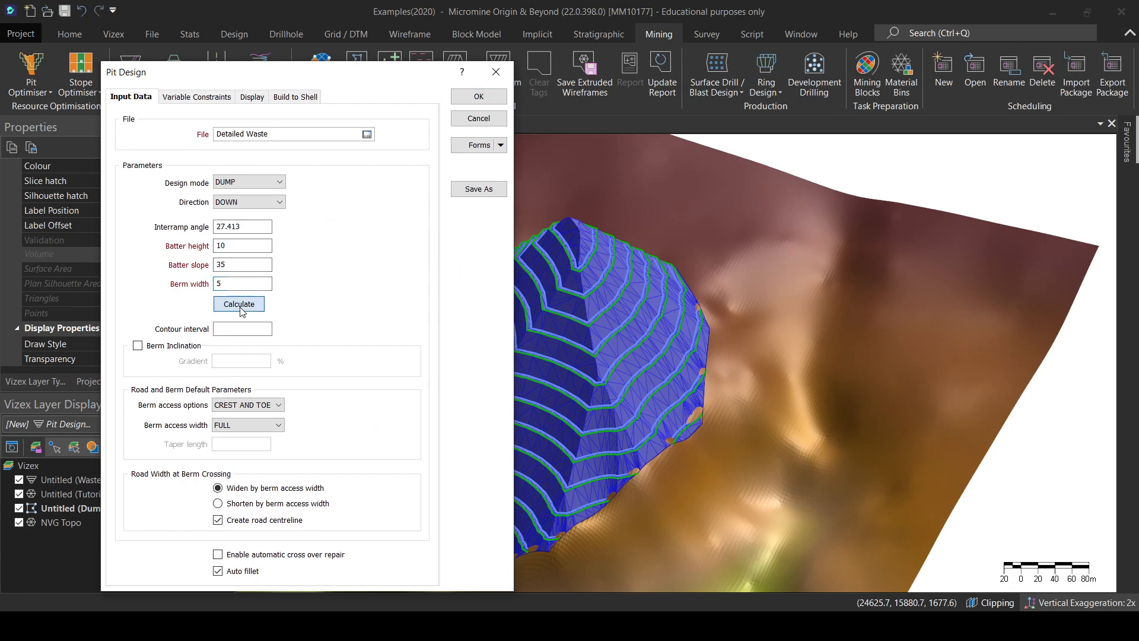
pyautogui.click(478, 97)
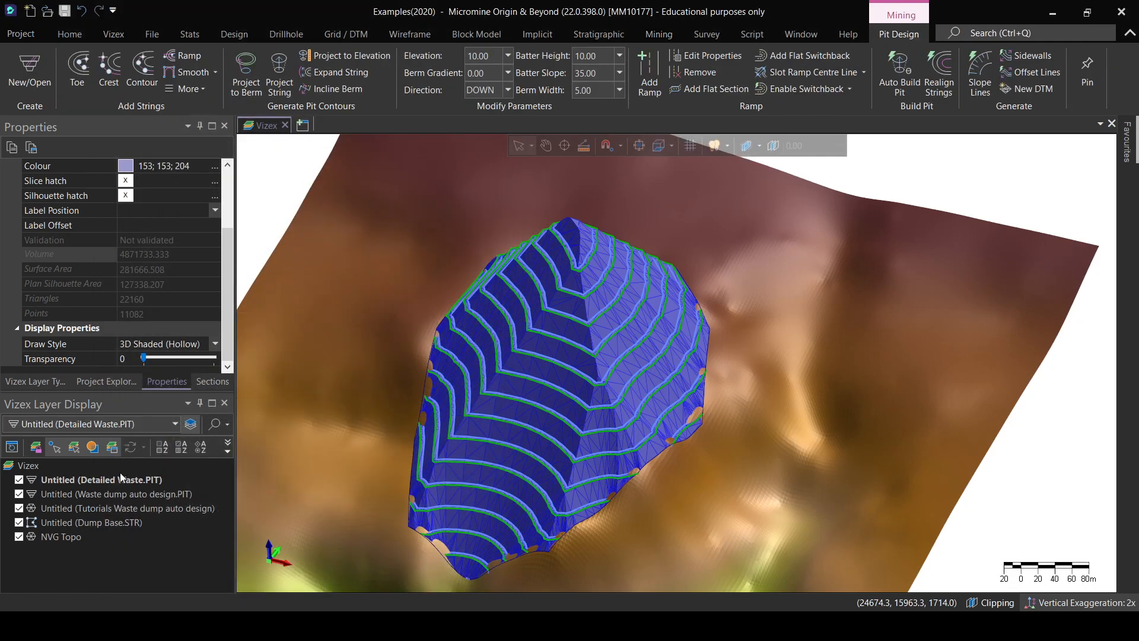
# Copy the mid-height crest string at elevation 1648.56 from the Waste dump auto design layer into the active Detailed Waste layer.
pyautogui.click(105, 481)
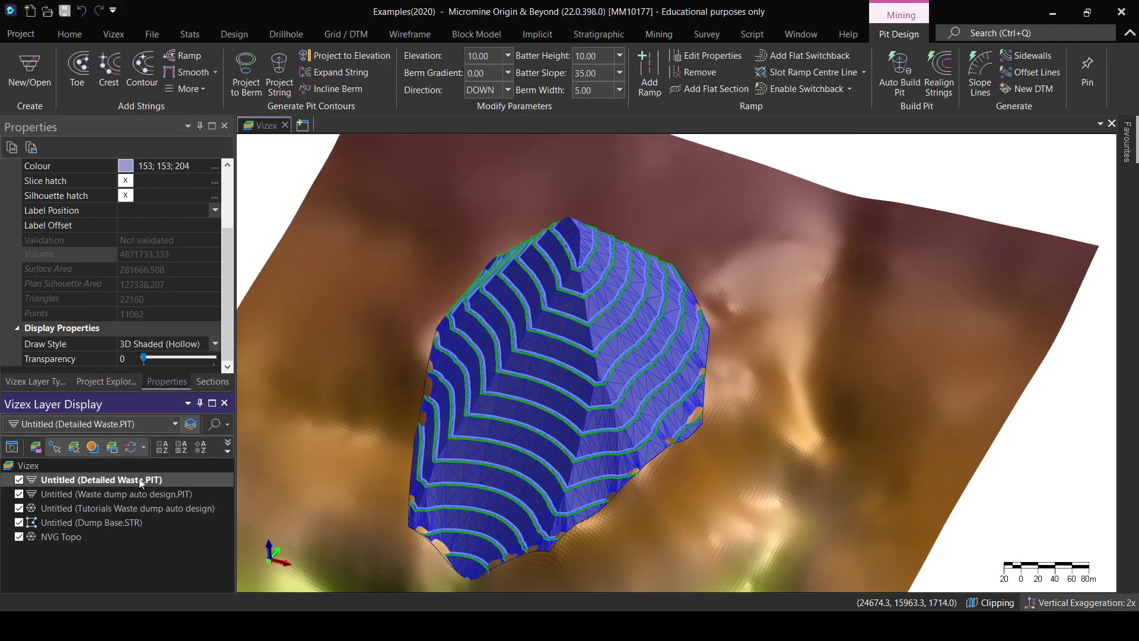
pyautogui.scroll(5, 549, 415)
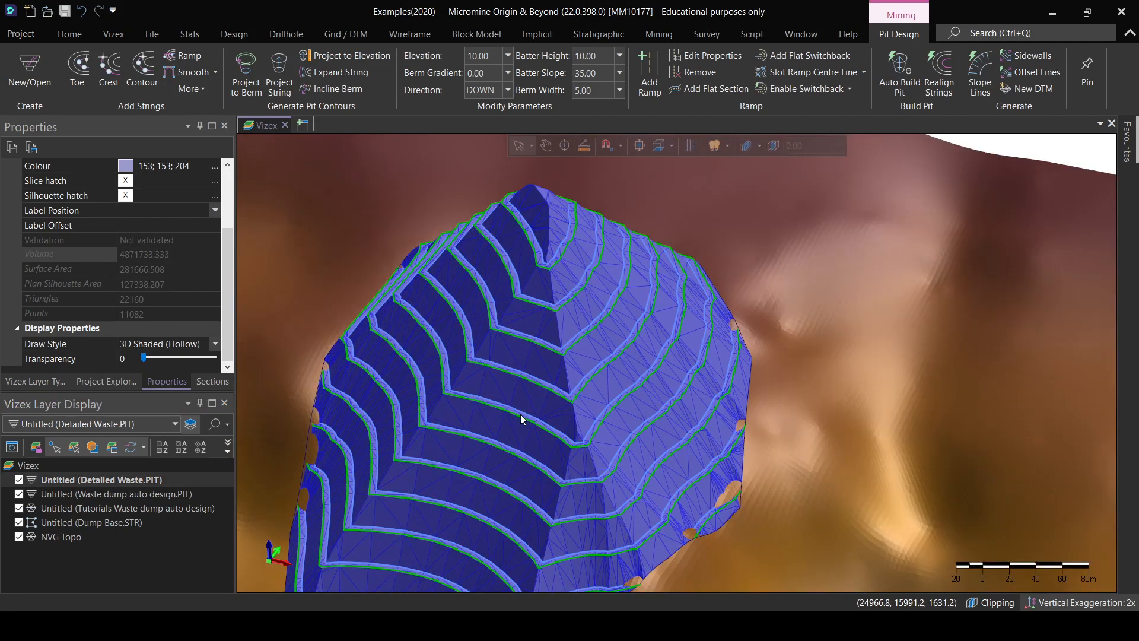
pyautogui.moveTo(521, 338); pyautogui.dragTo(536, 330, button='middle')
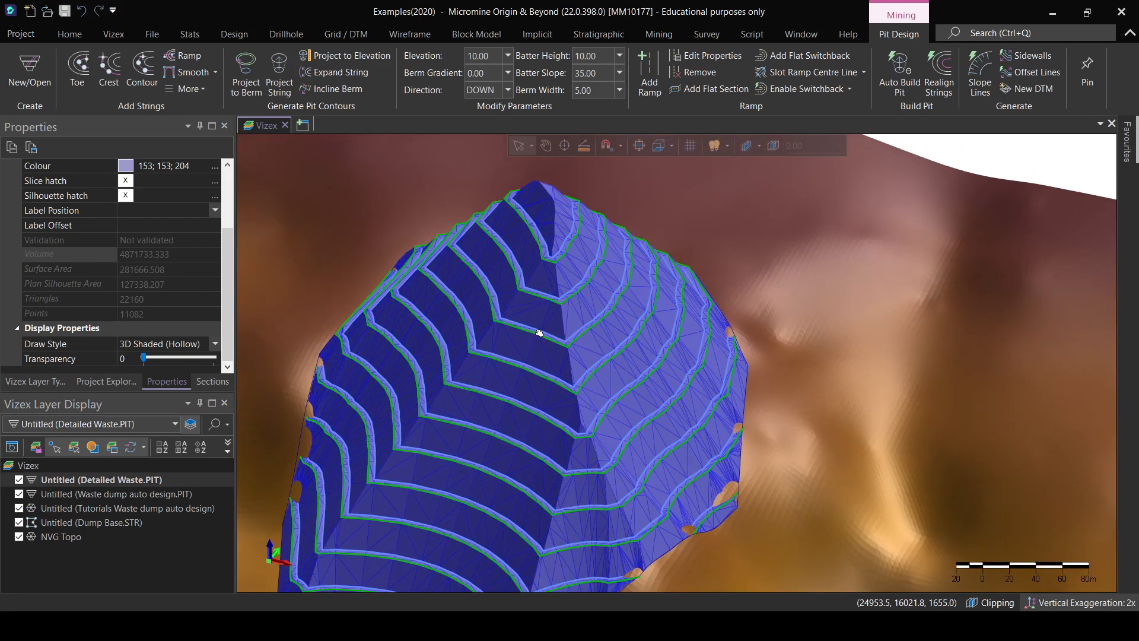
pyautogui.click(993, 164)
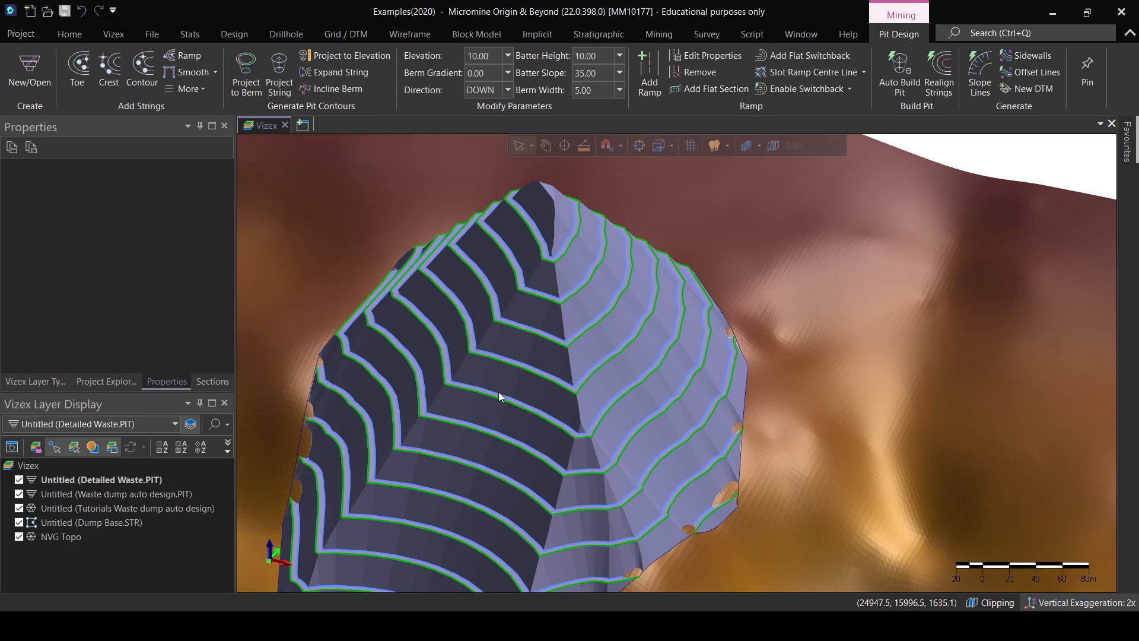
pyautogui.click(499, 392)
pyautogui.click(498, 392)
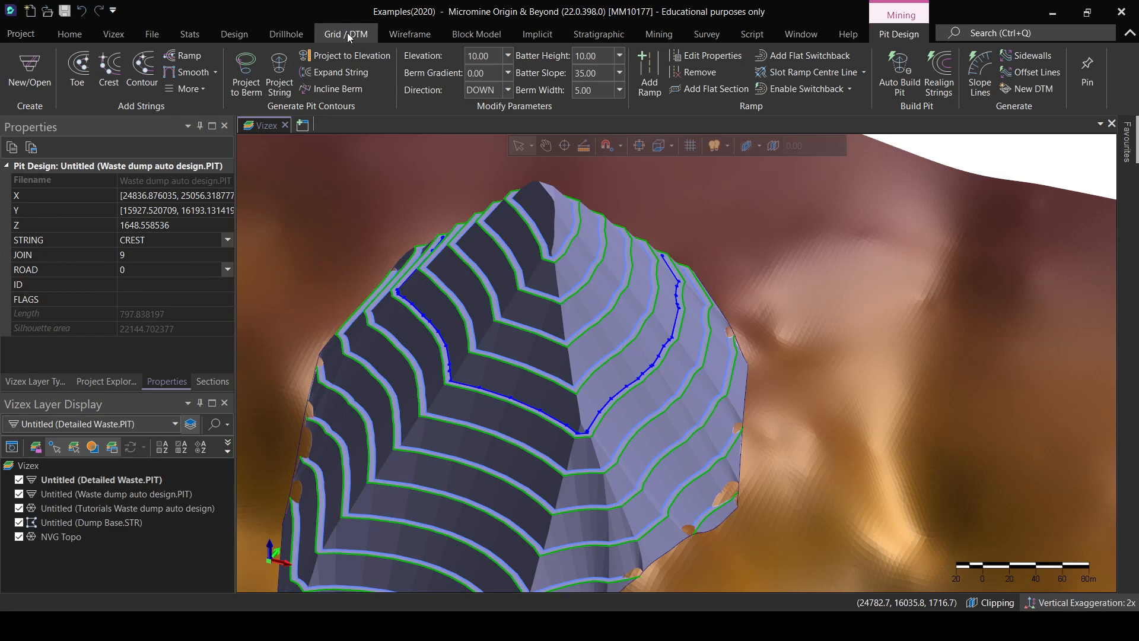
pyautogui.click(233, 35)
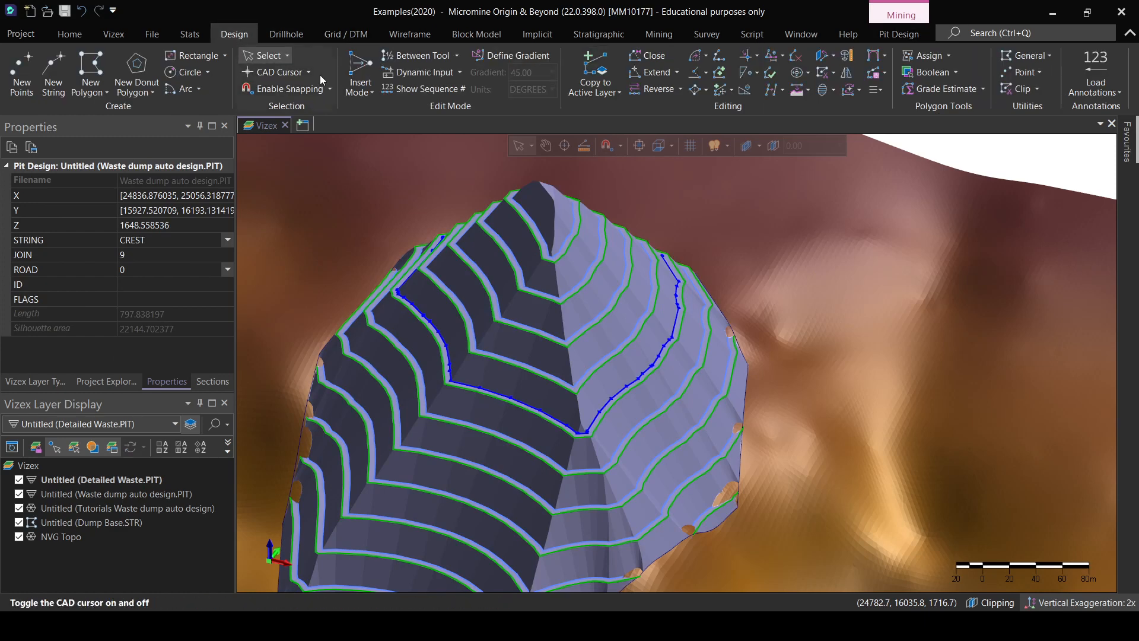
pyautogui.click(600, 71)
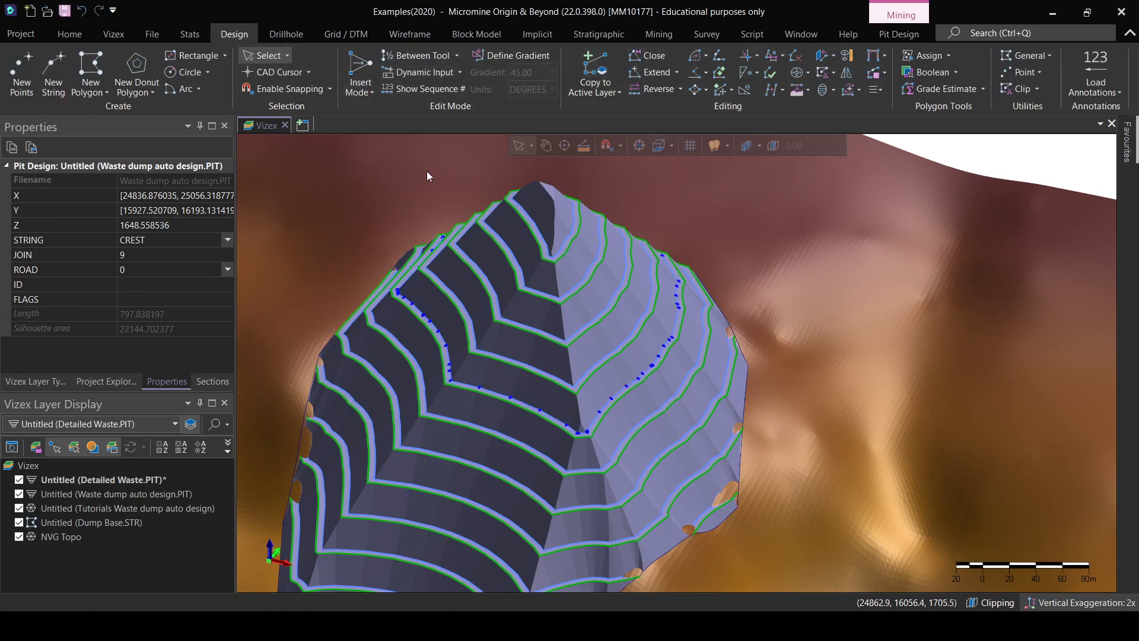
# Hide the auto design strings, the dump wireframe and the NVG Topo, and show the copied crest in plan view.
pyautogui.click(19, 494)
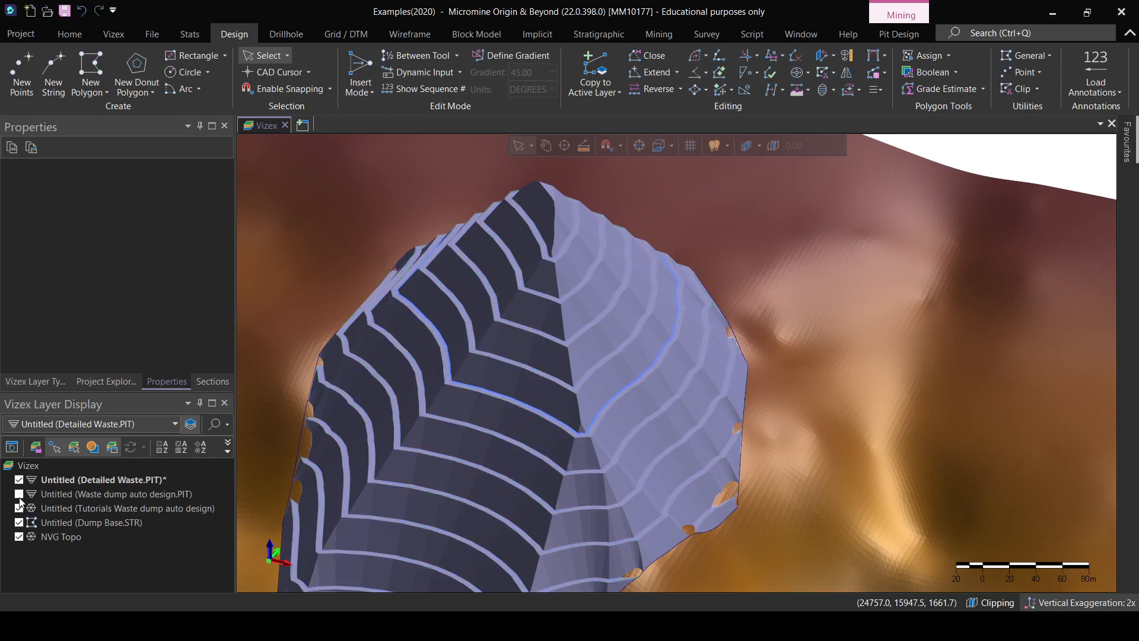
pyautogui.click(19, 508)
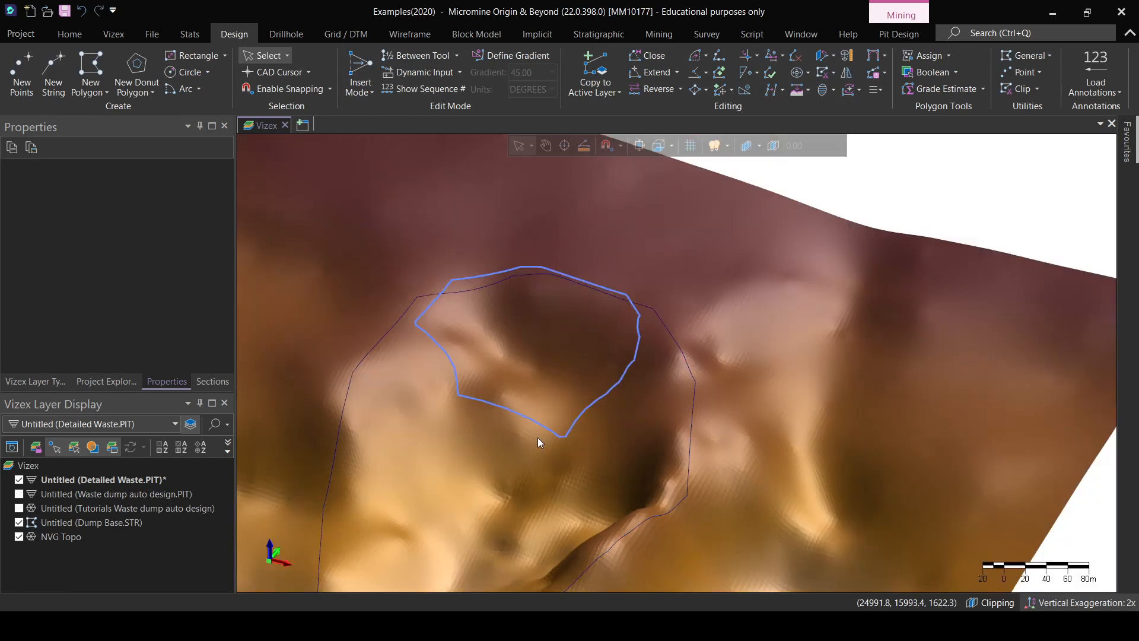
pyautogui.moveTo(537, 437); pyautogui.dragTo(611, 429, button='middle')
pyautogui.click(612, 431)
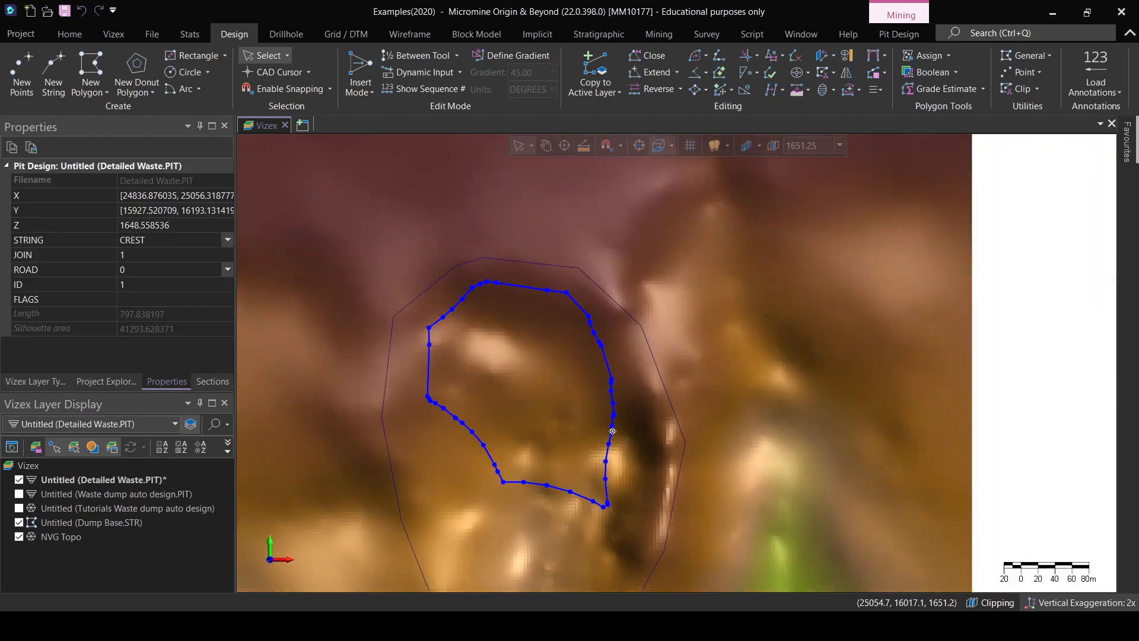
pyautogui.scroll(3, 605, 468)
pyautogui.scroll(-2, 611, 457)
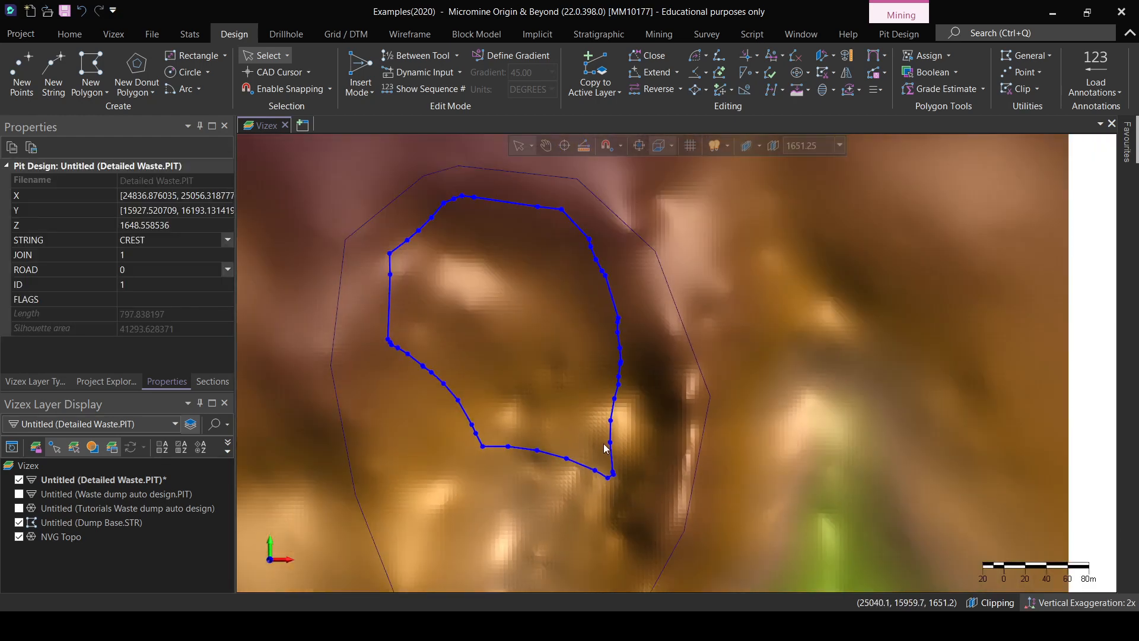
pyautogui.click(20, 537)
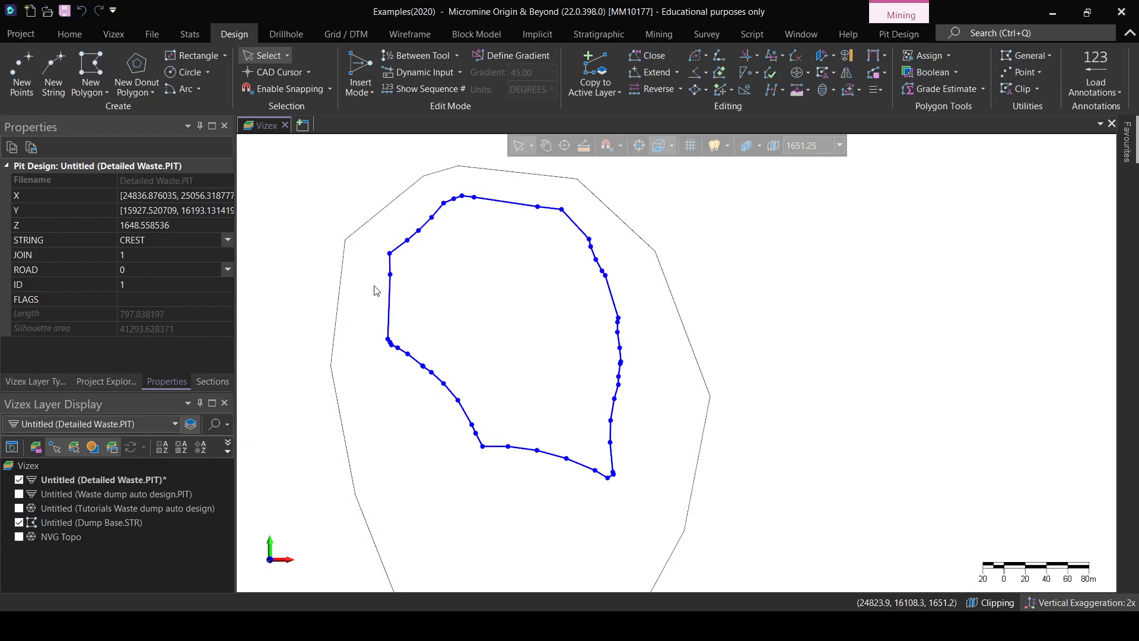
# Cut the sharp southeastern corner out of the copied crest by deleting its two adjoining segments and the leftover corner piece.
pyautogui.click(565, 420)
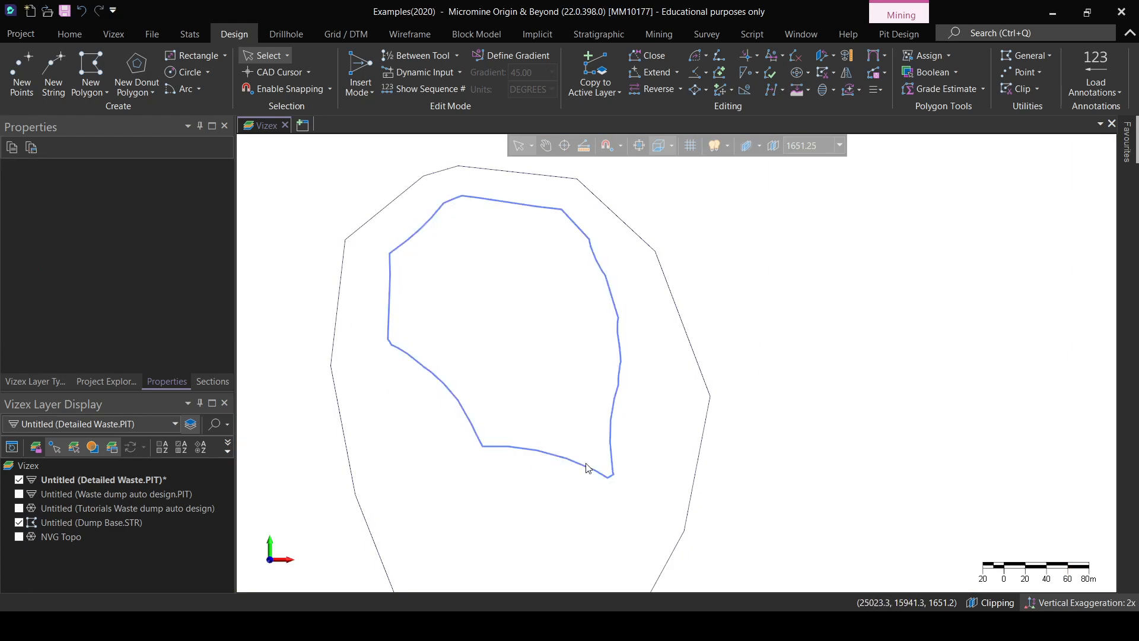
pyautogui.click(591, 469)
pyautogui.scroll(2, 610, 466)
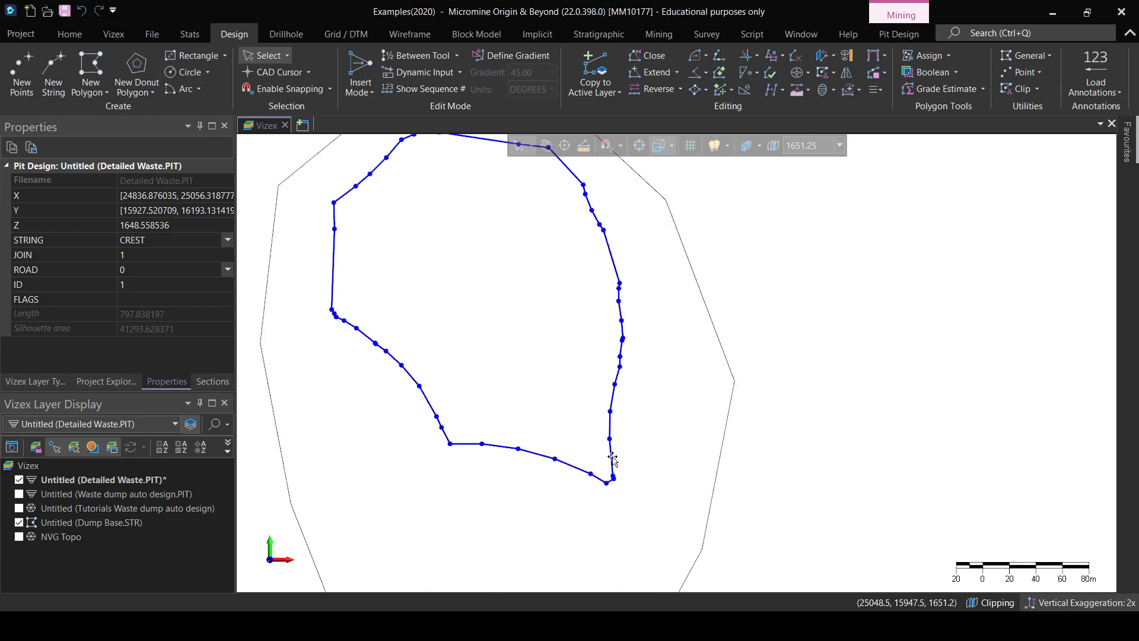
pyautogui.scroll(2, 564, 473)
pyautogui.rightClick(560, 465)
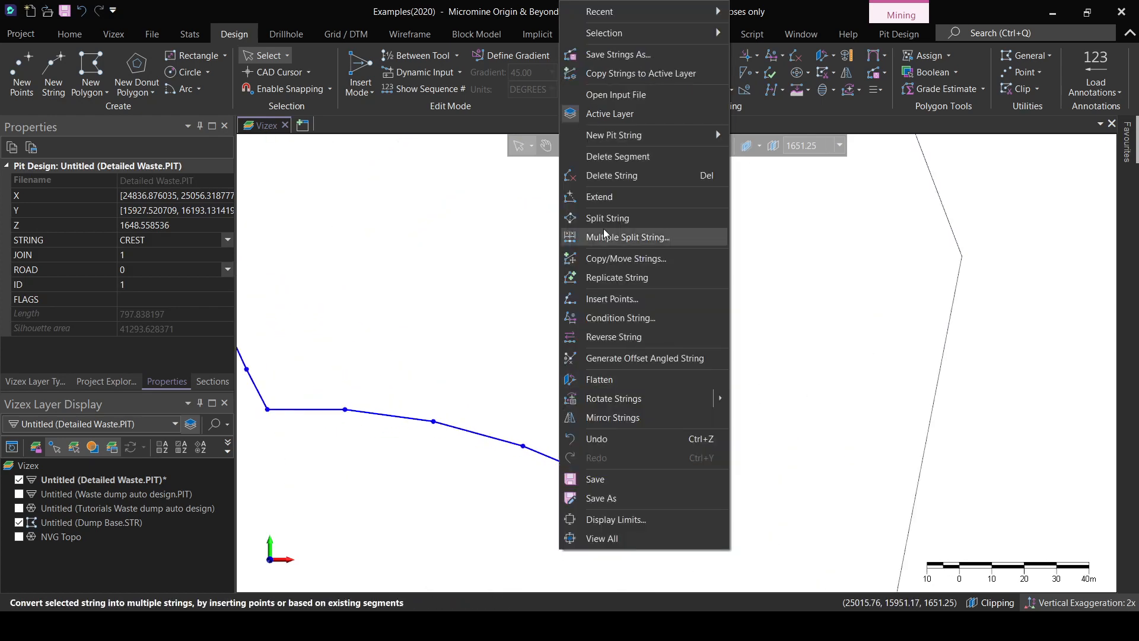
pyautogui.click(617, 159)
pyautogui.rightClick(661, 443)
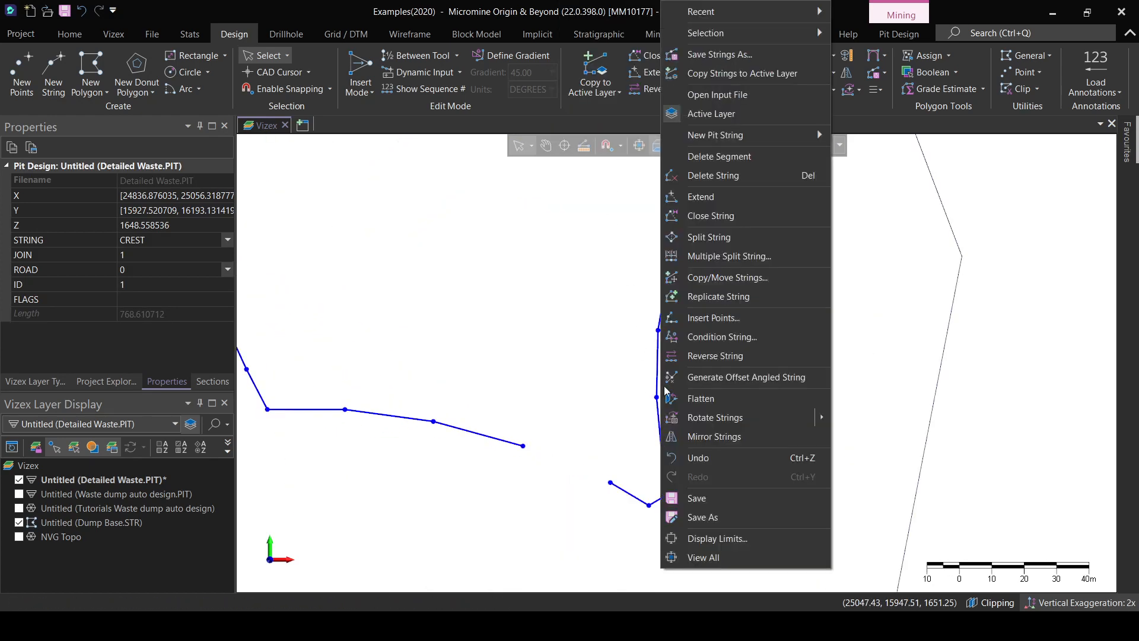
pyautogui.press('Escape')
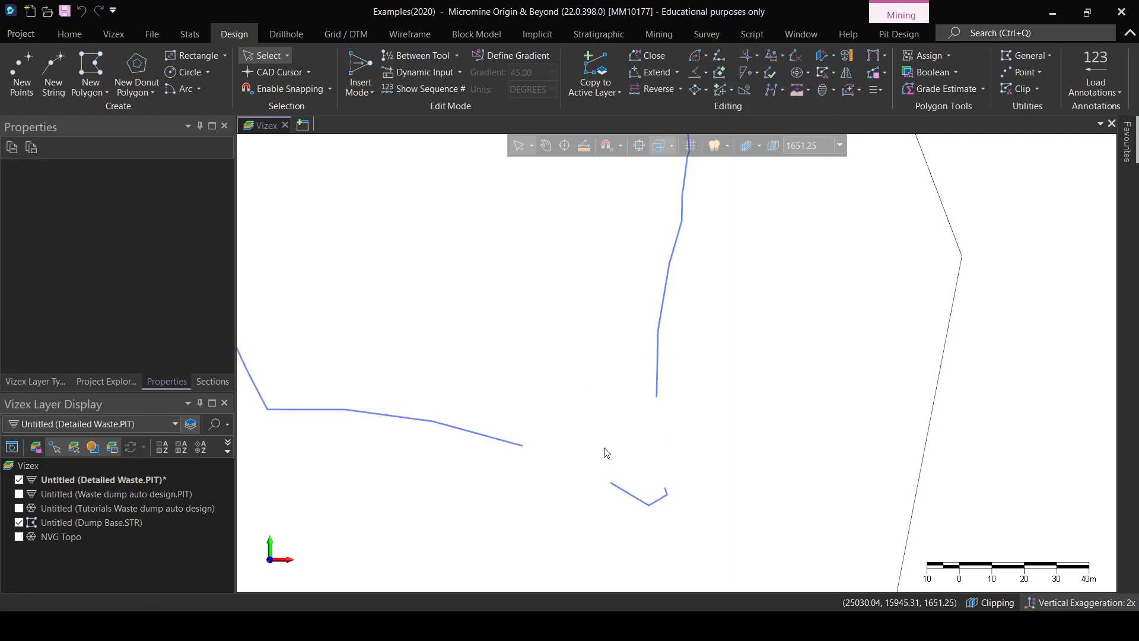
pyautogui.moveTo(589, 438); pyautogui.dragTo(677, 531)
pyautogui.press('Delete')
# Connect the two open crest ends by curve and preview the connection with a minimum arc radius of 25.
pyautogui.click(706, 58)
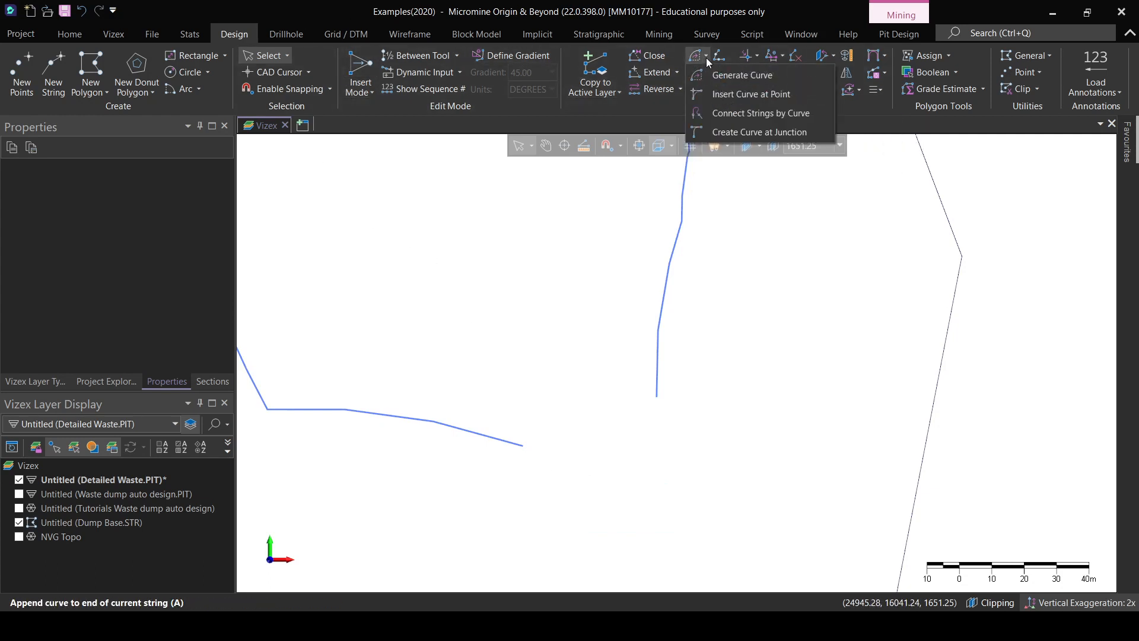
pyautogui.click(750, 113)
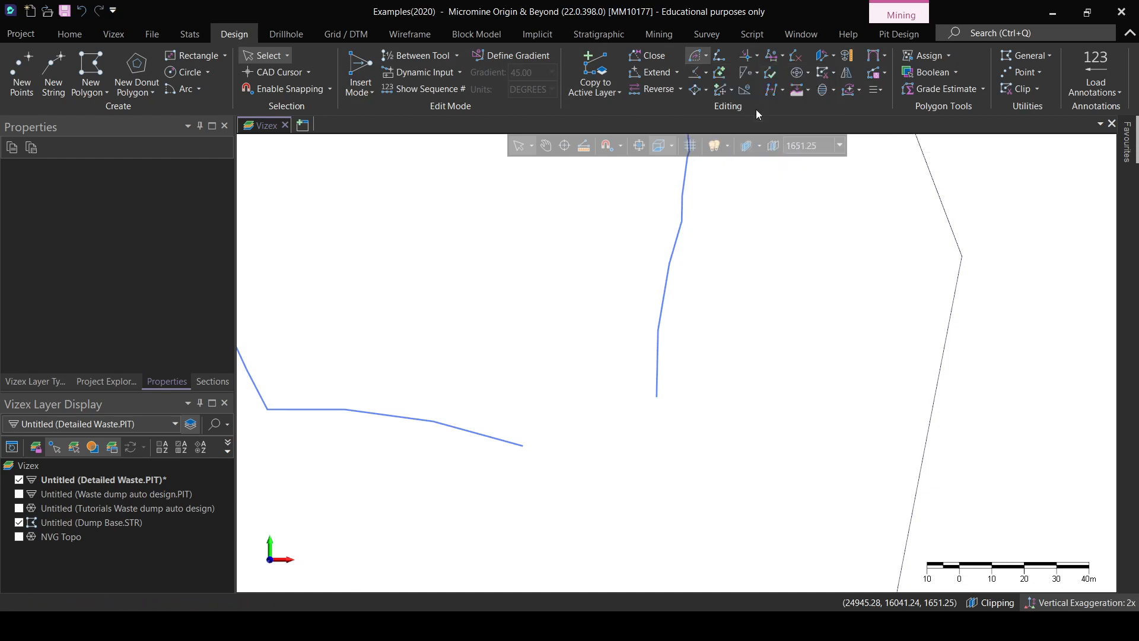
pyautogui.click(533, 451)
pyautogui.click(668, 392)
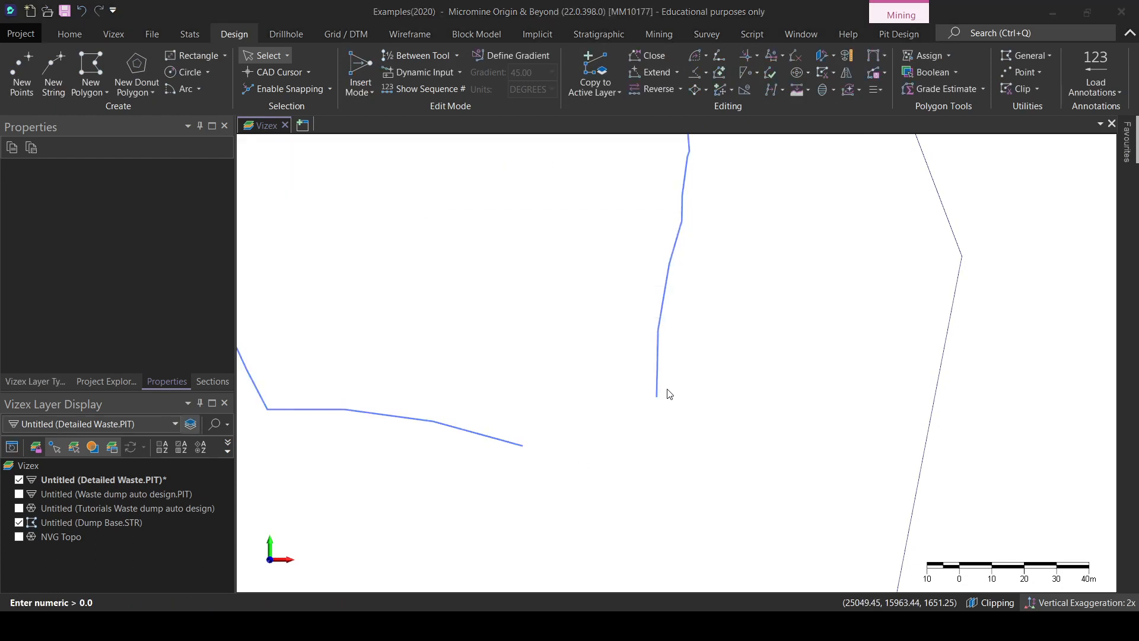
pyautogui.moveTo(570, 223); pyautogui.dragTo(379, 188)
pyautogui.click(380, 216)
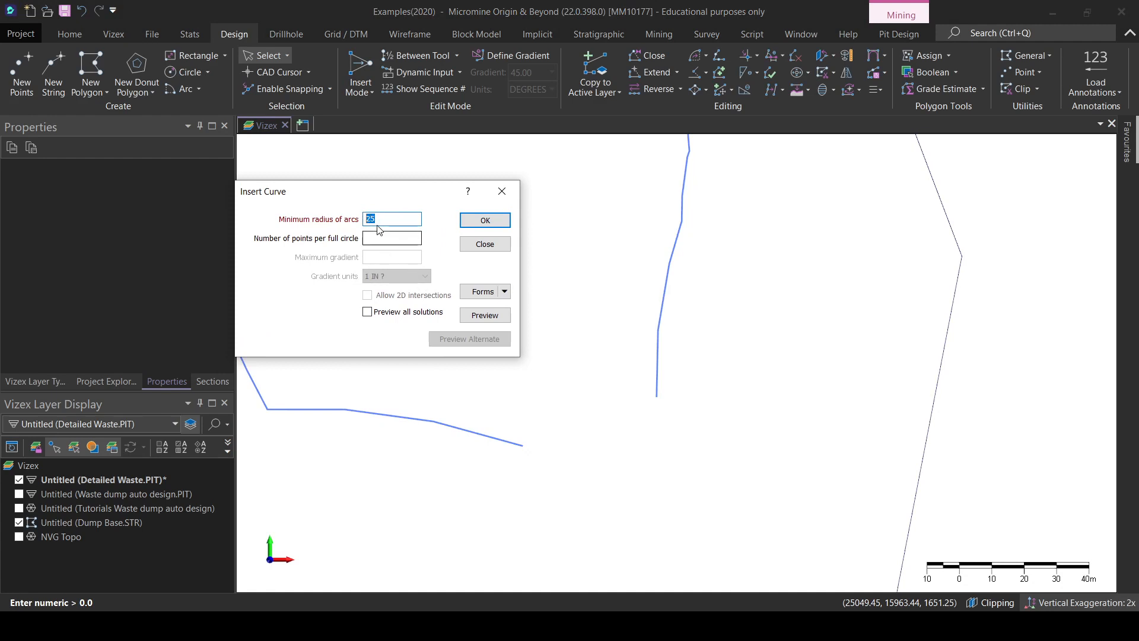
pyautogui.click(485, 315)
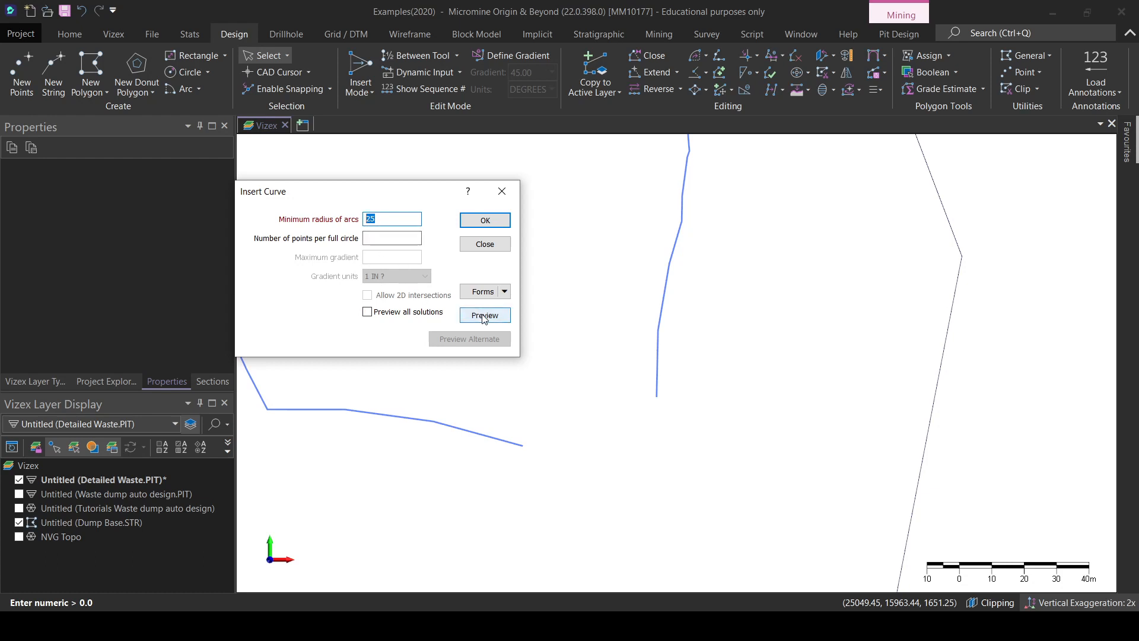
# Try a minimum arc radius of 15 for the connecting curve and preview it.
pyautogui.click(366, 220)
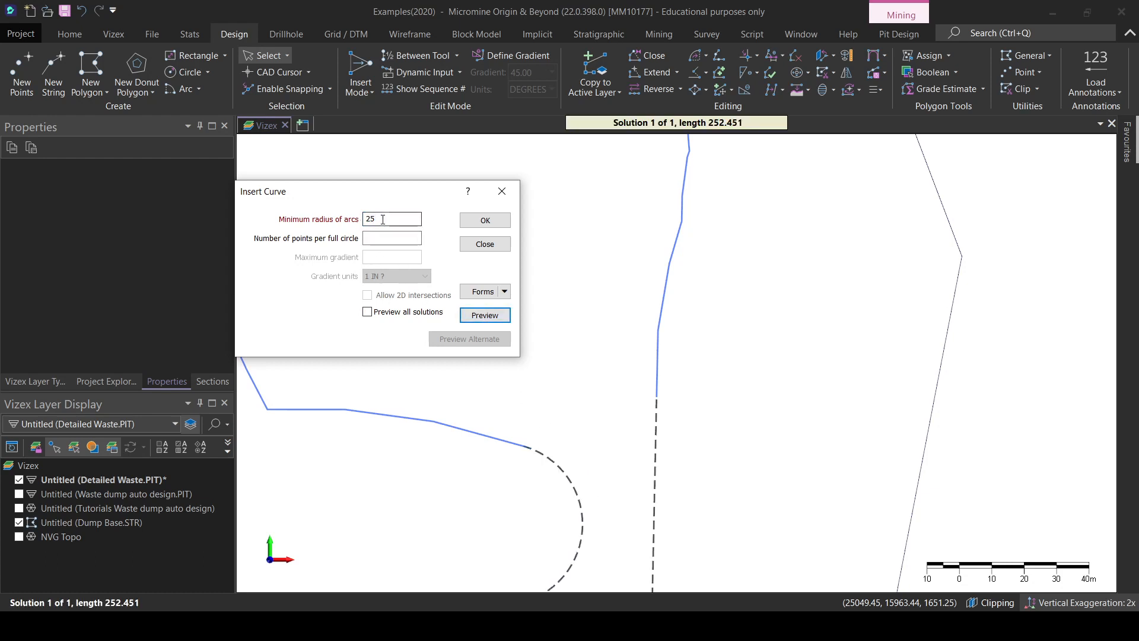
pyautogui.write('15')
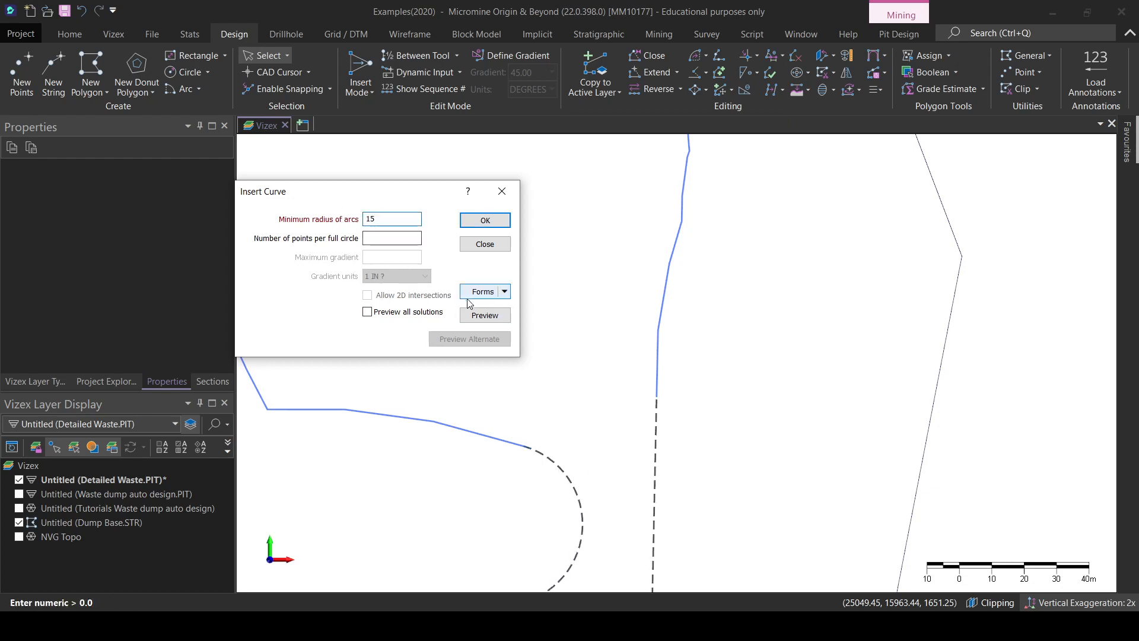
pyautogui.click(484, 315)
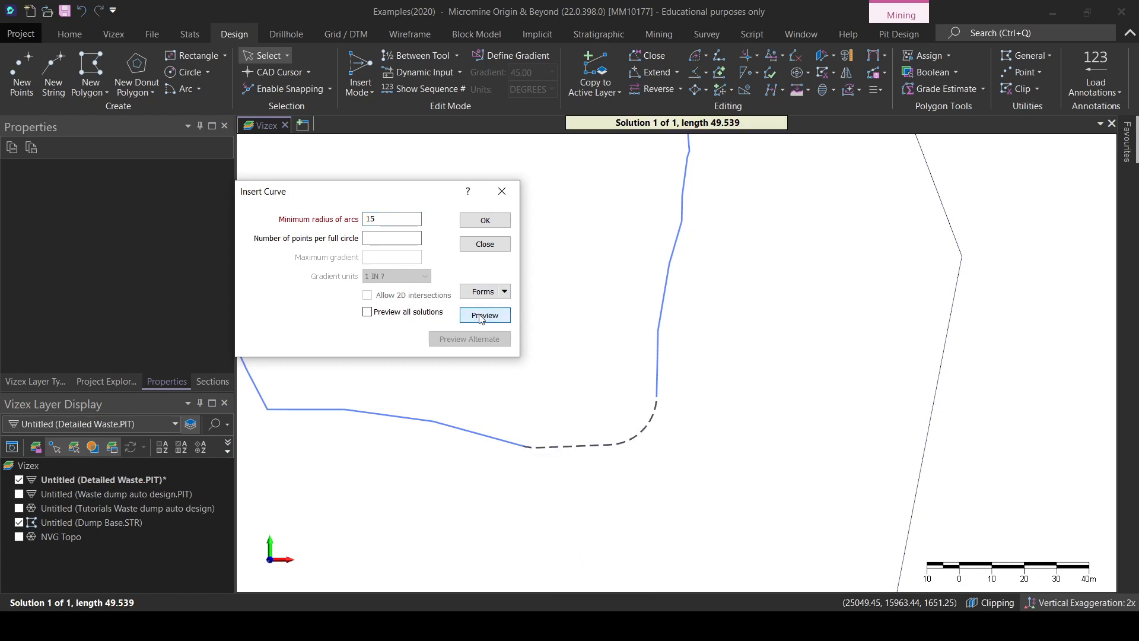
# Insert the connecting curve with a minimum arc radius of 20 after previewing it, and join it with the crest string.
pyautogui.click(393, 218)
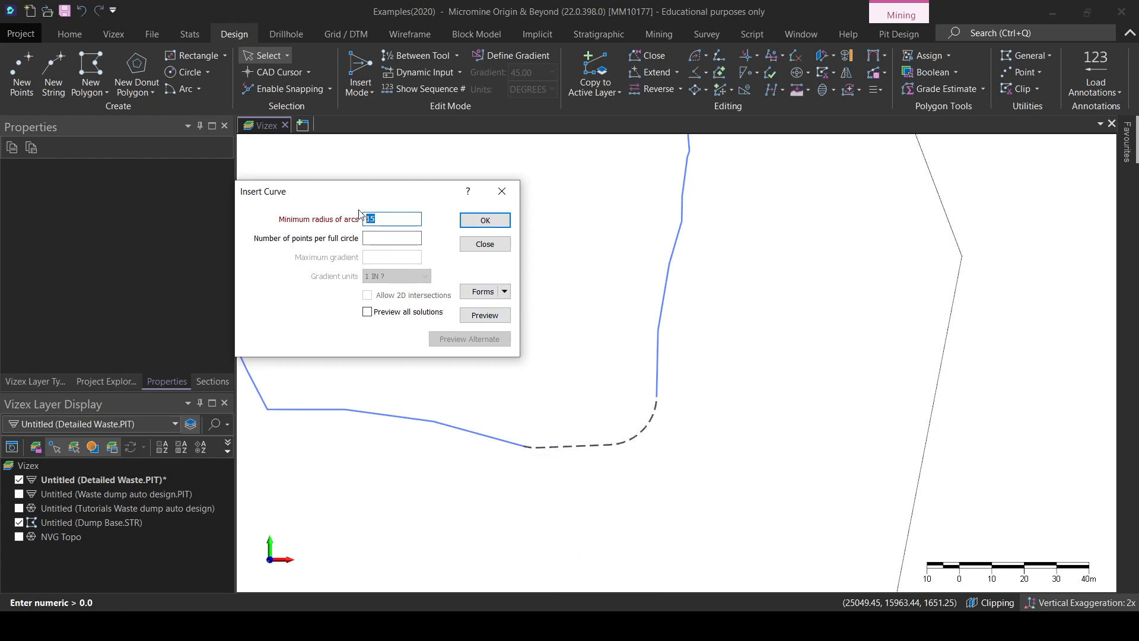
pyautogui.write('20')
pyautogui.click(479, 318)
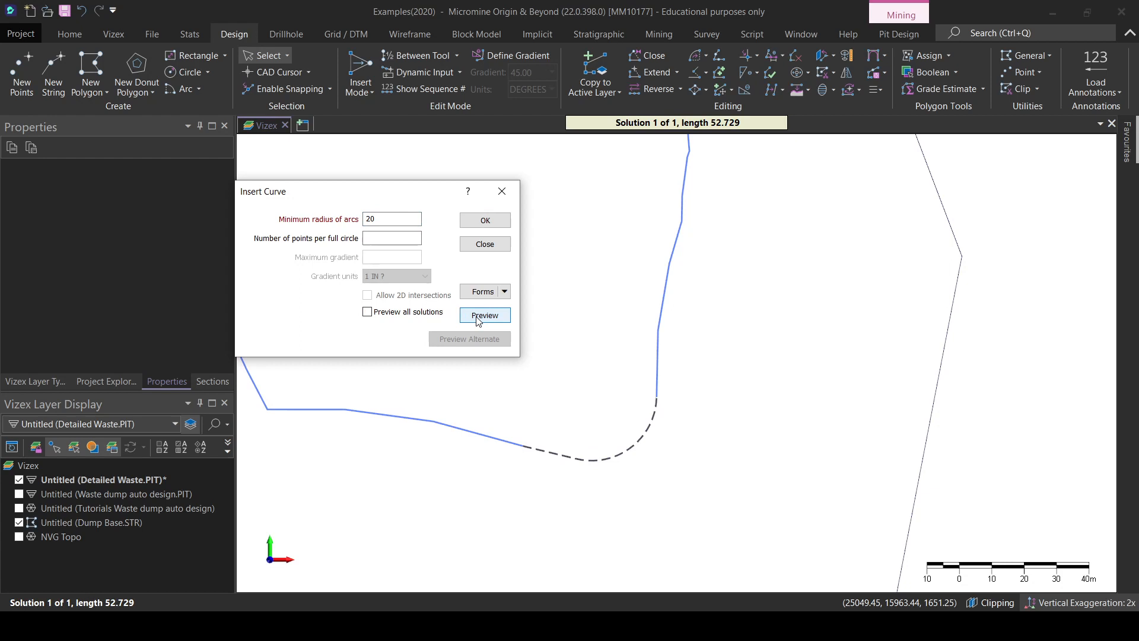
pyautogui.click(485, 221)
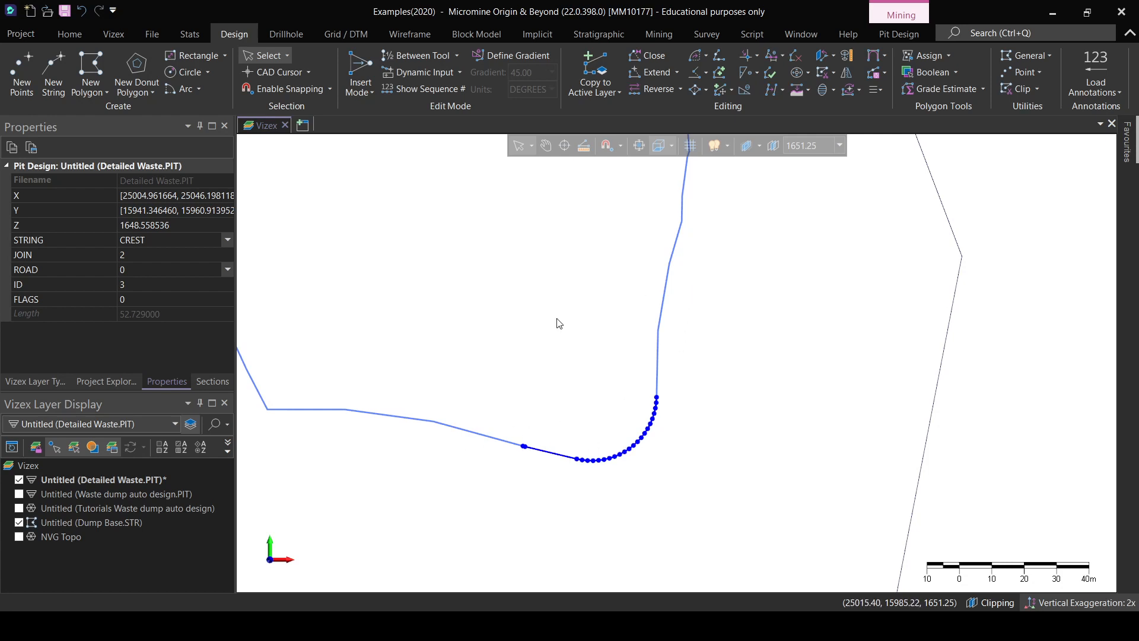
pyautogui.keyDown('ctrl'); pyautogui.click(658, 339); pyautogui.keyUp('ctrl')
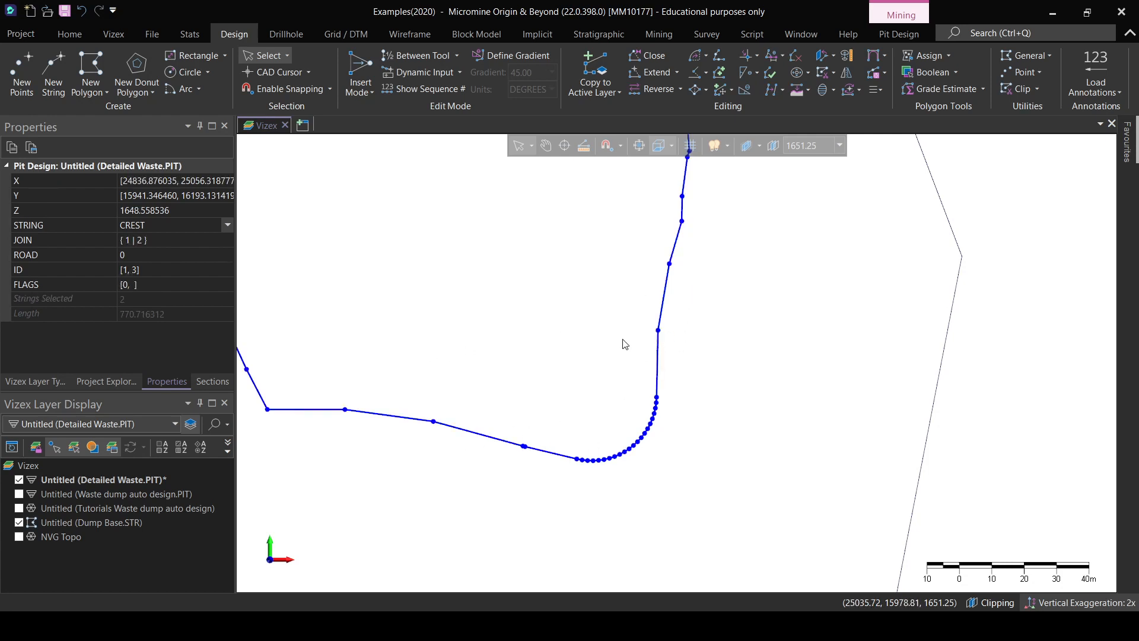
pyautogui.press('j')
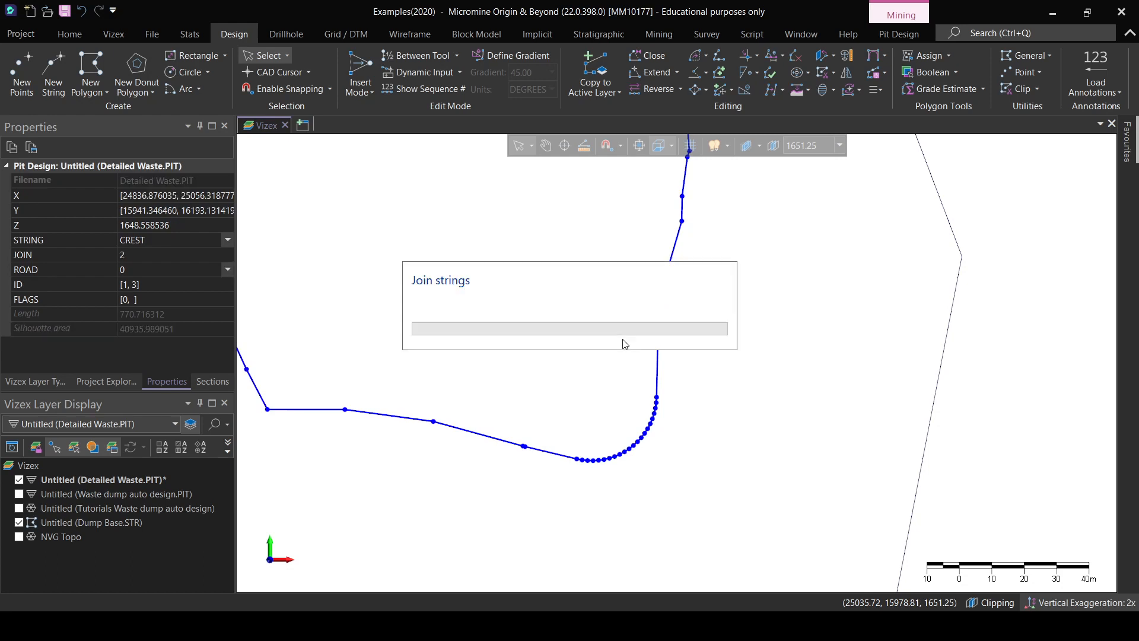
# Straighten the uneven northeastern stretch of the crest string by moving its vertices slightly outward.
pyautogui.click(518, 409)
pyautogui.click(520, 447)
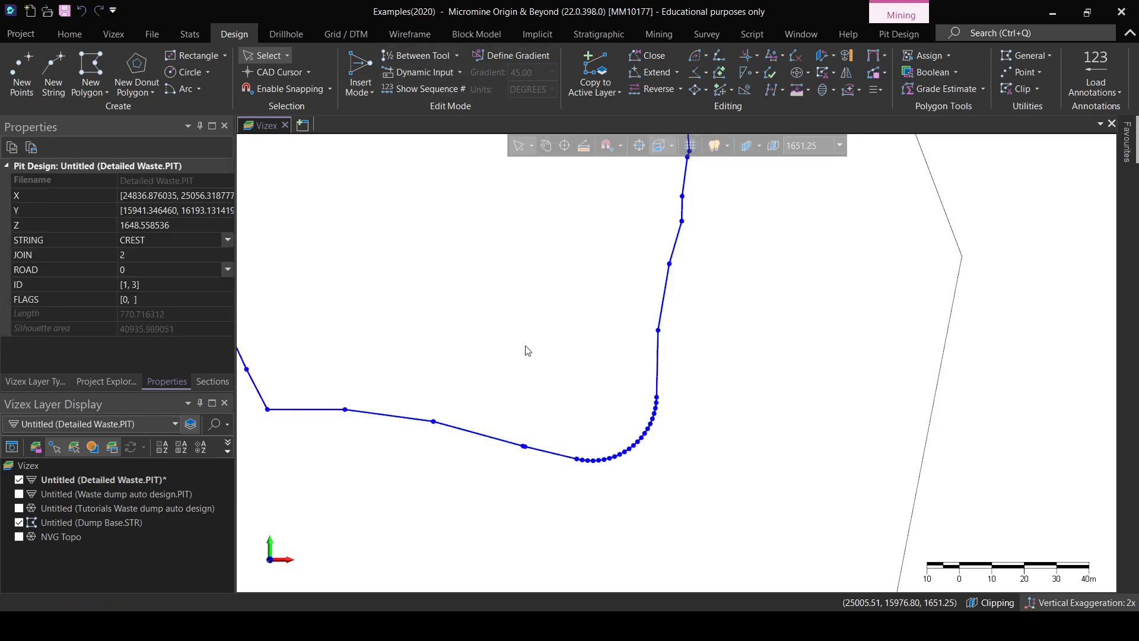
pyautogui.scroll(-4, 528, 350)
pyautogui.scroll(1, 525, 438)
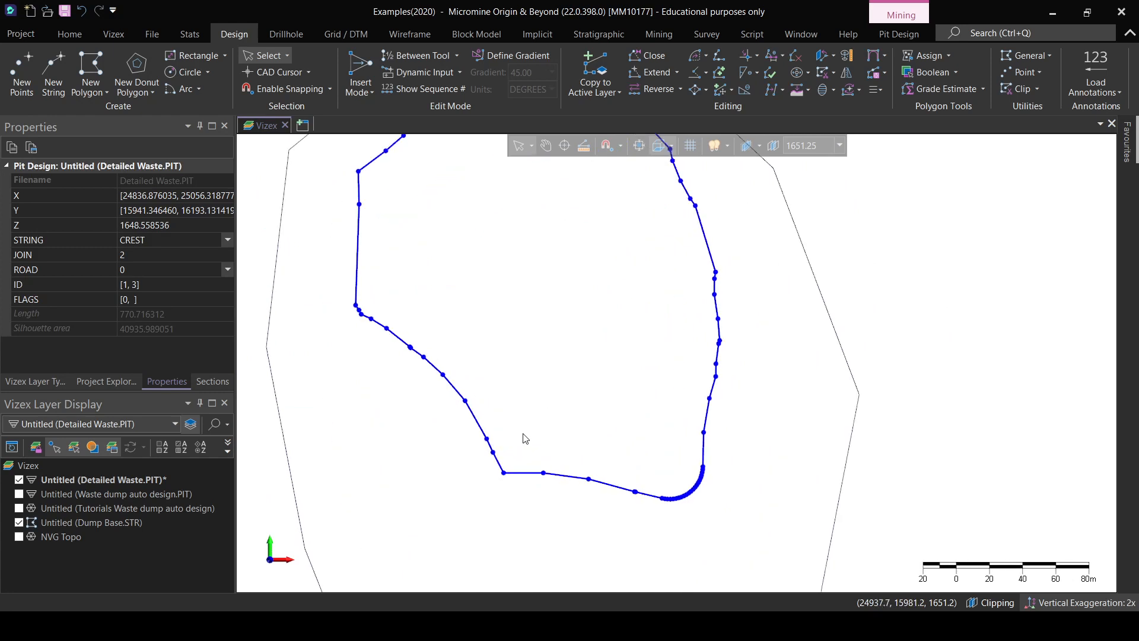
pyautogui.moveTo(525, 438); pyautogui.dragTo(548, 429, button='middle')
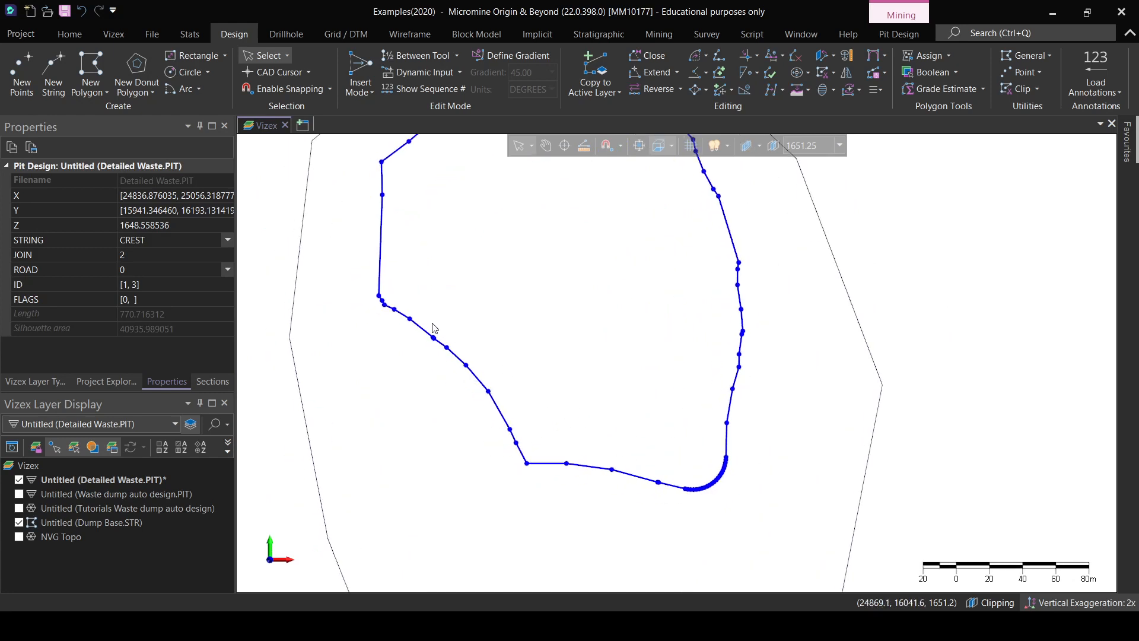
pyautogui.moveTo(564, 472); pyautogui.dragTo(572, 449, button='middle')
pyautogui.scroll(2, 552, 389)
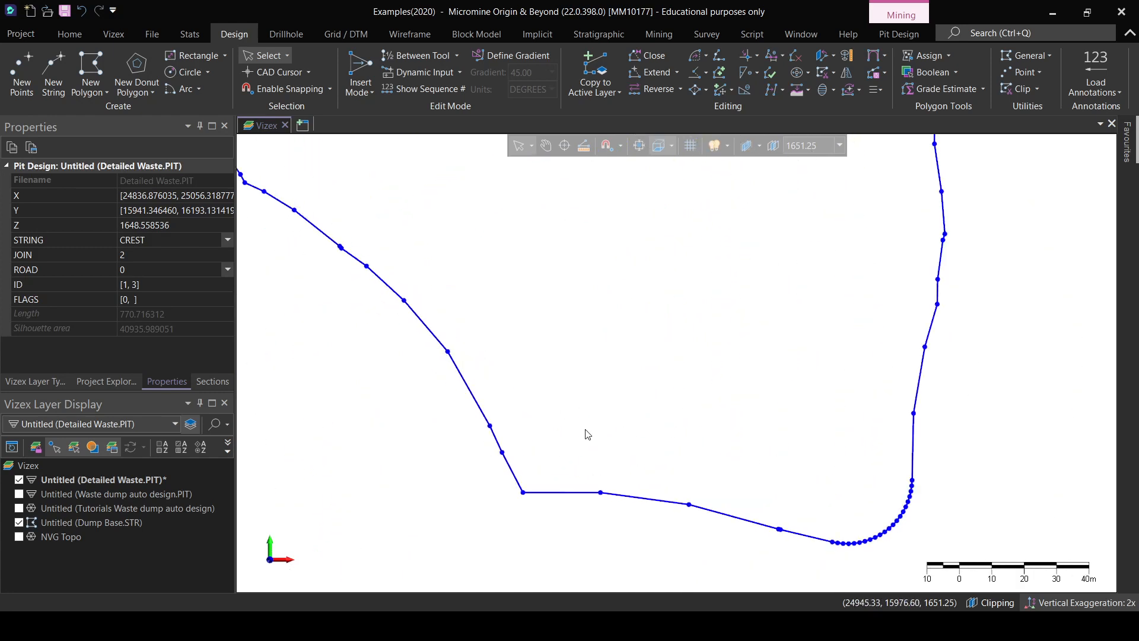
pyautogui.scroll(-3, 908, 314)
pyautogui.moveTo(867, 346); pyautogui.dragTo(821, 441, button='middle')
pyautogui.moveTo(821, 294); pyautogui.dragTo(784, 362, button='middle')
pyautogui.moveTo(825, 217); pyautogui.dragTo(743, 369, button='middle')
pyautogui.scroll(2, 734, 368)
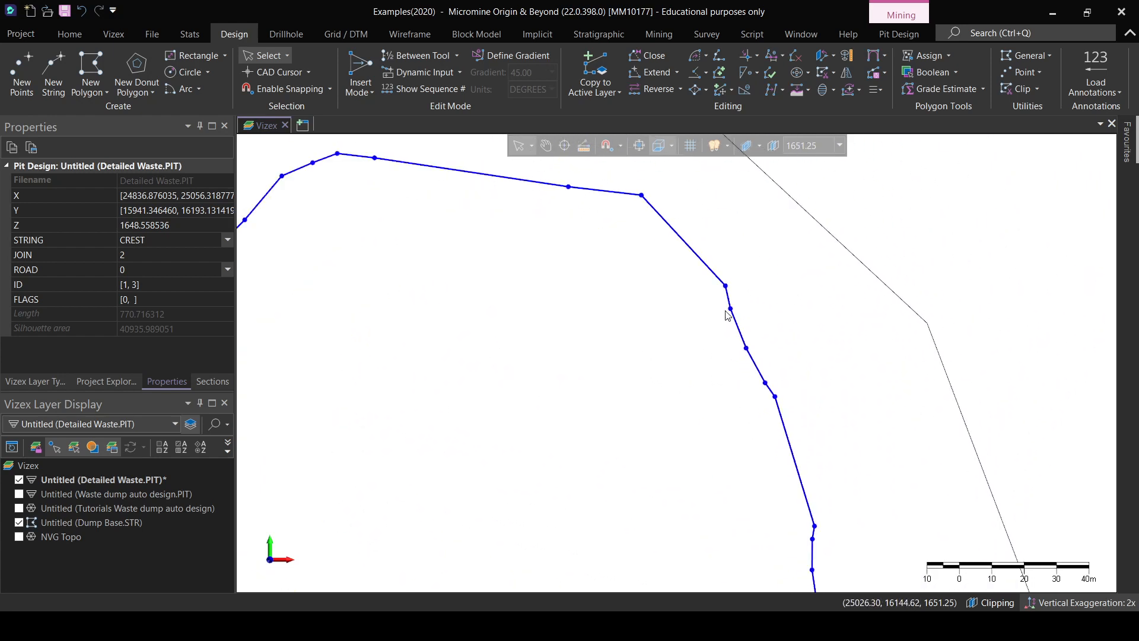
pyautogui.moveTo(730, 308); pyautogui.dragTo(769, 384)
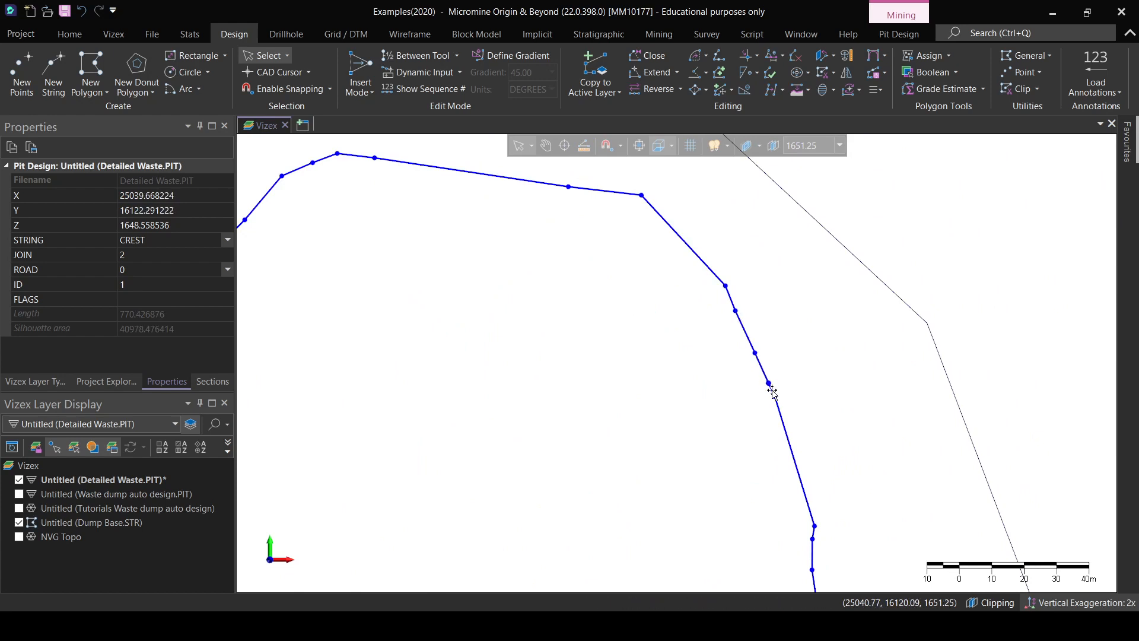
# Set the plan view's section elevation to 1650.
pyautogui.moveTo(617, 383); pyautogui.dragTo(610, 366, button='middle')
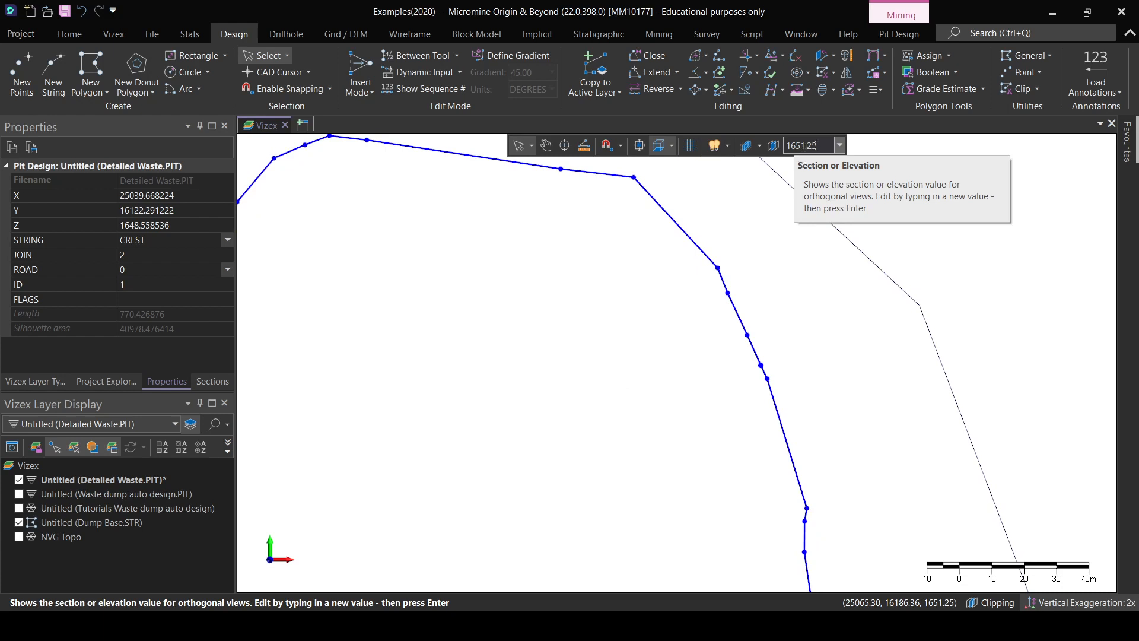
pyautogui.scroll(-3, 653, 324)
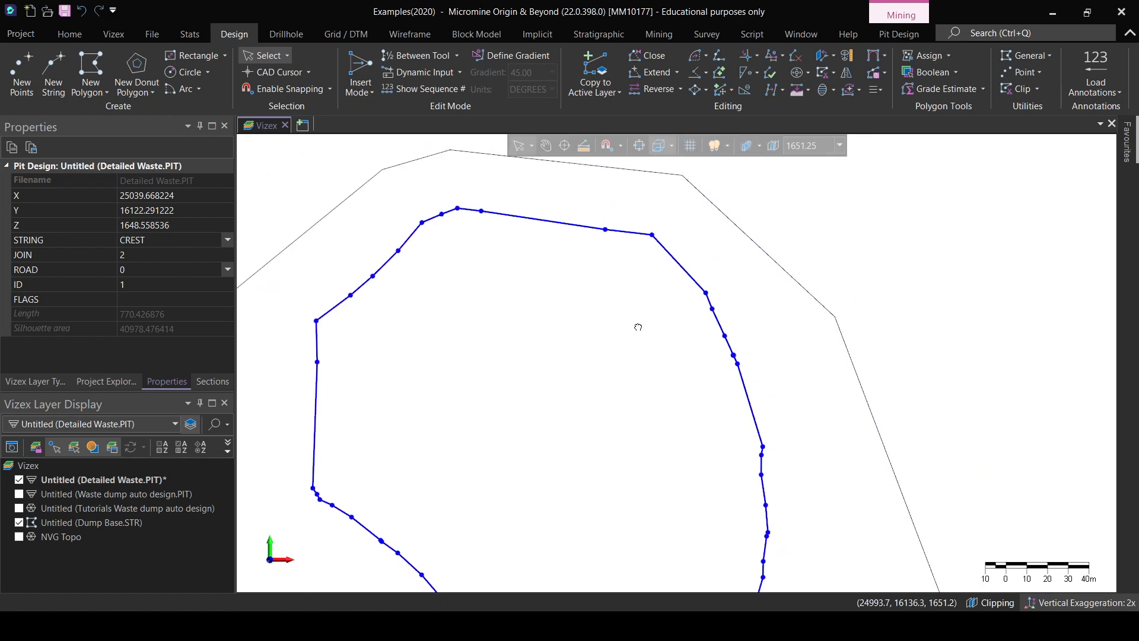
pyautogui.scroll(2, 807, 171)
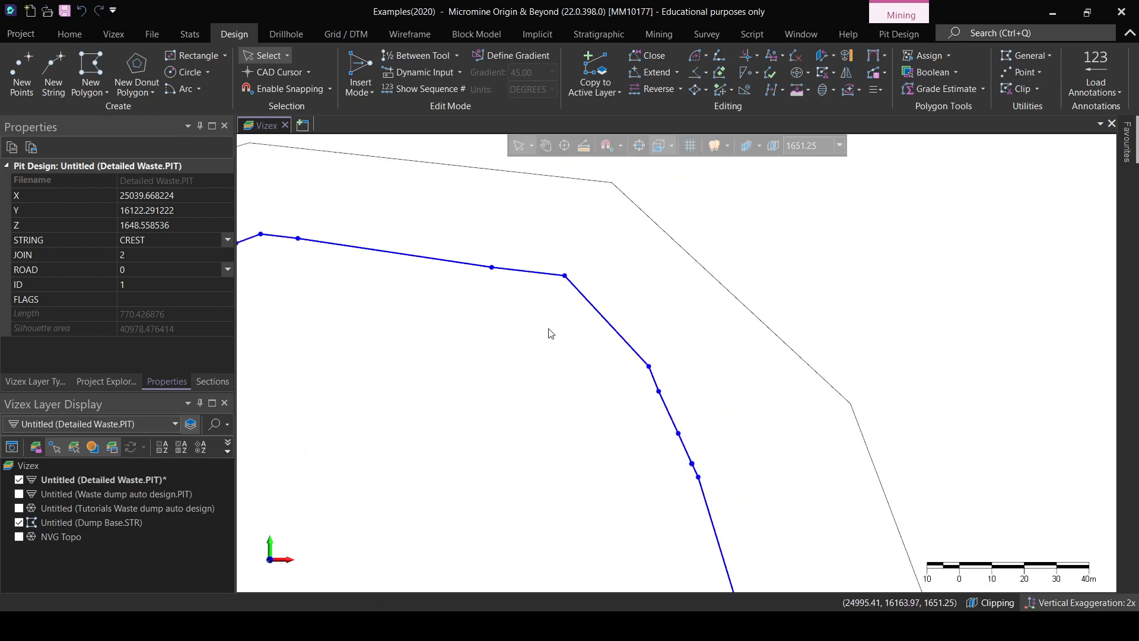
pyautogui.scroll(-3, 619, 345)
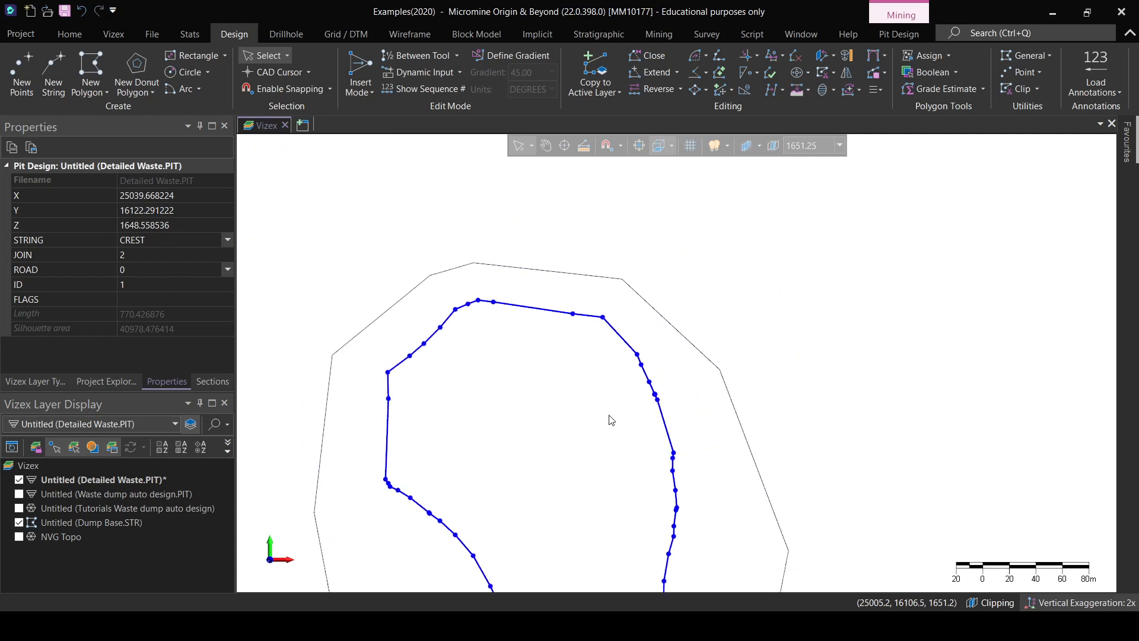
pyautogui.moveTo(600, 416); pyautogui.dragTo(600, 410, button='middle')
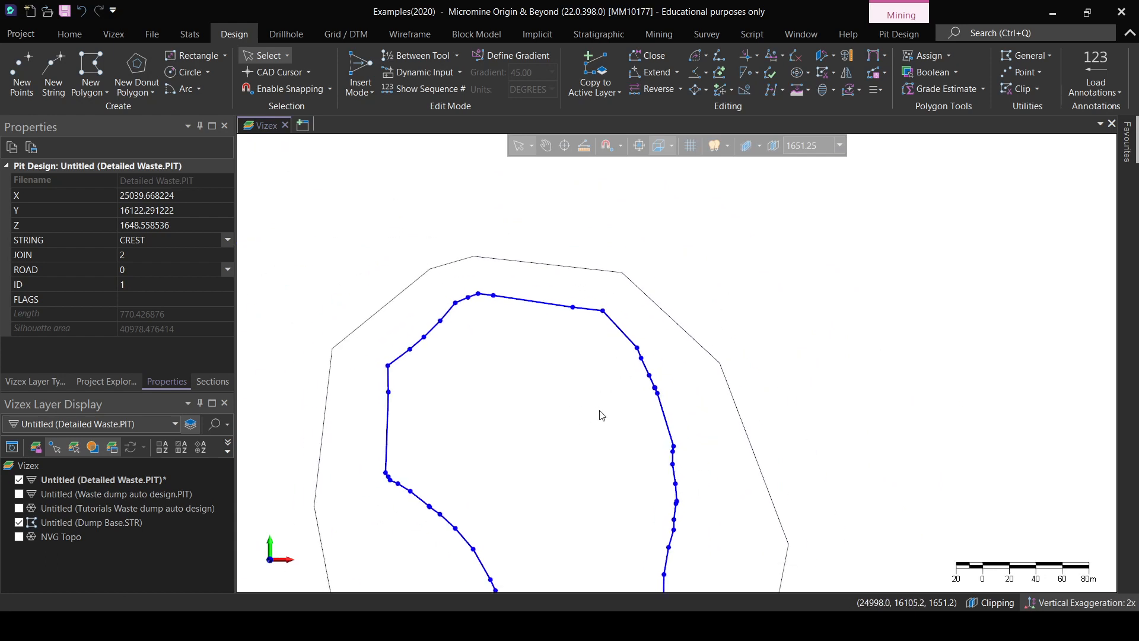
pyautogui.moveTo(568, 452); pyautogui.dragTo(554, 427, button='middle')
pyautogui.moveTo(608, 350); pyautogui.dragTo(598, 405, button='middle')
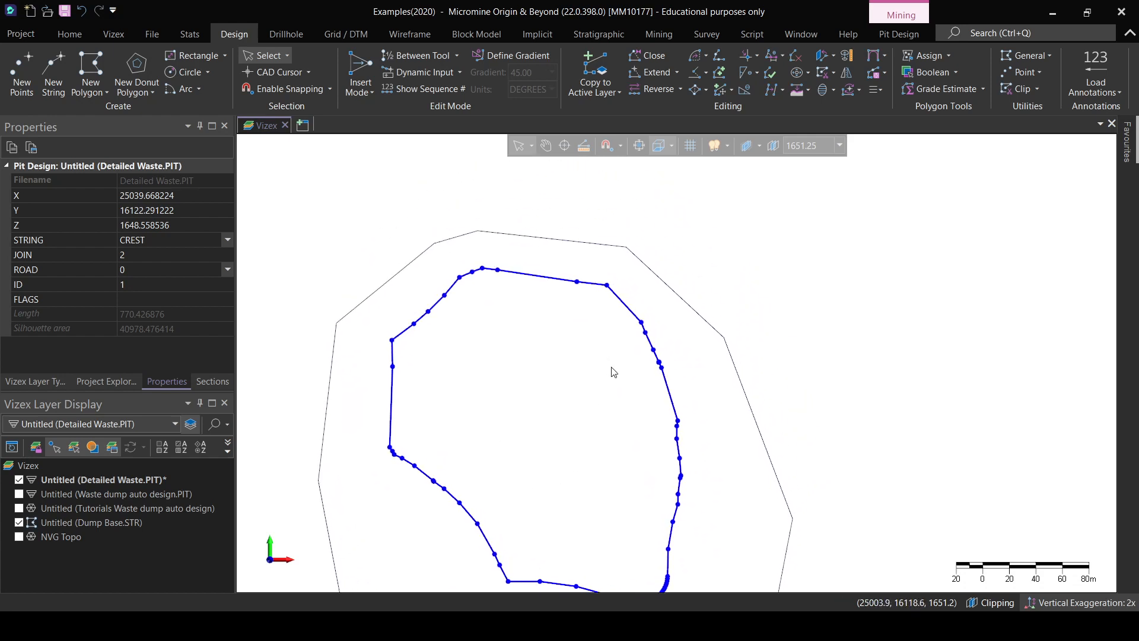
pyautogui.click(814, 145)
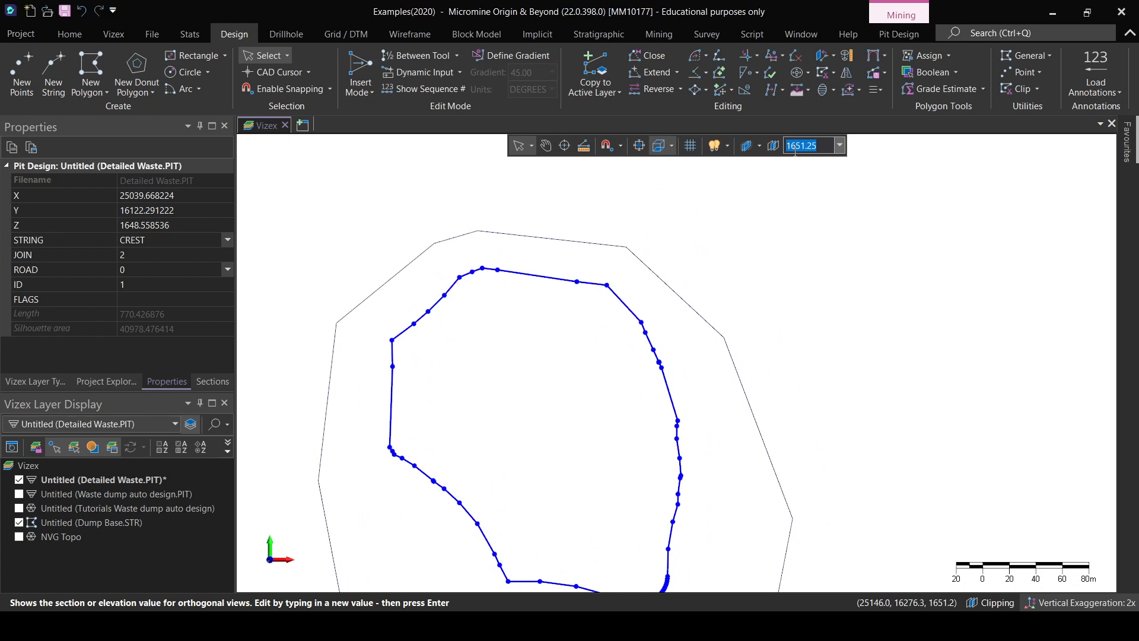
pyautogui.moveTo(800, 149); pyautogui.dragTo(830, 149)
pyautogui.write('0')
pyautogui.press('Return')
# Set the Z value of the whole crest string to 1650 and check in 3D that it is flat.
pyautogui.click(635, 308)
pyautogui.click(634, 311)
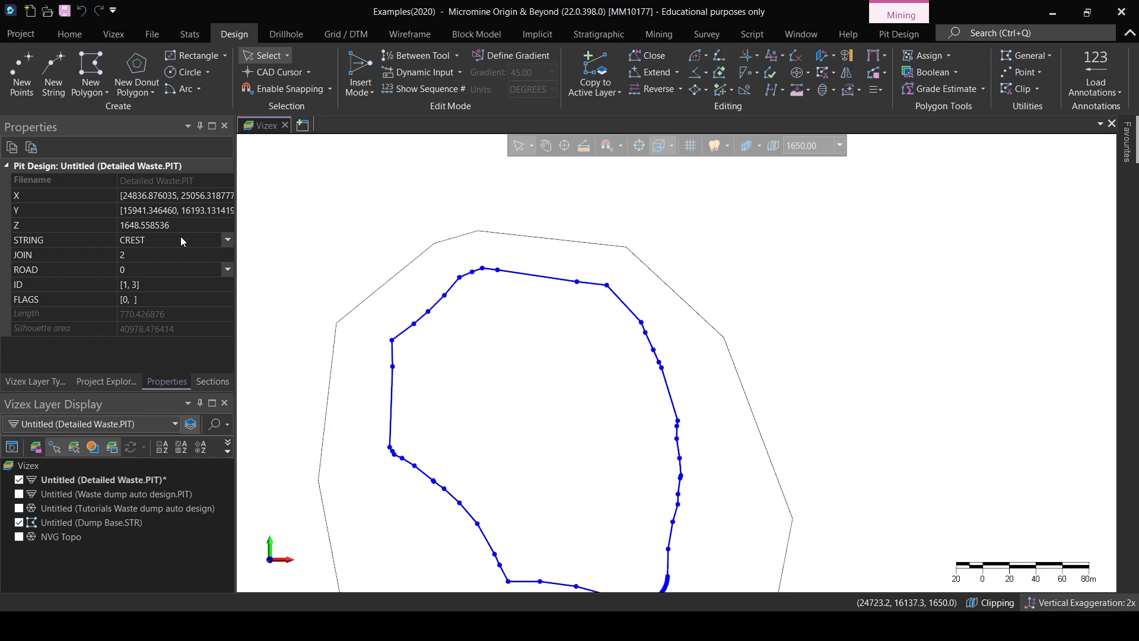
pyautogui.click(191, 224)
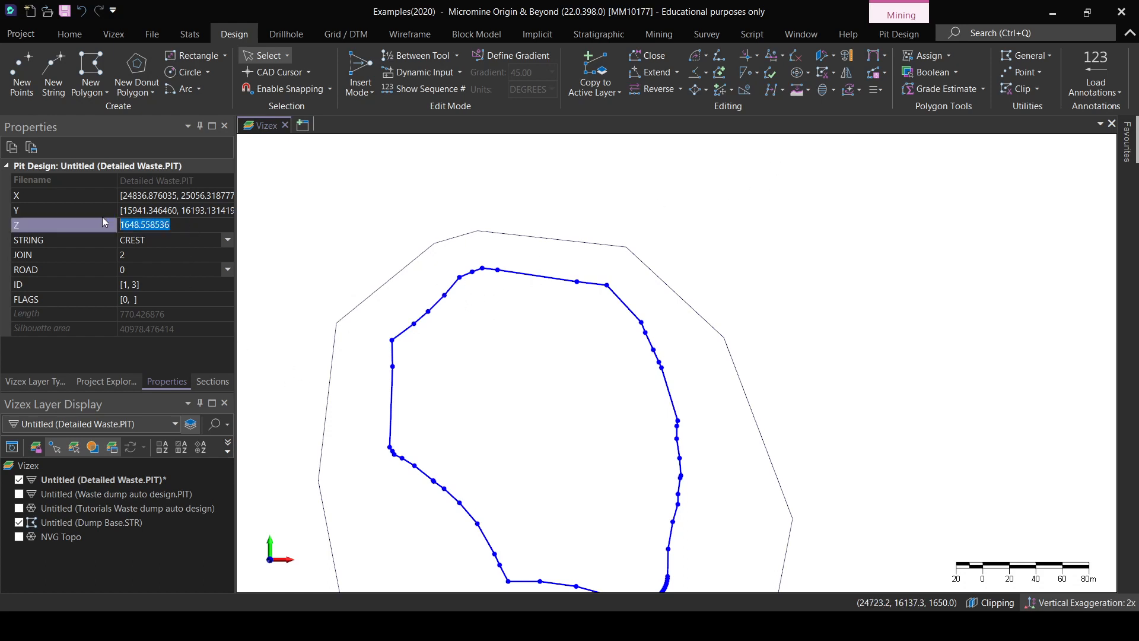
pyautogui.write('1650')
pyautogui.press('Return')
pyautogui.click(510, 389)
pyautogui.moveTo(563, 531); pyautogui.dragTo(531, 351, button='middle')
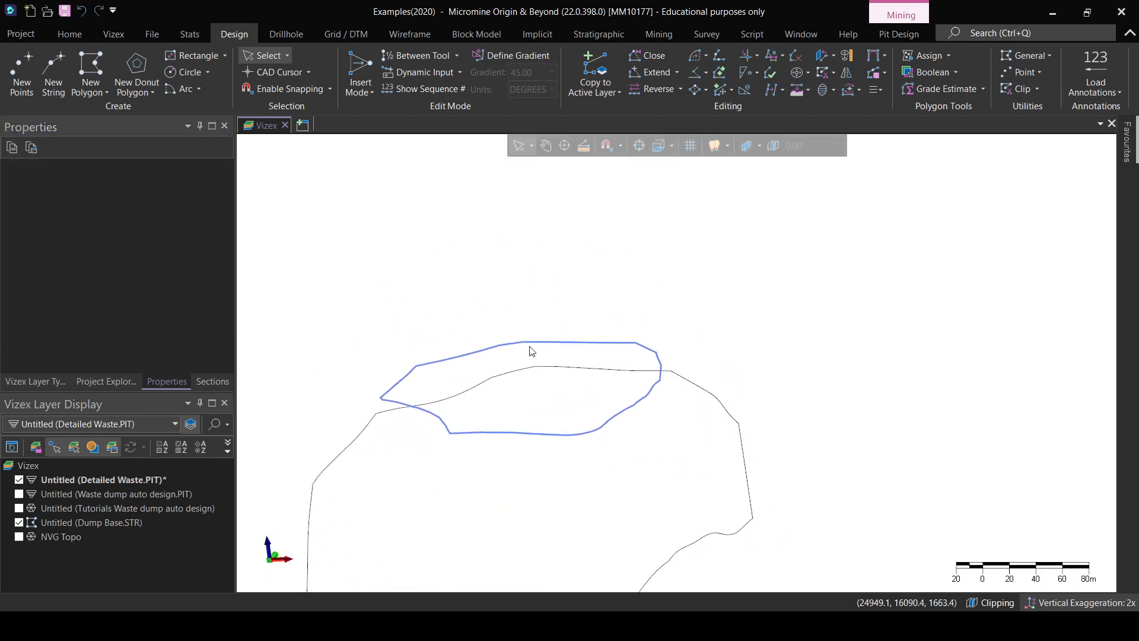
pyautogui.click(558, 443)
pyautogui.moveTo(534, 389); pyautogui.dragTo(519, 415, button='middle')
pyautogui.click(522, 417)
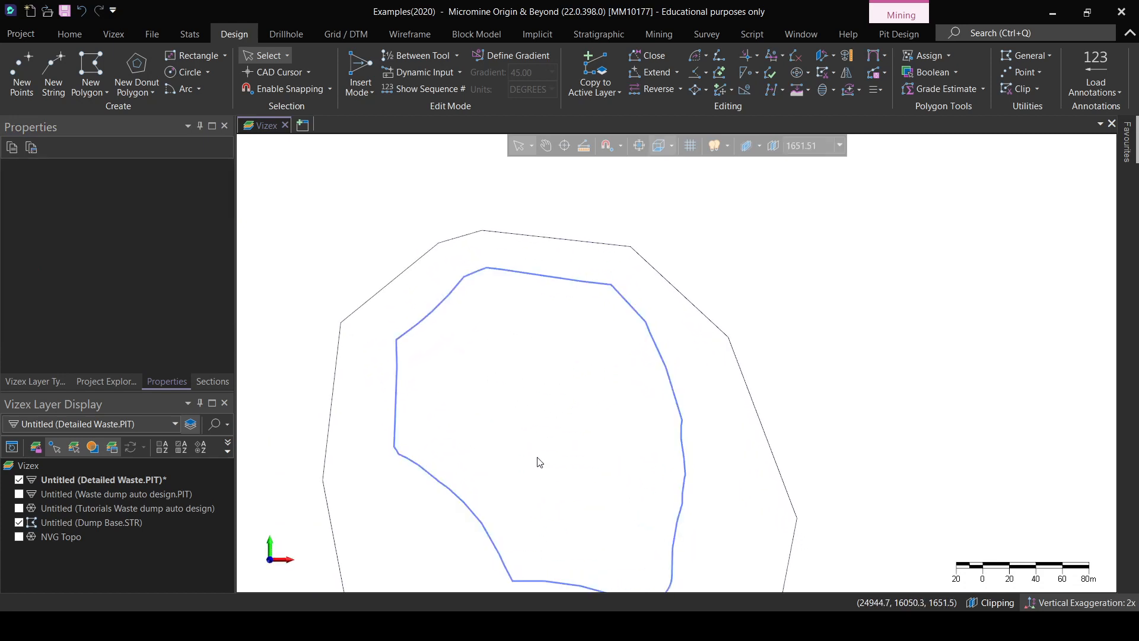
# Soften the sharp southwestern corner of the crest string by deleting the corner point and the adjacent point above it.
pyautogui.moveTo(539, 462); pyautogui.dragTo(572, 380, button='middle')
pyautogui.click(565, 503)
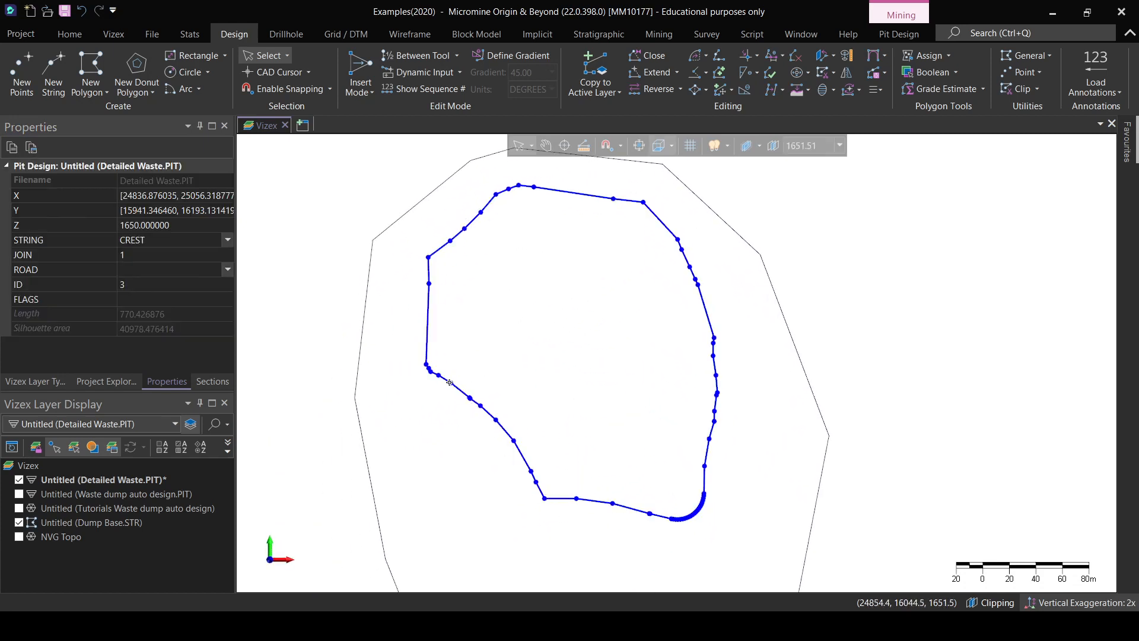
pyautogui.scroll(1, 574, 499)
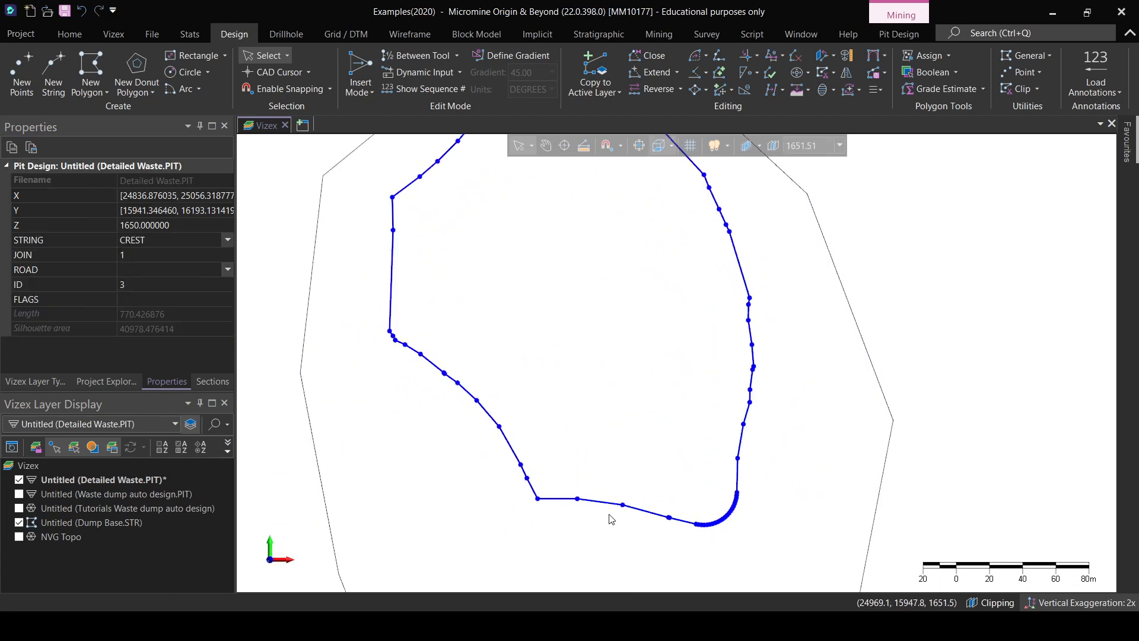
pyautogui.rightClick(539, 498)
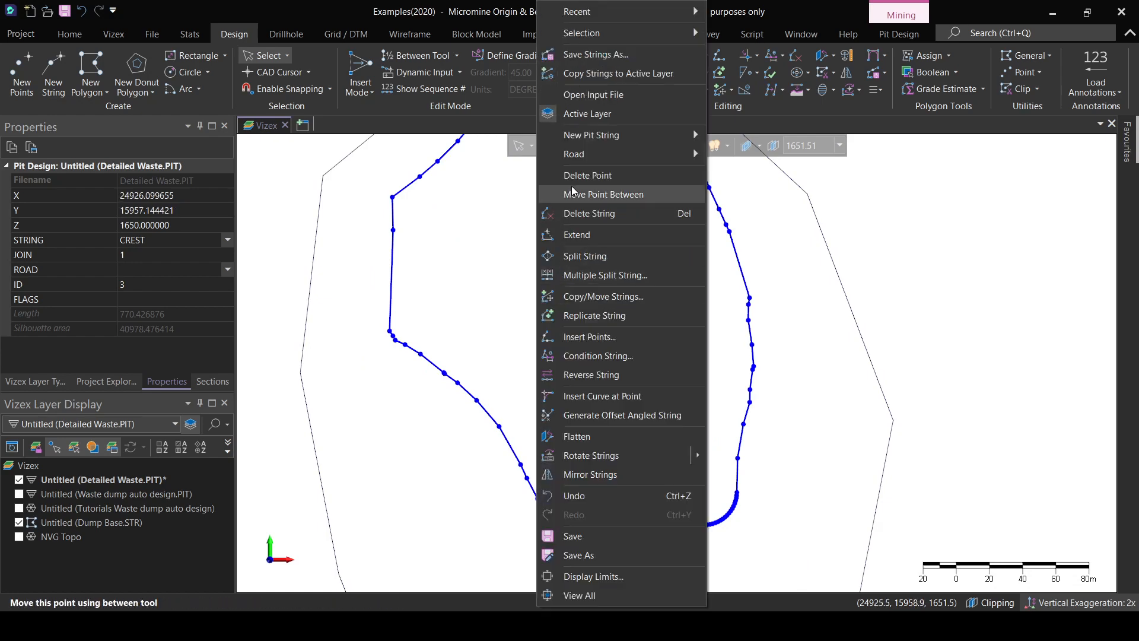
pyautogui.click(564, 271)
pyautogui.press('Delete')
pyautogui.rightClick(526, 478)
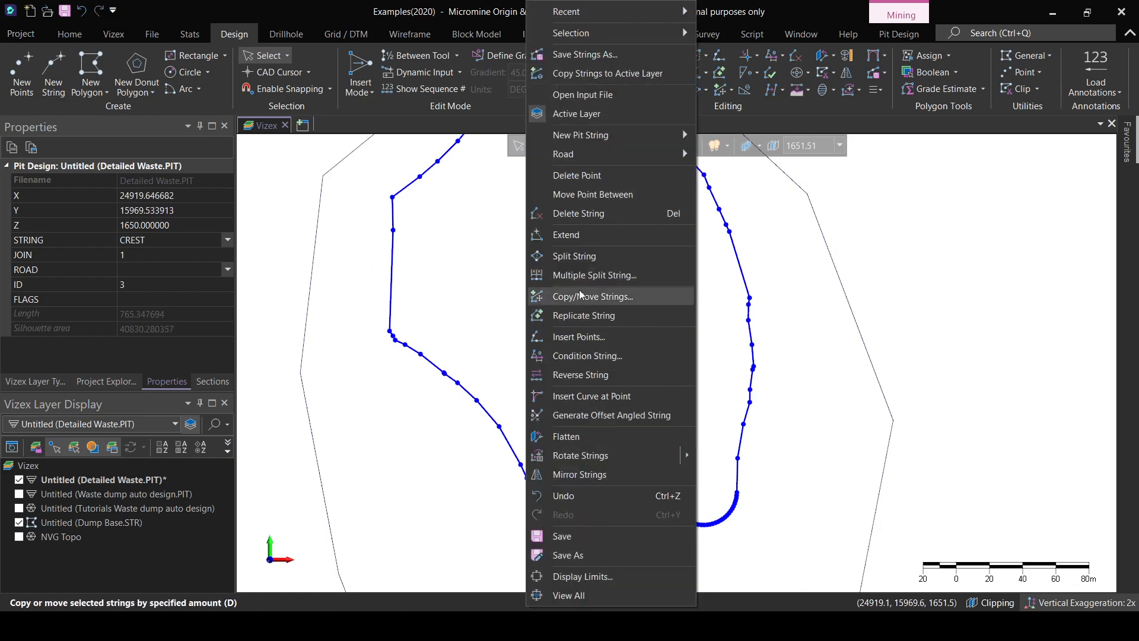
pyautogui.click(620, 176)
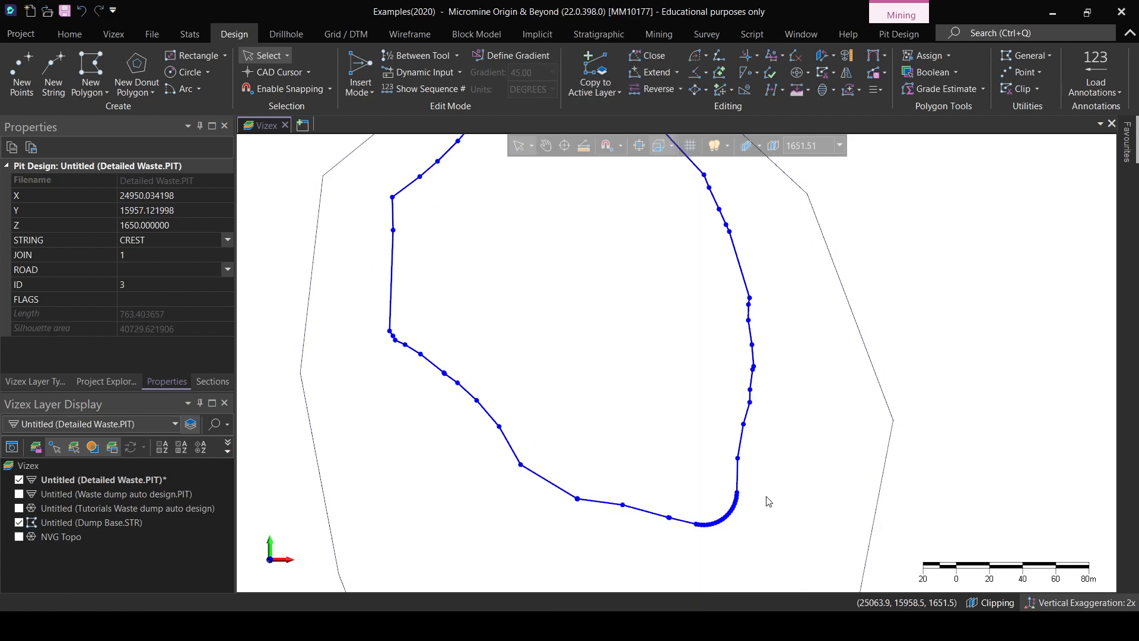
# Project the crest string down to its first berm with batter height 10, batter slope 35 and berm width 5.
pyautogui.scroll(-3, 501, 313)
pyautogui.click(765, 410)
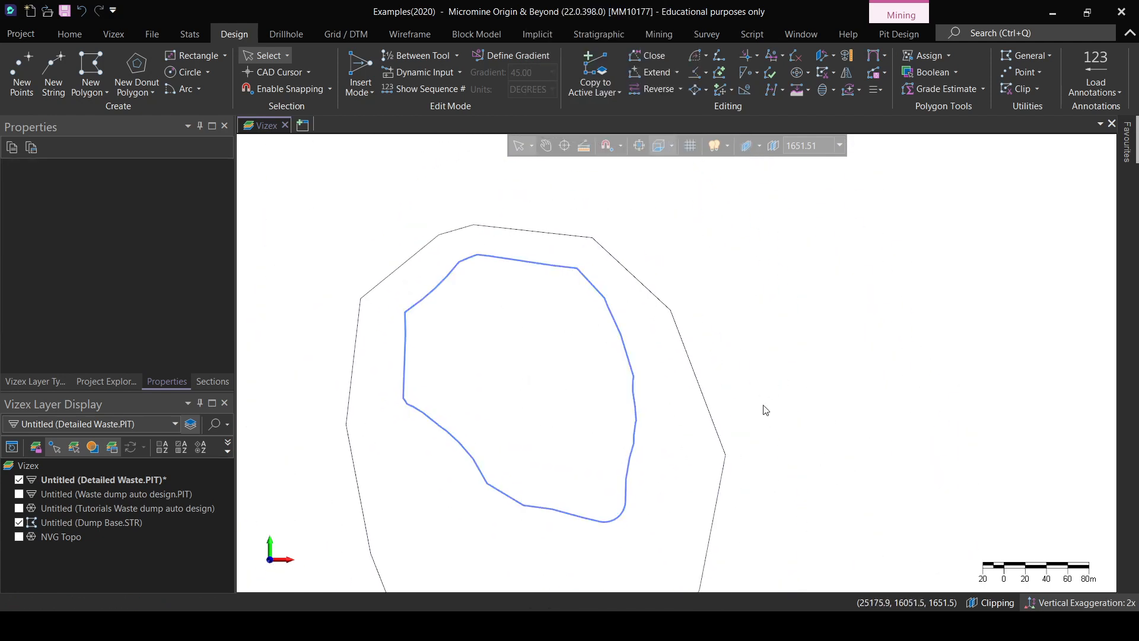
pyautogui.moveTo(765, 409); pyautogui.dragTo(640, 438, button='middle')
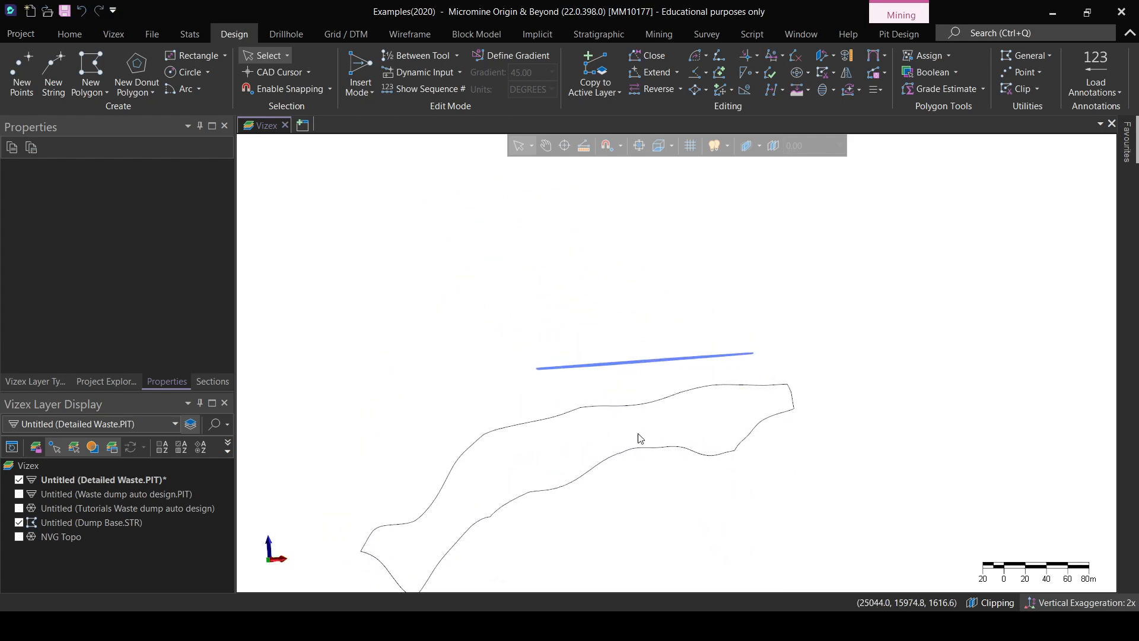
pyautogui.click(611, 423)
pyautogui.scroll(-3, 605, 454)
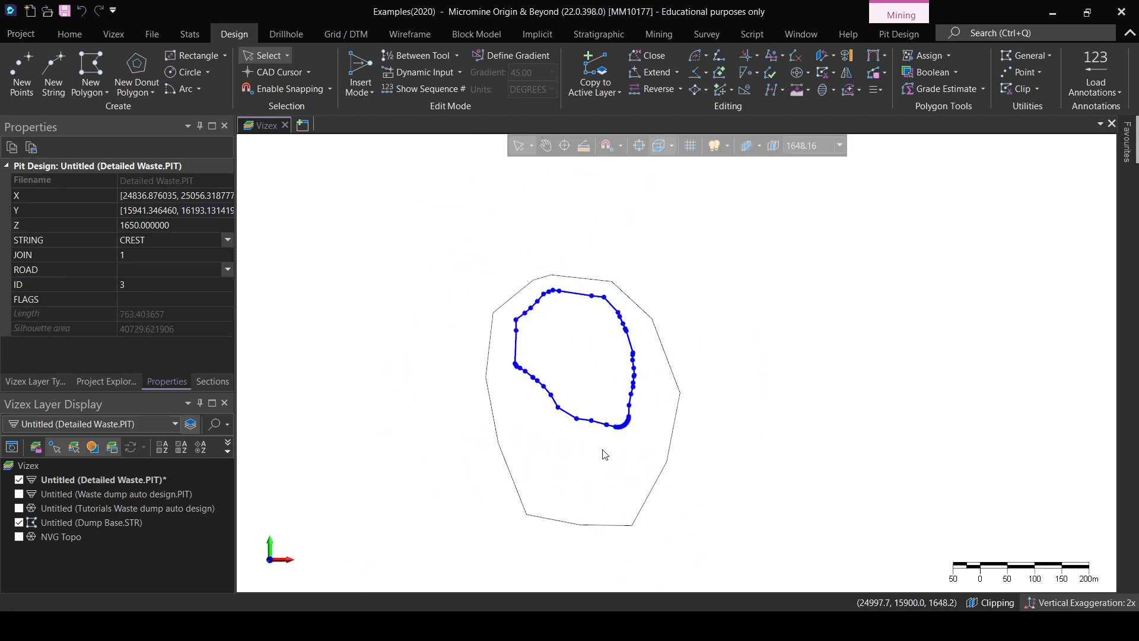
pyautogui.click(897, 34)
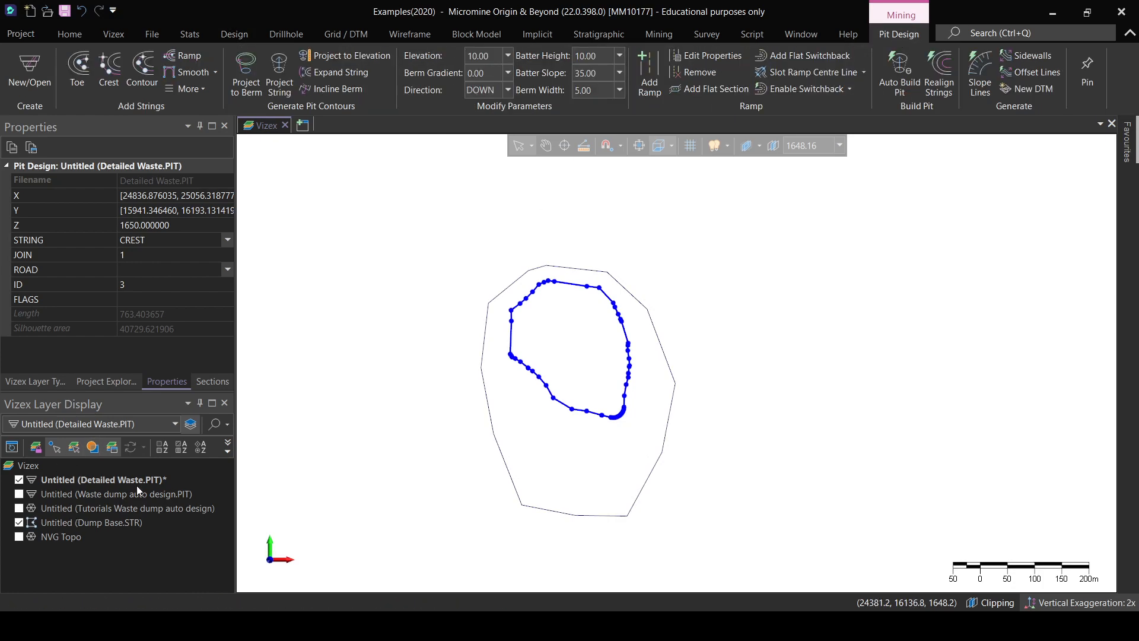
pyautogui.click(255, 72)
# Continue projecting the outermost crest down berm by berm to elevation 1530 with the same batter and berm parameters.
pyautogui.click(255, 72)
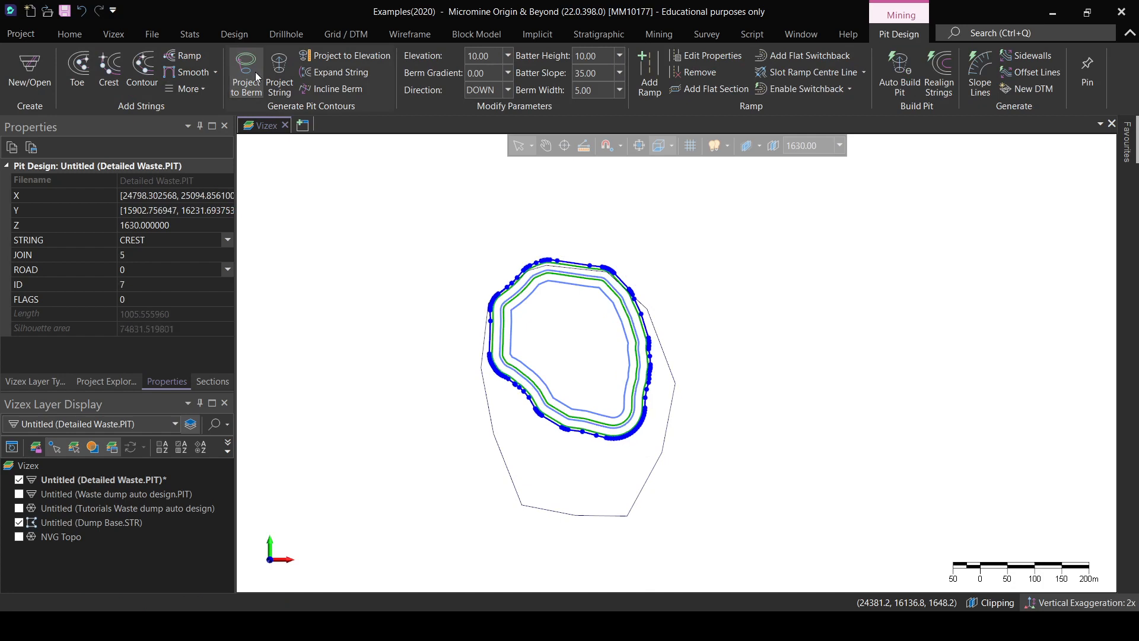
pyautogui.click(255, 72)
pyautogui.click(255, 73)
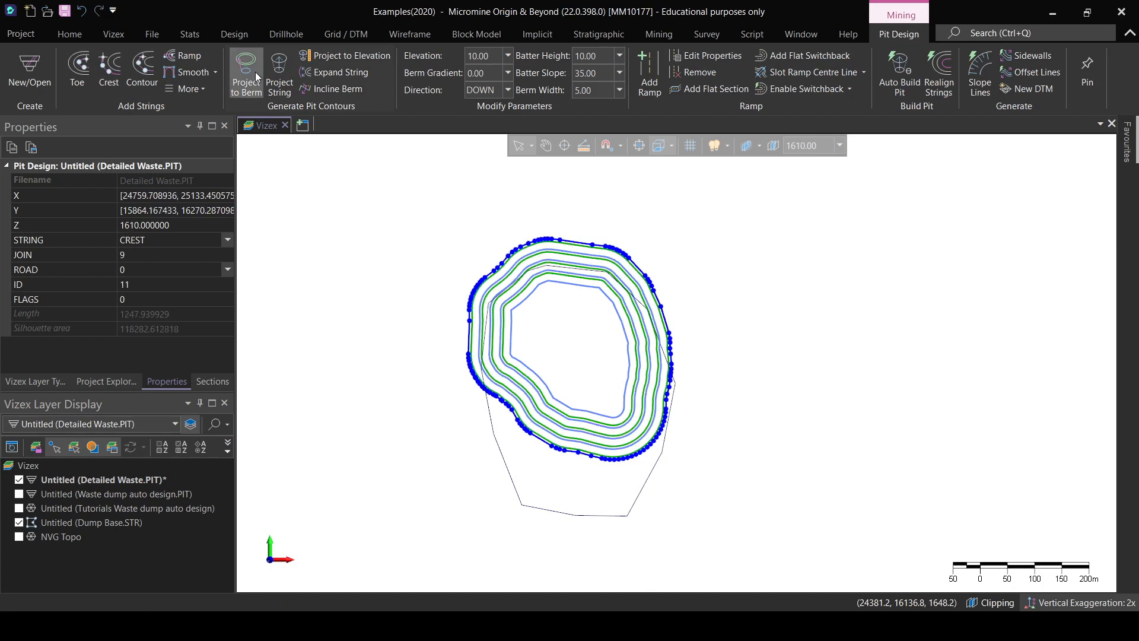
pyautogui.click(255, 73)
pyautogui.click(255, 72)
pyautogui.click(255, 72)
pyautogui.click(255, 72)
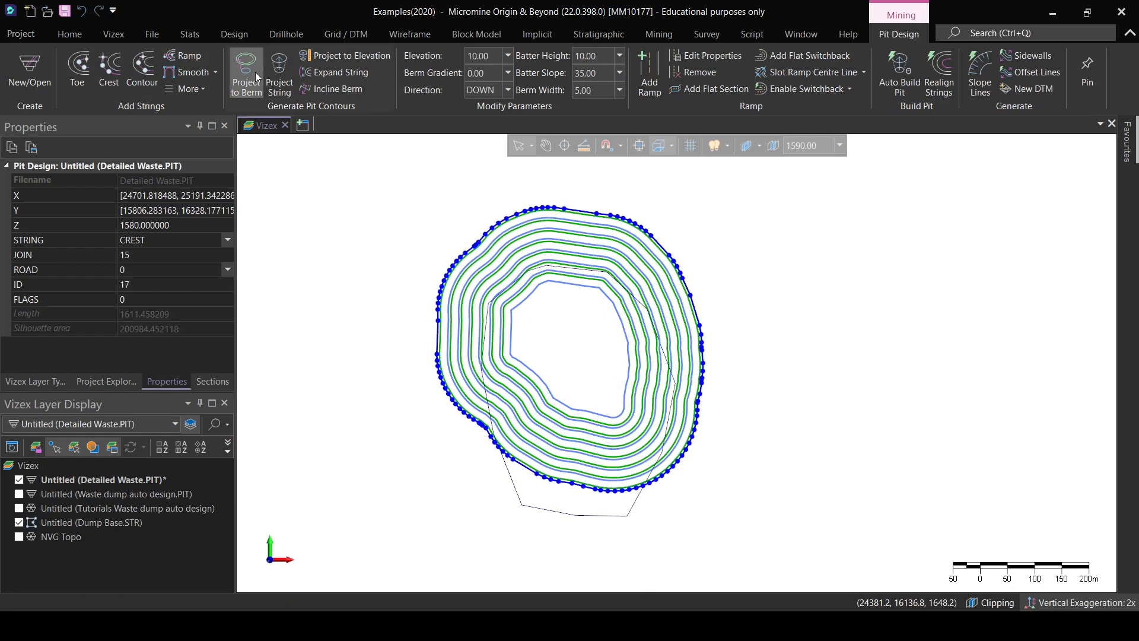
pyautogui.click(255, 72)
pyautogui.click(255, 72)
pyautogui.click(256, 73)
pyautogui.click(255, 73)
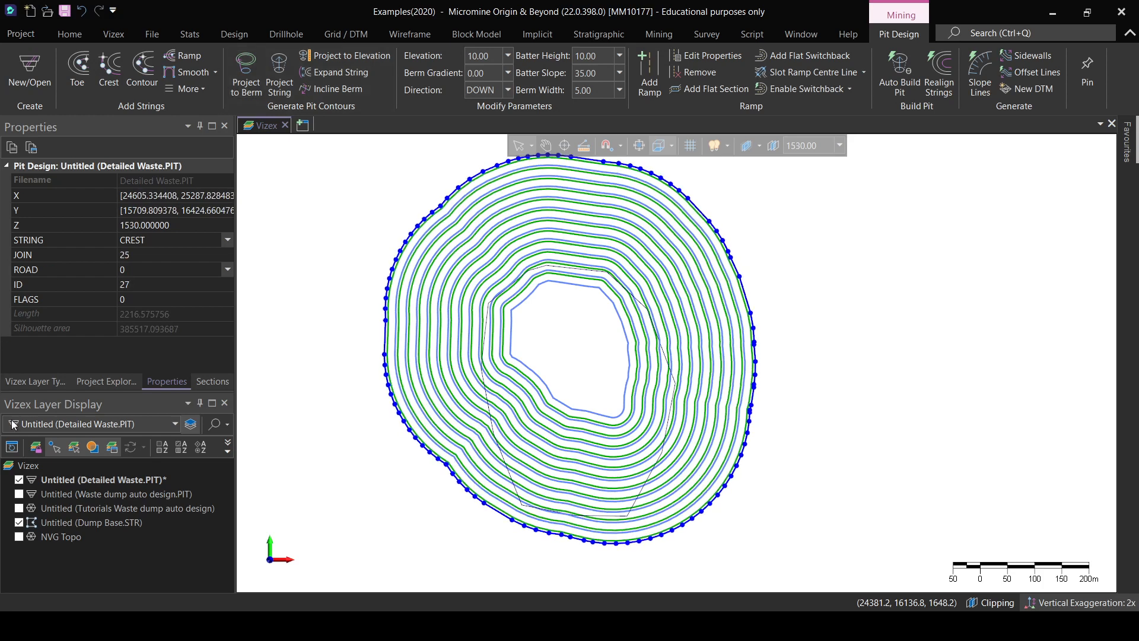
# Display the NVG Topo surface and examine in 3D where the projected berms meet the terrain.
pyautogui.click(19, 537)
pyautogui.moveTo(742, 510); pyautogui.dragTo(369, 402, button='middle')
pyautogui.scroll(5, 623, 391)
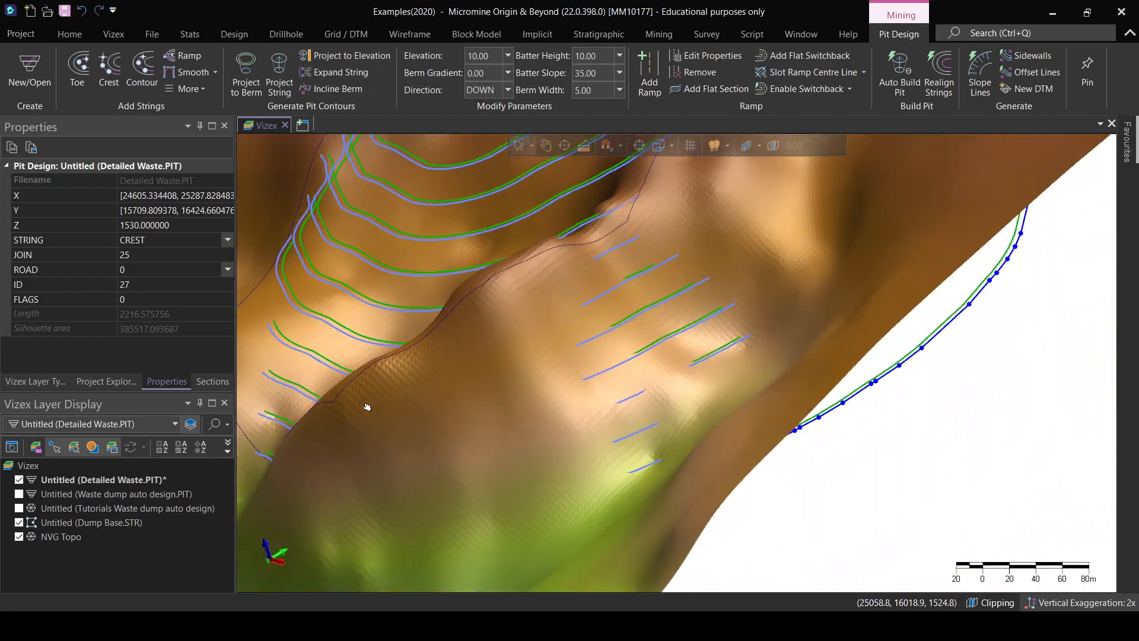
pyautogui.scroll(3, 506, 326)
pyautogui.moveTo(506, 326); pyautogui.dragTo(738, 333, button='middle')
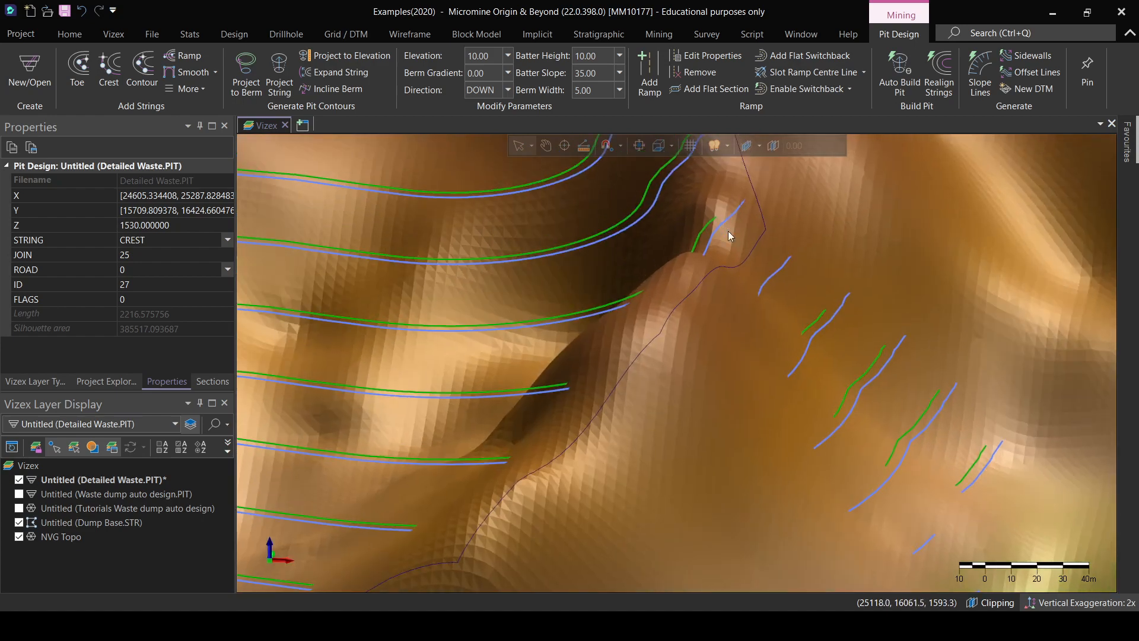
pyautogui.moveTo(774, 238); pyautogui.dragTo(545, 343, button='middle')
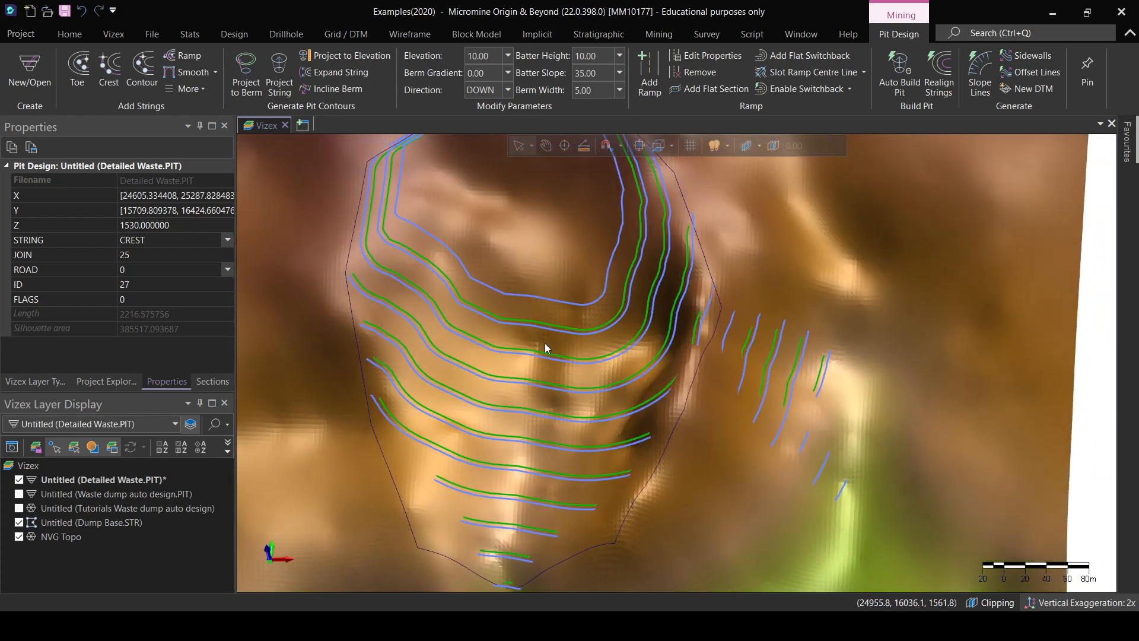
# Undo the berm projections back to the first berm below the top crest.
pyautogui.click(545, 343)
pyautogui.hotkey('ctrl', 'z')
pyautogui.hotkey('ctrl', 'z')
pyautogui.hotkey('ctrl', 'z')
pyautogui.hotkey('ctrl', 'z')
pyautogui.hotkey('ctrl', 'z')
pyautogui.hotkey('ctrl', 'z')
pyautogui.hotkey('ctrl', 'z')
pyautogui.hotkey('ctrl', 'z')
pyautogui.hotkey('ctrl', 'z')
pyautogui.hotkey('ctrl', 'z')
pyautogui.hotkey('ctrl', 'z')
pyautogui.hotkey('ctrl', 'z')
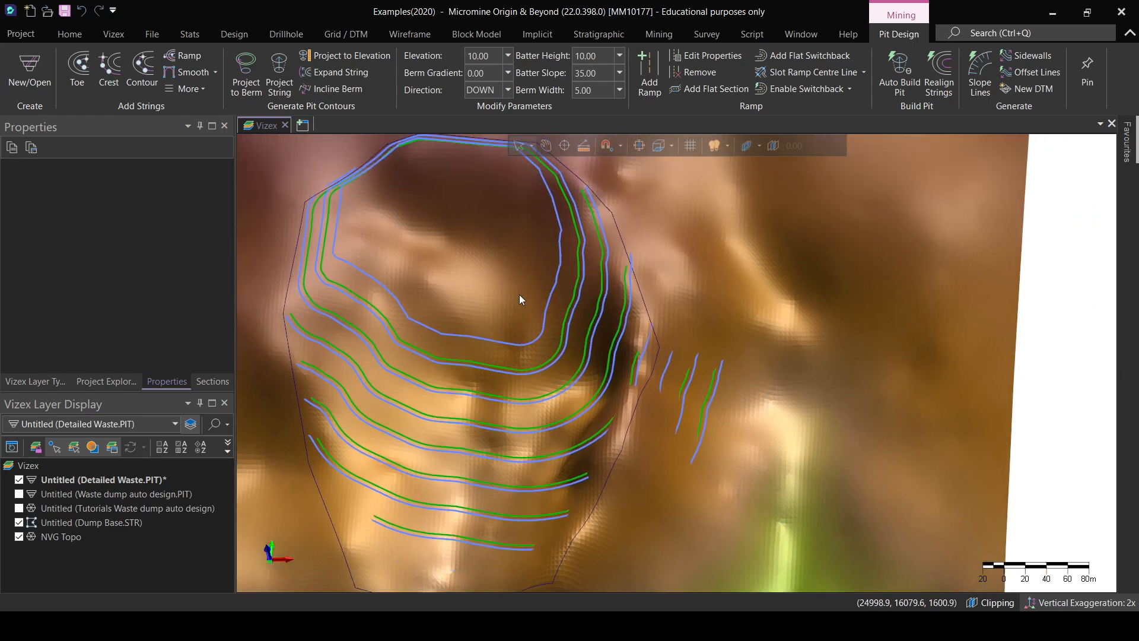
pyautogui.hotkey('ctrl', 'z')
pyautogui.hotkey('ctrl', 'z')
pyautogui.hotkey('ctrl', 'z')
pyautogui.hotkey('ctrl', 'z')
pyautogui.hotkey('ctrl', 'z')
pyautogui.hotkey('ctrl', 'z')
pyautogui.hotkey('ctrl', 'z')
pyautogui.hotkey('ctrl', 'z')
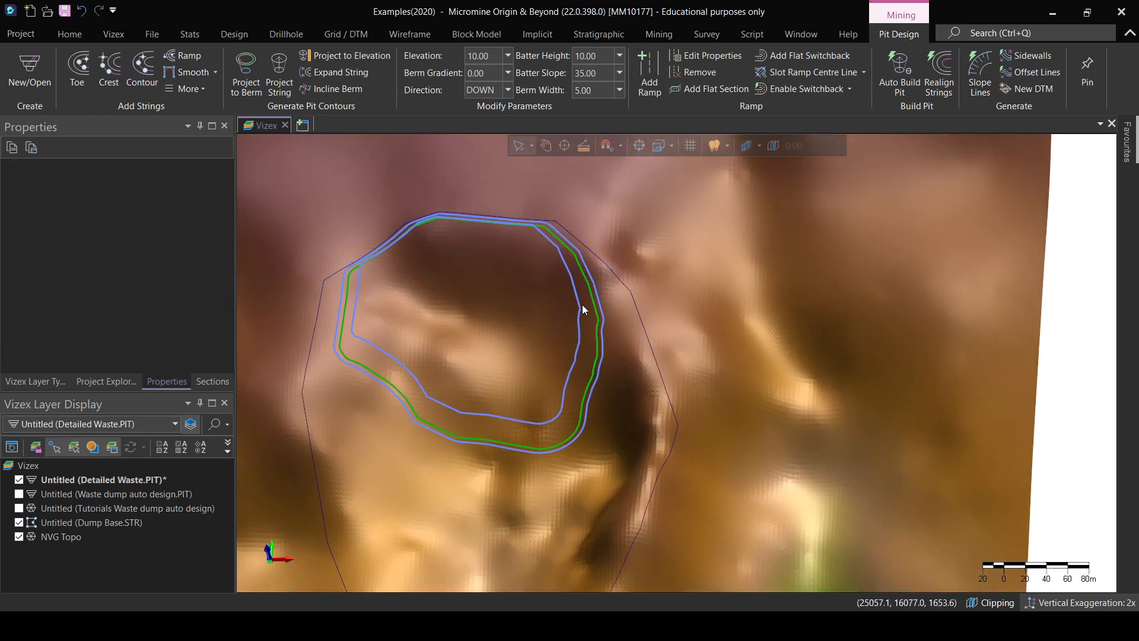
# Select the 1650 crest string and move the points bulging out on its eastern side inward to smooth the line.
pyautogui.moveTo(596, 356); pyautogui.dragTo(605, 403, button='middle')
pyautogui.click(584, 350)
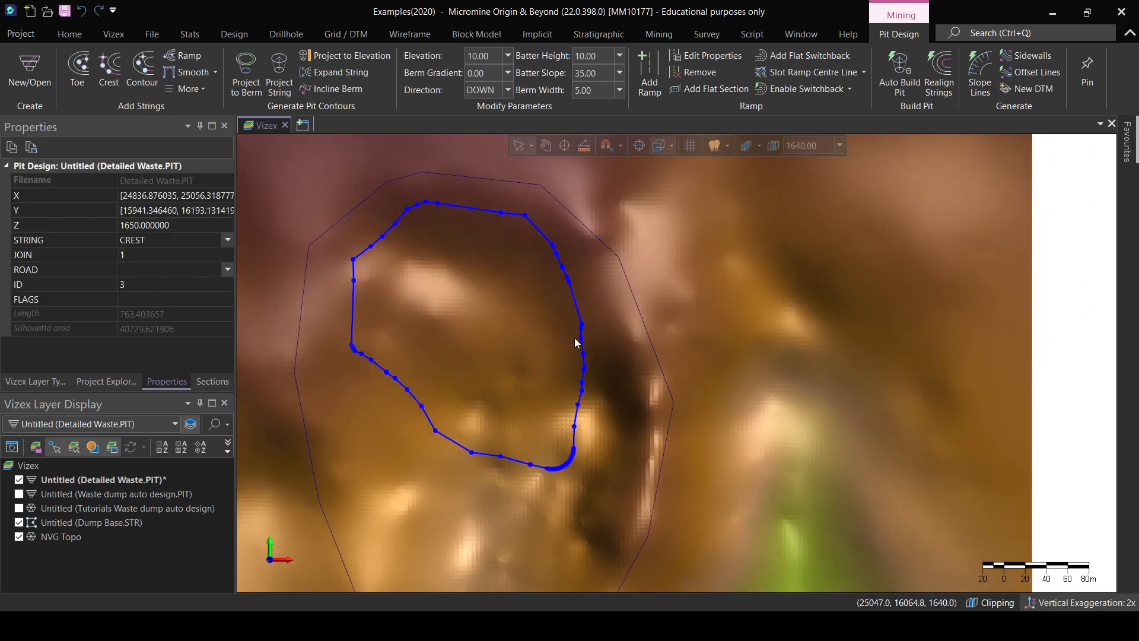
pyautogui.scroll(2, 576, 342)
pyautogui.moveTo(584, 318); pyautogui.dragTo(575, 446)
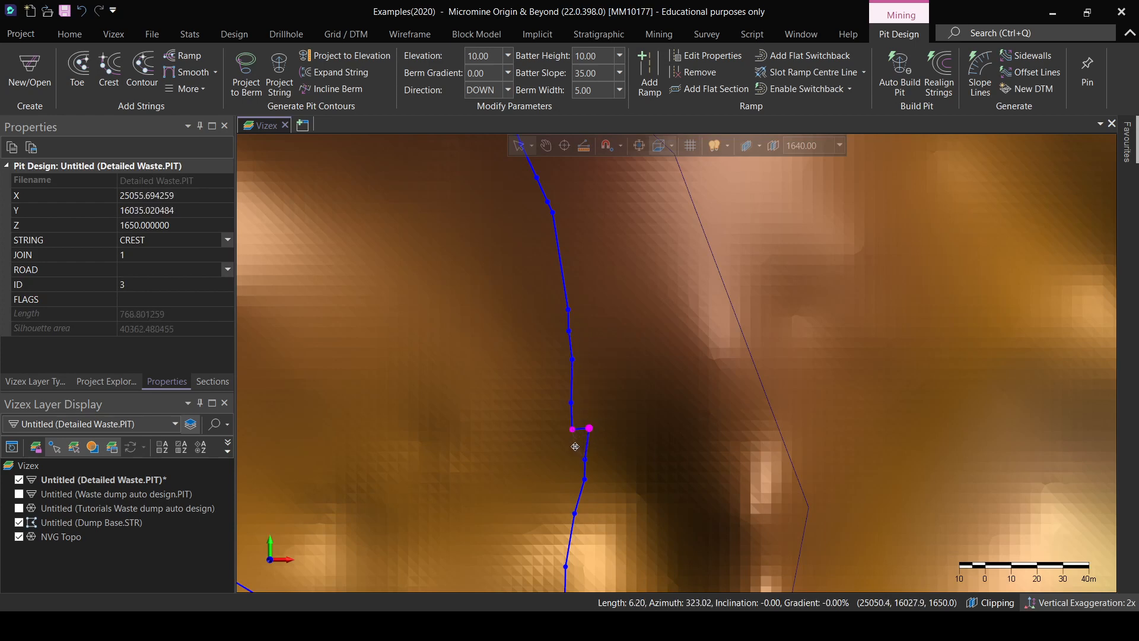
pyautogui.scroll(2, 587, 382)
pyautogui.moveTo(621, 334); pyautogui.dragTo(608, 353)
pyautogui.moveTo(602, 307); pyautogui.dragTo(594, 269)
pyautogui.scroll(-2, 627, 401)
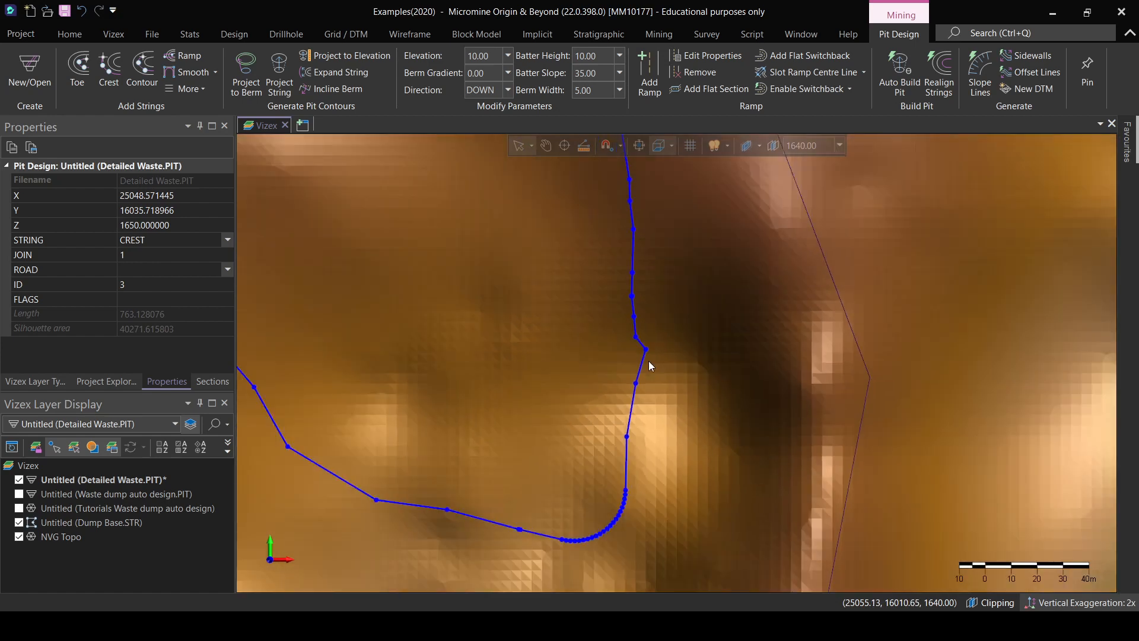
pyautogui.moveTo(647, 350); pyautogui.dragTo(638, 360)
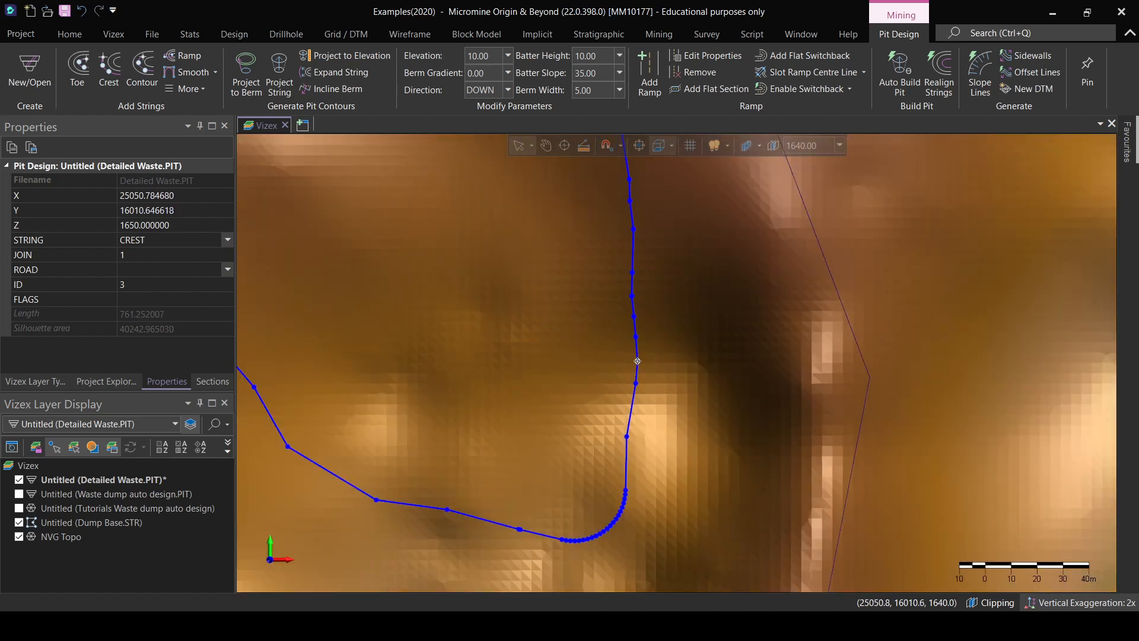
pyautogui.scroll(-2, 636, 362)
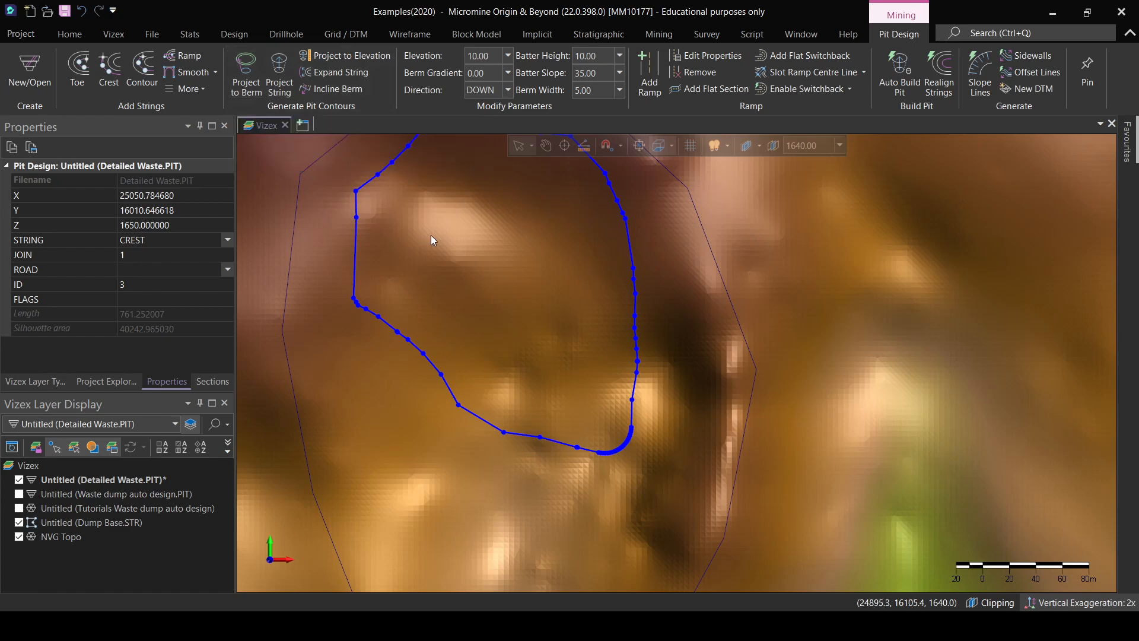
# Project the smoothed crest down berm by berm to elevation 1590 with batter height 10, batter slope 35 and berm width 5.
pyautogui.moveTo(633, 309); pyautogui.dragTo(629, 357, button='middle')
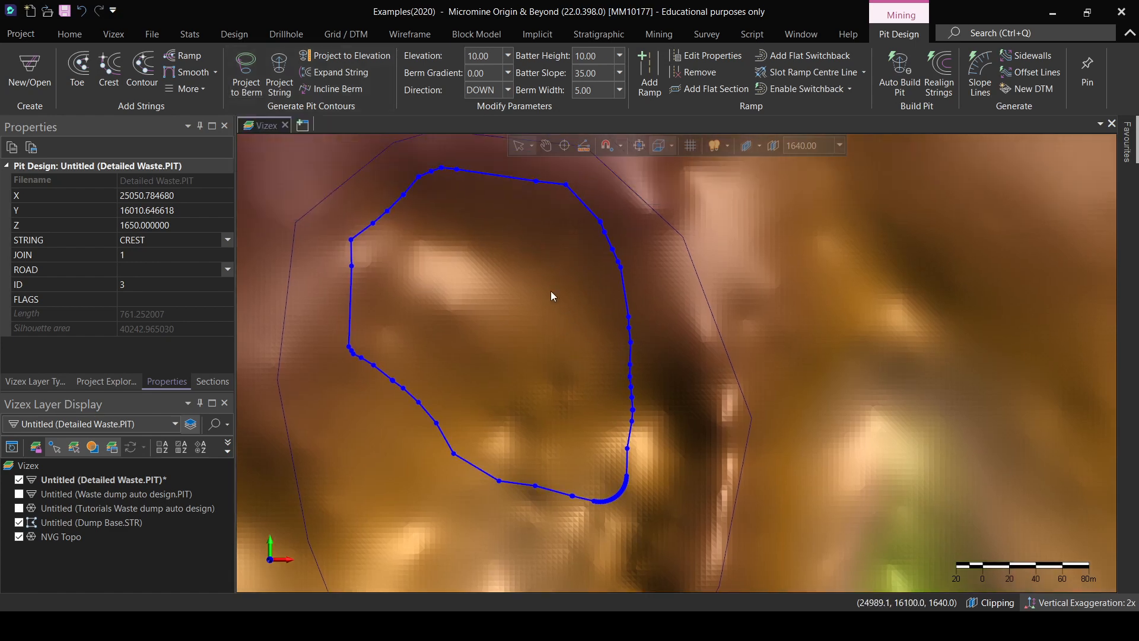
pyautogui.scroll(3, 336, 216)
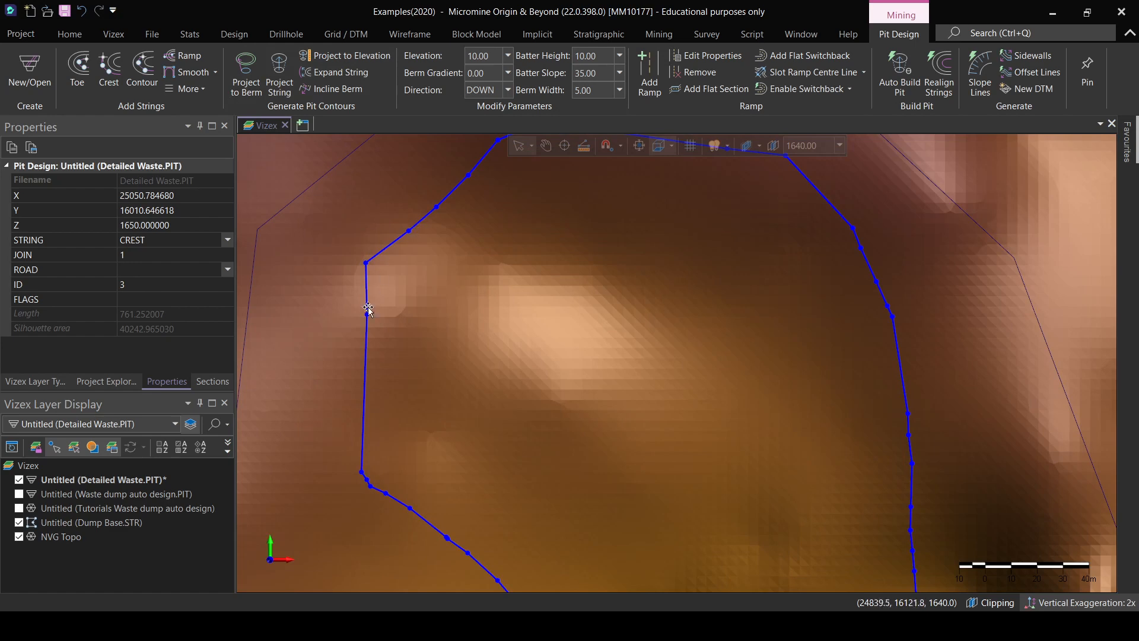
pyautogui.scroll(-3, 430, 290)
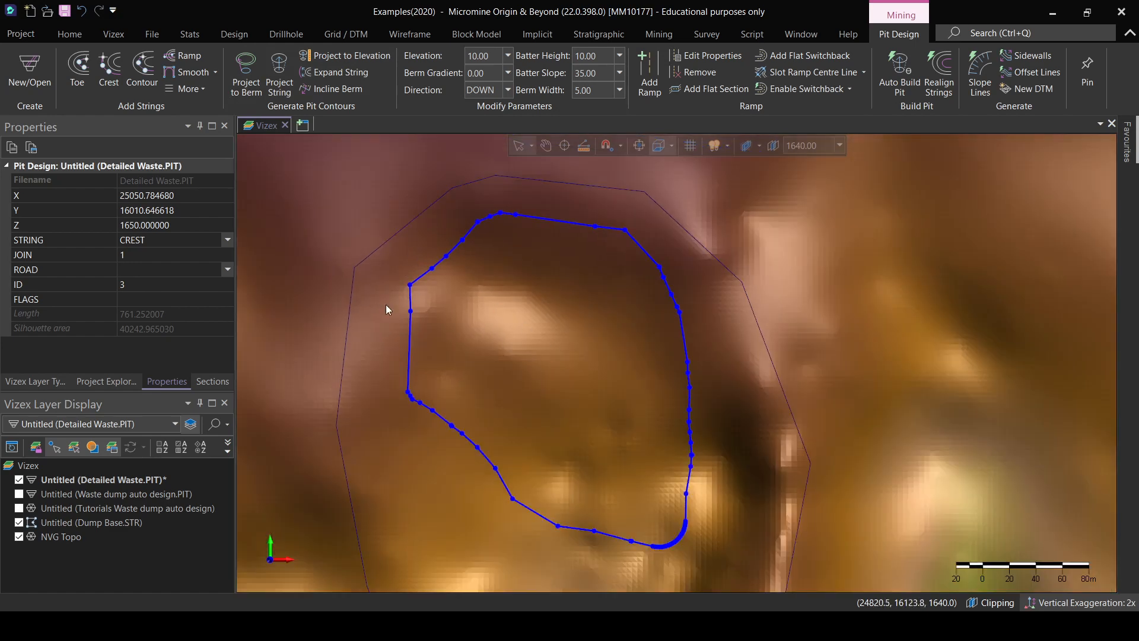
pyautogui.moveTo(473, 364); pyautogui.dragTo(467, 357, button='middle')
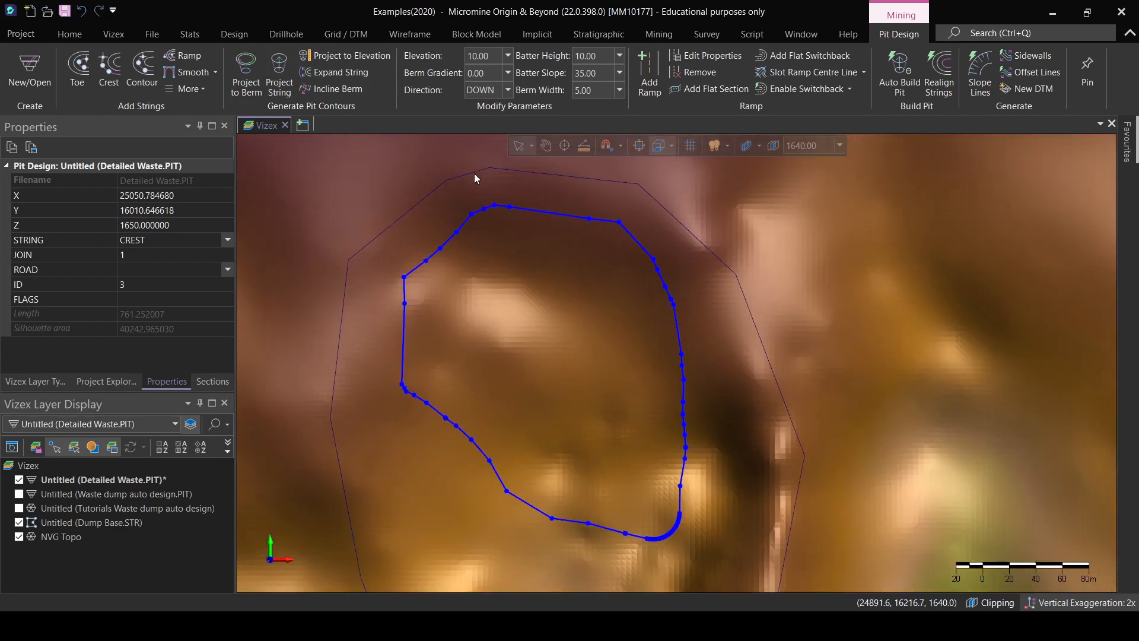
pyautogui.scroll(-2, 500, 237)
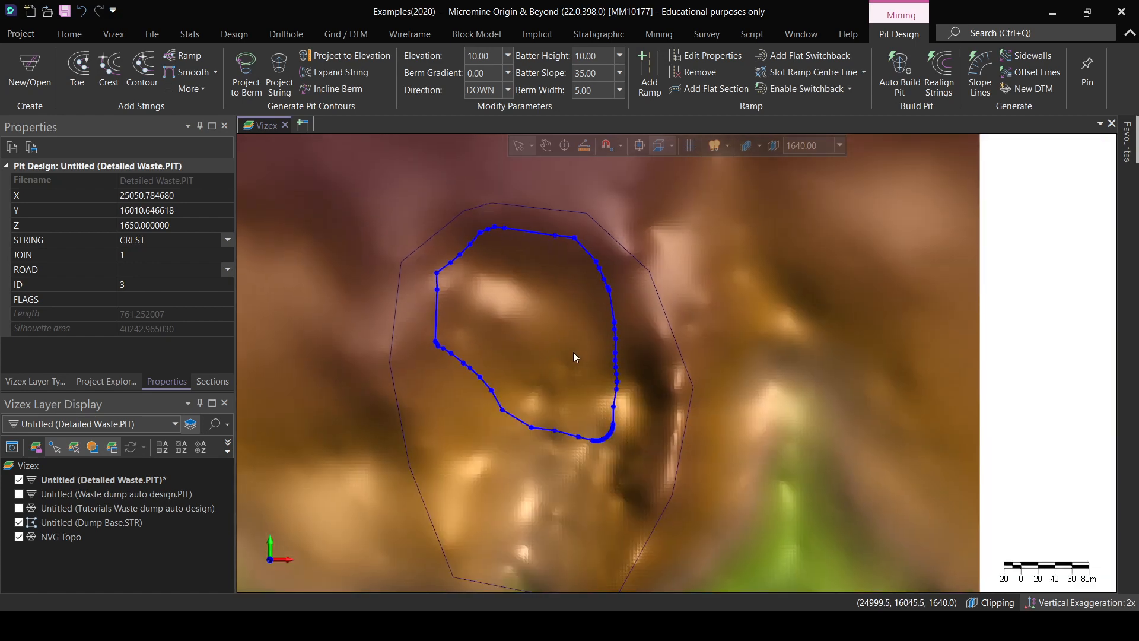
pyautogui.click(247, 87)
pyautogui.click(247, 87)
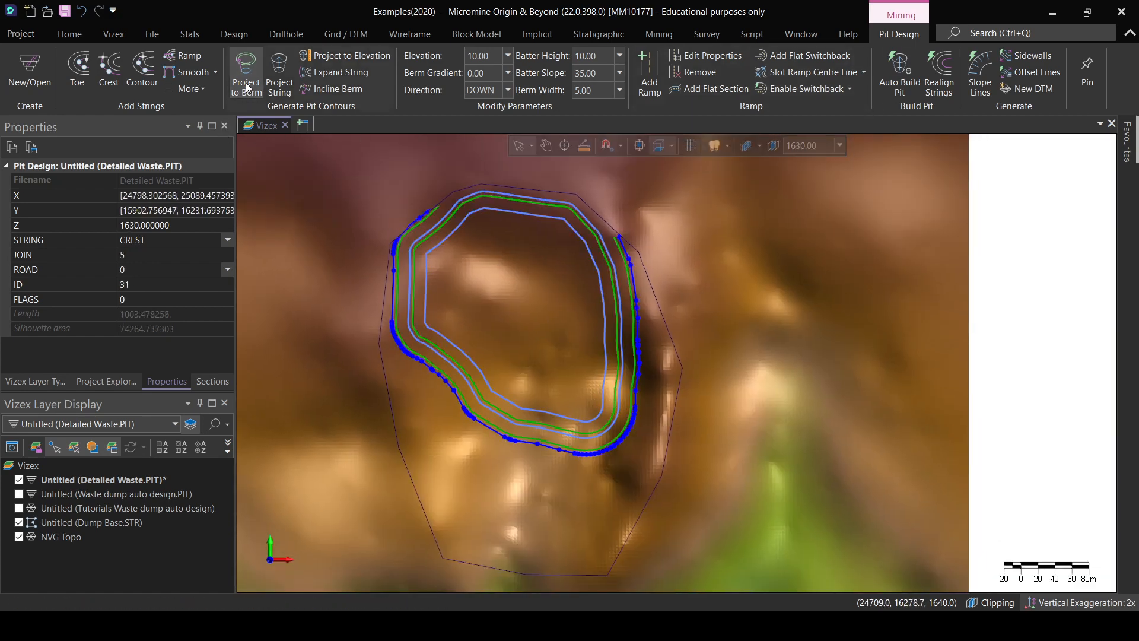
pyautogui.click(247, 86)
pyautogui.click(246, 86)
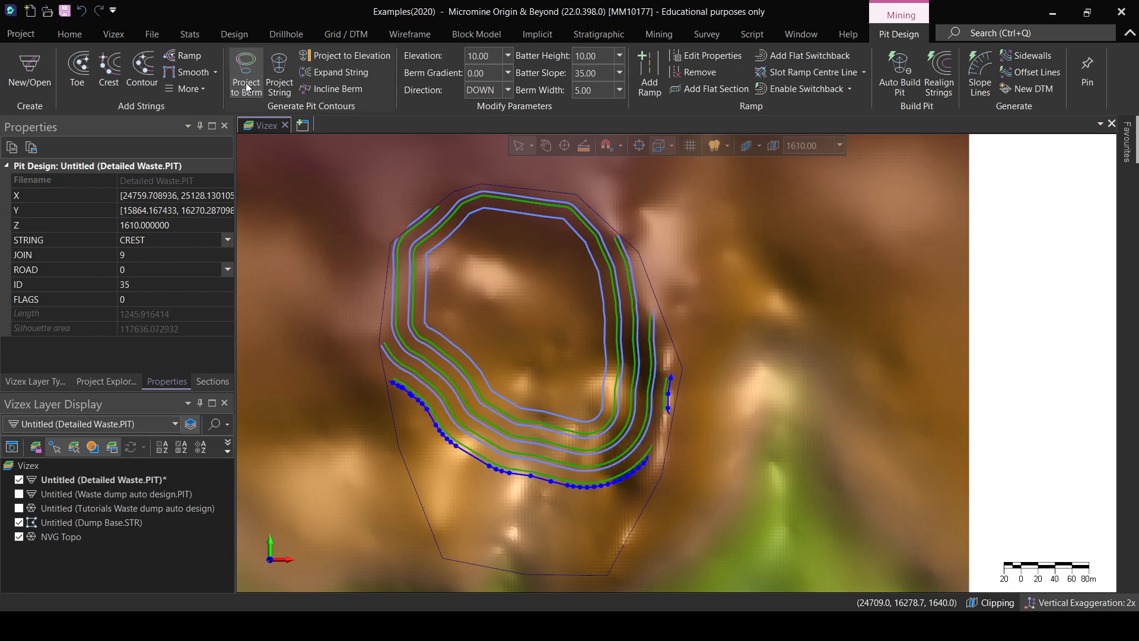
pyautogui.click(247, 87)
pyautogui.click(247, 87)
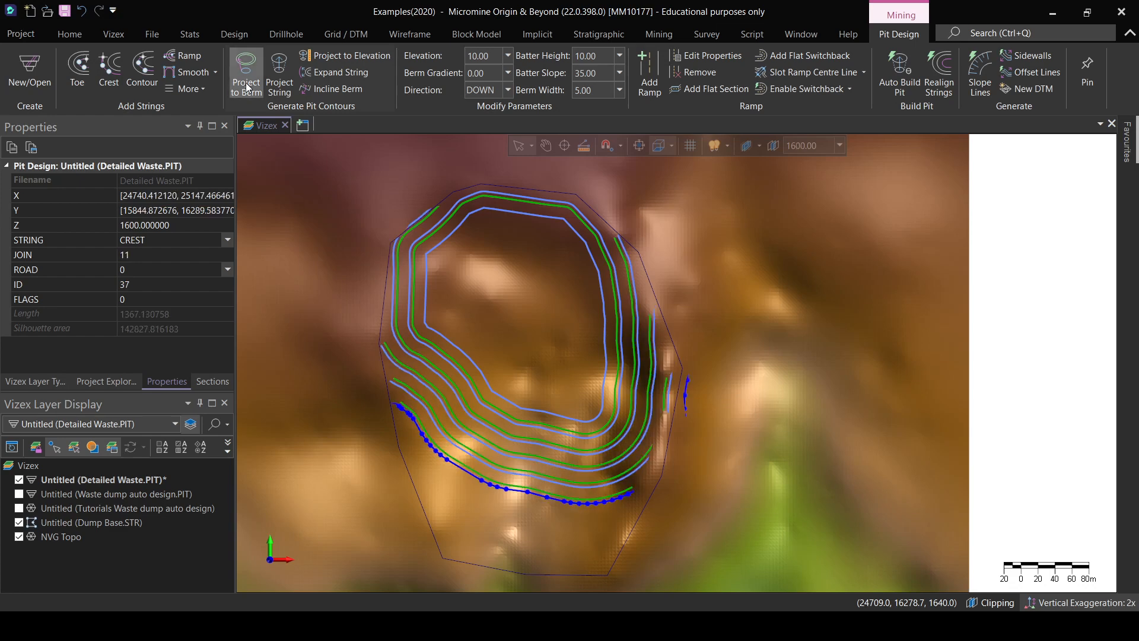
pyautogui.scroll(4, 636, 358)
pyautogui.moveTo(682, 501); pyautogui.dragTo(652, 275, button='middle')
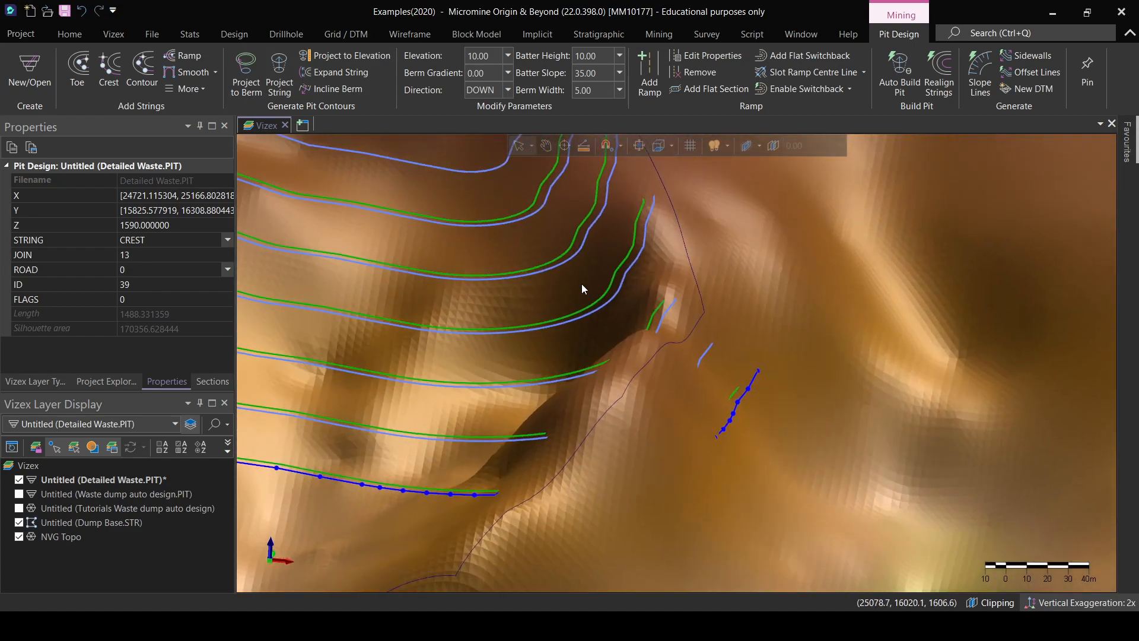
# Undo the berm projections back to the top crest and return to plan view.
pyautogui.press('Escape')
pyautogui.scroll(3, 581, 285)
pyautogui.scroll(3, 582, 285)
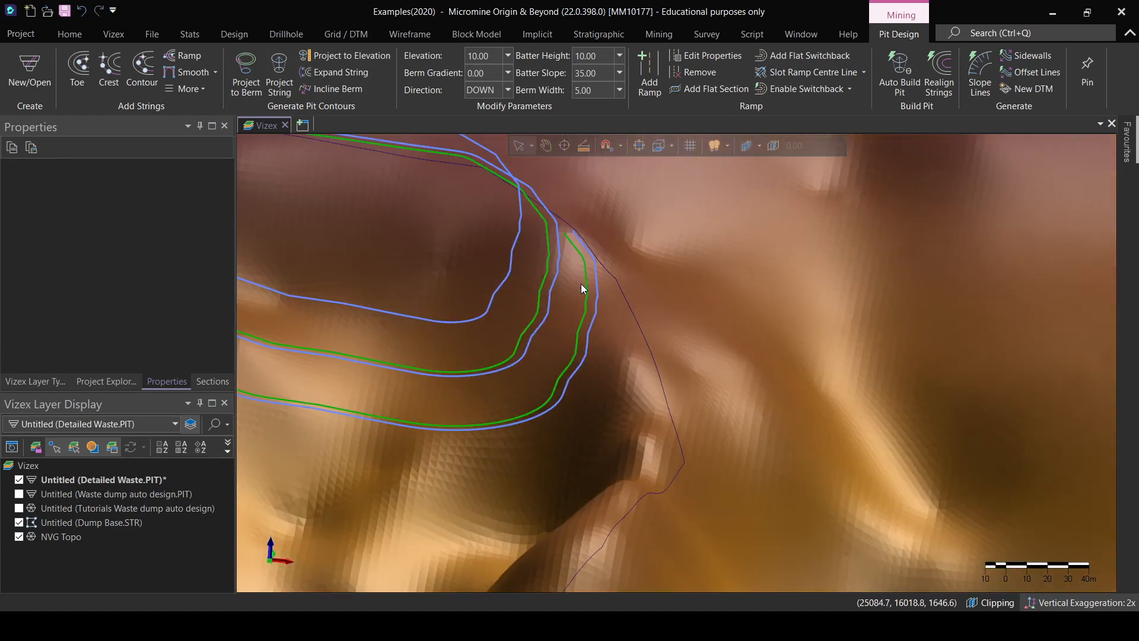
pyautogui.moveTo(466, 344); pyautogui.dragTo(535, 346, button='middle')
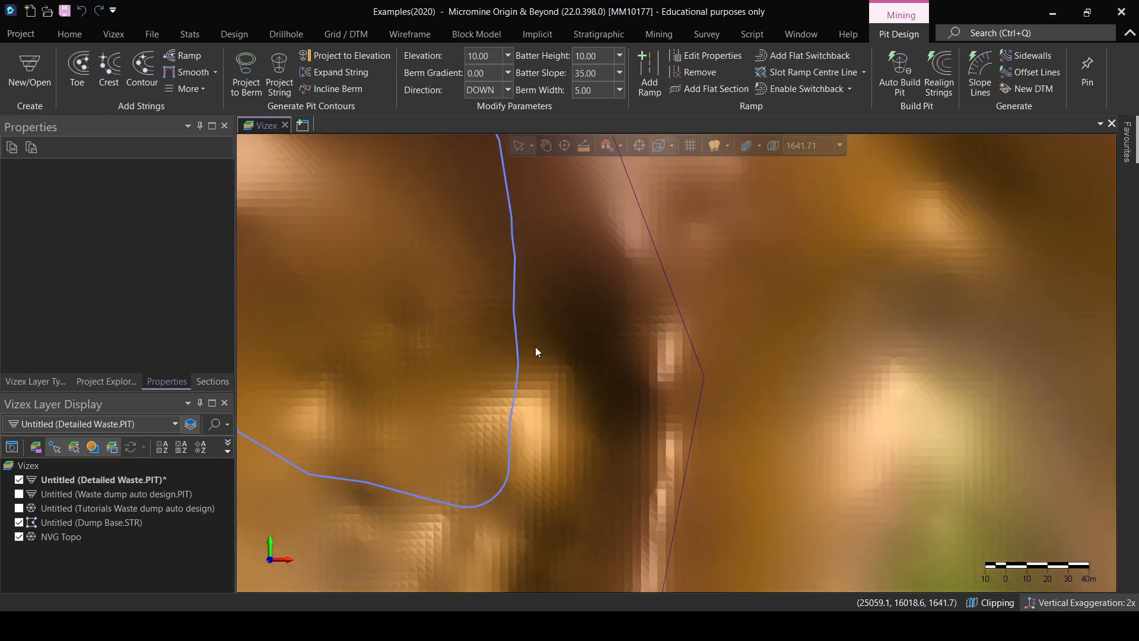
# Move points on the upper part of the top crest's eastern side further inward.
pyautogui.click(515, 319)
pyautogui.moveTo(514, 260); pyautogui.dragTo(495, 227)
pyautogui.hotkey('ctrl', 'z')
pyautogui.scroll(-8, 504, 301)
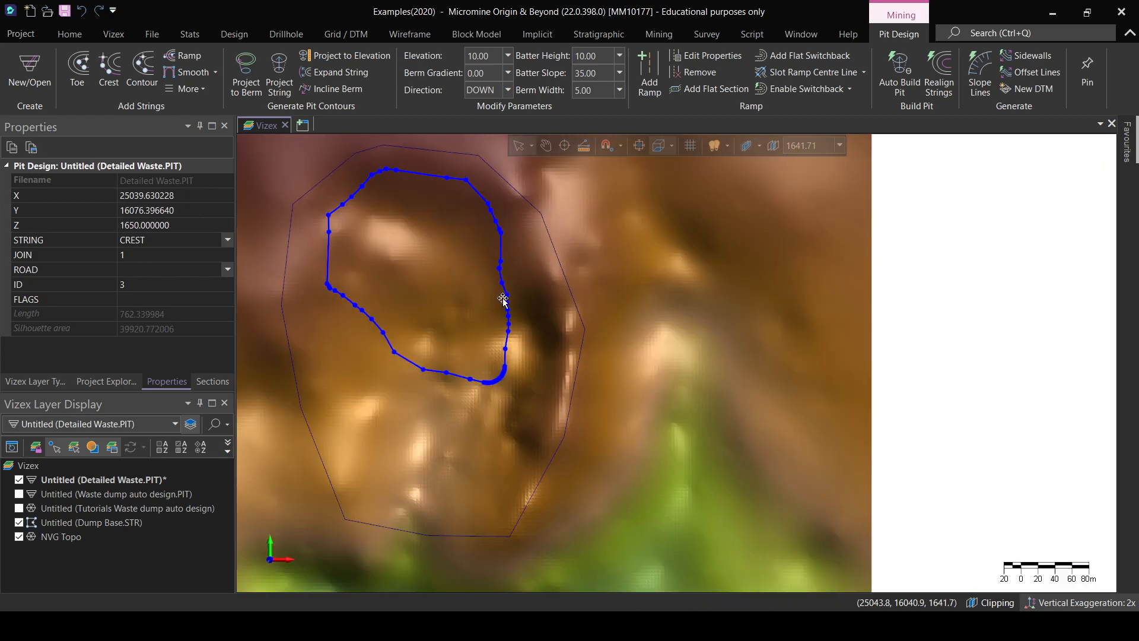
# Try to shift a group of points on the crest's lower eastern side inward together.
pyautogui.click(967, 329)
pyautogui.scroll(5, 563, 321)
pyautogui.moveTo(424, 294); pyautogui.dragTo(650, 407, button='middle')
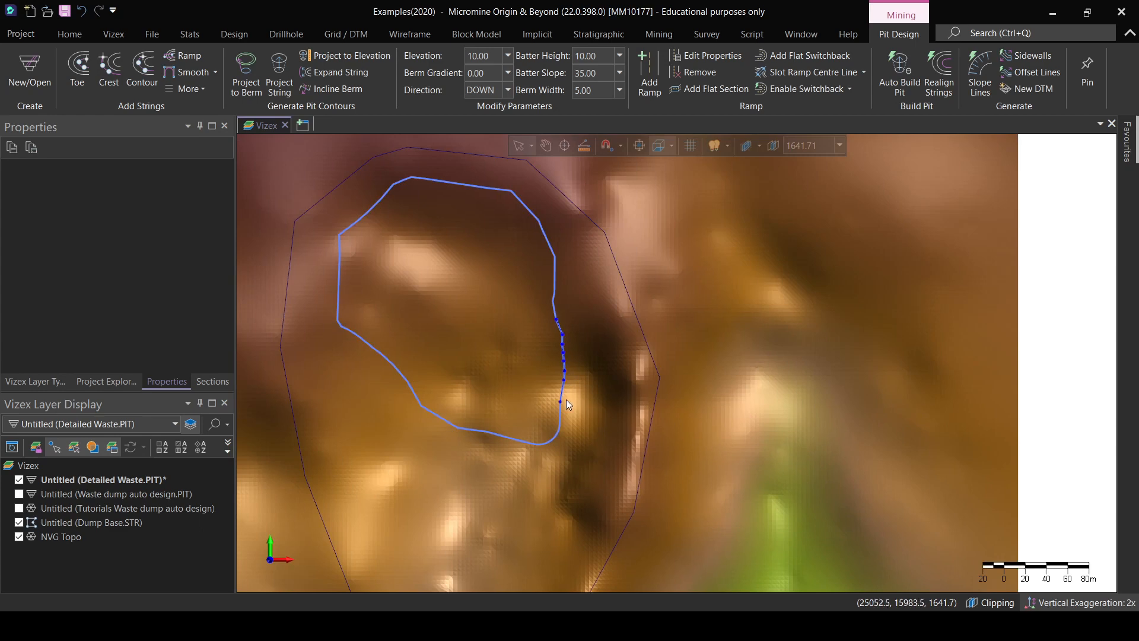
pyautogui.click(1054, 341)
pyautogui.scroll(4, 549, 311)
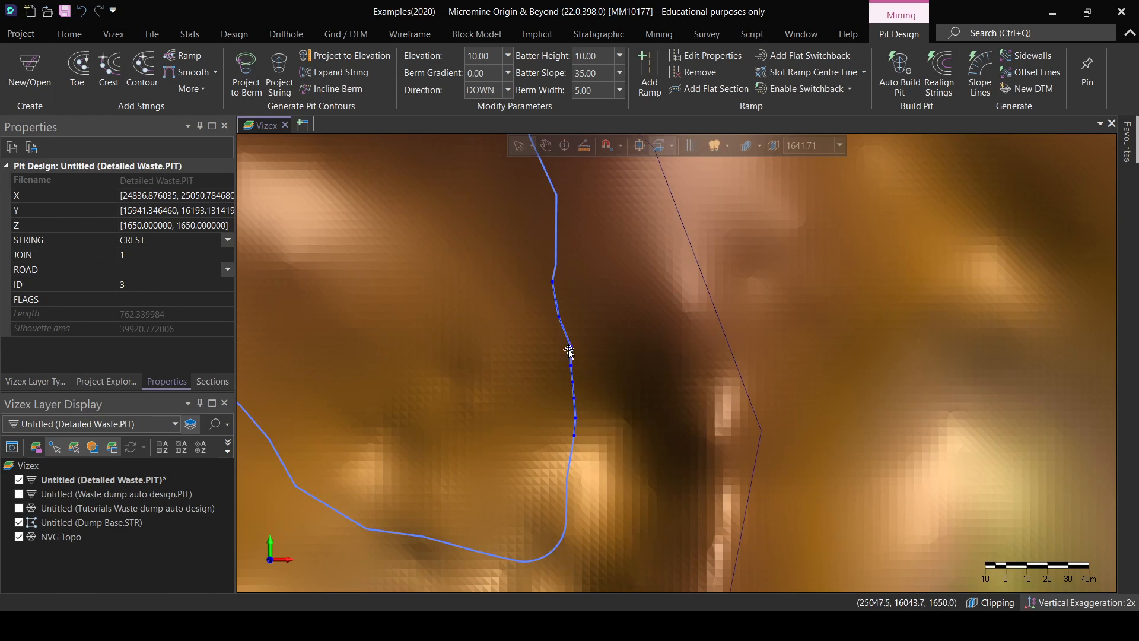
pyautogui.moveTo(561, 350); pyautogui.dragTo(559, 351)
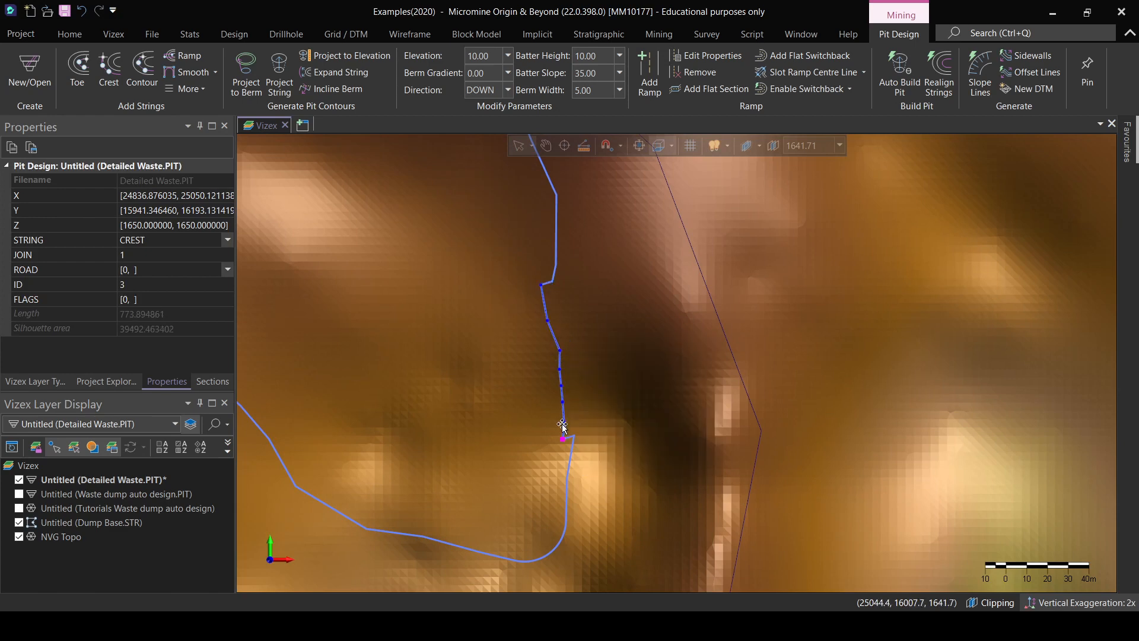
pyautogui.hotkey('ctrl', 'z')
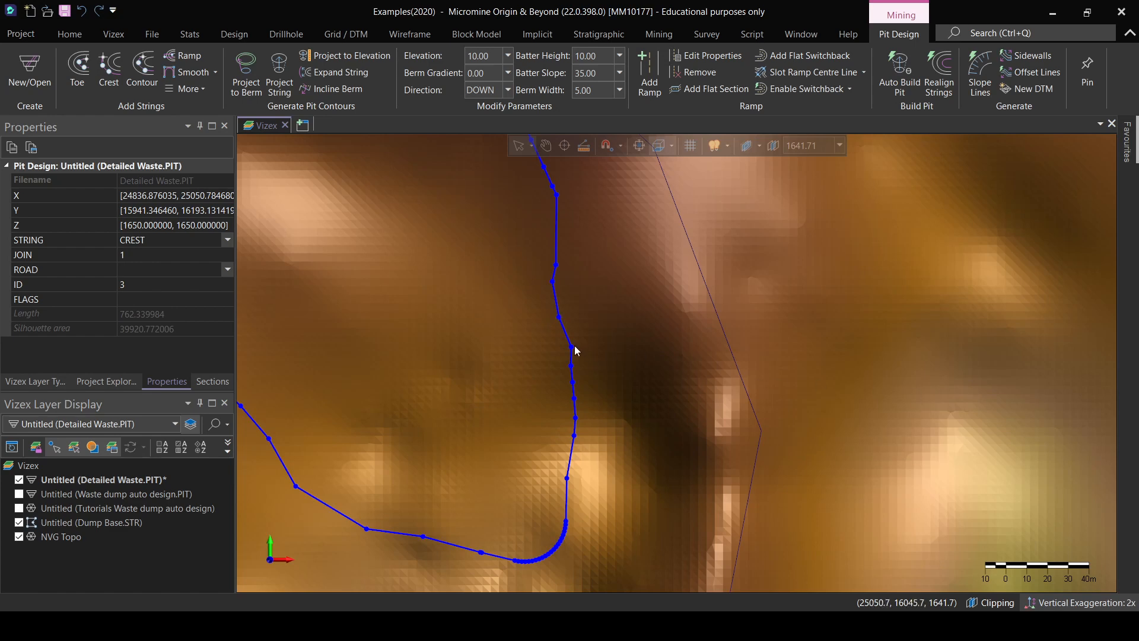
# Pull the protruding points on the crest's lower eastern side inward individually and straighten the kink above them.
pyautogui.moveTo(572, 348); pyautogui.dragTo(565, 441)
pyautogui.hotkey('ctrl', 'z')
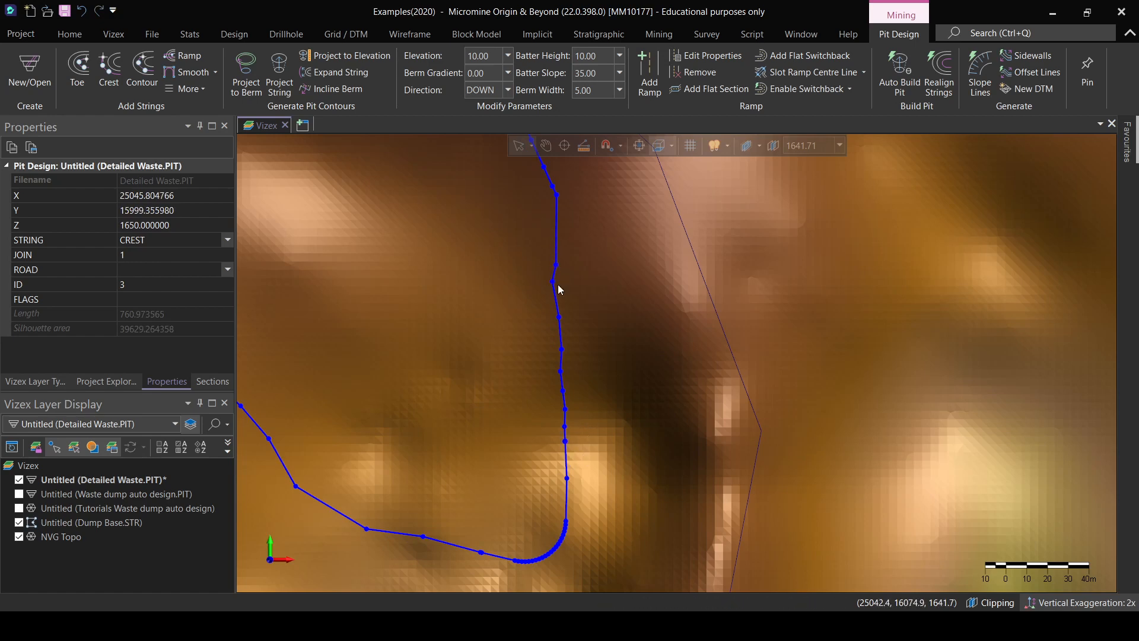
pyautogui.moveTo(553, 282); pyautogui.dragTo(560, 288)
# Adjust the points at the crest's northeastern bend so it runs smoothly into the straightened eastern side.
pyautogui.moveTo(572, 281); pyautogui.dragTo(574, 349, button='middle')
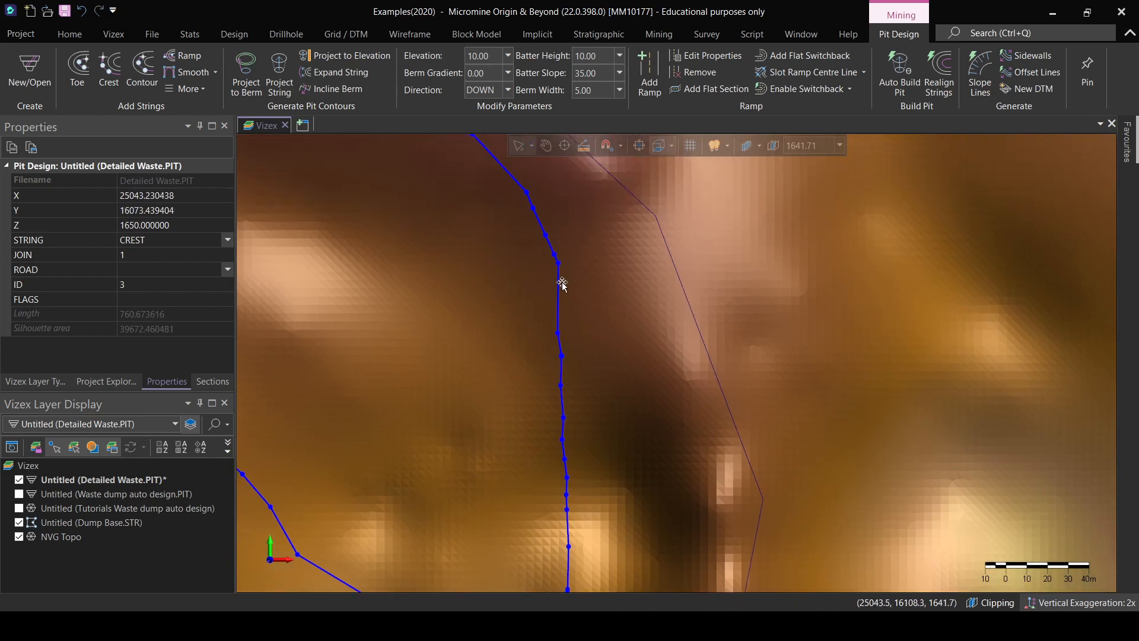
pyautogui.moveTo(559, 268); pyautogui.dragTo(553, 281)
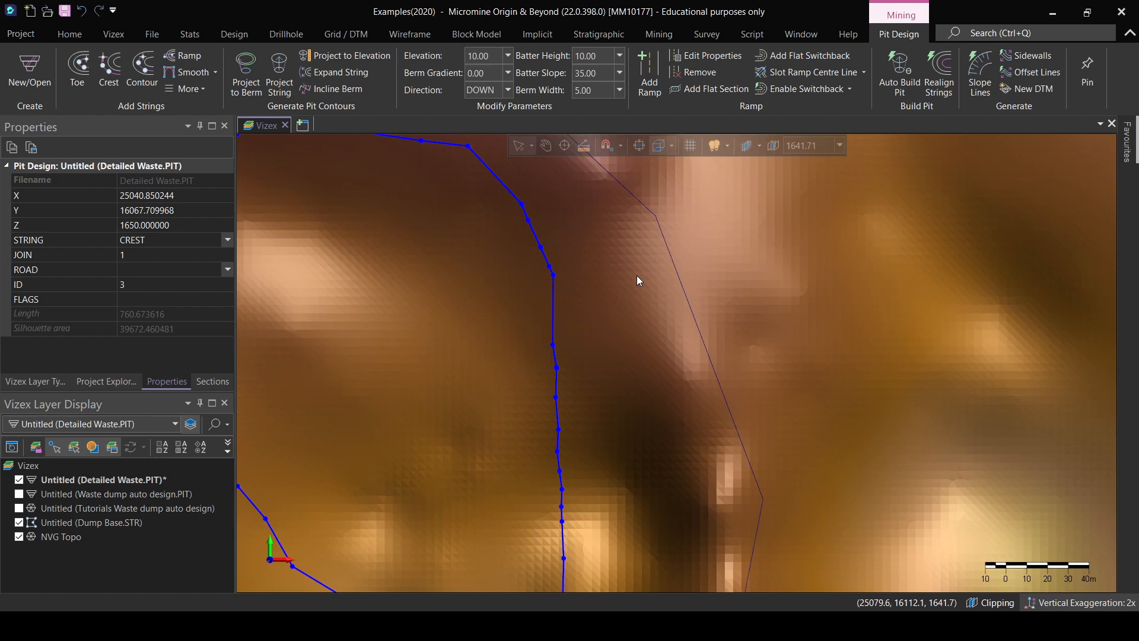
pyautogui.hotkey('ctrl', 'z')
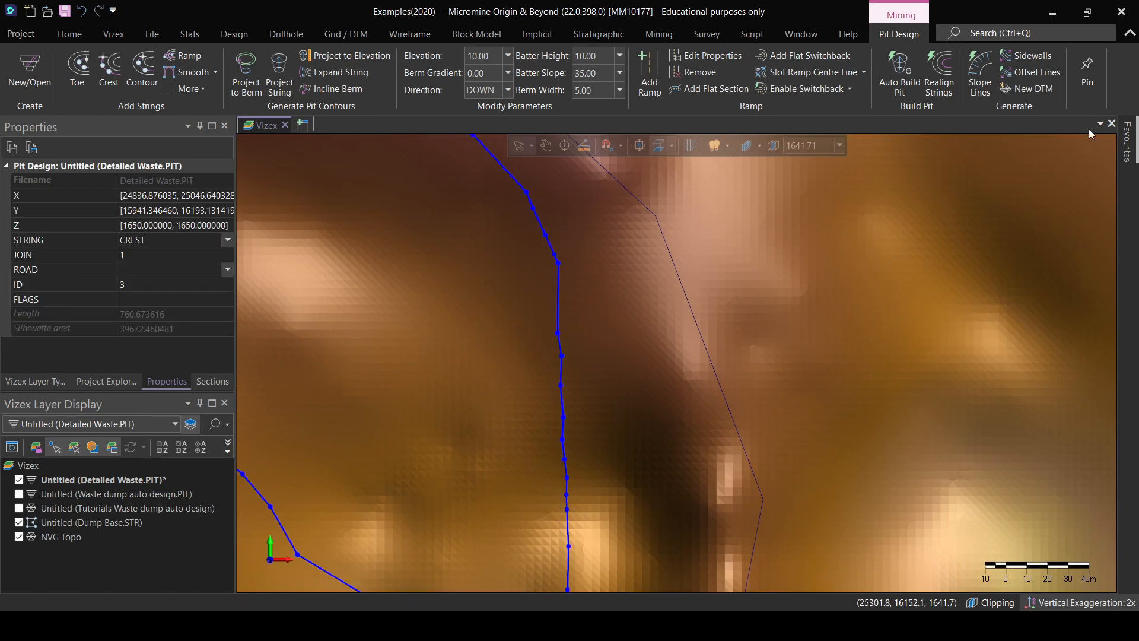
pyautogui.moveTo(559, 264); pyautogui.dragTo(553, 268)
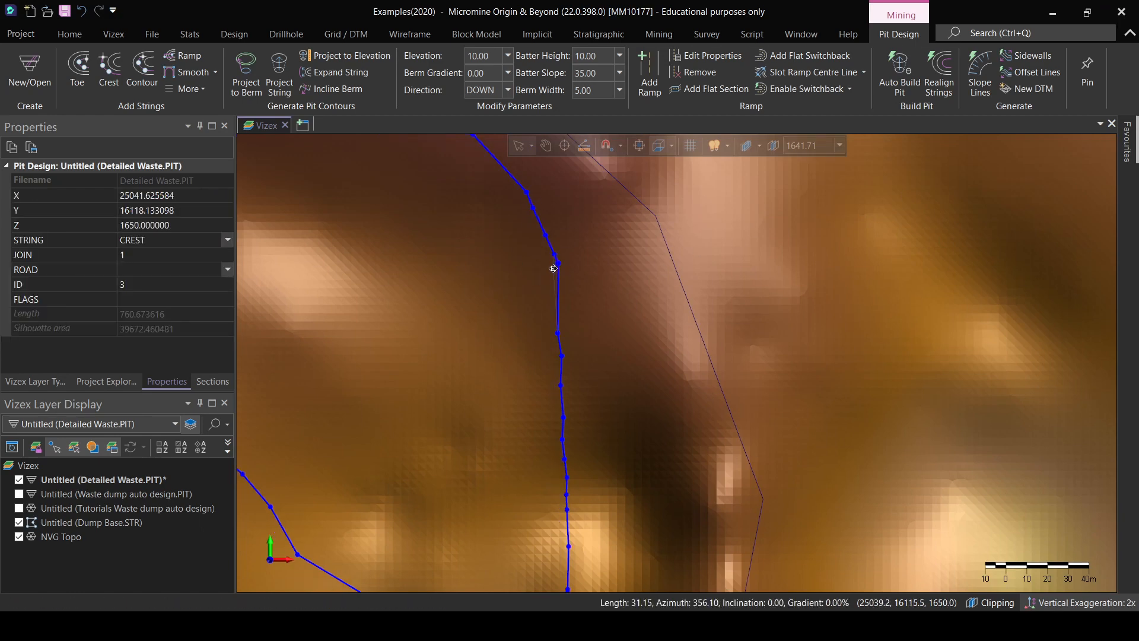
pyautogui.moveTo(557, 333); pyautogui.dragTo(562, 330)
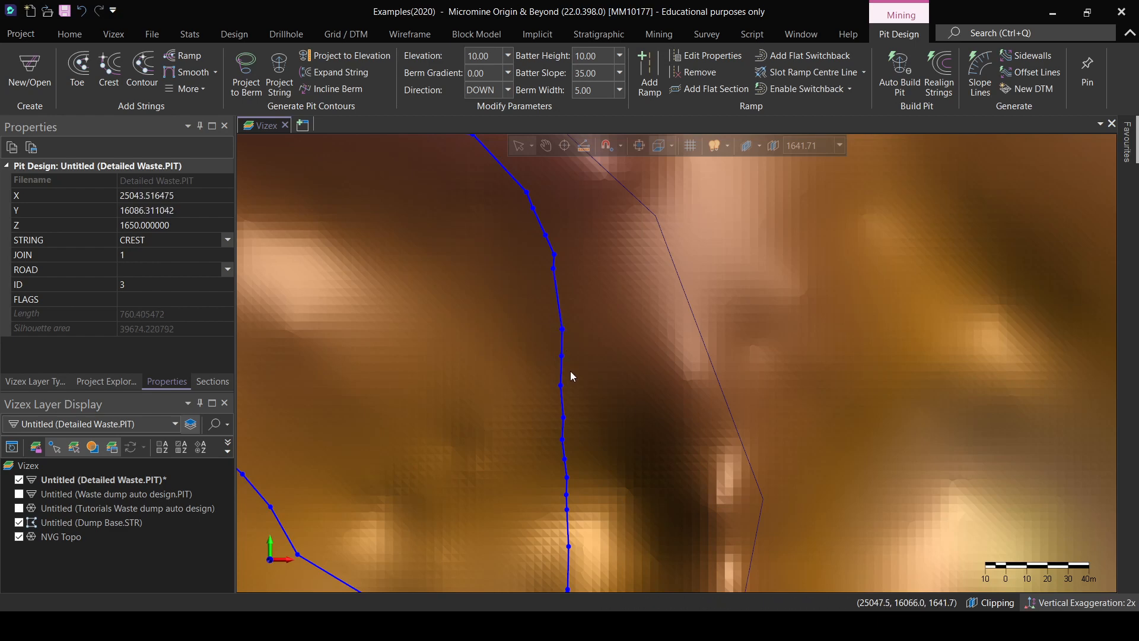
# Project the reshaped crest down berm by berm to elevation 1600 with batter height 10, batter slope 35 and berm width 5.
pyautogui.scroll(-3, 571, 373)
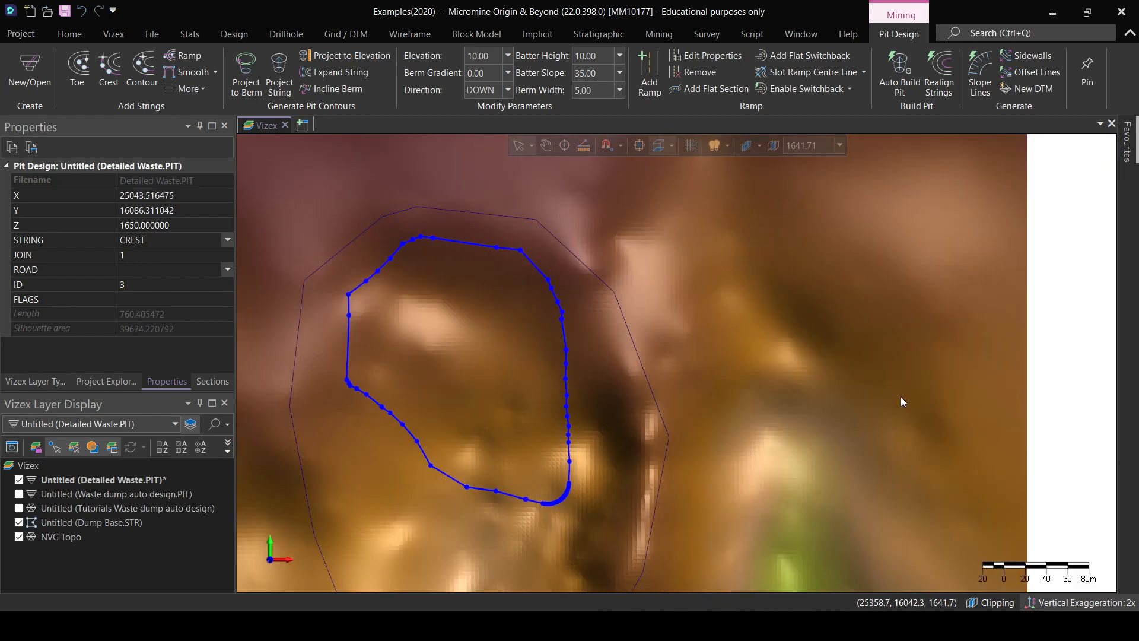
pyautogui.click(238, 82)
pyautogui.click(239, 82)
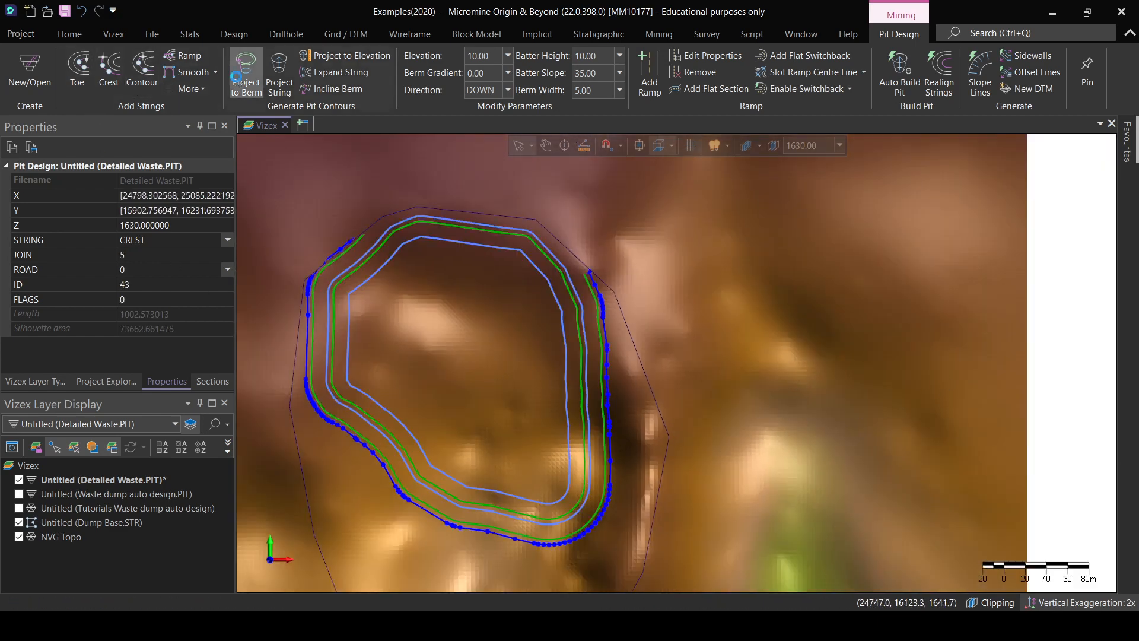
pyautogui.click(239, 82)
pyautogui.click(238, 82)
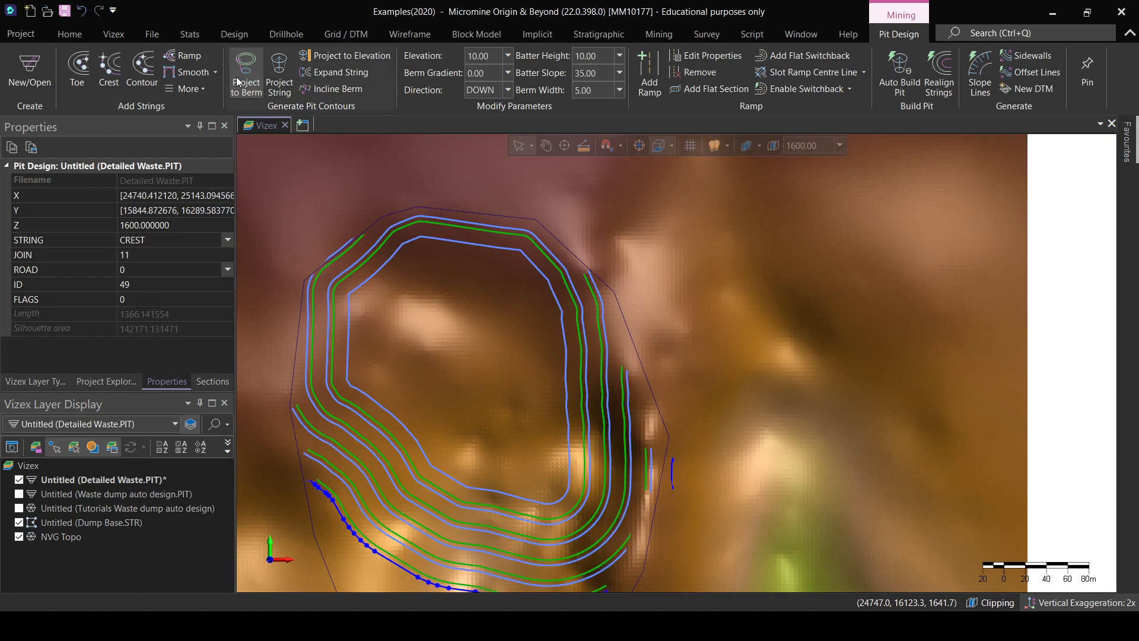
# Continue projecting berms down past elevation 1580 to the lower end of the dump base outline and inspect them in 3D.
pyautogui.scroll(3, 656, 515)
pyautogui.scroll(-3, 695, 395)
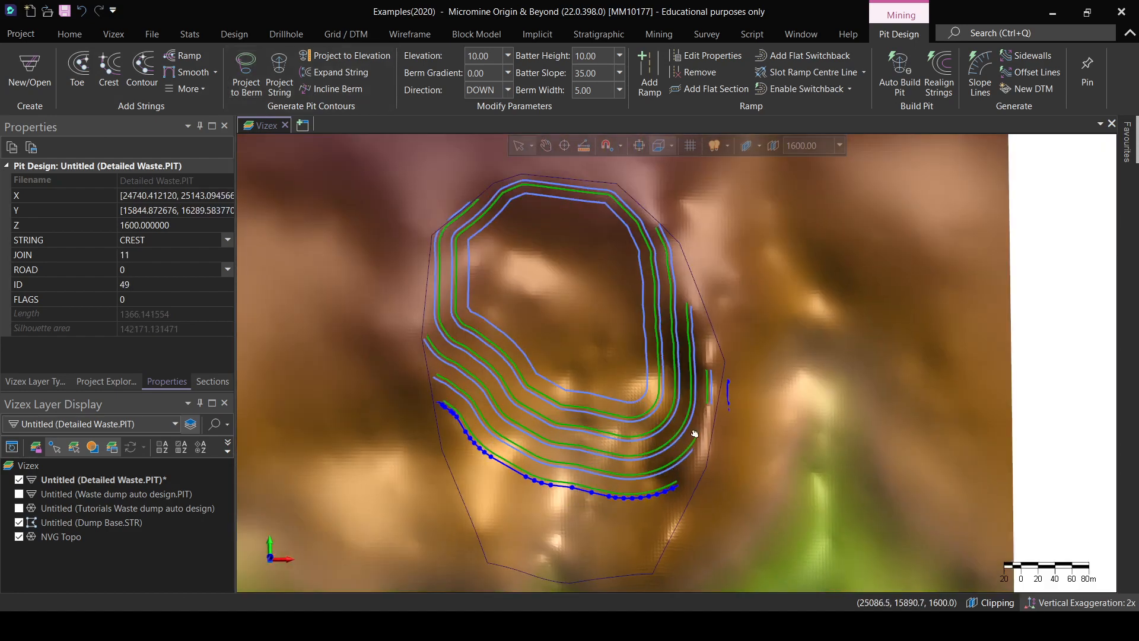
pyautogui.click(242, 71)
pyautogui.click(241, 70)
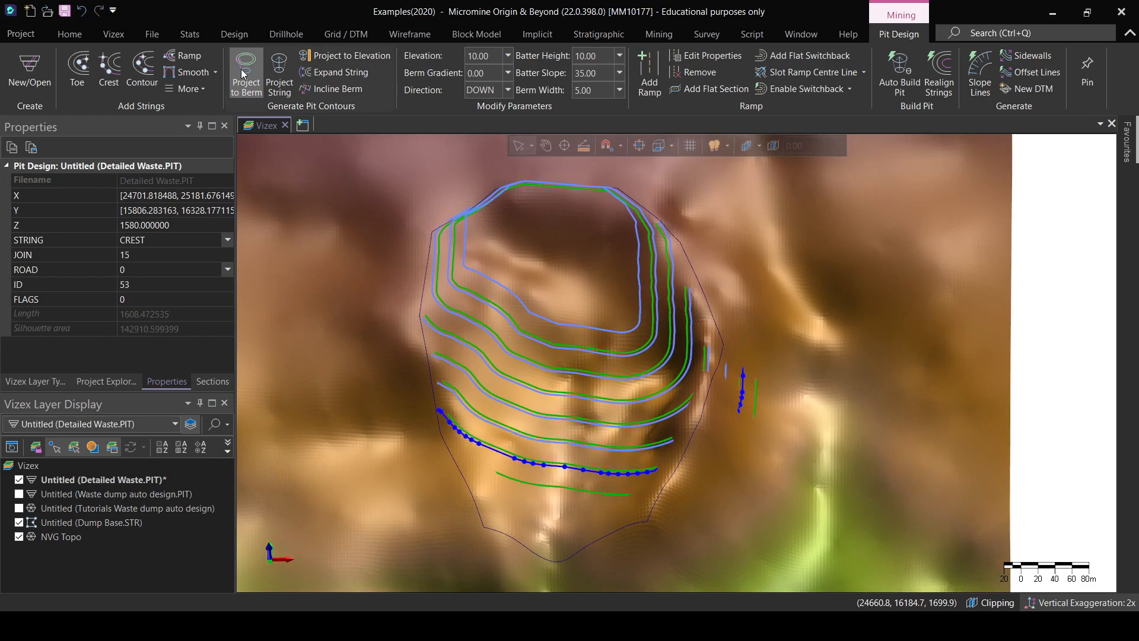
pyautogui.click(241, 70)
pyautogui.click(242, 70)
pyautogui.click(242, 70)
pyautogui.click(242, 70)
pyautogui.click(241, 70)
pyautogui.moveTo(736, 415); pyautogui.dragTo(663, 332, button='right')
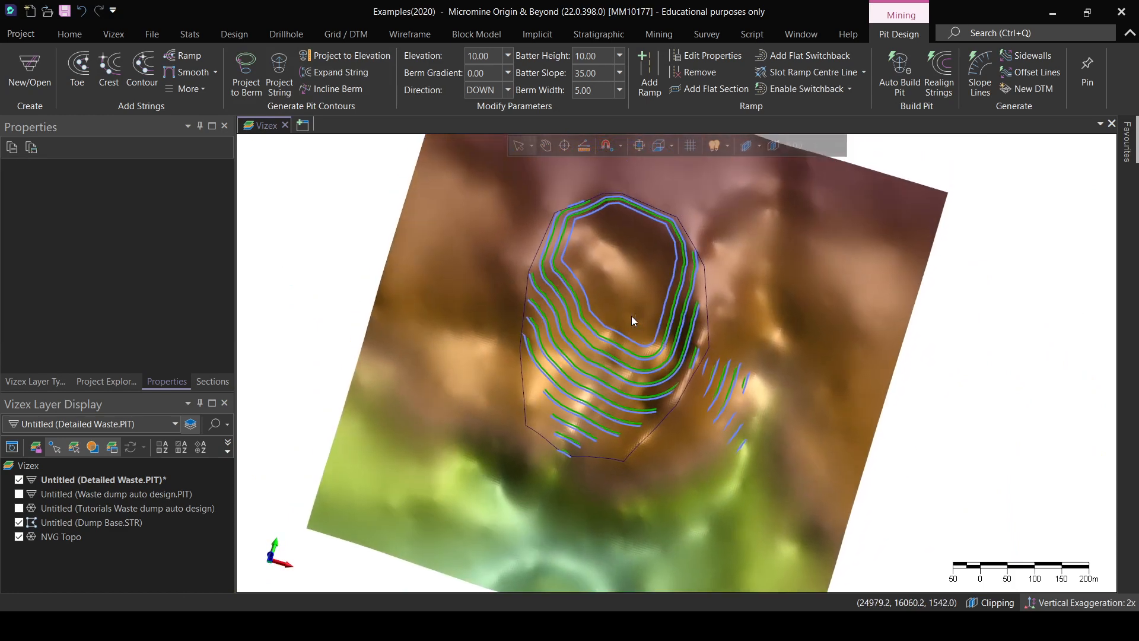
# Undo all the berm projections until only the reshaped top crest is left.
pyautogui.hotkey('ctrl', 'z')
pyautogui.hotkey('ctrl', 'z')
pyautogui.hotkey('ctrl', 'z')
pyautogui.hotkey('ctrl', 'z')
pyautogui.hotkey('ctrl', 'z')
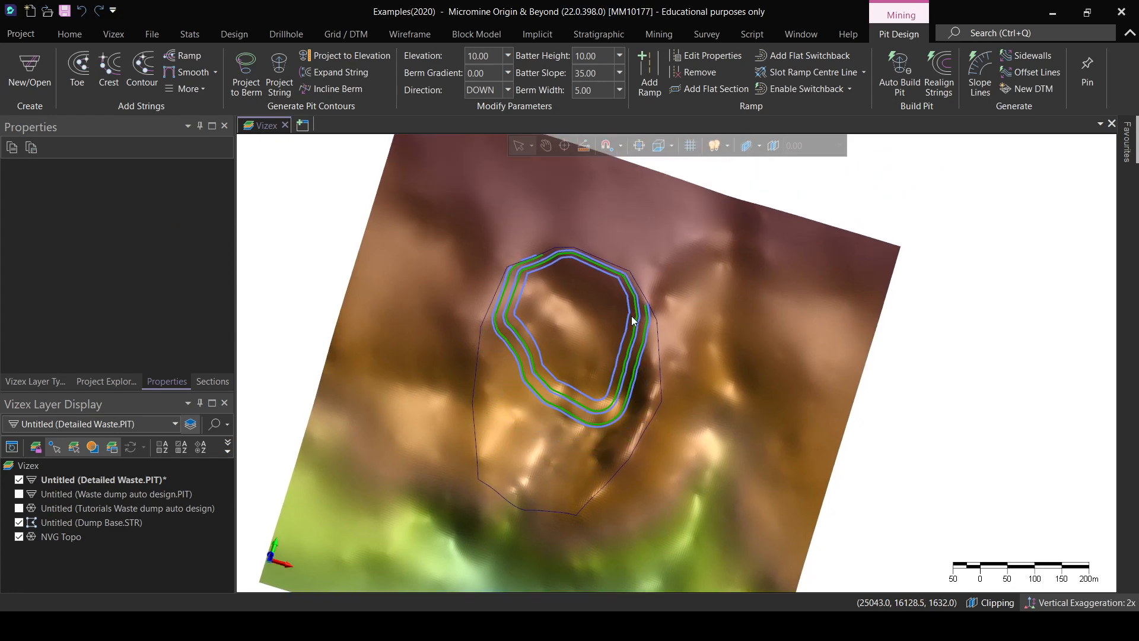
pyautogui.hotkey('ctrl', 'z')
pyautogui.hotkey('ctrl', 'z')
pyautogui.hotkey('ctrl', 'z')
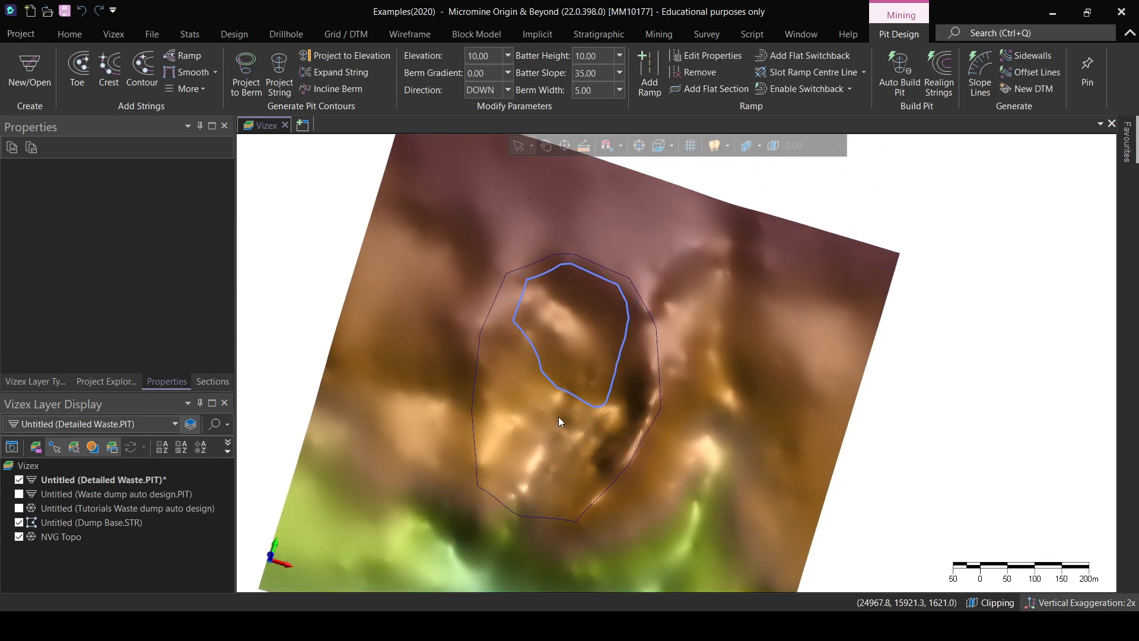
# Examine the top crest and the dump base outline in plan view to find a starting point for the ramp.
pyautogui.hotkey('ctrl', 'z')
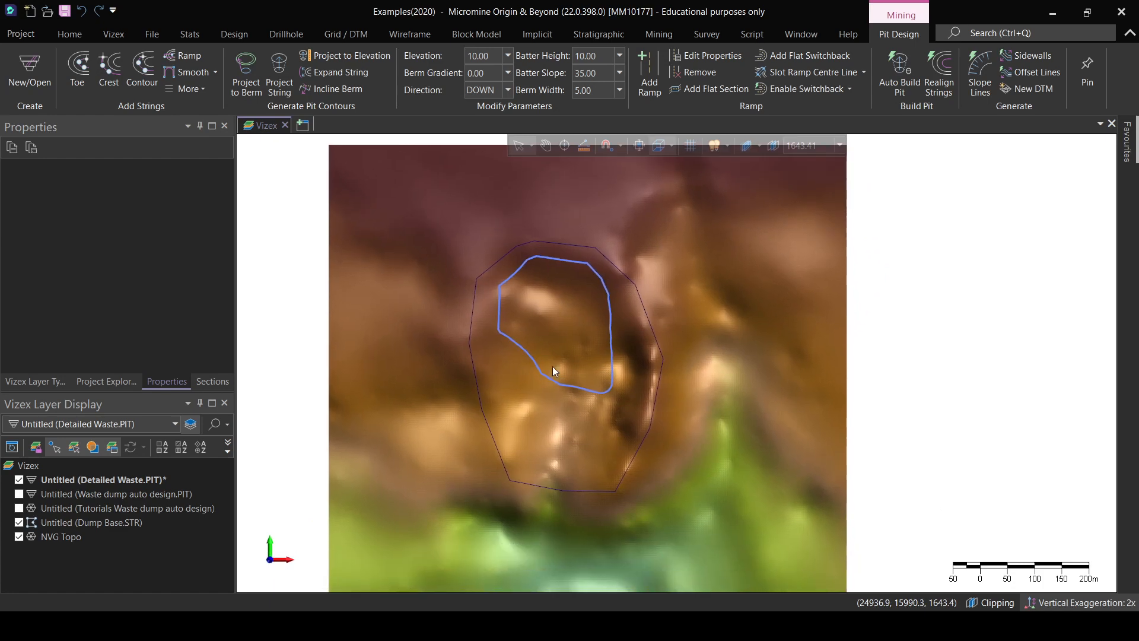
pyautogui.scroll(3, 553, 365)
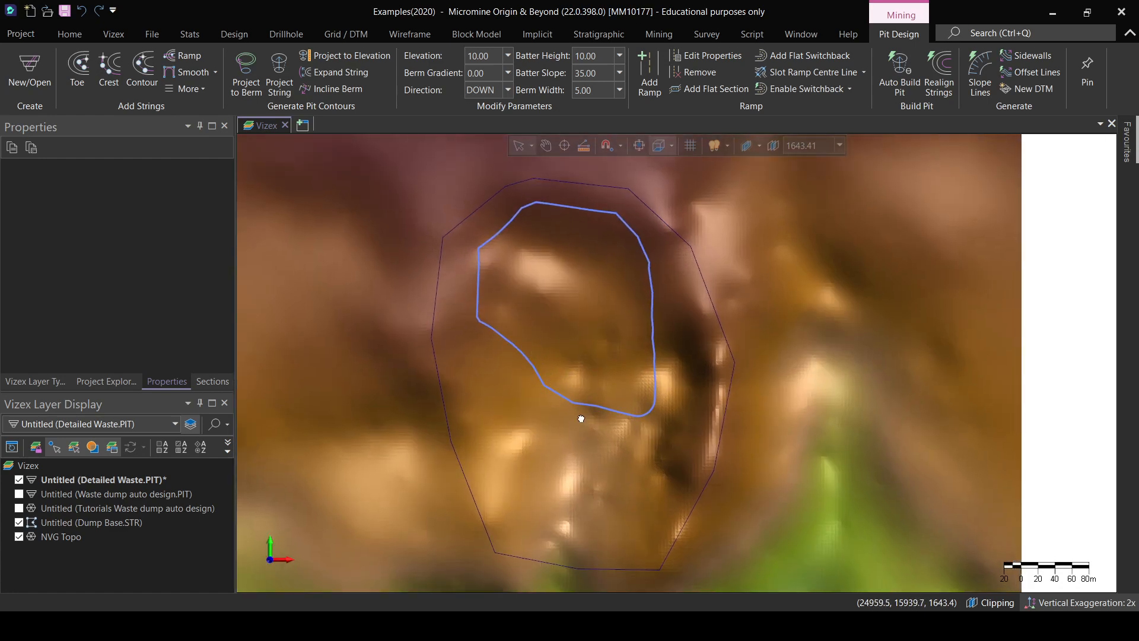
pyautogui.moveTo(582, 417); pyautogui.dragTo(613, 395, button='middle')
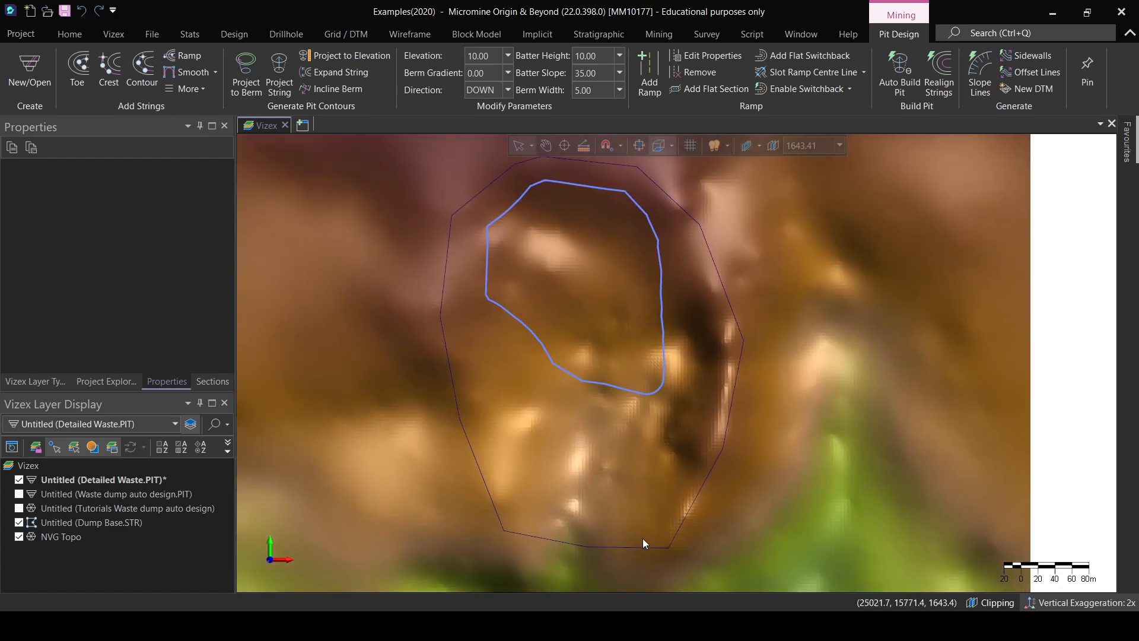
pyautogui.moveTo(643, 539)
pyautogui.mouseDown(button='middle')
pyautogui.moveTo(582, 394)
pyautogui.moveTo(503, 320)
pyautogui.moveTo(552, 191)
pyautogui.mouseUp(button='middle')
pyautogui.moveTo(624, 307); pyautogui.dragTo(565, 322, button='middle')
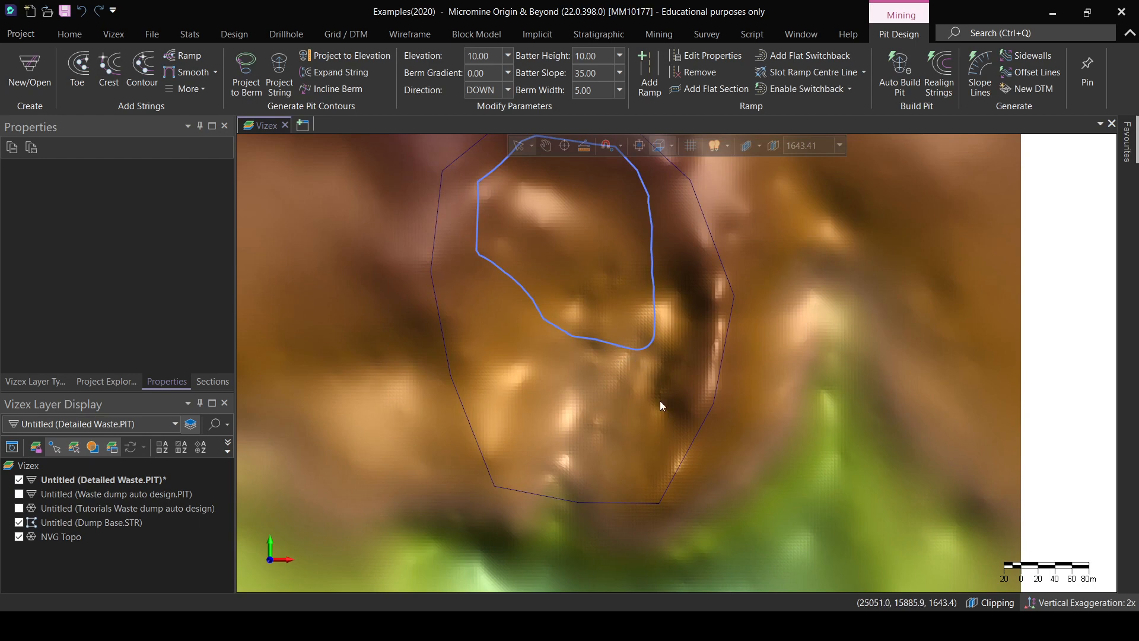
pyautogui.moveTo(590, 490); pyautogui.dragTo(776, 440, button='middle')
pyautogui.moveTo(653, 447); pyautogui.dragTo(530, 400, button='middle')
pyautogui.click(529, 400)
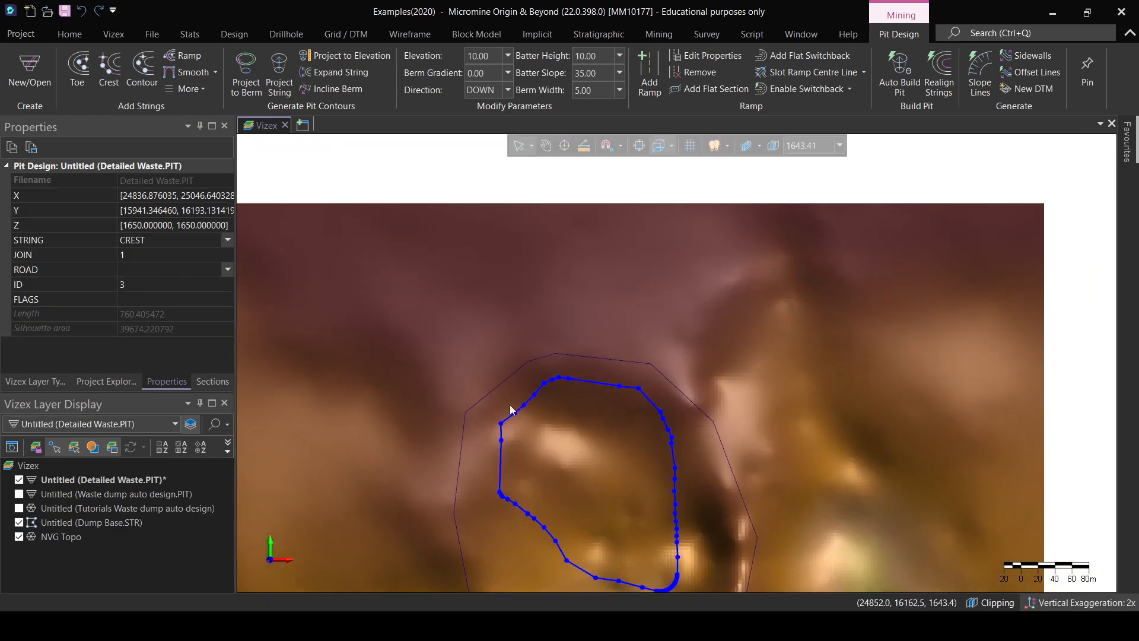
pyautogui.moveTo(614, 375); pyautogui.dragTo(660, 282, button='middle')
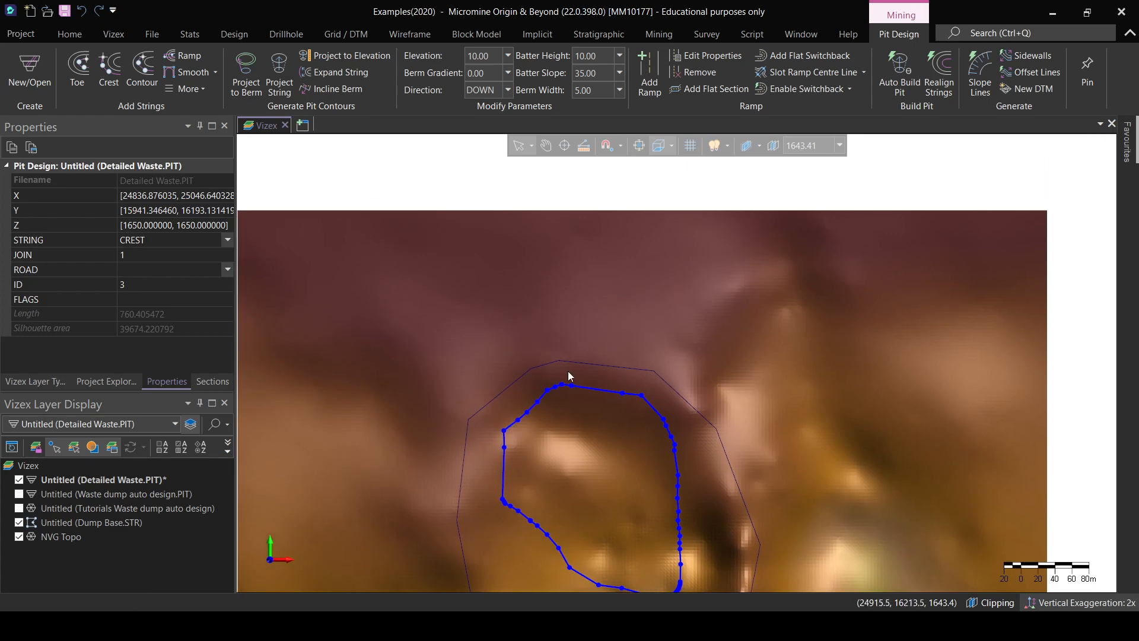
pyautogui.moveTo(586, 338); pyautogui.dragTo(578, 313, button='middle')
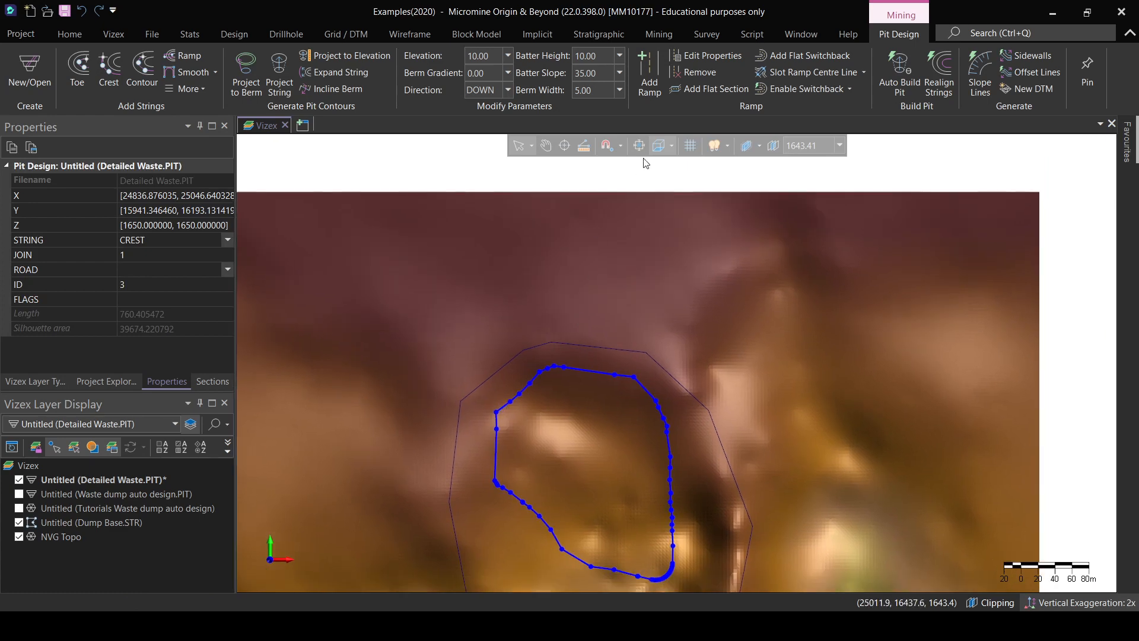
pyautogui.click(646, 80)
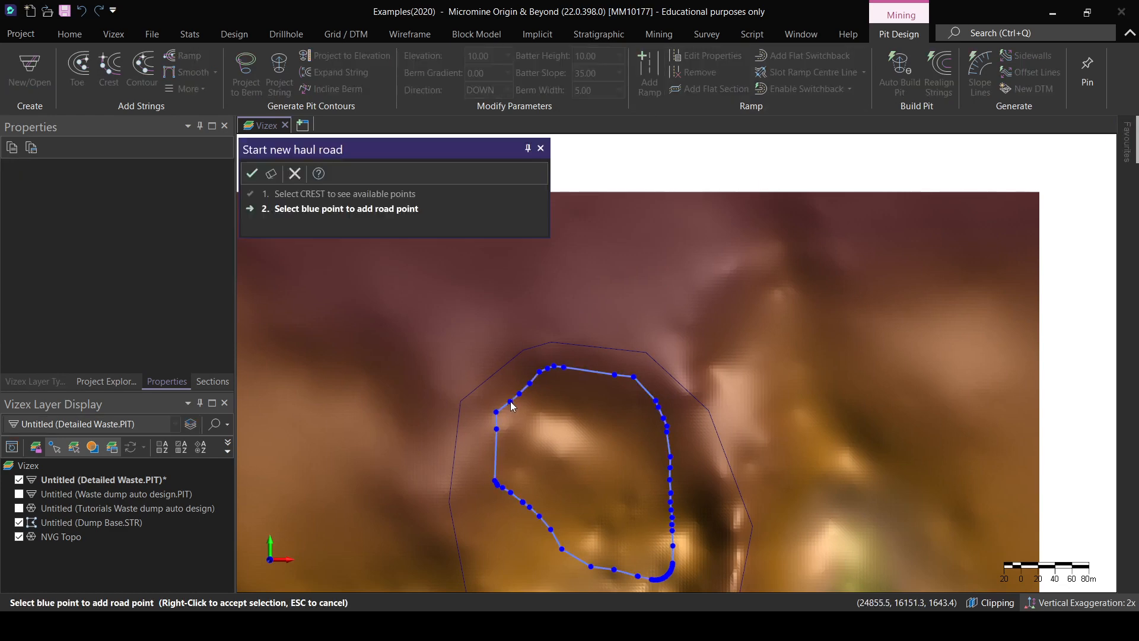
pyautogui.click(511, 401)
pyautogui.rightClick(511, 402)
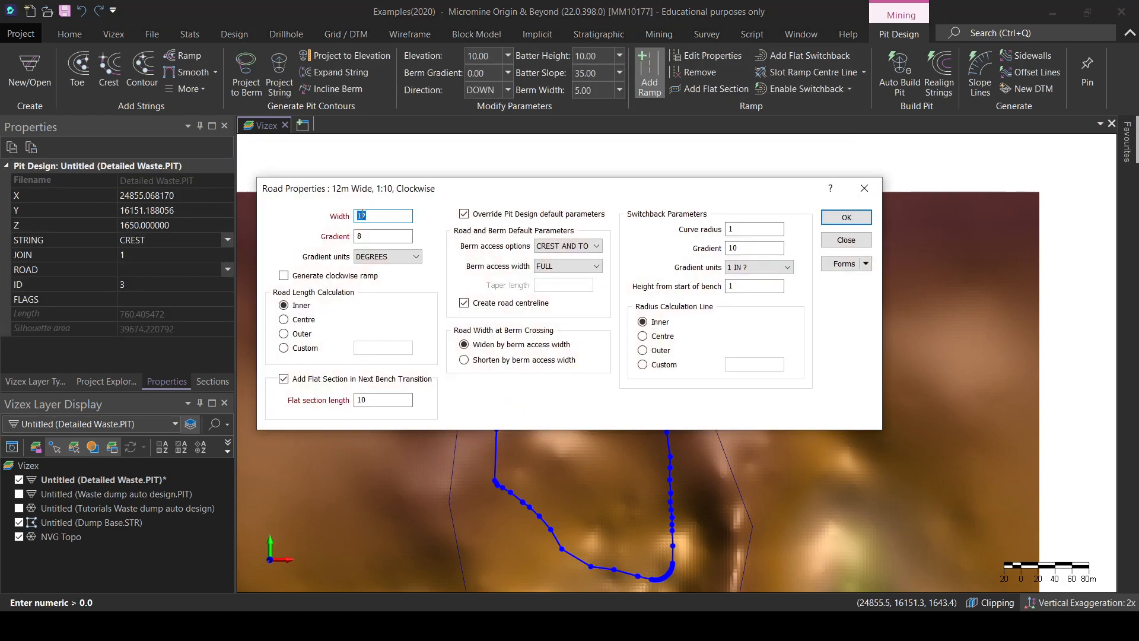
pyautogui.click(379, 237)
pyautogui.click(865, 188)
pyautogui.moveTo(448, 179); pyautogui.dragTo(327, 269, button='middle')
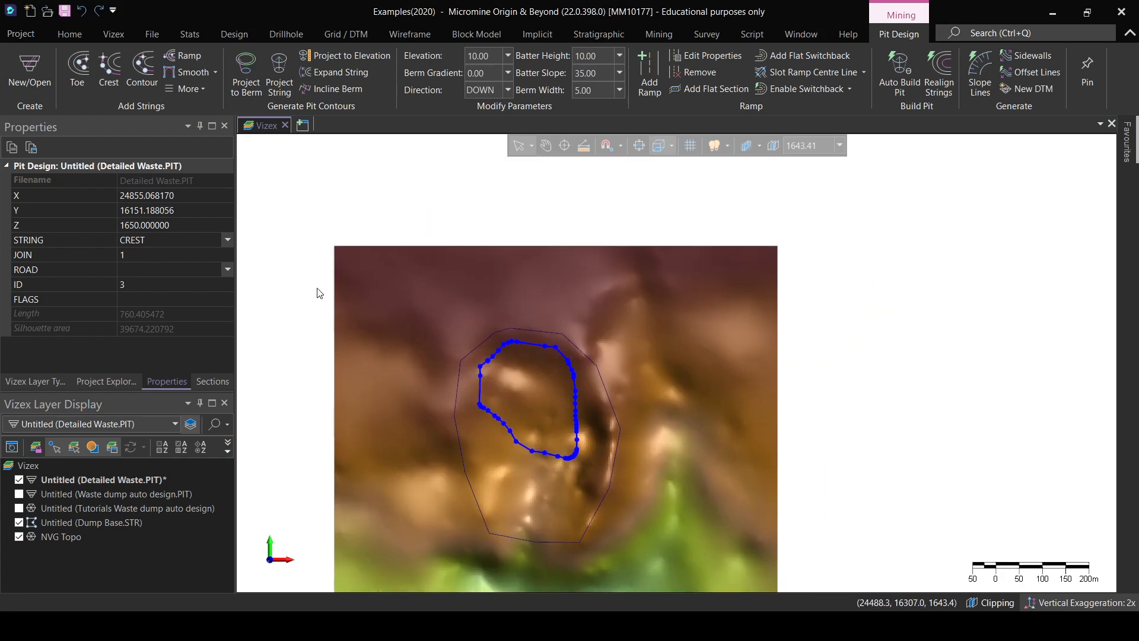
pyautogui.click(318, 287)
# Try an anticlockwise ramp at a northwestern point of the crest, 12 m wide with a gradient of 8 degrees, and undo it.
pyautogui.click(654, 72)
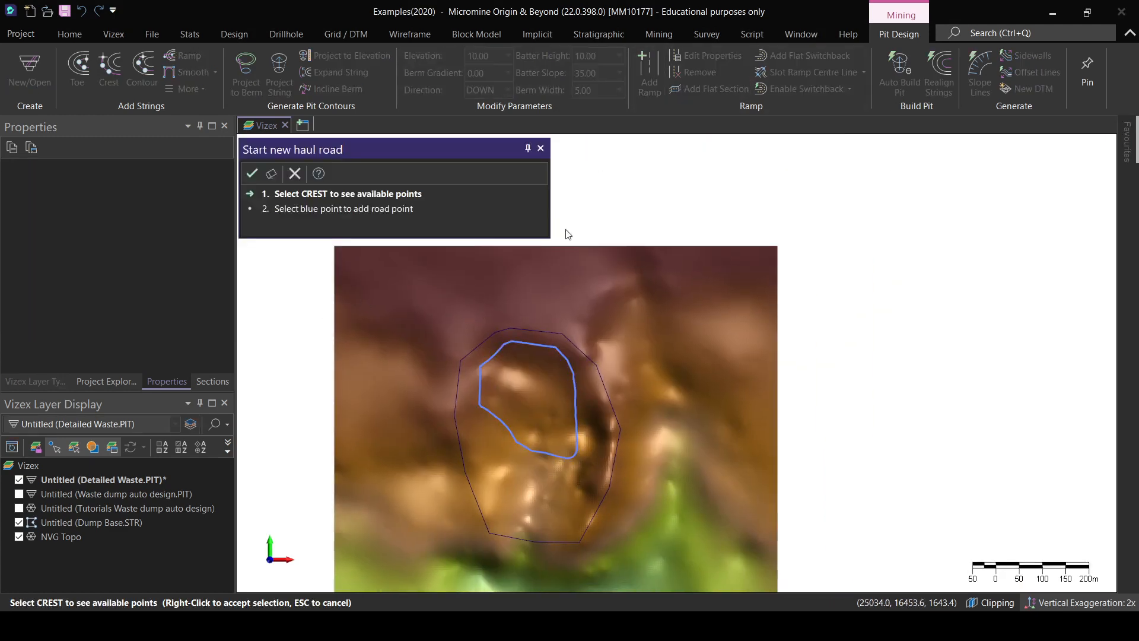
pyautogui.scroll(2, 494, 378)
pyautogui.click(486, 346)
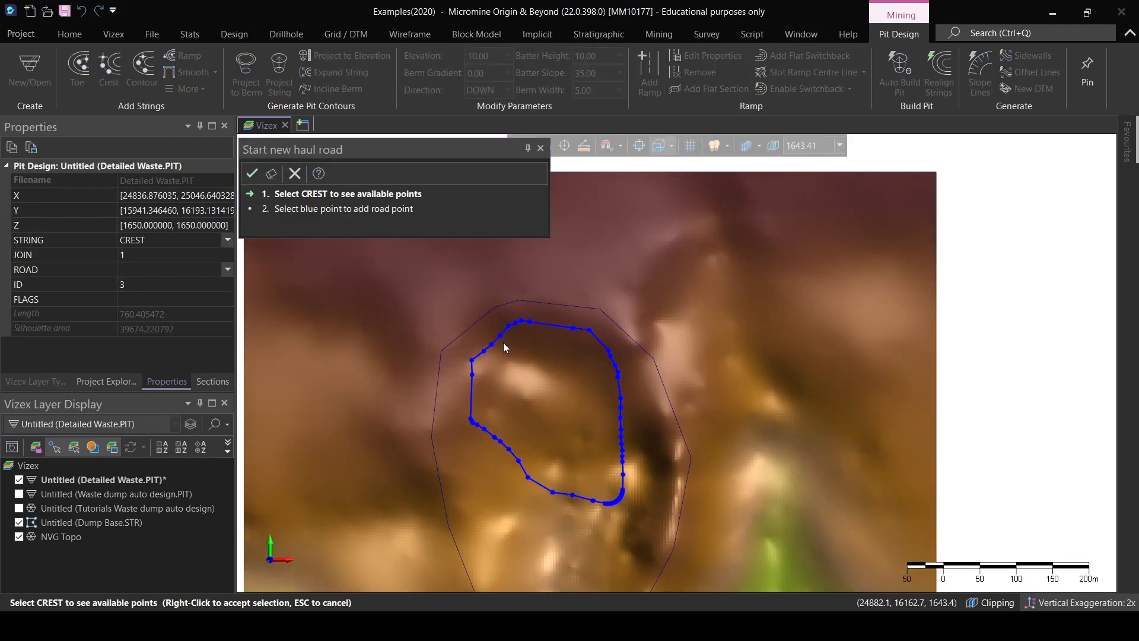
pyautogui.moveTo(504, 343)
pyautogui.scroll(3, 493, 356)
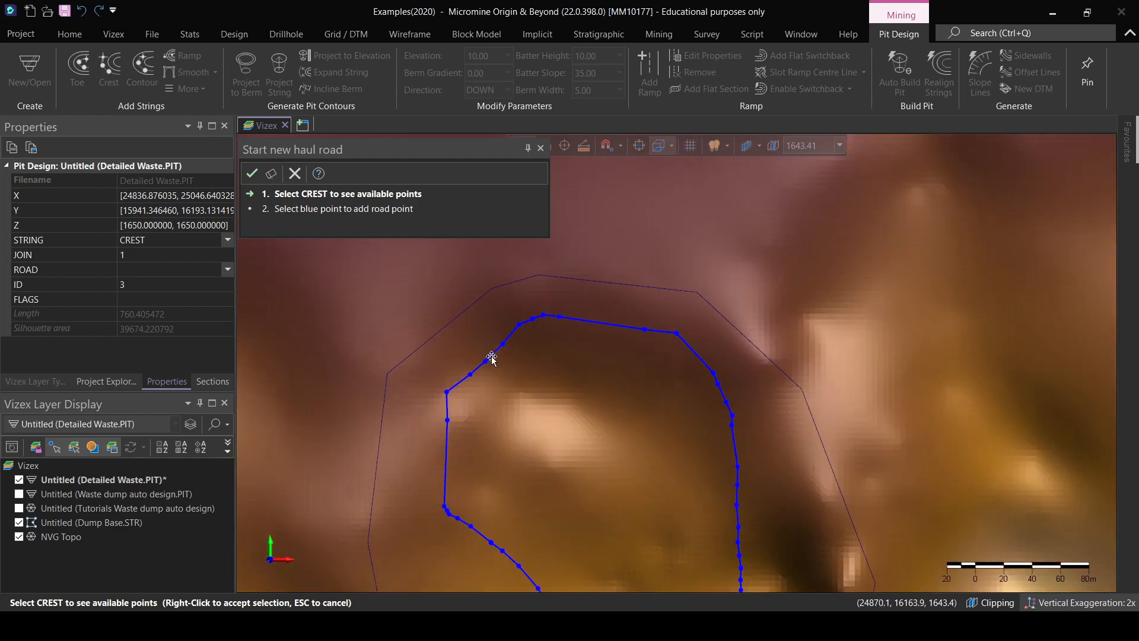
pyautogui.press('Escape')
pyautogui.click(489, 363)
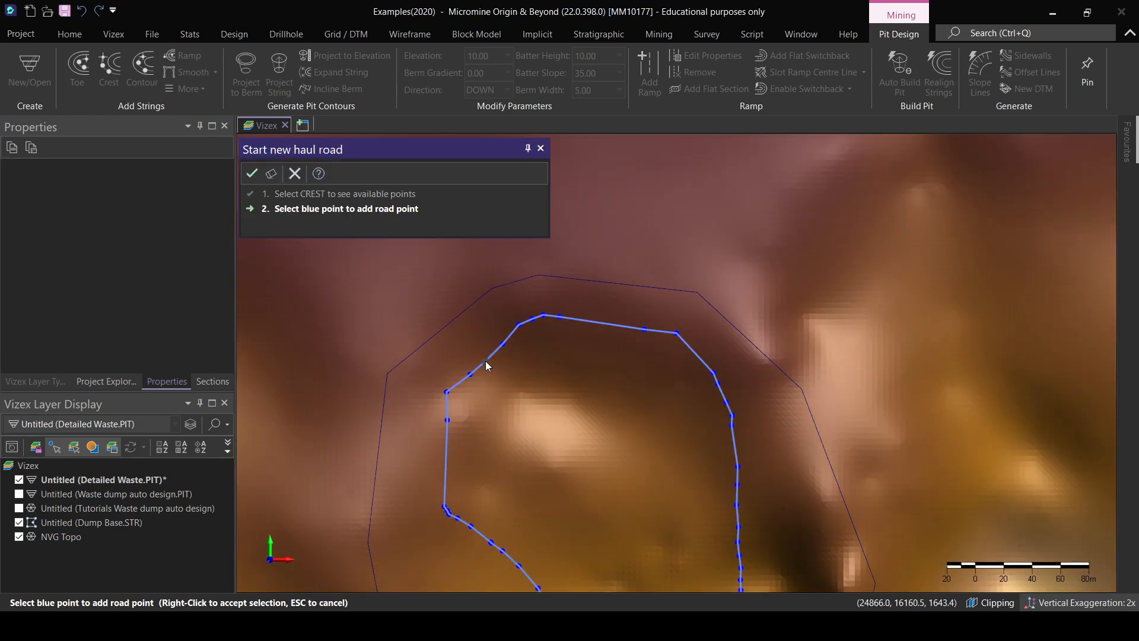
pyautogui.click(486, 362)
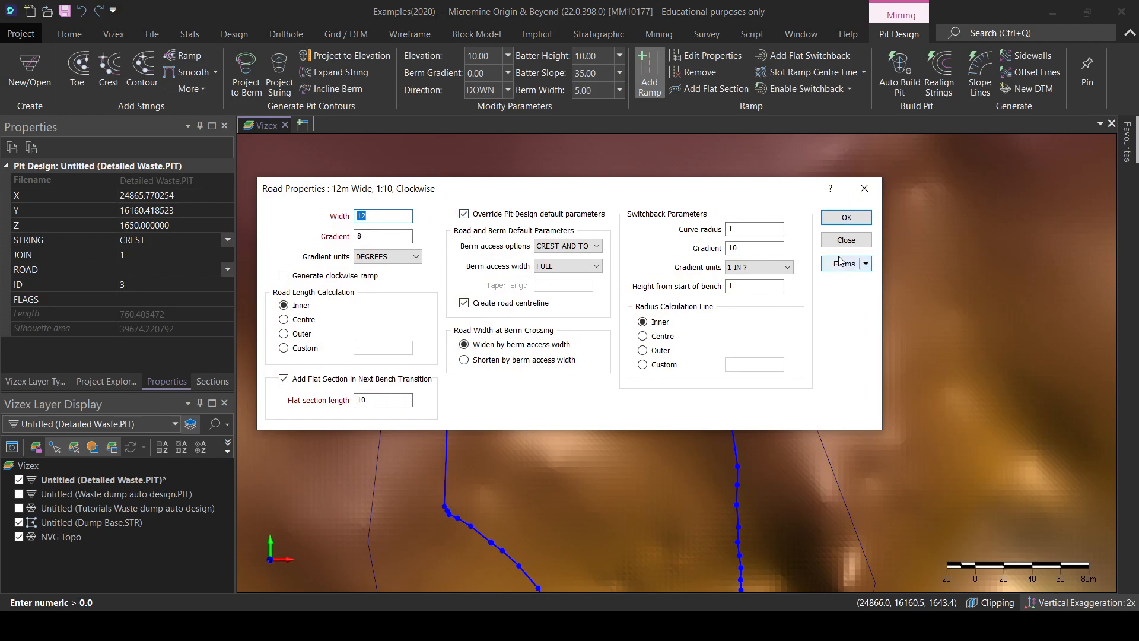
pyautogui.click(847, 217)
pyautogui.scroll(-2, 702, 276)
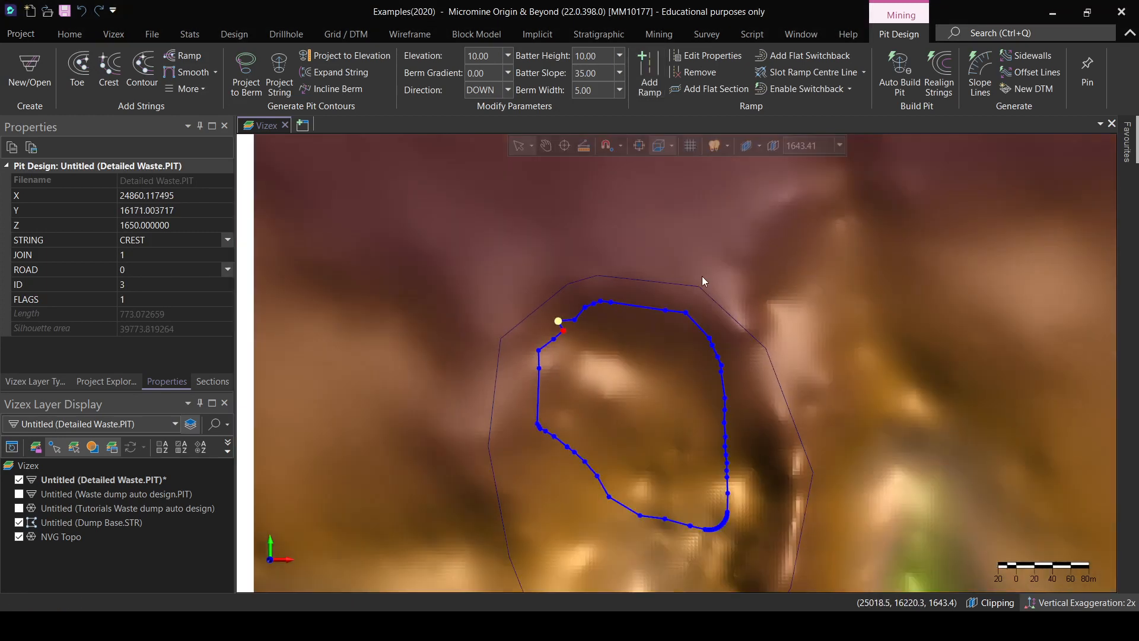
pyautogui.click(665, 297)
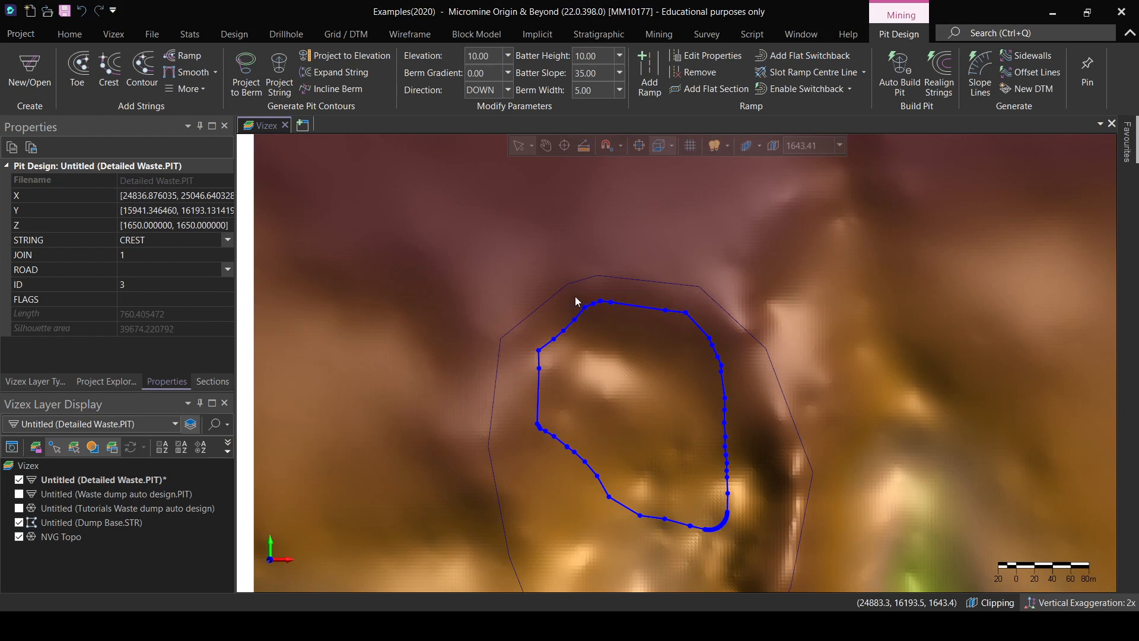
# Add a clockwise ramp at a northwestern point of the 1650 crest, 12 m wide with a gradient of 8 degrees.
pyautogui.click(649, 72)
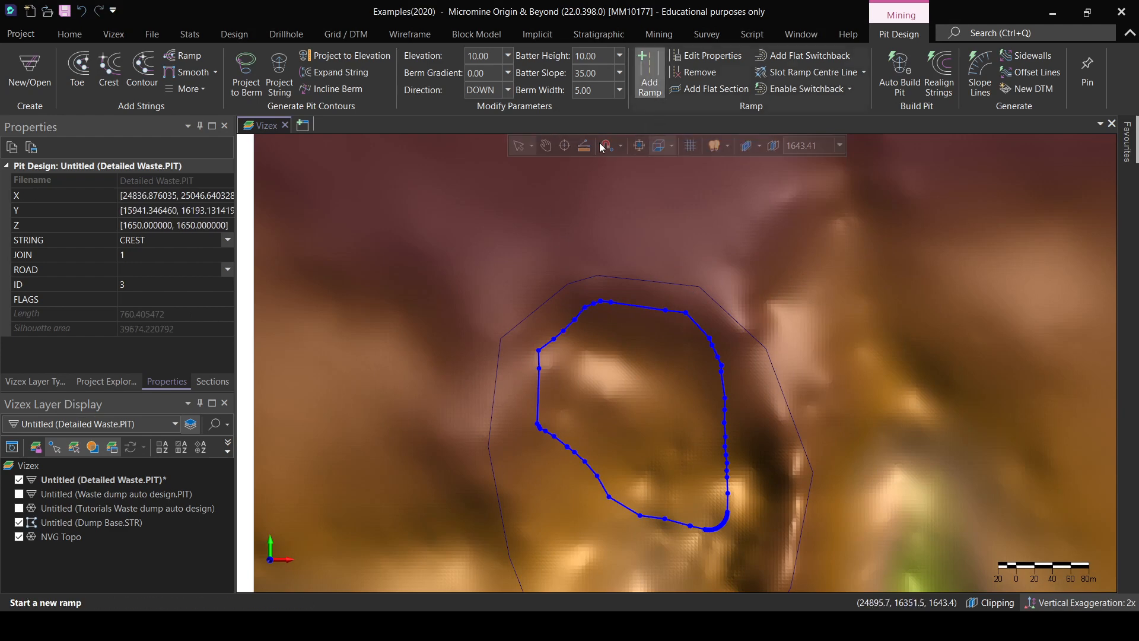
pyautogui.click(577, 322)
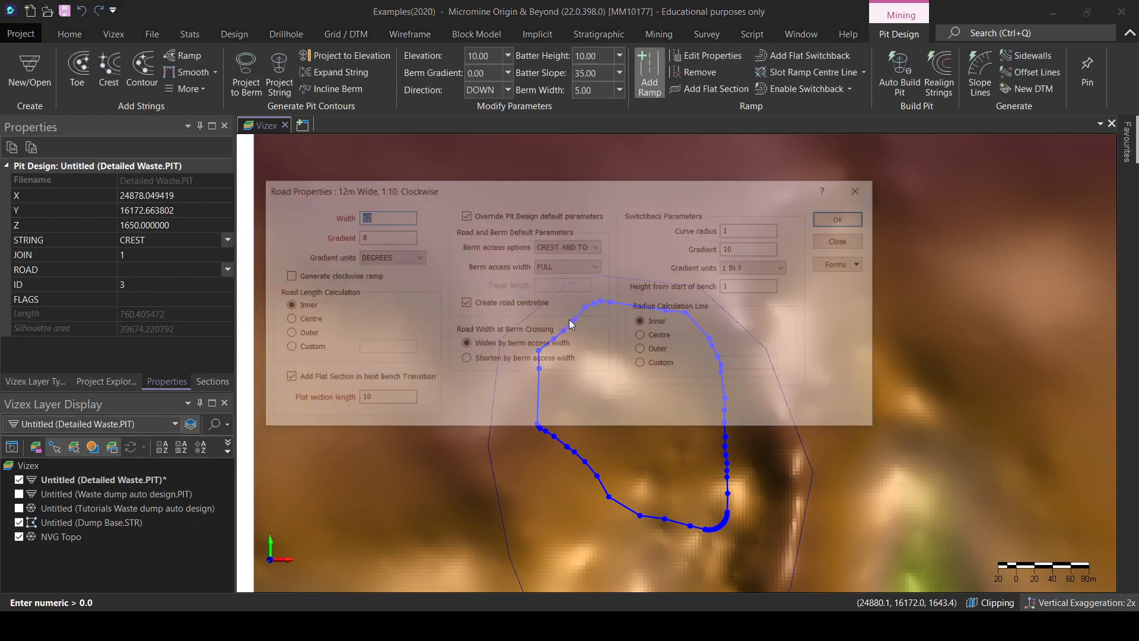
pyautogui.click(304, 277)
pyautogui.click(845, 217)
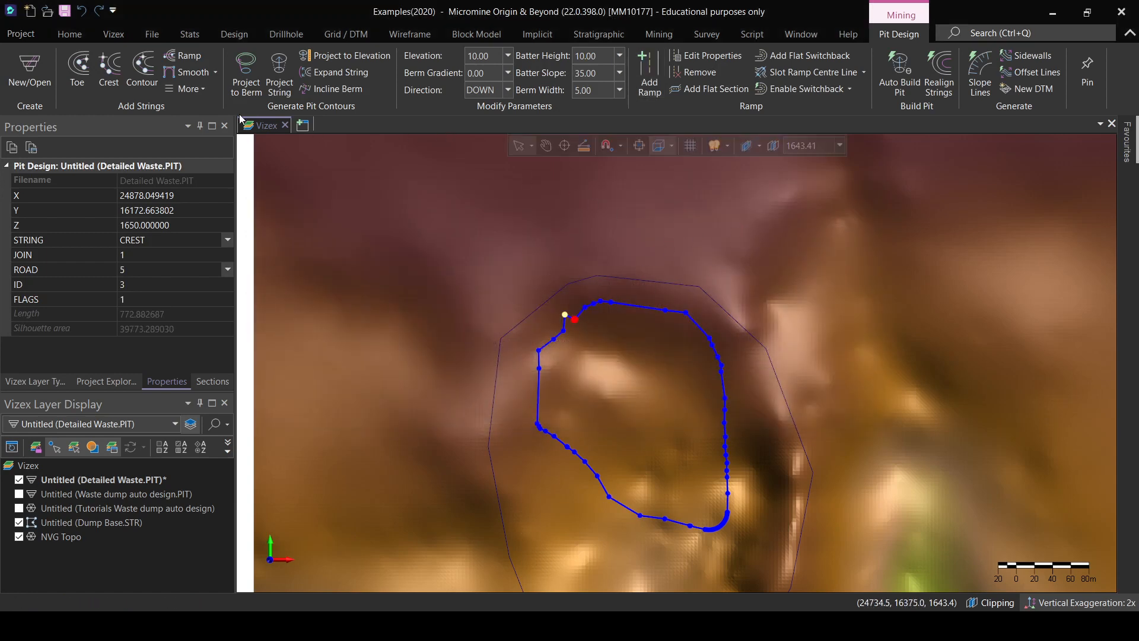
# Project the crest and its ramp down berm by berm to elevation 1620.
pyautogui.click(236, 83)
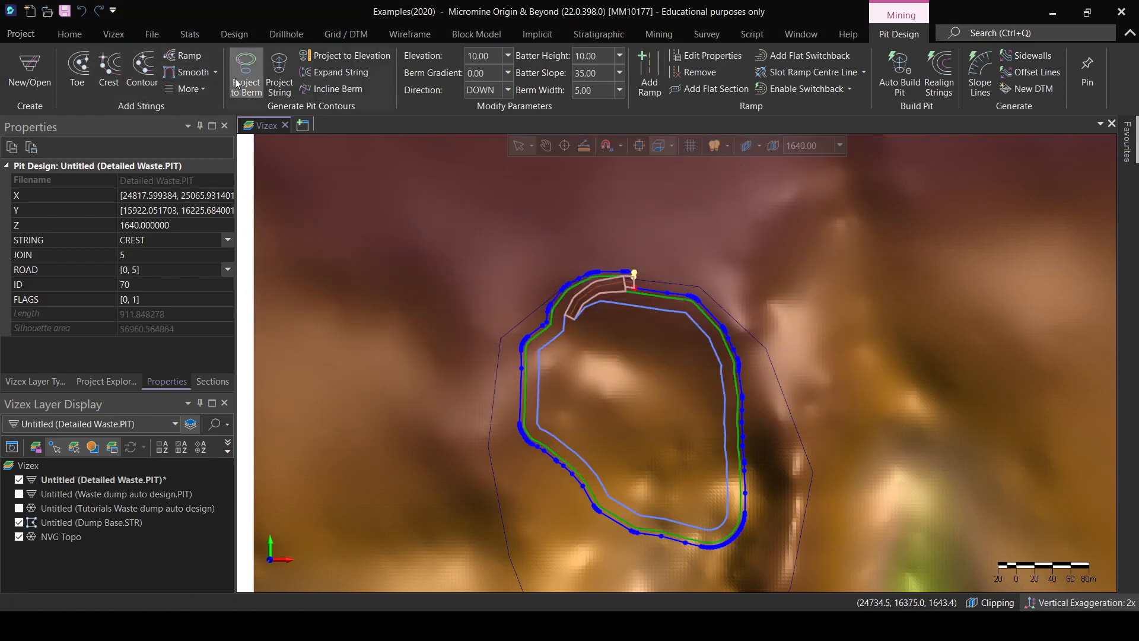
pyautogui.click(236, 83)
pyautogui.click(236, 83)
# Inspect the projected ramp and berms against the topography and the dump base outline in plan and 3D.
pyautogui.scroll(2, 674, 309)
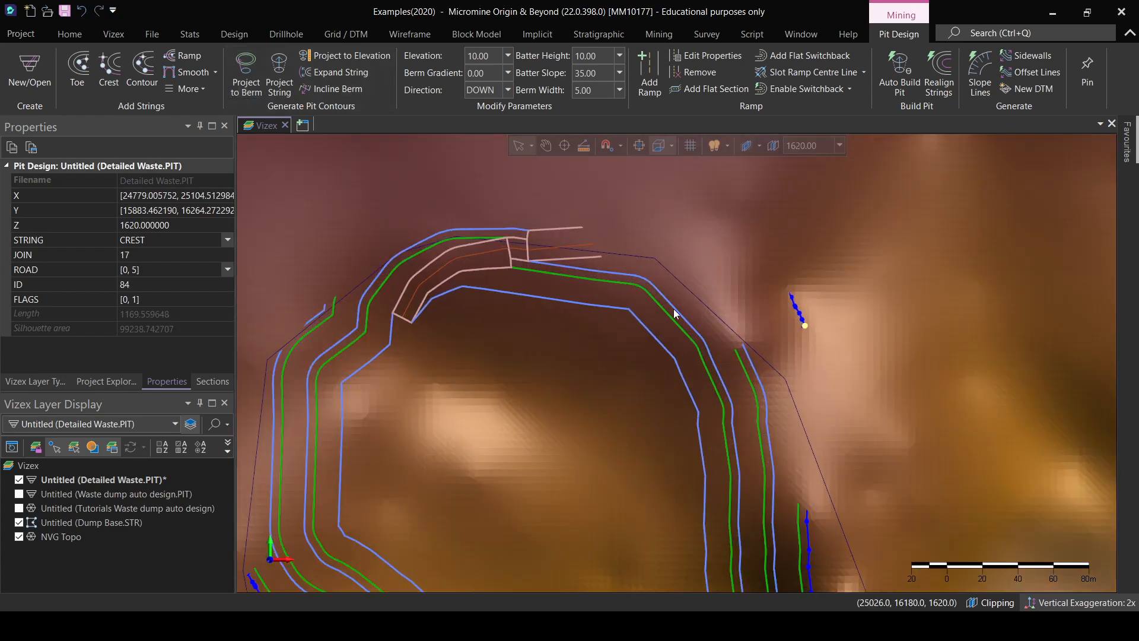
pyautogui.moveTo(650, 252); pyautogui.dragTo(668, 375, button='middle')
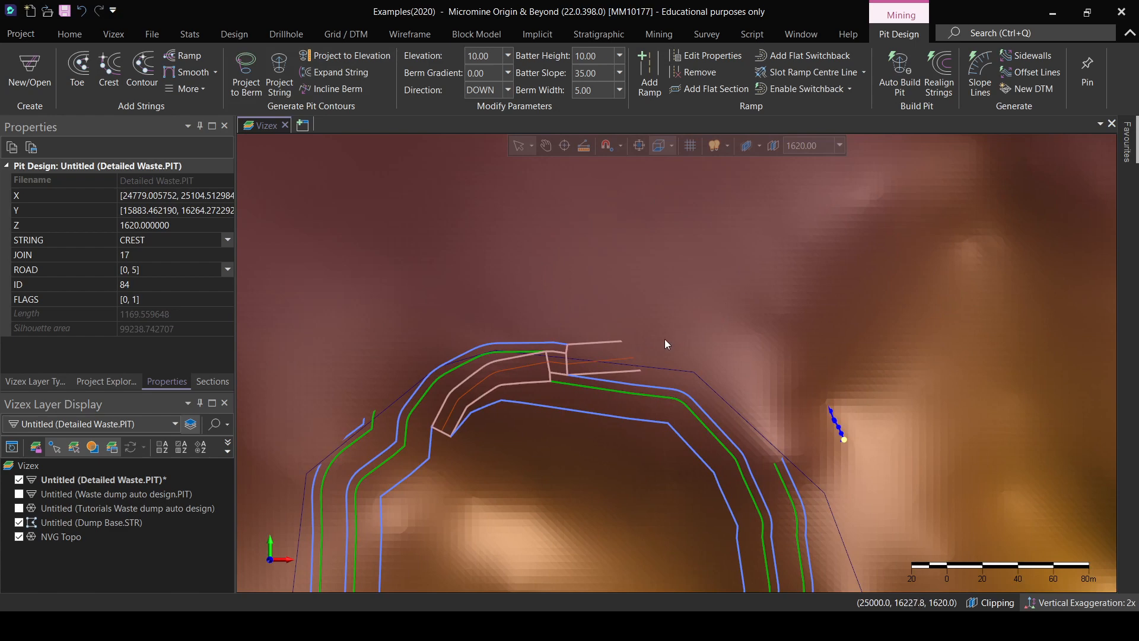
pyautogui.scroll(-3, 557, 404)
pyautogui.moveTo(599, 434); pyautogui.dragTo(614, 336, button='middle')
pyautogui.moveTo(637, 427); pyautogui.dragTo(638, 369, button='middle')
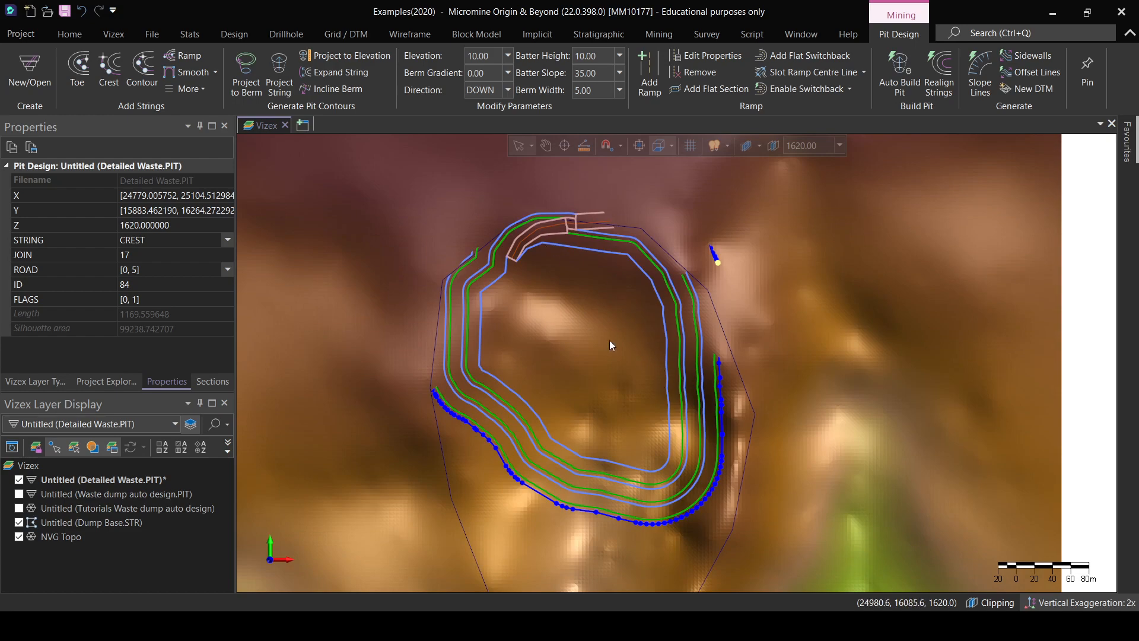
pyautogui.moveTo(649, 473); pyautogui.dragTo(657, 479, button='middle')
pyautogui.moveTo(659, 478); pyautogui.dragTo(659, 267, button='right')
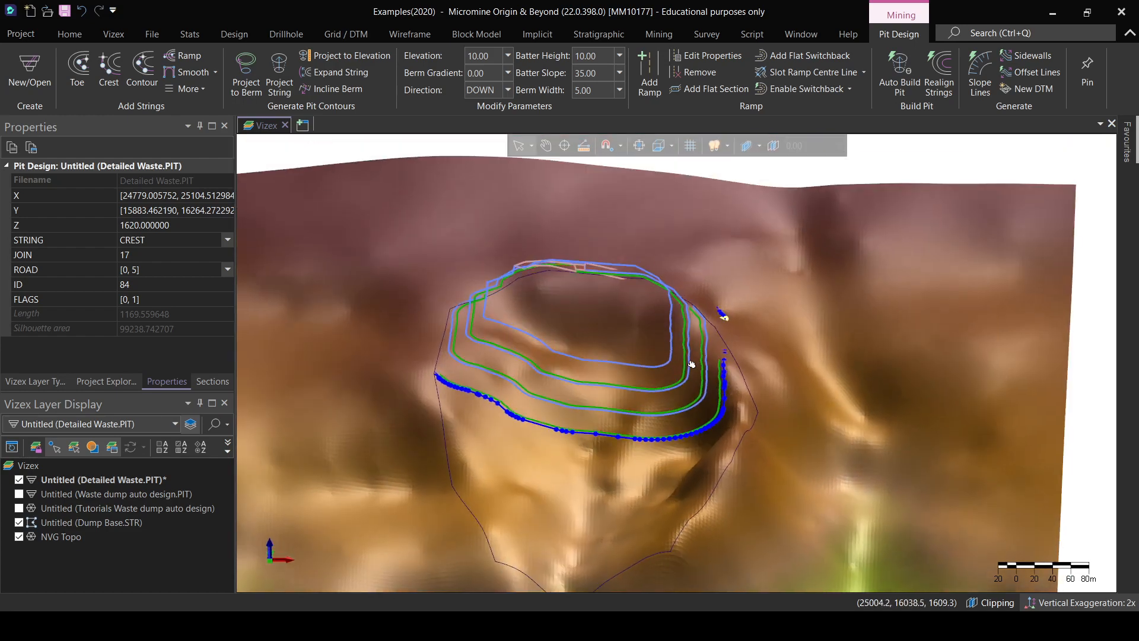
pyautogui.moveTo(645, 433); pyautogui.dragTo(645, 349, button='middle')
pyautogui.moveTo(583, 473); pyautogui.dragTo(604, 444, button='middle')
pyautogui.moveTo(637, 438); pyautogui.dragTo(666, 446, button='right')
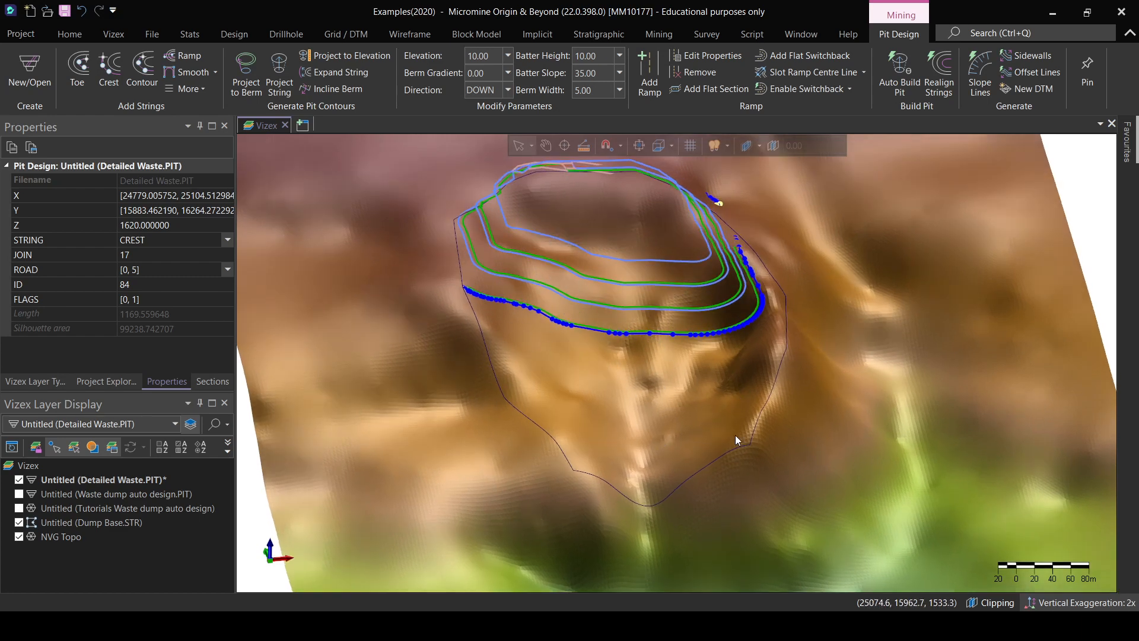
pyautogui.moveTo(735, 435); pyautogui.dragTo(559, 304, button='right')
pyautogui.moveTo(740, 392); pyautogui.dragTo(725, 435, button='right')
pyautogui.scroll(-1, 661, 293)
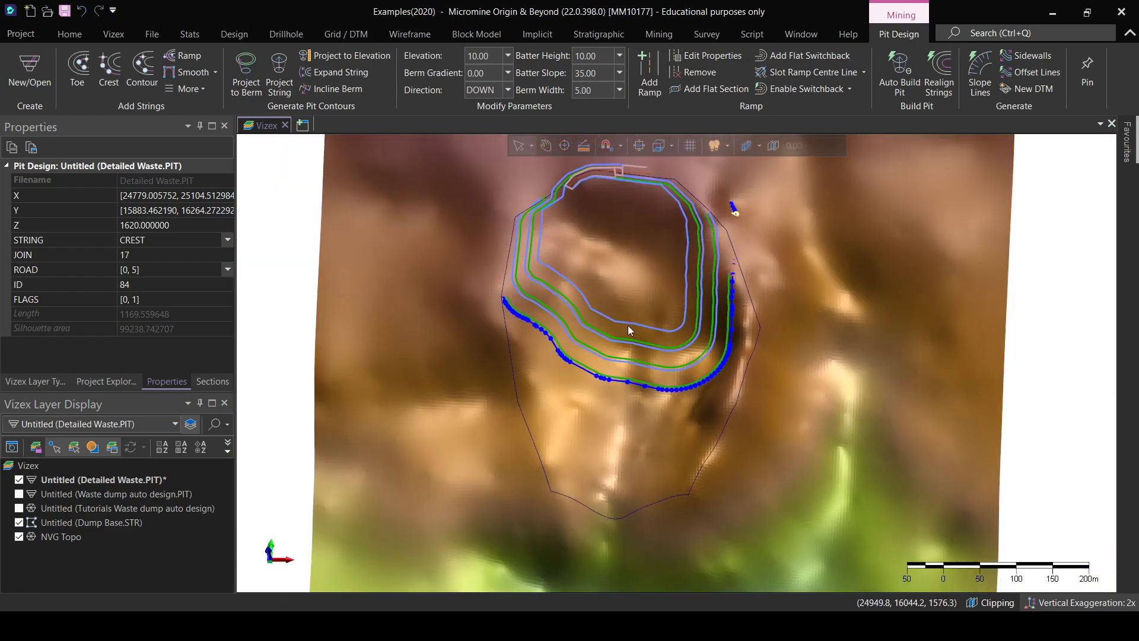
# Continue projecting the berms and ramp down berm by berm to elevation 1520.
pyautogui.click(261, 84)
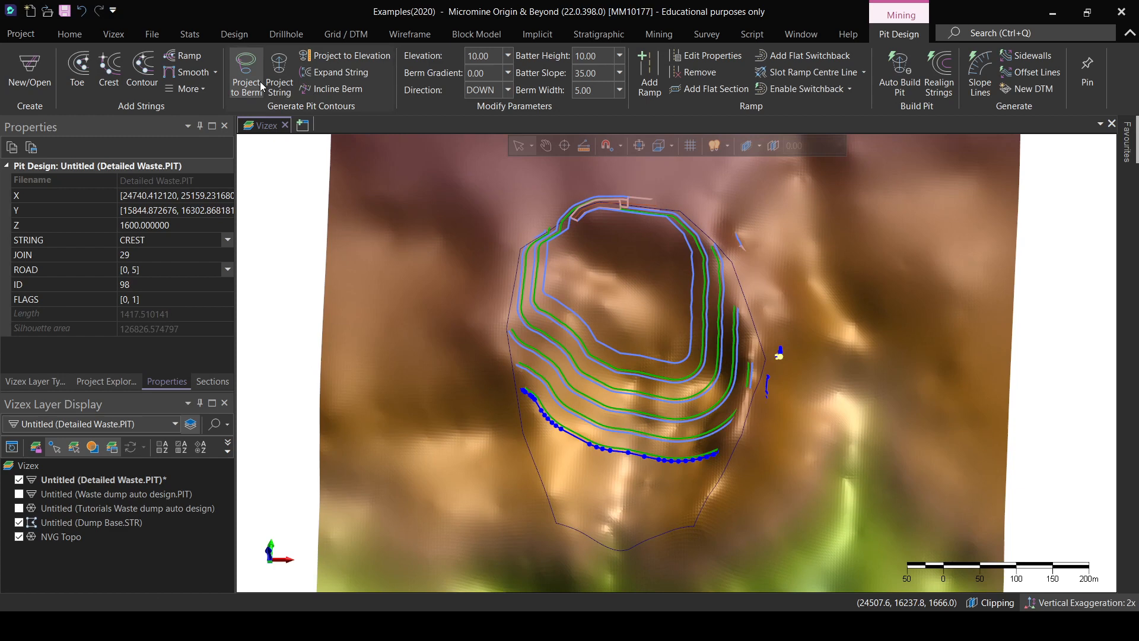
pyautogui.click(260, 82)
pyautogui.click(260, 82)
pyautogui.click(260, 82)
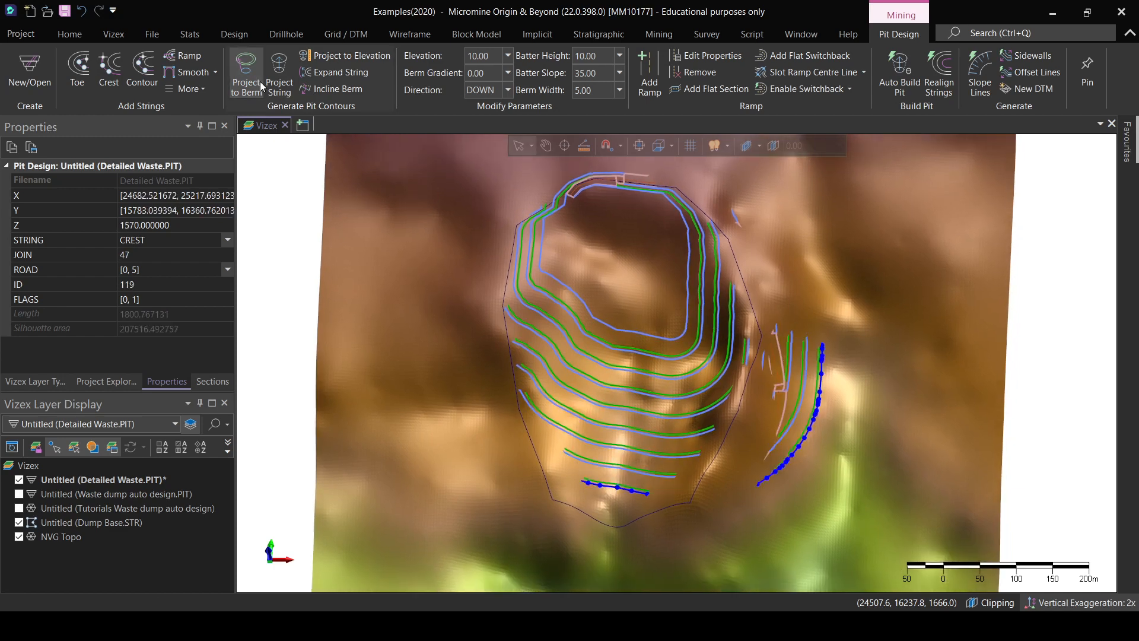
pyautogui.click(260, 82)
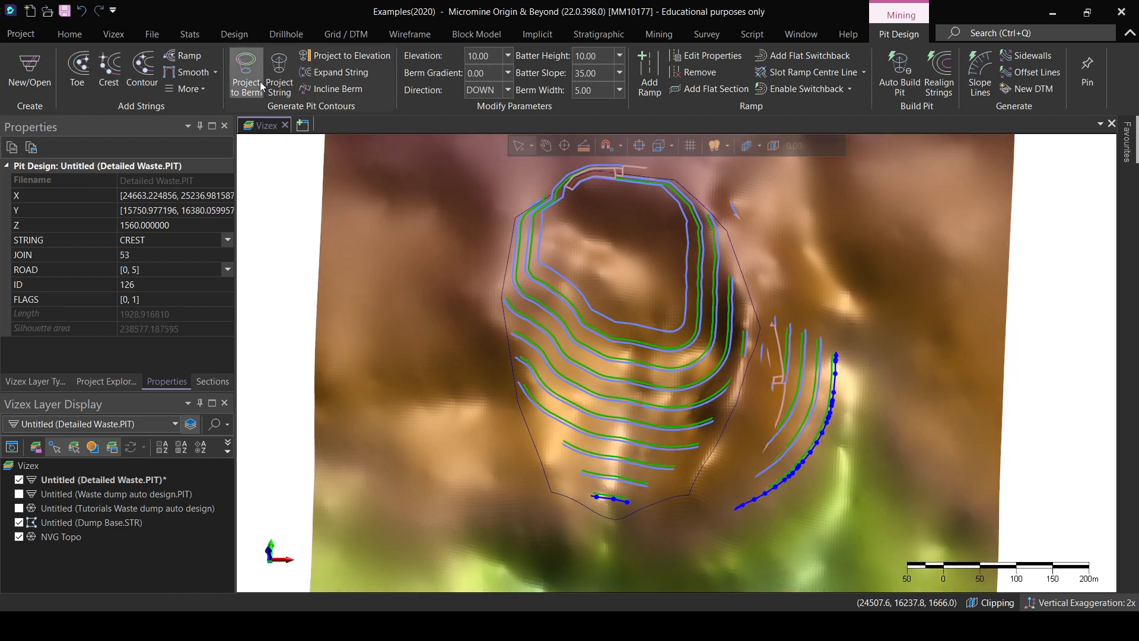
pyautogui.click(260, 82)
pyautogui.click(260, 82)
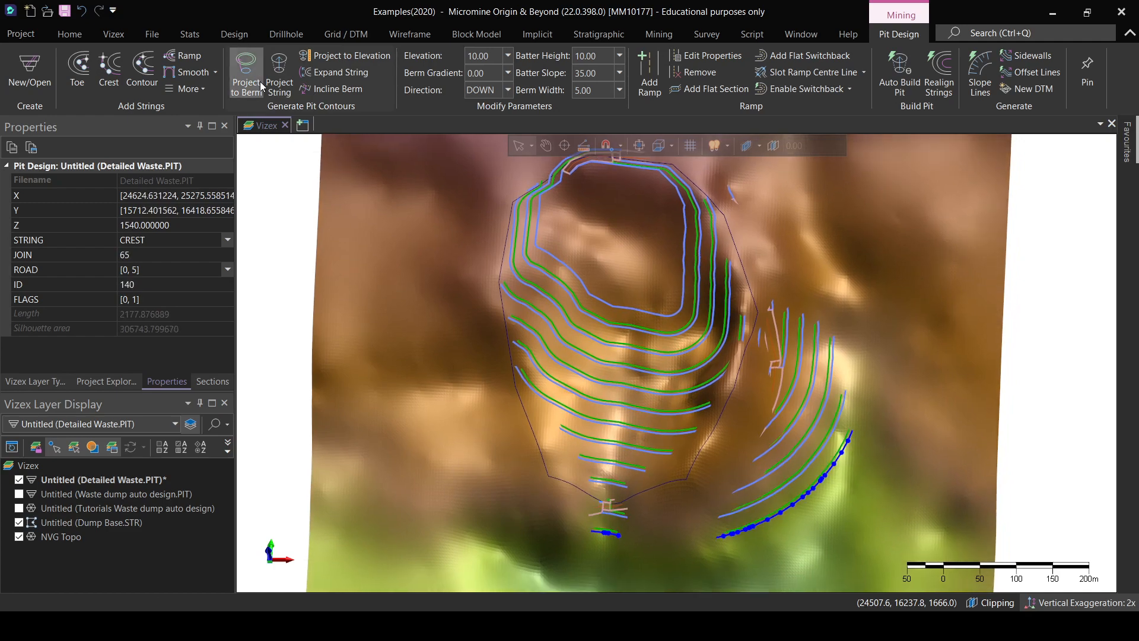
pyautogui.click(259, 81)
pyautogui.click(260, 80)
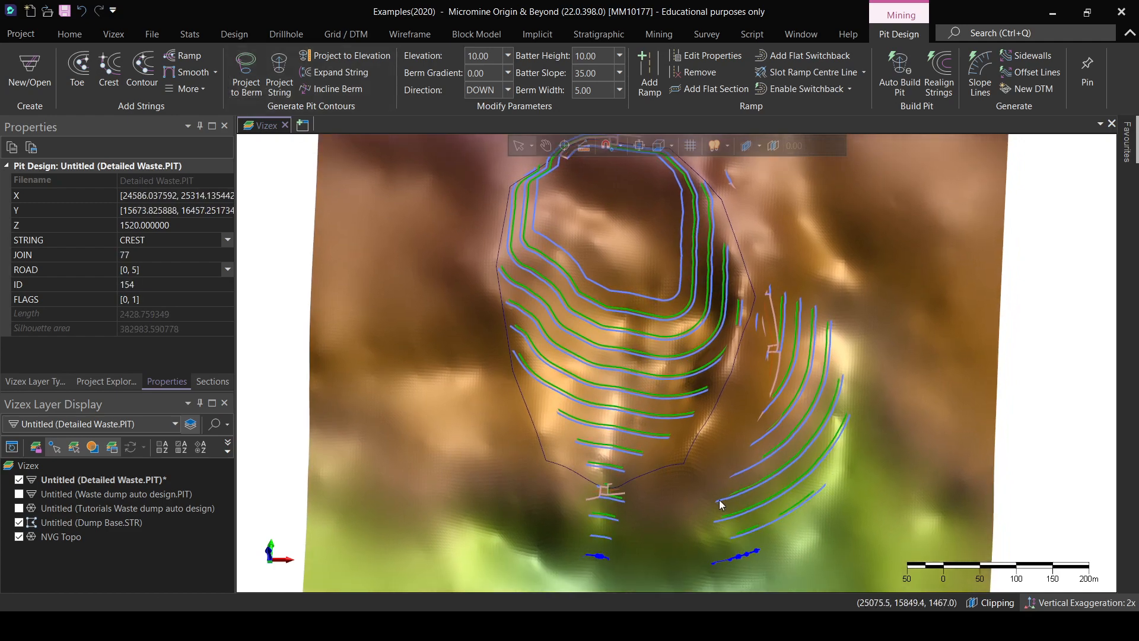
# Check the lowest berms beyond the dump base outline in 3D and undo the last projections from elevation 1520 upward.
pyautogui.moveTo(720, 500); pyautogui.dragTo(623, 407)
pyautogui.scroll(3, 623, 407)
pyautogui.moveTo(572, 407); pyautogui.dragTo(585, 485, button='middle')
pyautogui.scroll(2, 636, 453)
pyautogui.moveTo(593, 366); pyautogui.dragTo(596, 371, button='middle')
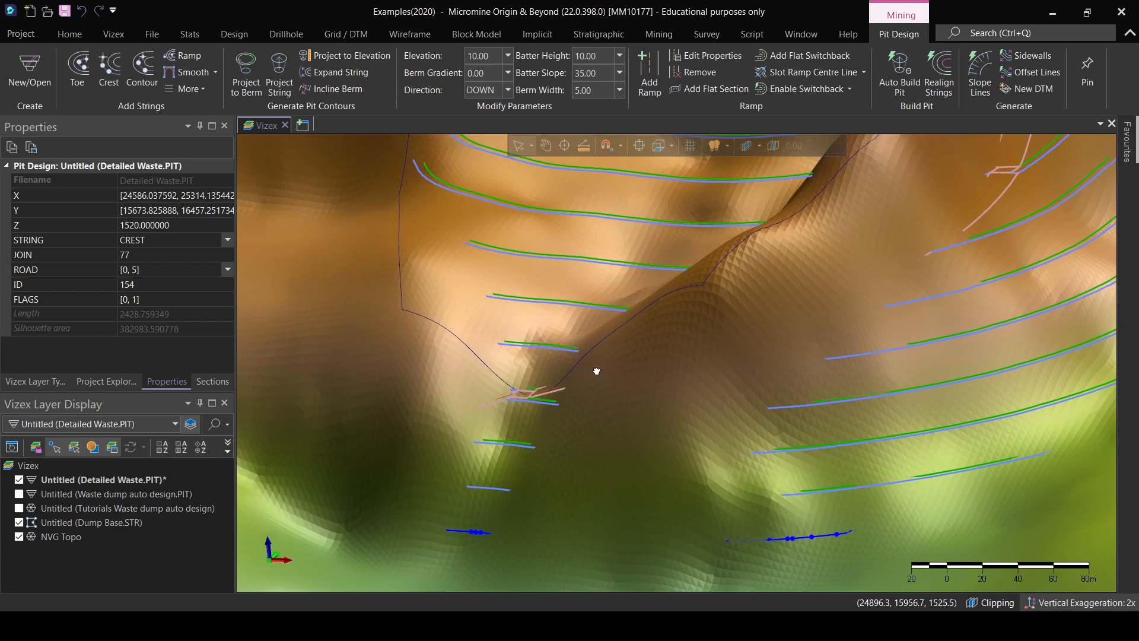
pyautogui.hotkey('ctrl', 'z')
pyautogui.hotkey('ctrl', 'z')
pyautogui.hotkey('ctrl', 'z')
pyautogui.hotkey('ctrl', 'z')
pyautogui.hotkey('ctrl', 'z')
pyautogui.hotkey('ctrl', 'z')
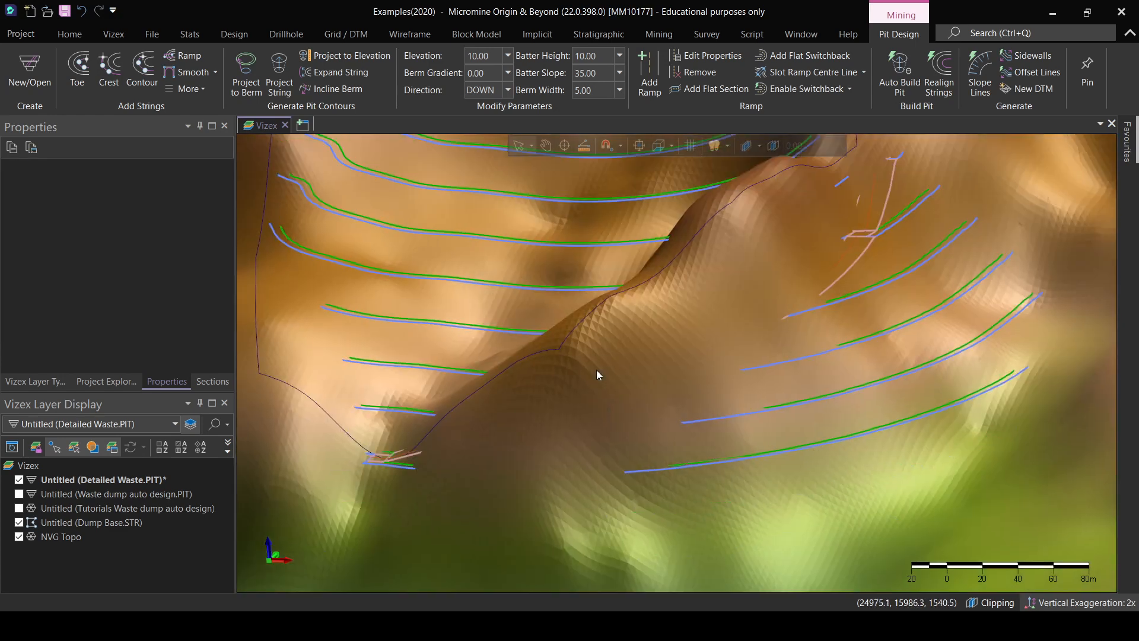
pyautogui.hotkey('ctrl', 'z')
pyautogui.hotkey('ctrl', 'z')
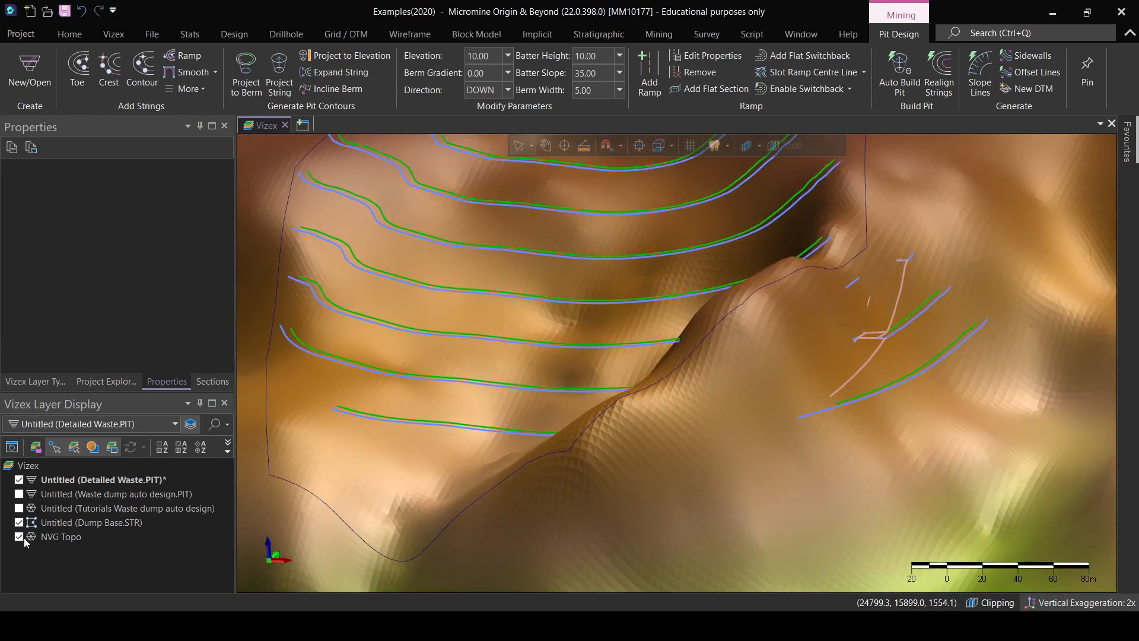
# Hide the NVG Topo surface and add a flat switchback to the ramp's lower end on the 1580 crest in plan view.
pyautogui.click(21, 537)
pyautogui.moveTo(603, 451); pyautogui.dragTo(631, 475, button='right')
pyautogui.press('p')
pyautogui.scroll(-4, 653, 475)
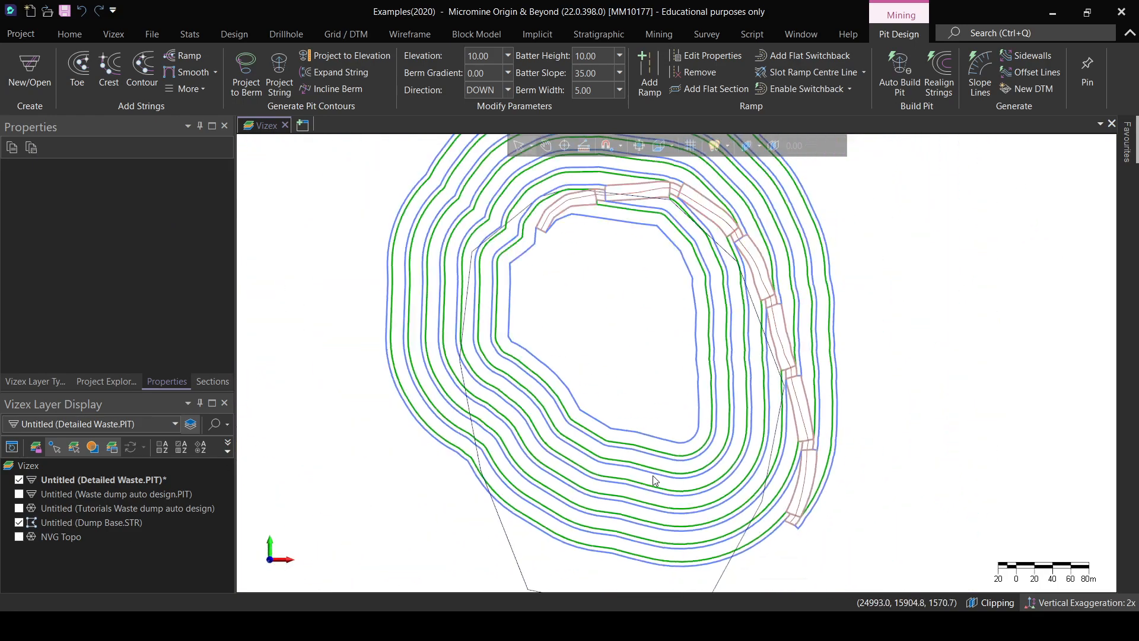
pyautogui.moveTo(653, 475); pyautogui.dragTo(550, 448, button='middle')
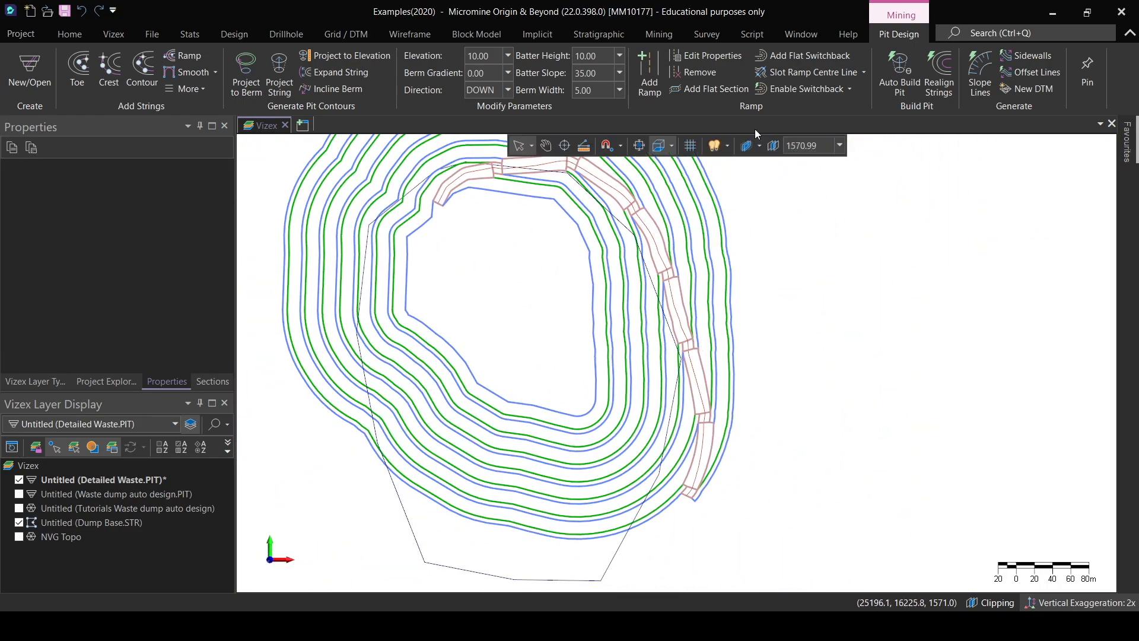
pyautogui.click(788, 59)
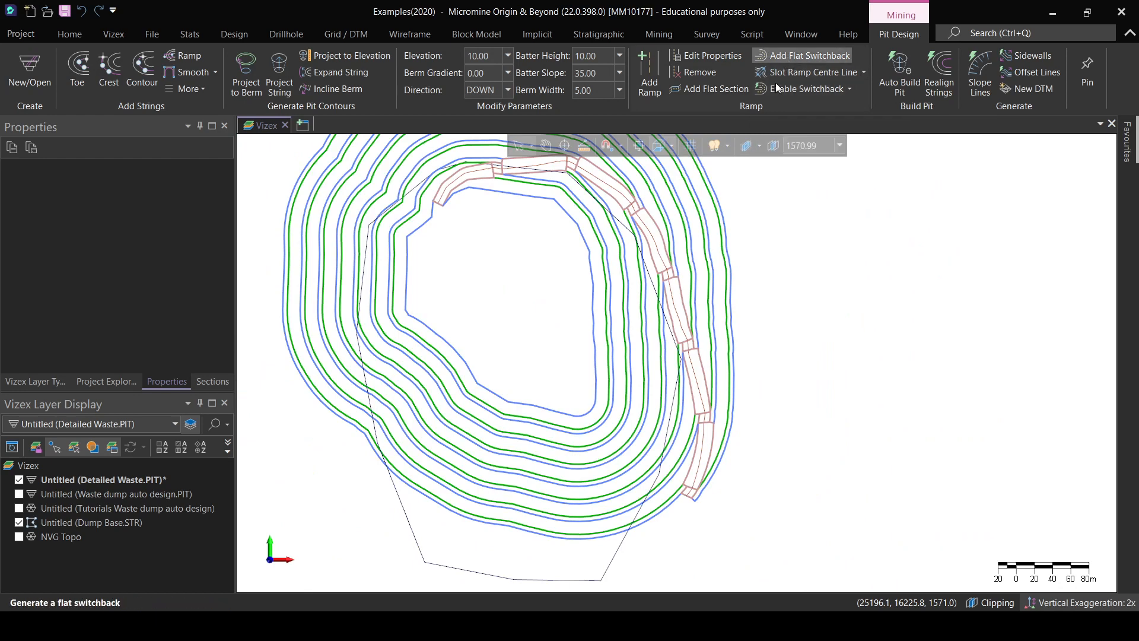
pyautogui.click(704, 501)
pyautogui.rightClick(687, 513)
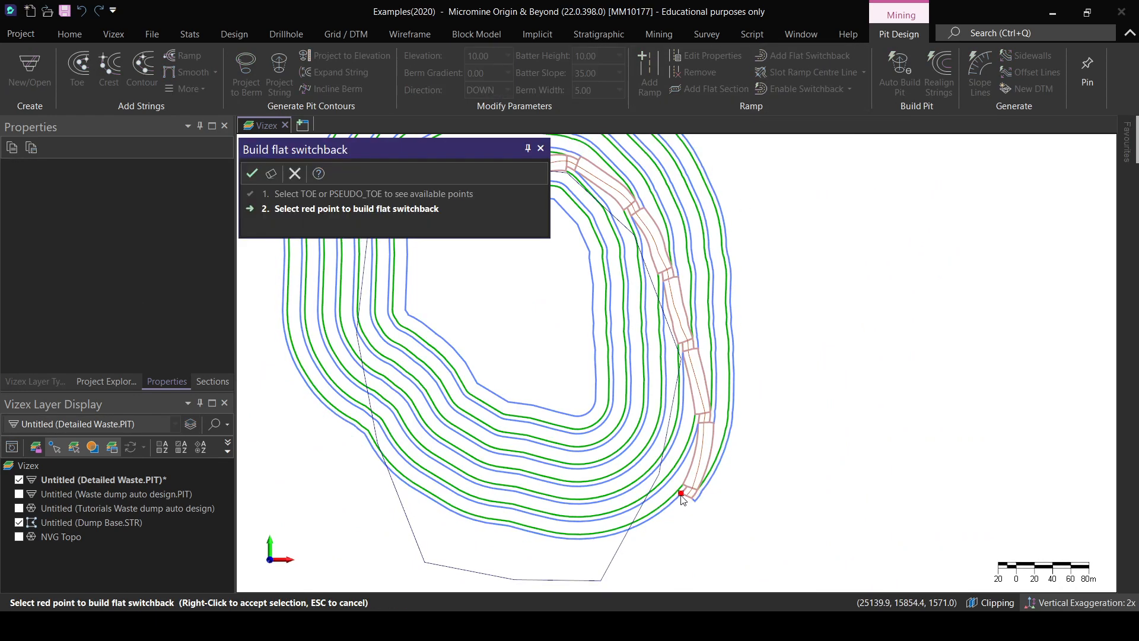
pyautogui.click(681, 493)
pyautogui.click(665, 243)
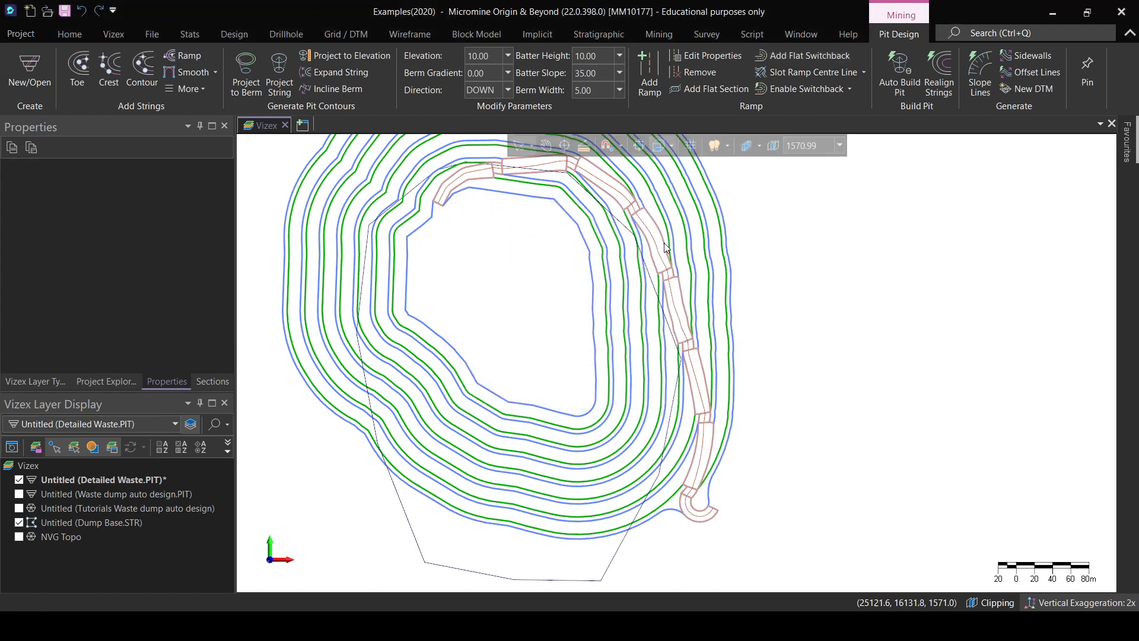
# Project the 1580 crest and the switchback ramp down berm by berm to elevation 1520.
pyautogui.click(241, 71)
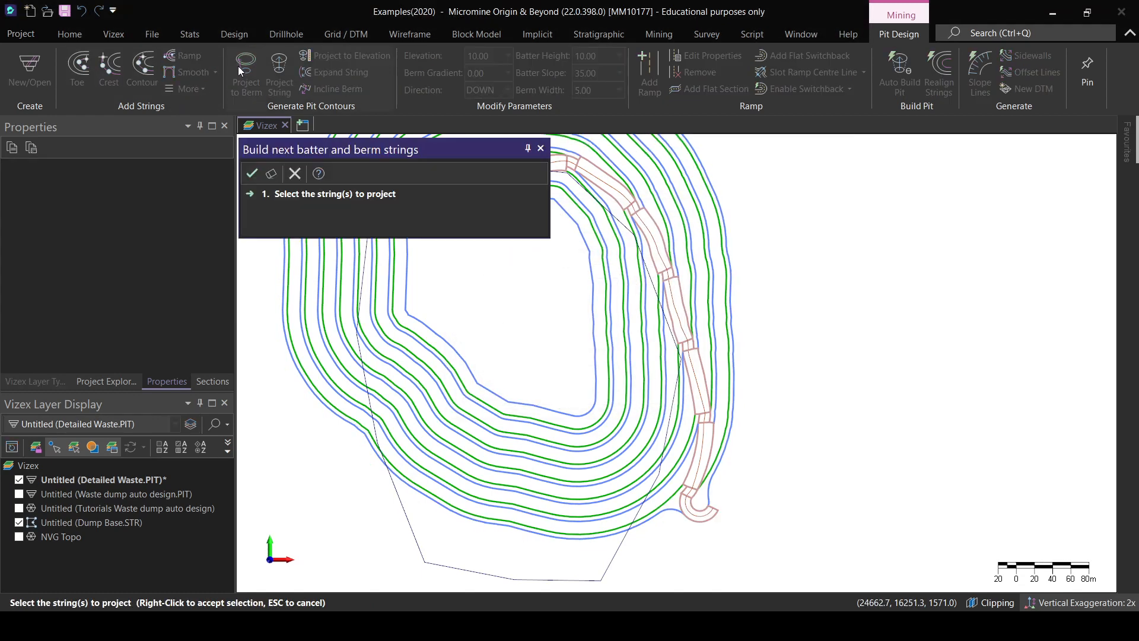
pyautogui.click(458, 514)
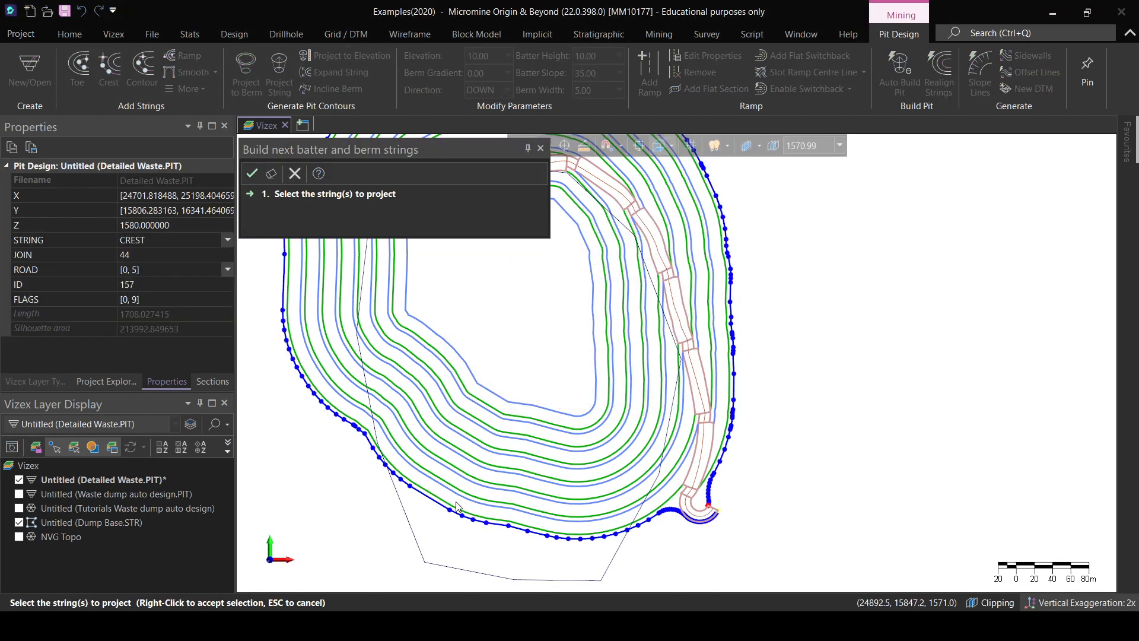
pyautogui.rightClick(330, 428)
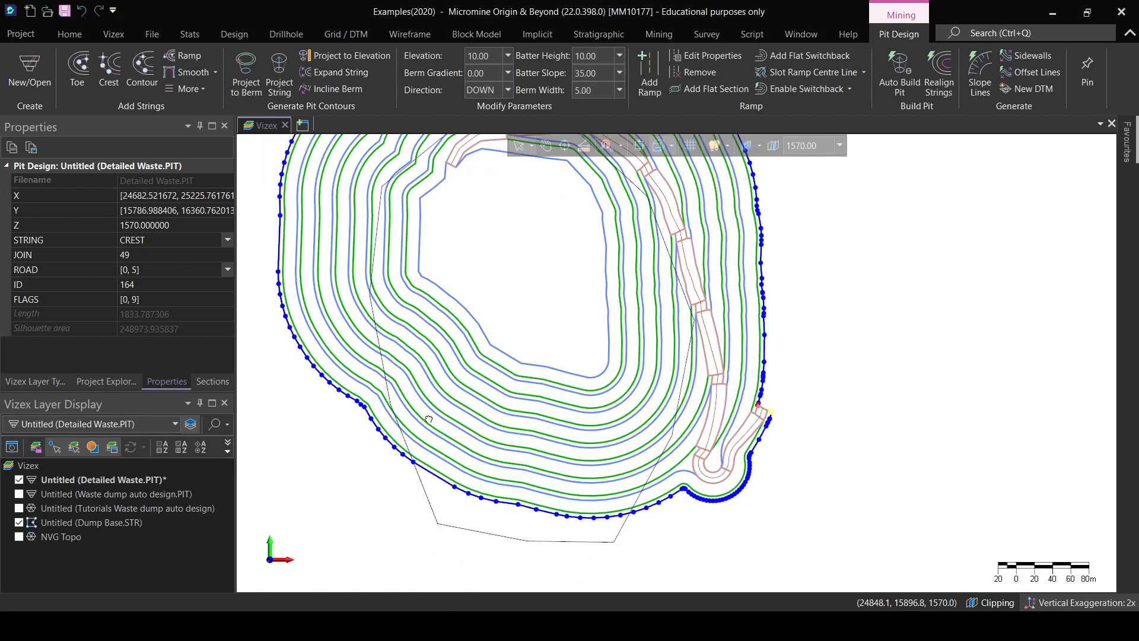
pyautogui.click(250, 74)
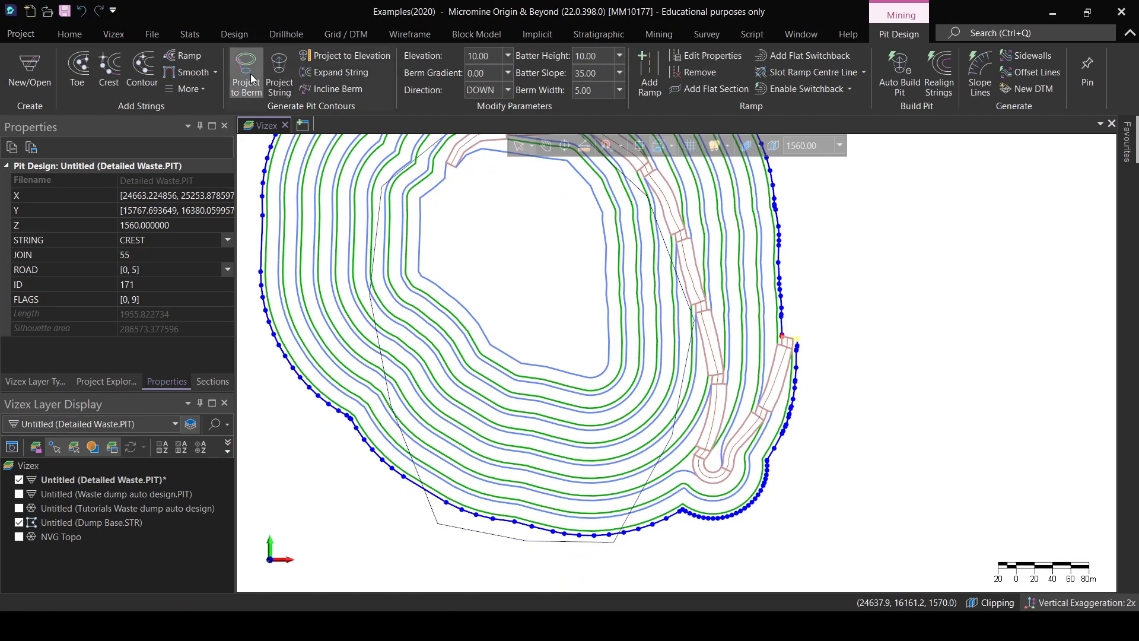
pyautogui.click(250, 74)
pyautogui.click(249, 74)
pyautogui.click(249, 74)
# Display the NVG Topo surface, project one more berm down to elevation 1510, and check the berms against the terrain in 3D.
pyautogui.click(19, 538)
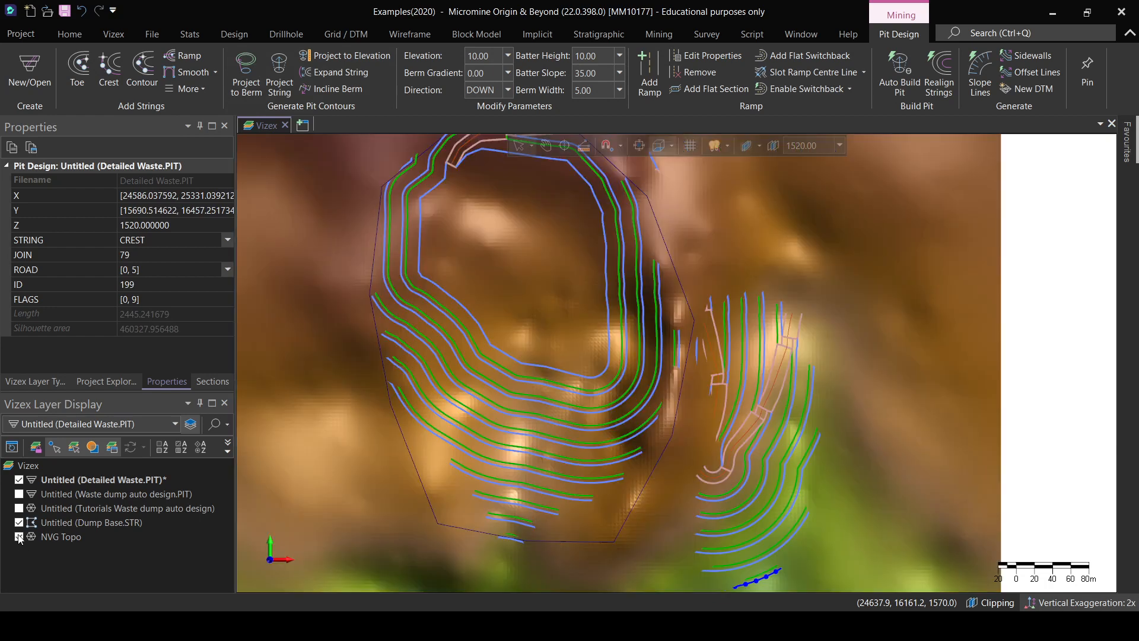
pyautogui.scroll(-1, 562, 471)
pyautogui.moveTo(561, 471); pyautogui.dragTo(519, 361, button='right')
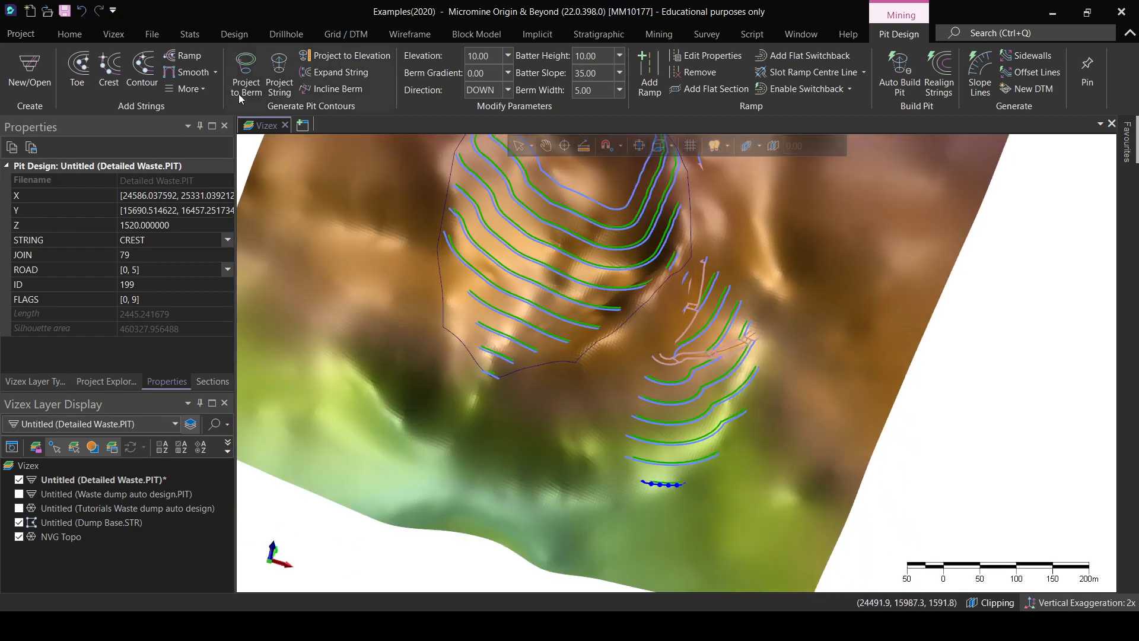
pyautogui.click(250, 74)
pyautogui.moveTo(601, 431); pyautogui.dragTo(621, 589, button='right')
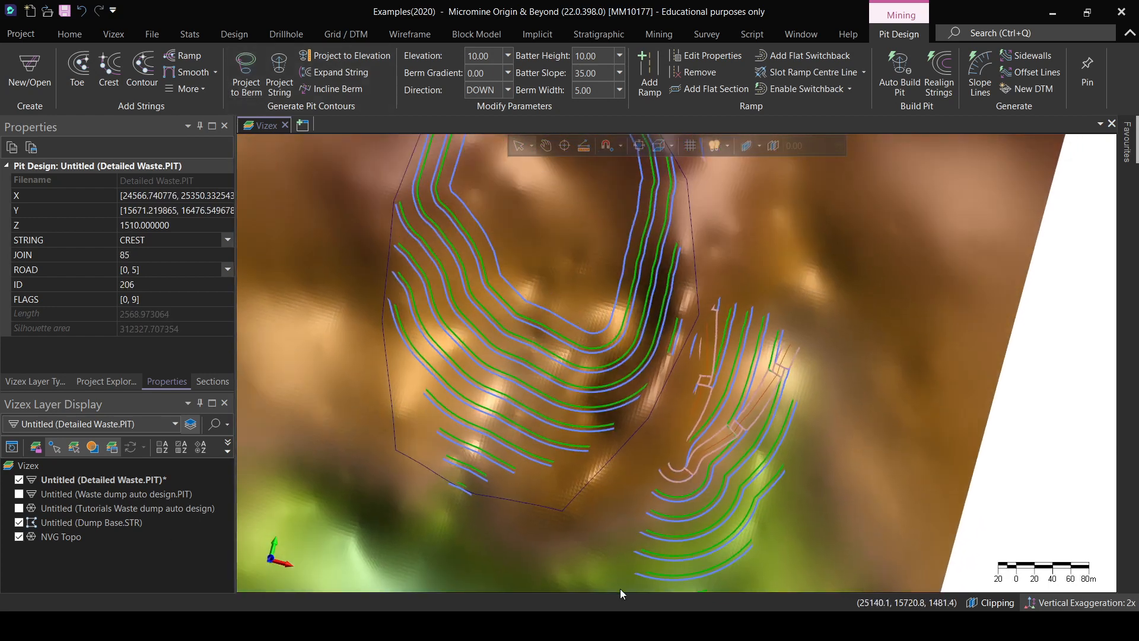
pyautogui.scroll(-2, 665, 393)
pyautogui.moveTo(665, 393); pyautogui.dragTo(665, 440, button='middle')
pyautogui.scroll(-1, 664, 440)
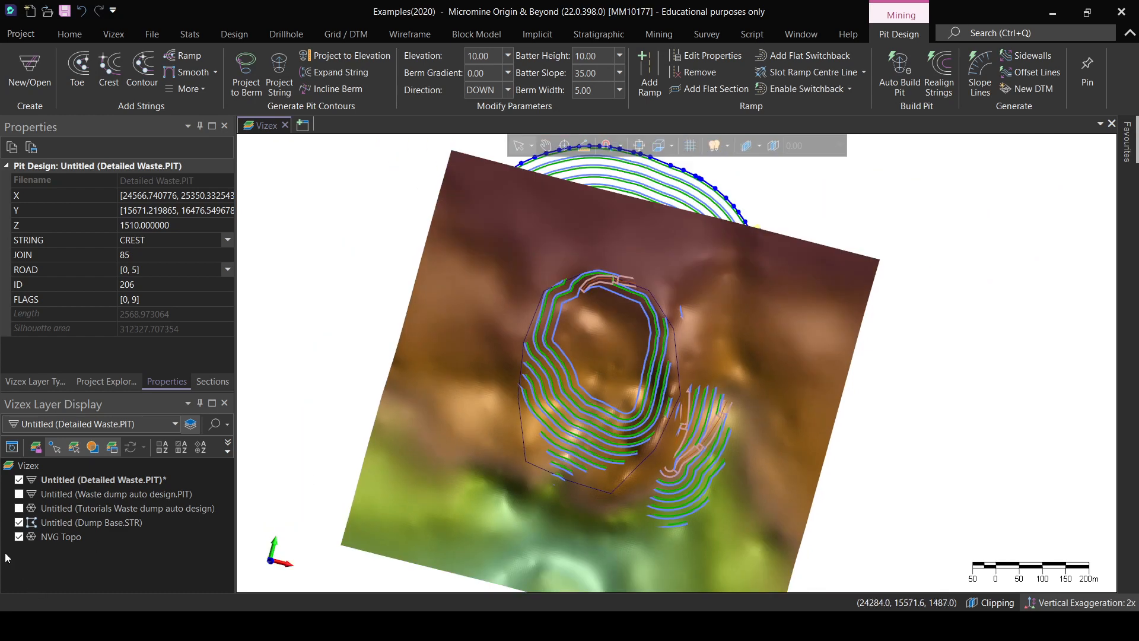
# Hide the Dump Base strings and the NVG Topo surface so that only the Detailed Waste design is displayed.
pyautogui.click(20, 523)
pyautogui.click(19, 537)
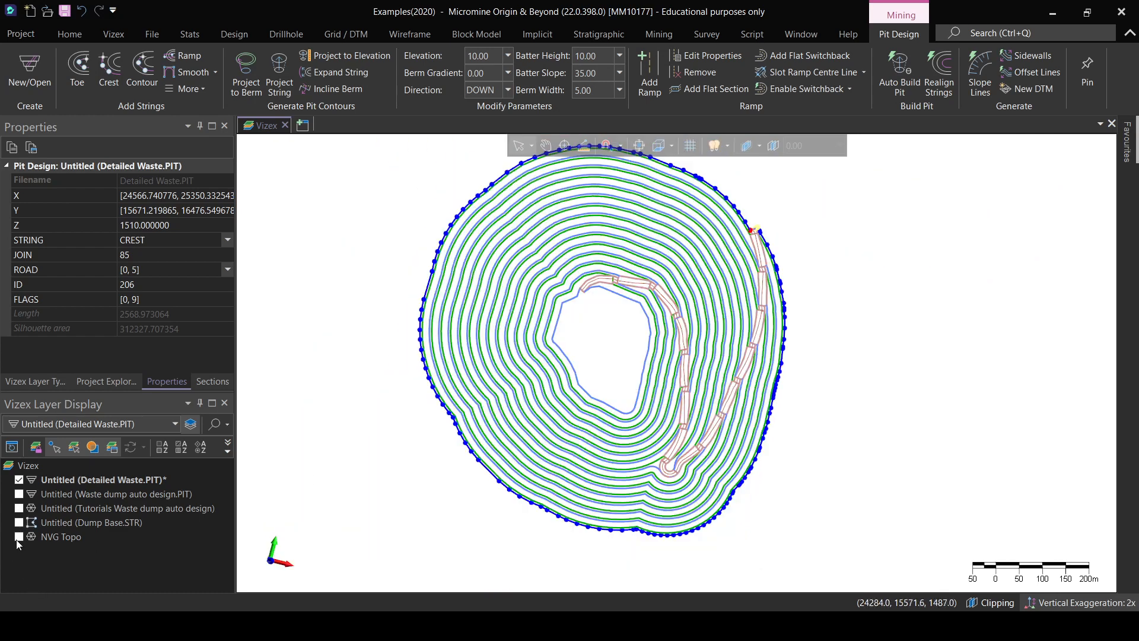
pyautogui.click(351, 445)
pyautogui.scroll(-1, 351, 445)
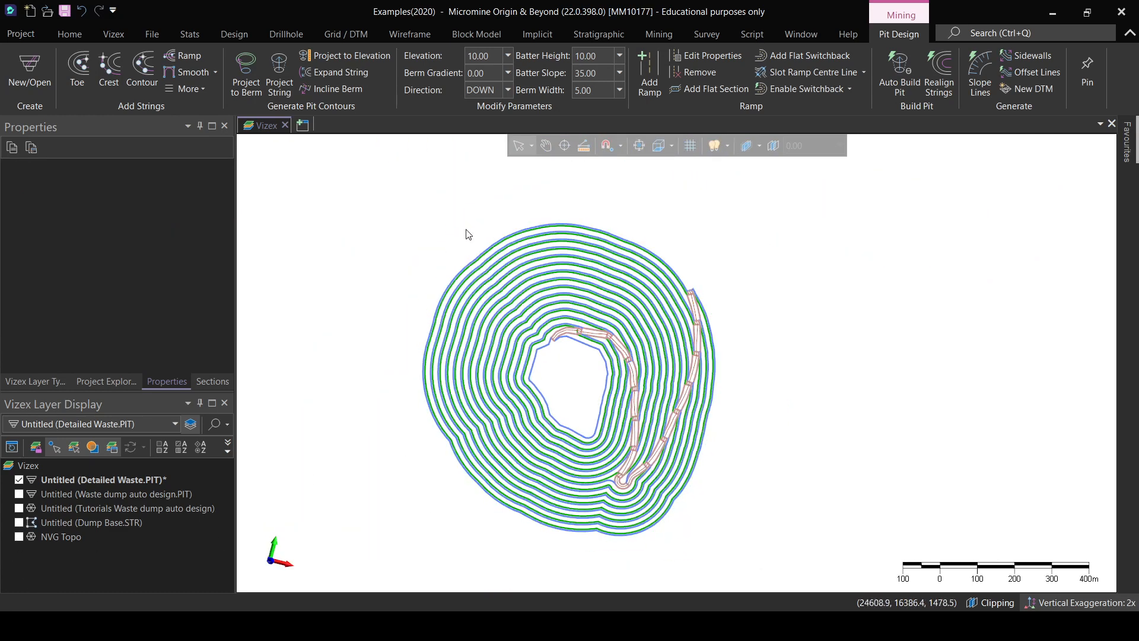
# Start an interactive DTM and accept all the Detailed Waste design strings as its input.
pyautogui.moveTo(376, 185); pyautogui.dragTo(878, 563)
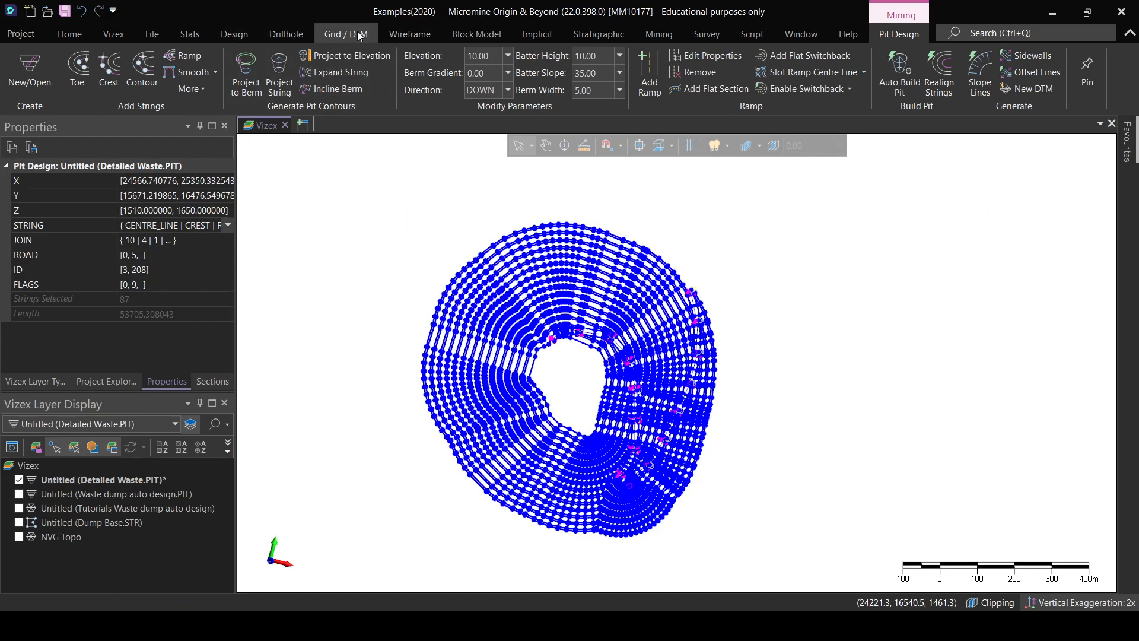
pyautogui.click(413, 33)
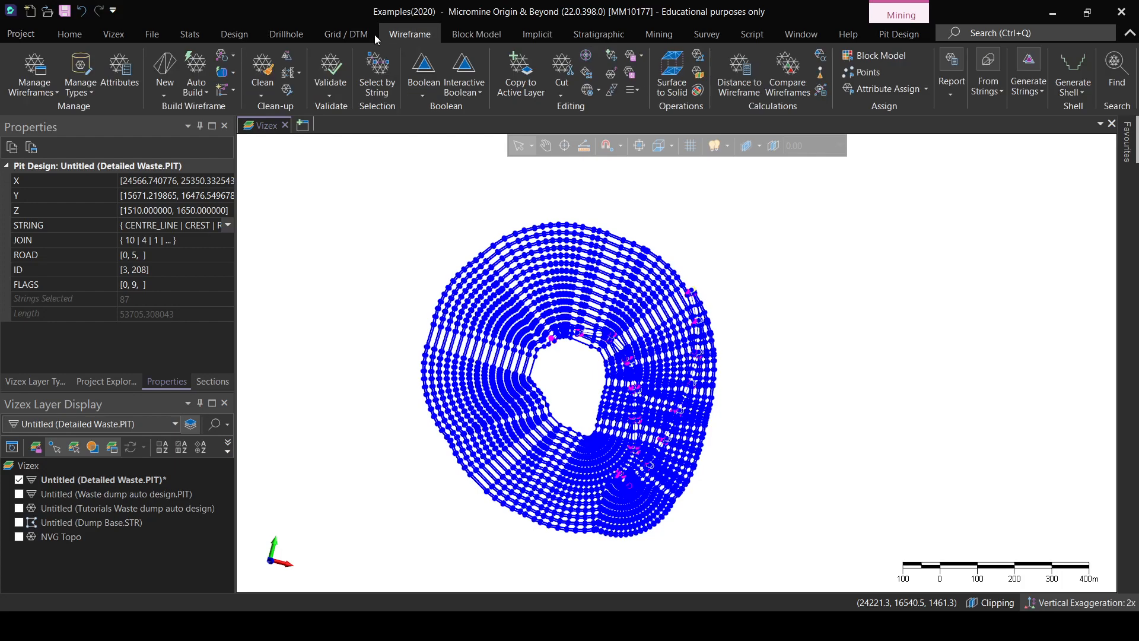
pyautogui.click(343, 34)
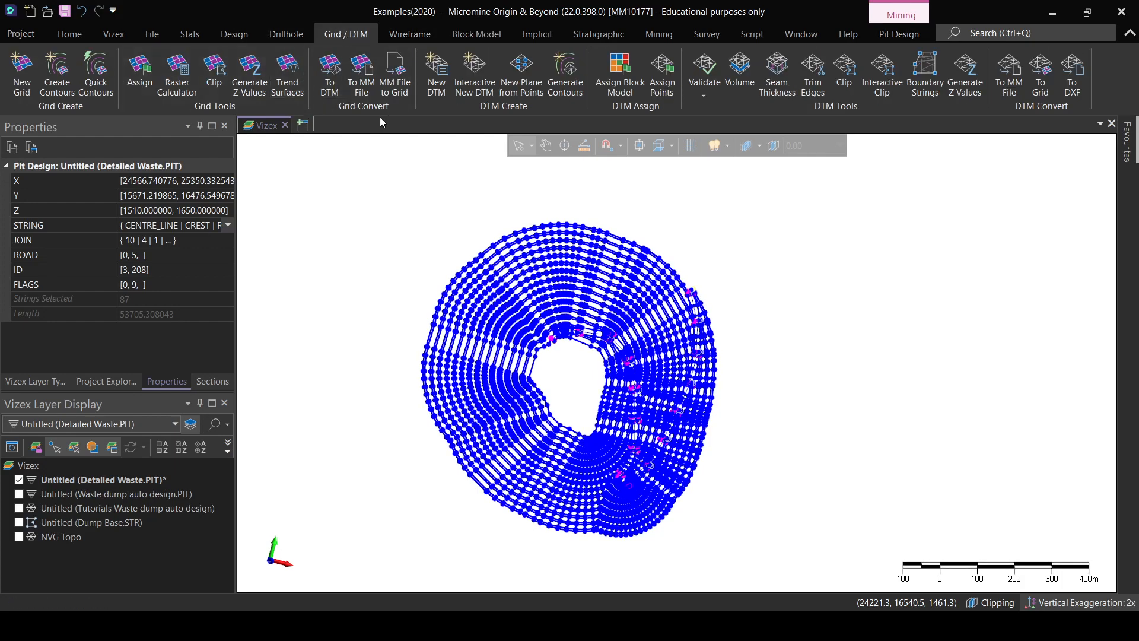
pyautogui.click(274, 239)
pyautogui.click(475, 75)
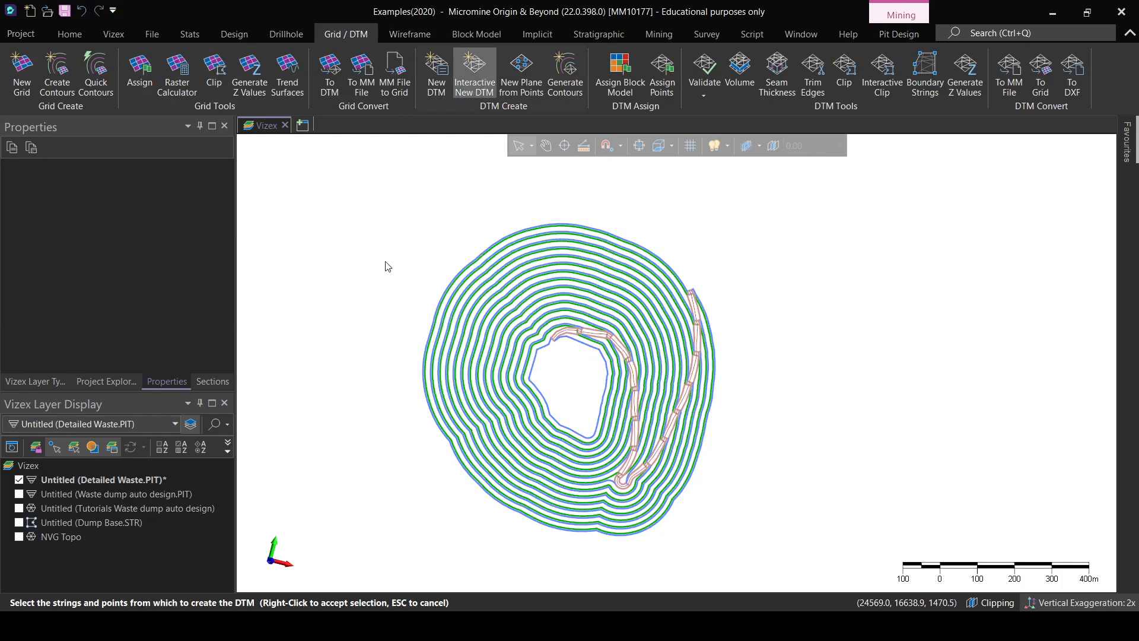
pyautogui.moveTo(334, 258); pyautogui.dragTo(831, 594)
pyautogui.moveTo(851, 571); pyautogui.dragTo(362, 197)
pyautogui.rightClick(339, 355)
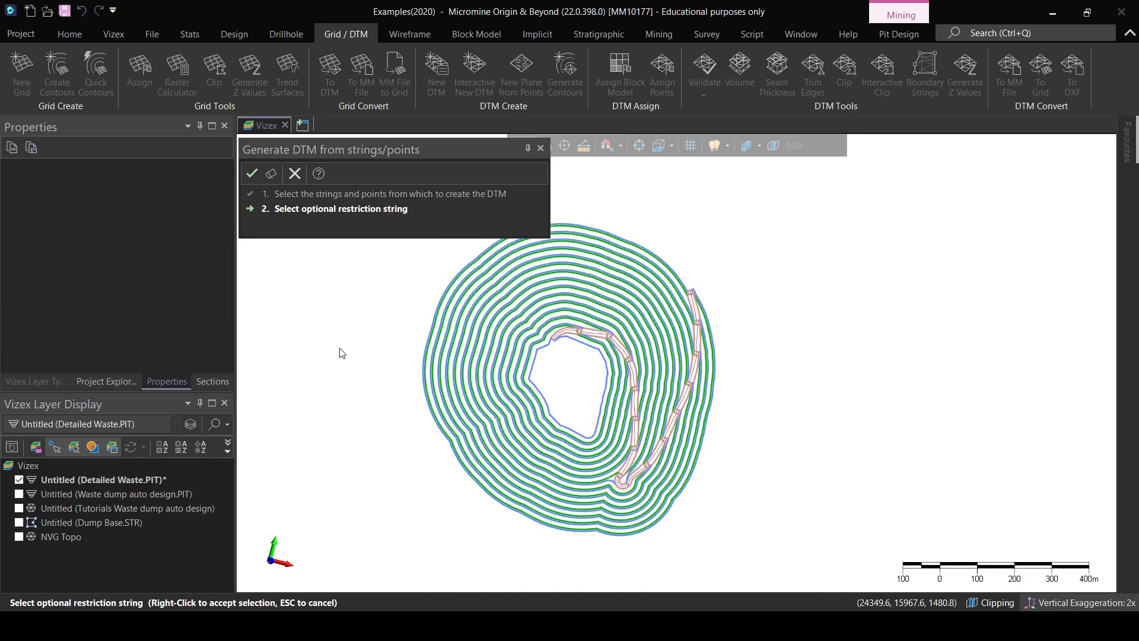
# Restrict the DTM to the outermost 1510 crest and build it as the Dump Design wireframe of type Tutorials.
pyautogui.scroll(3, 439, 430)
pyautogui.click(438, 428)
pyautogui.scroll(-1, 385, 286)
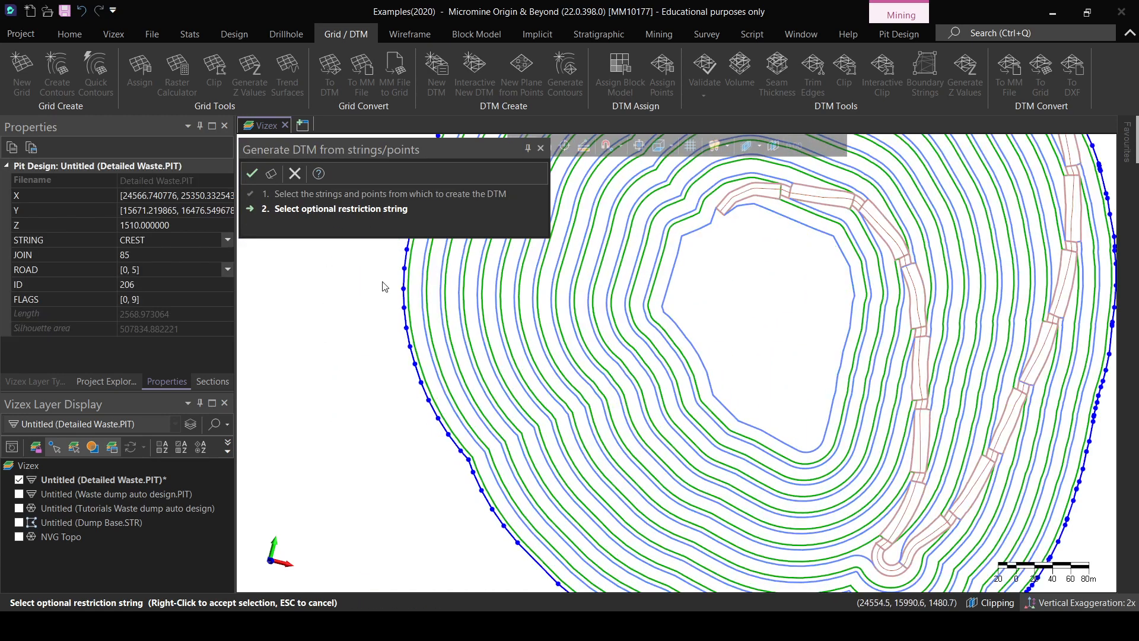
pyautogui.scroll(-2, 499, 295)
pyautogui.moveTo(529, 309); pyautogui.dragTo(546, 389, button='middle')
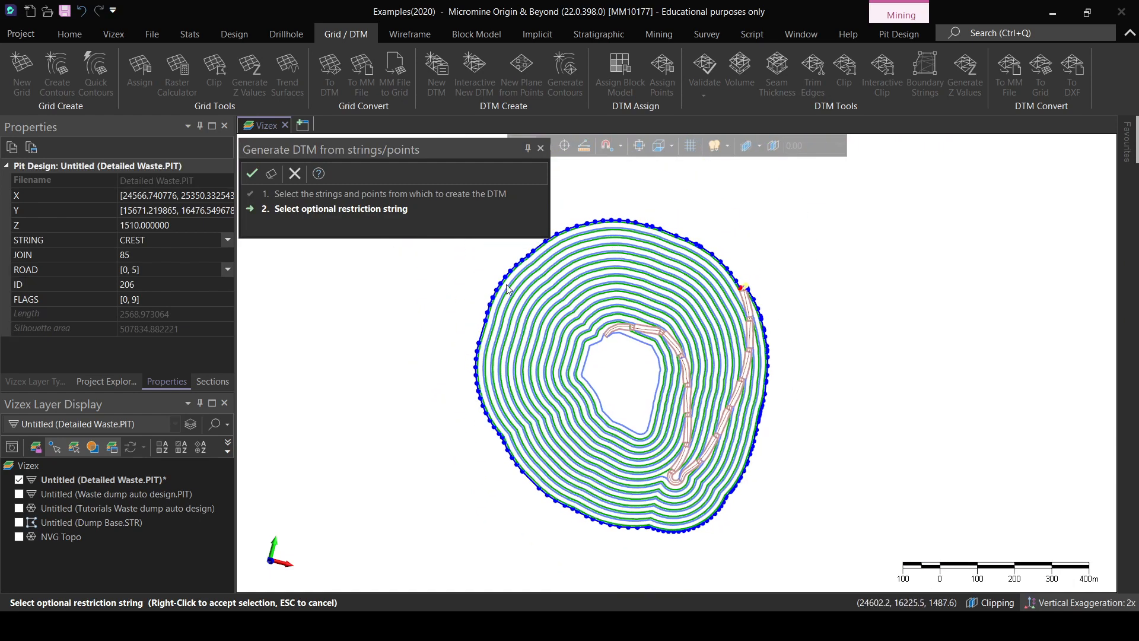
pyautogui.rightClick(822, 303)
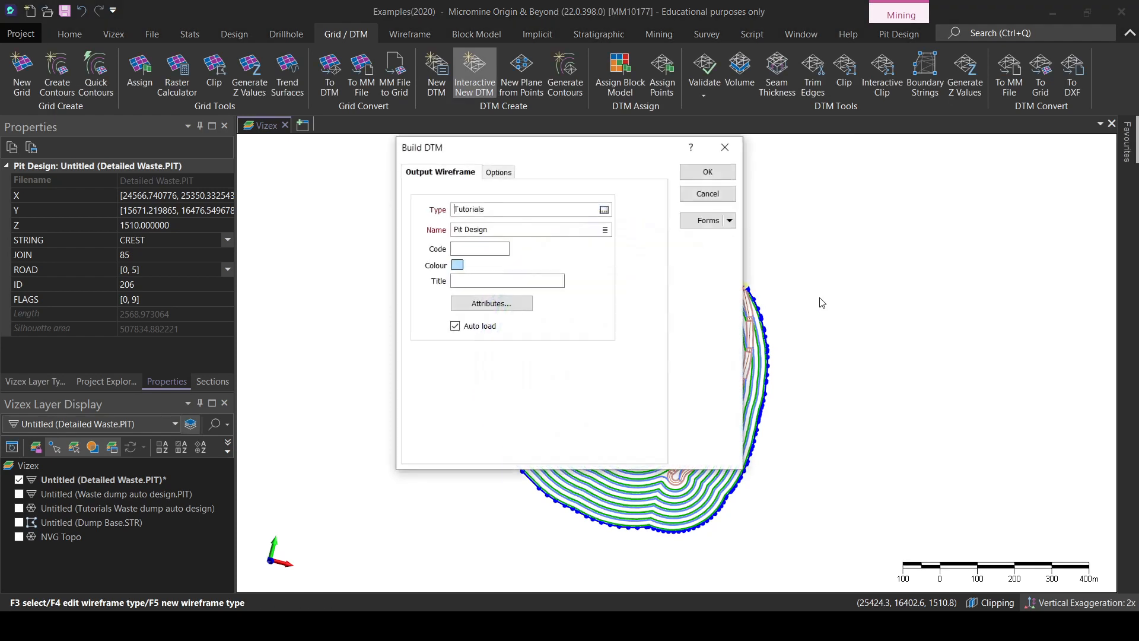
pyautogui.doubleClick(466, 232)
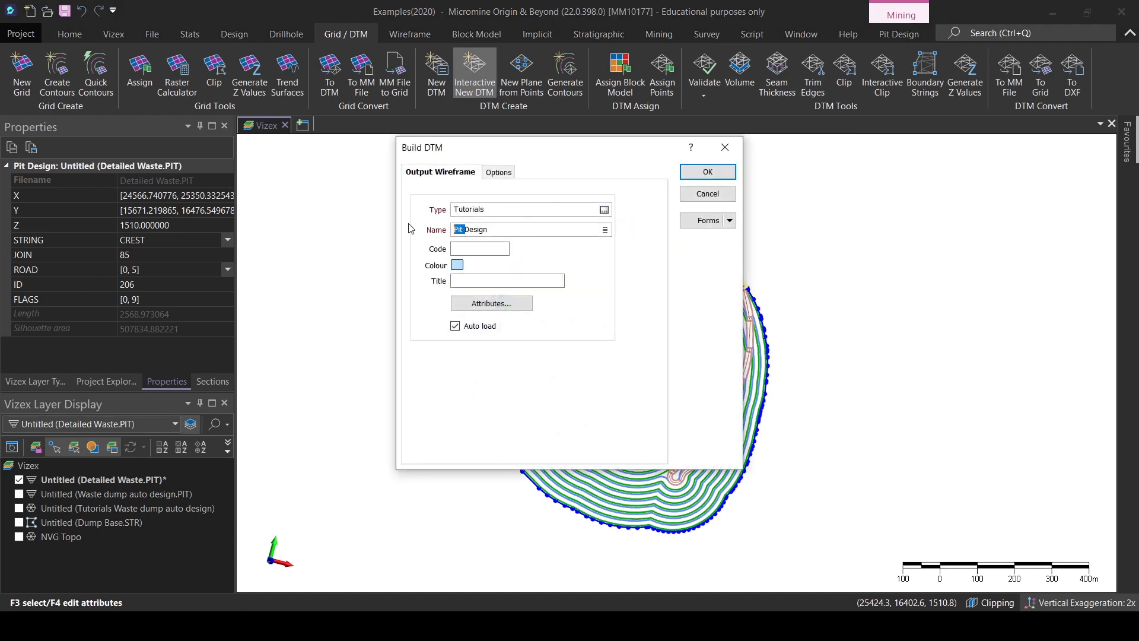
pyautogui.write('Dump')
pyautogui.click(706, 172)
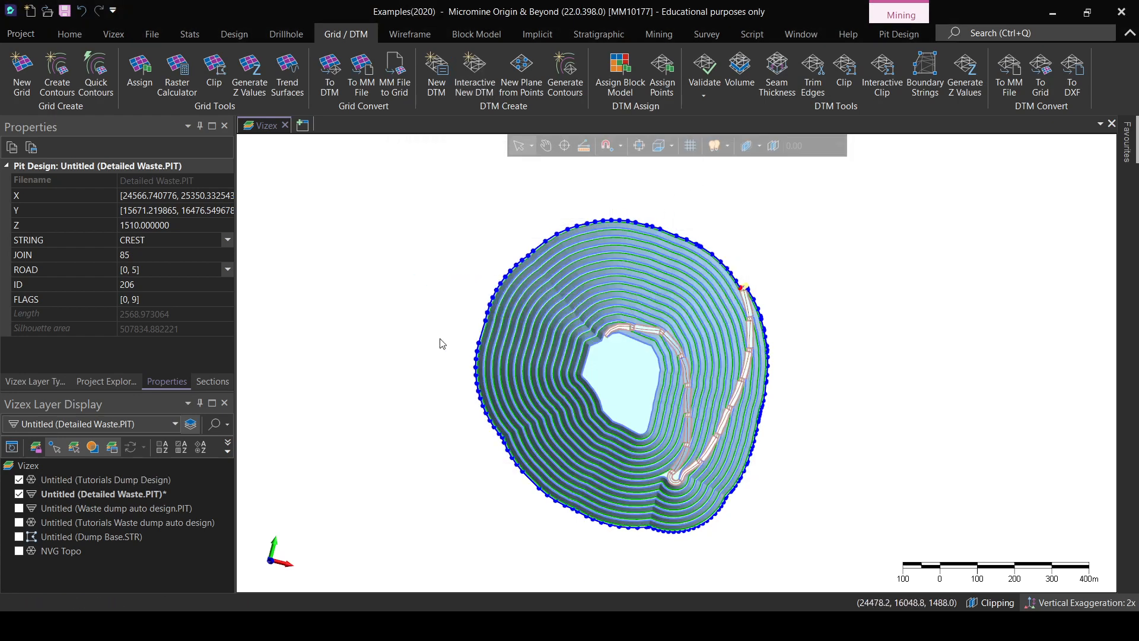
# Display the NVG Topo with the Dump Design surface, hide the Detailed Waste strings, and inspect how the dump meets the terrain in 3D.
pyautogui.scroll(3, 566, 392)
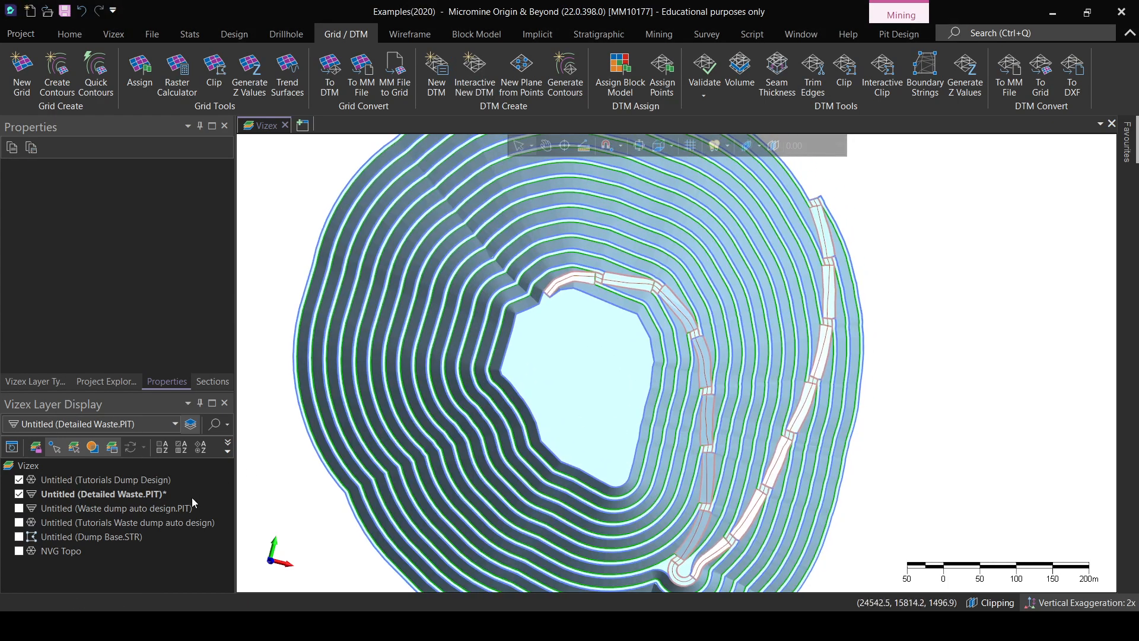
pyautogui.click(19, 551)
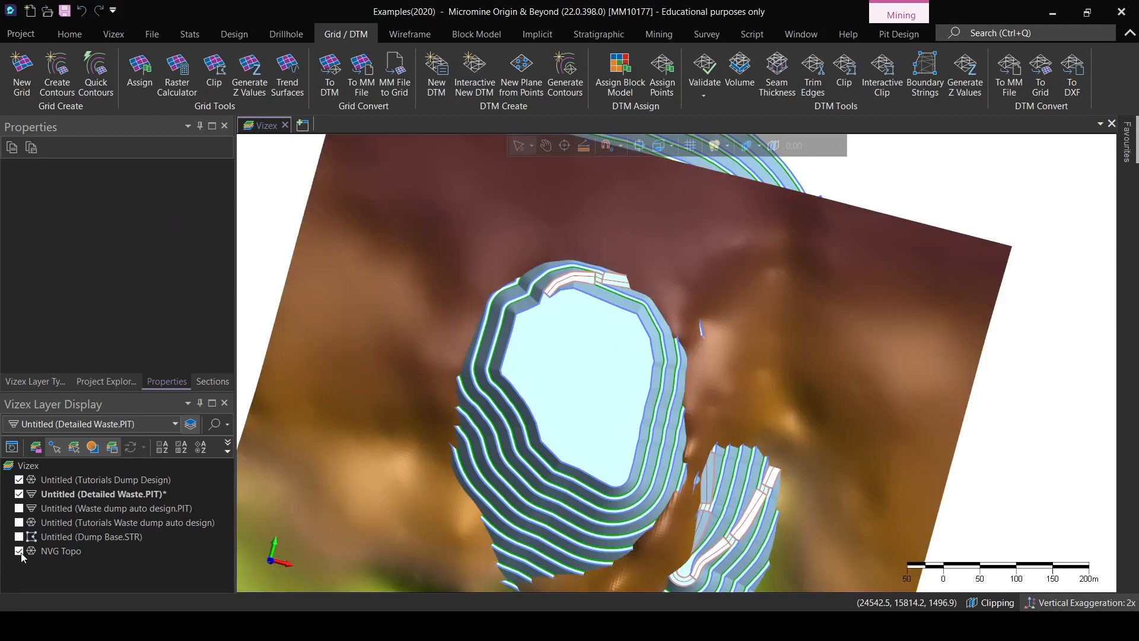
pyautogui.click(19, 495)
pyautogui.scroll(2, 699, 493)
pyautogui.moveTo(699, 492); pyautogui.dragTo(629, 474, button='right')
pyautogui.scroll(-4, 699, 396)
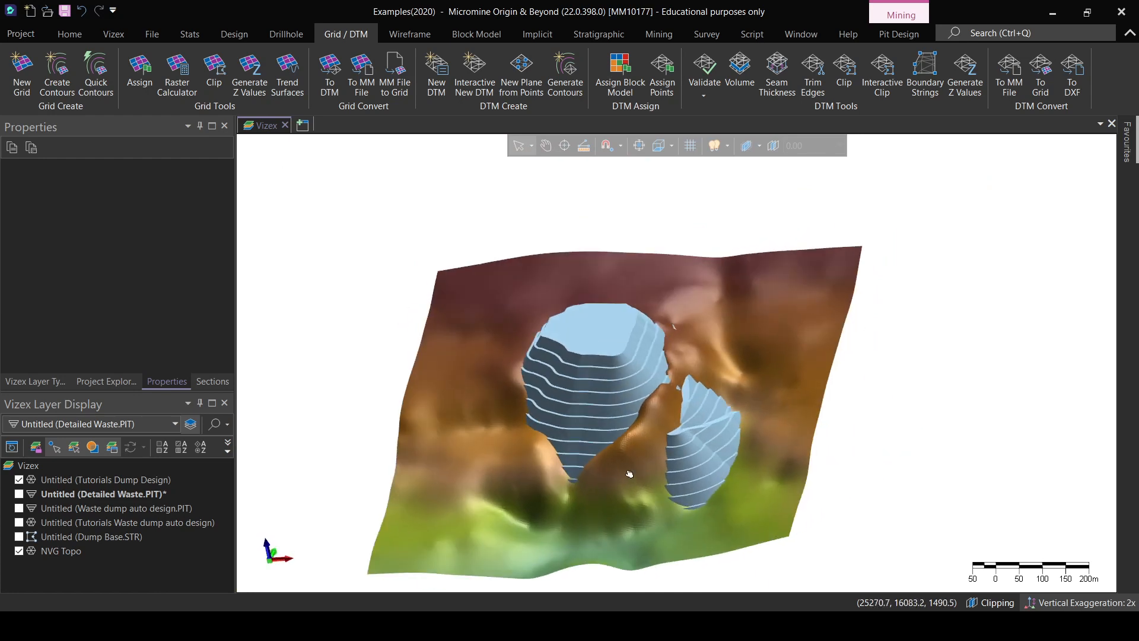
pyautogui.scroll(3, 635, 434)
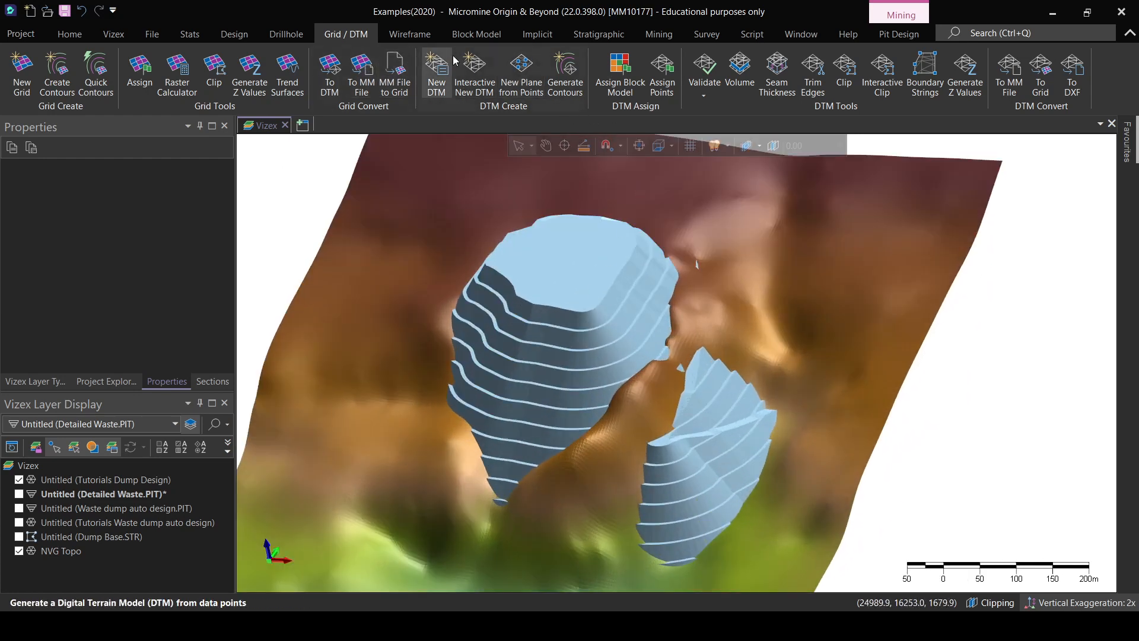
pyautogui.click(422, 36)
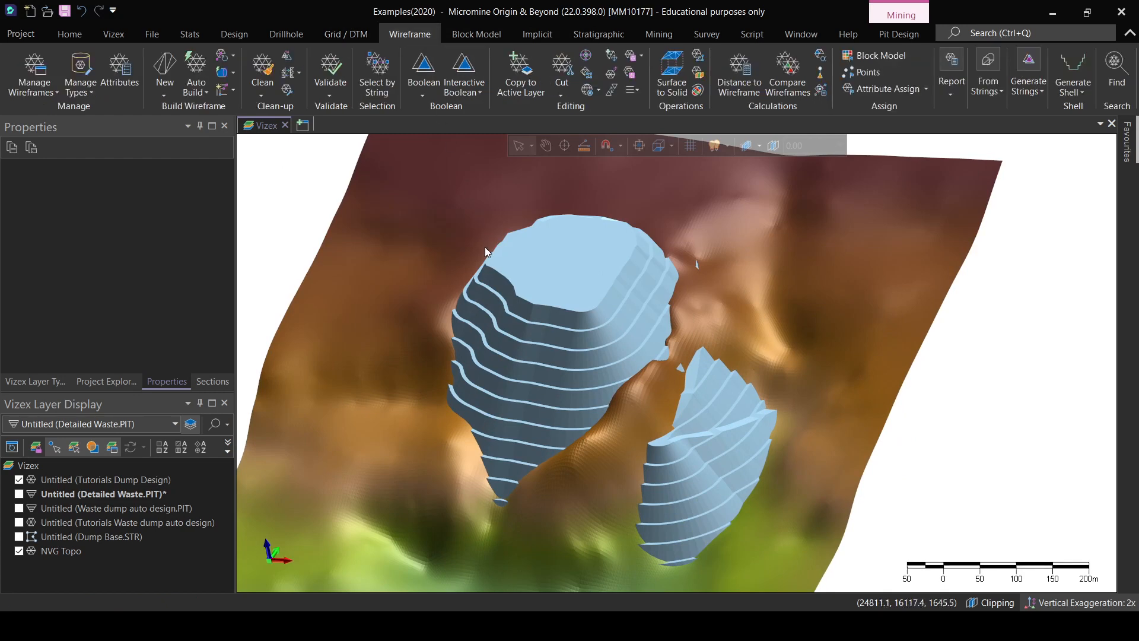
pyautogui.scroll(-3, 520, 388)
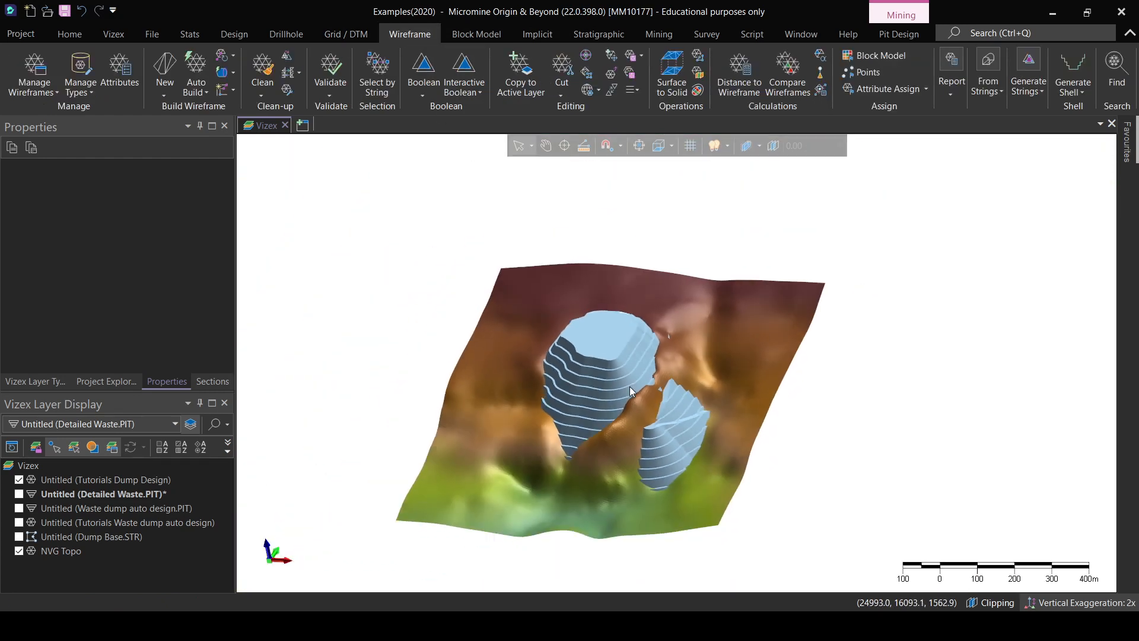
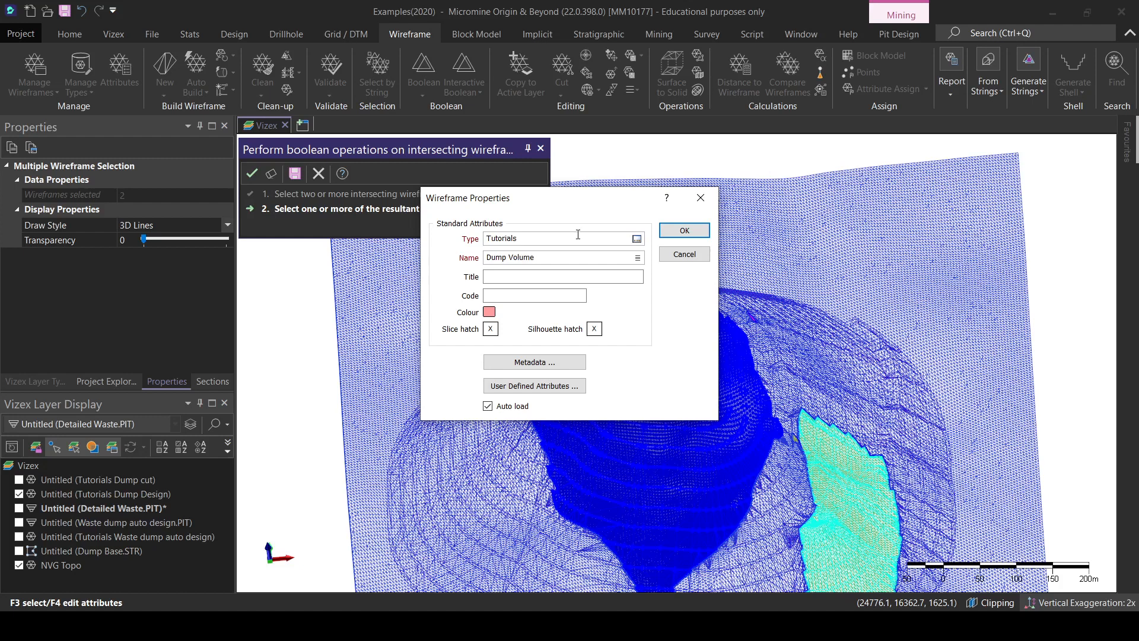
# Save the selected Boolean pieces as the Dump Volume wireframe of type Tutorials and hide its layer.
pyautogui.click(684, 231)
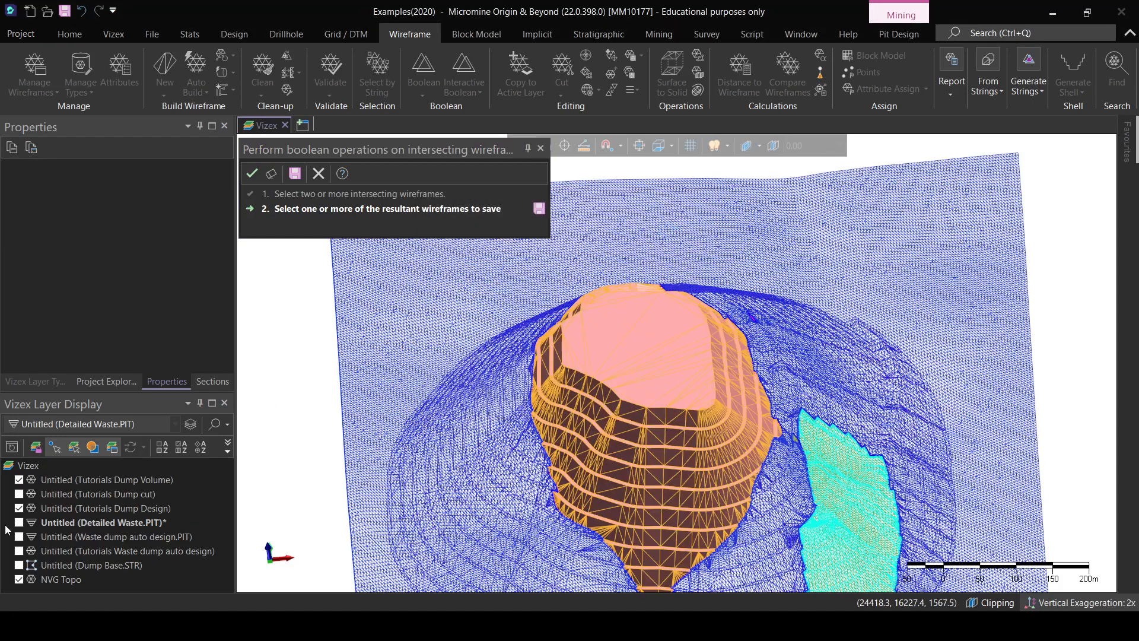
pyautogui.click(19, 481)
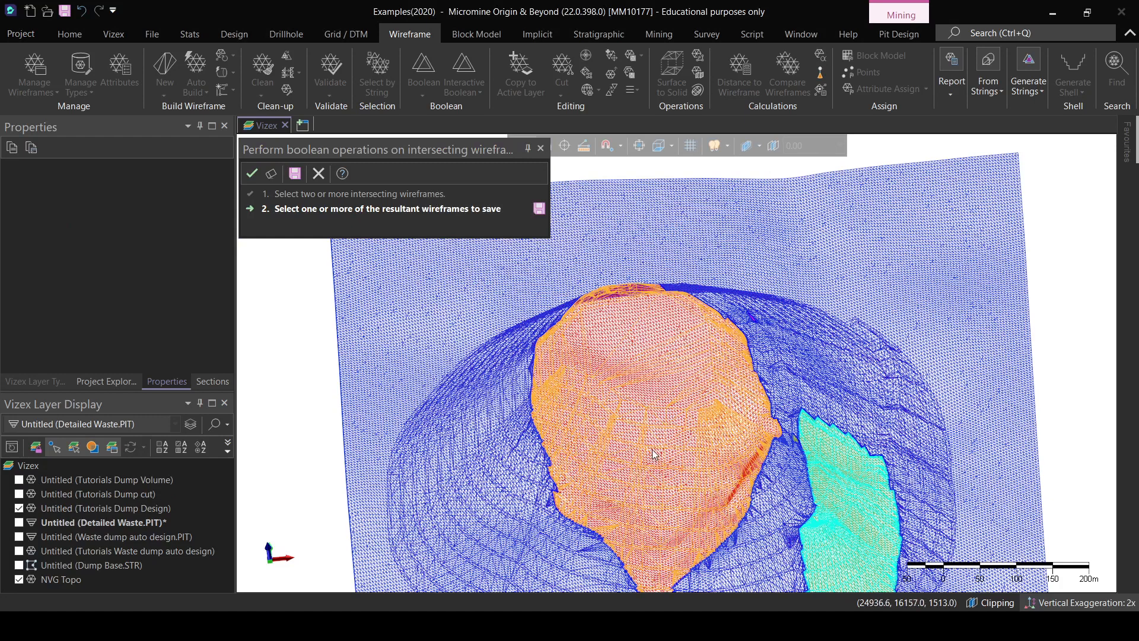
# Save the topography piece outside the dump as the Topo_cut_Dump wireframe of type Tutorials and hide its layer.
pyautogui.click(434, 401)
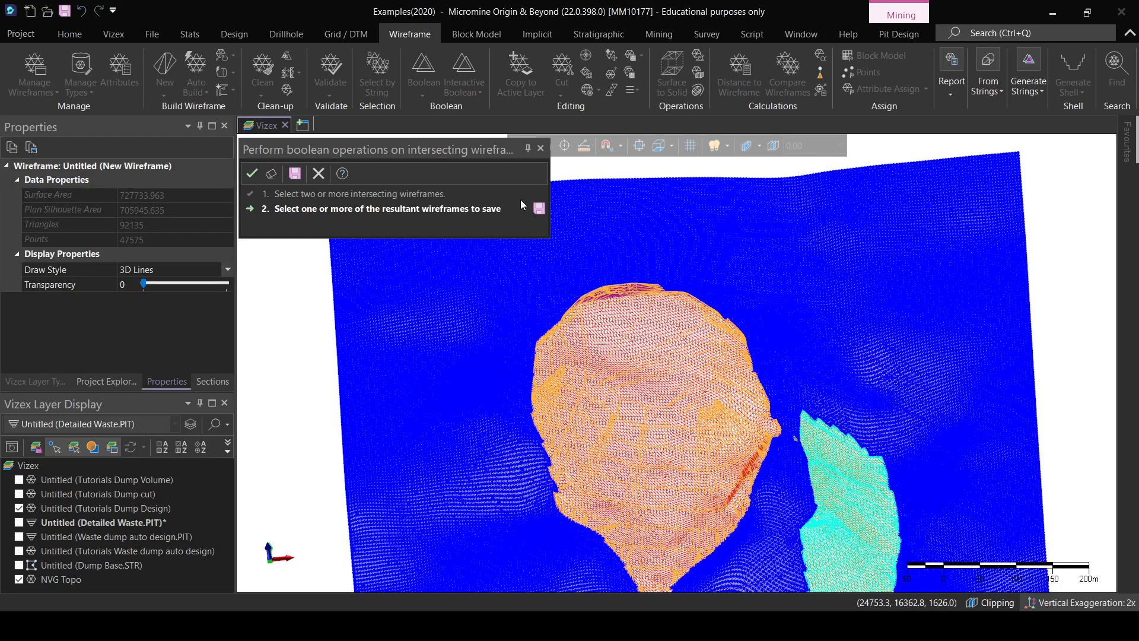
pyautogui.click(538, 207)
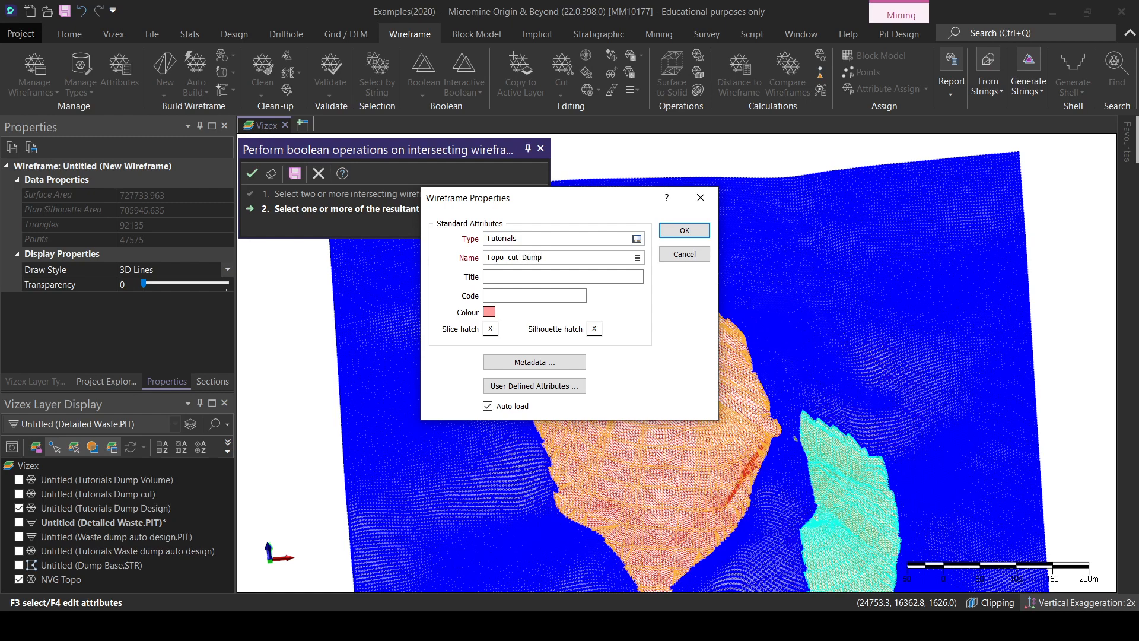
pyautogui.click(684, 230)
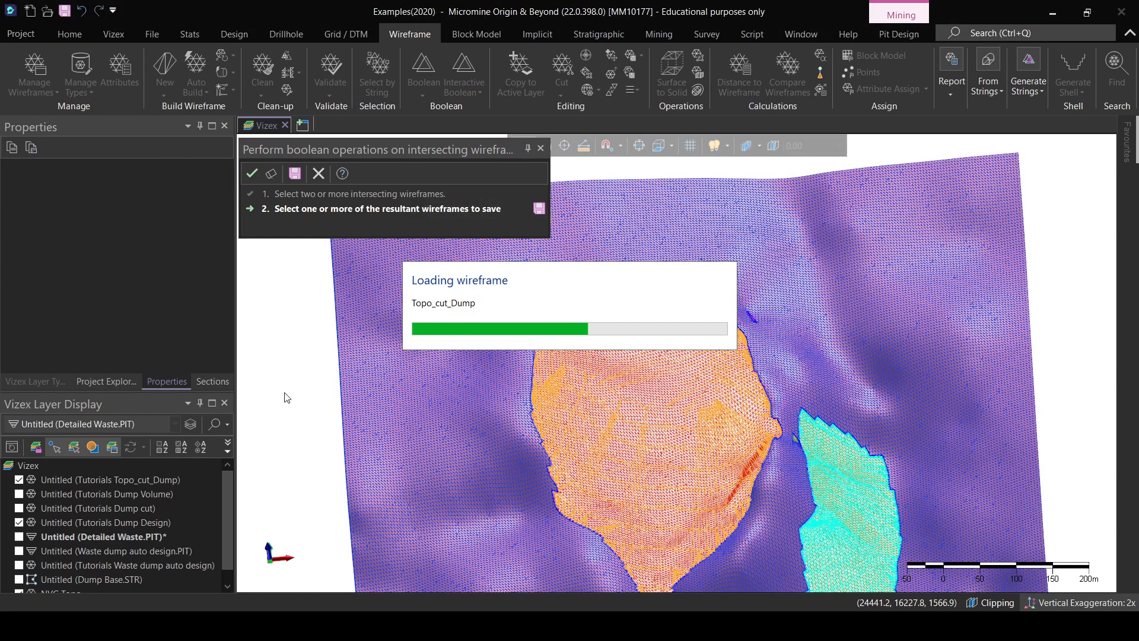
pyautogui.click(19, 480)
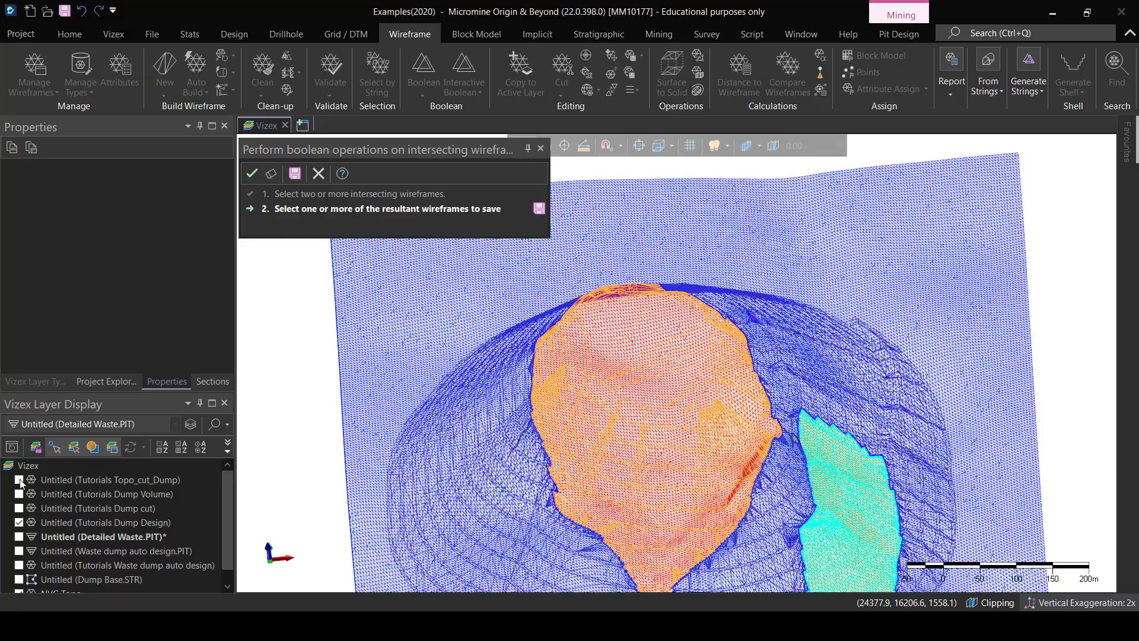
# Save the upper dump surface together with the surrounding topography piece as the Topo_Dump wireframe of type Tutorials.
pyautogui.click(646, 371)
pyautogui.moveTo(611, 433)
pyautogui.mouseDown(button='middle')
pyautogui.moveTo(595, 345)
pyautogui.moveTo(591, 439)
pyautogui.mouseUp(button='middle')
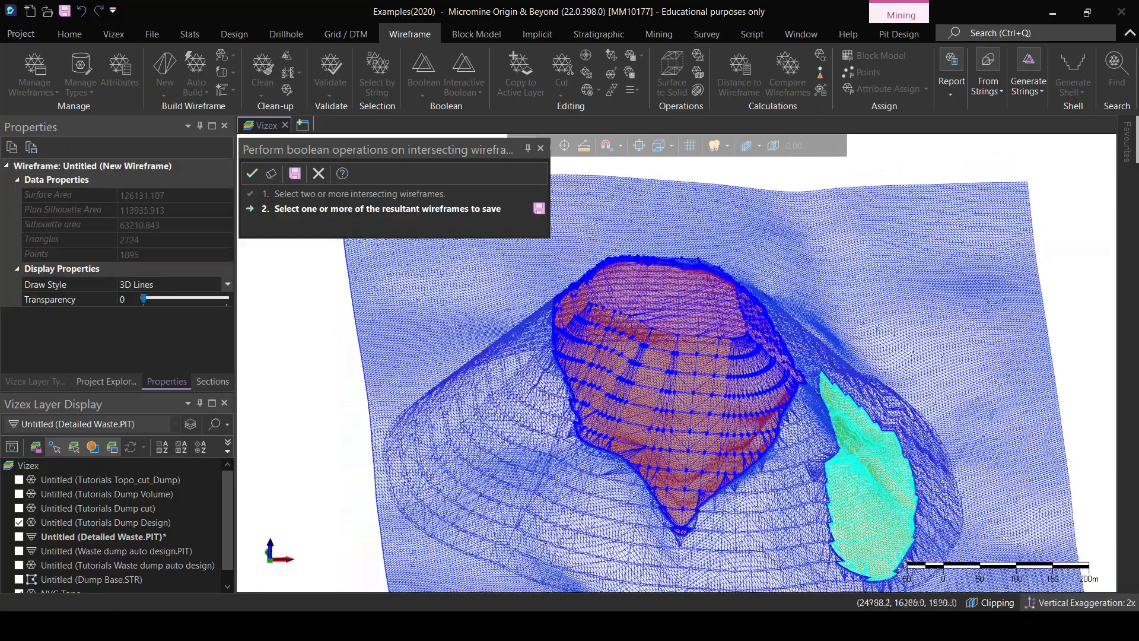
pyautogui.click(282, 405)
pyautogui.click(419, 375)
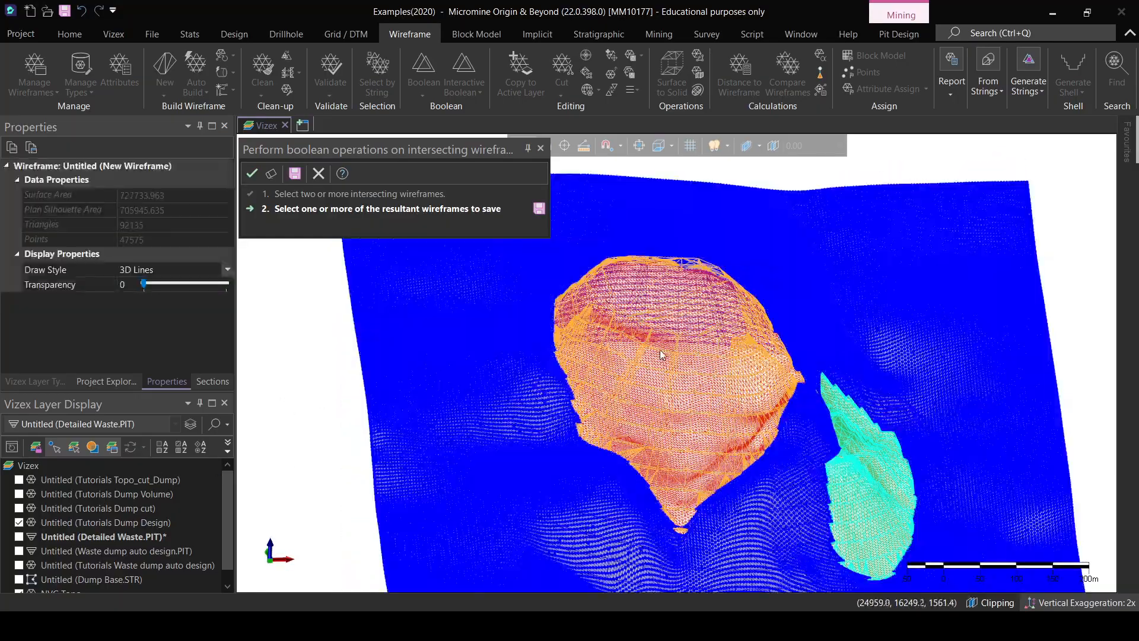
pyautogui.keyDown('ctrl'); pyautogui.click(663, 354); pyautogui.keyUp('ctrl')
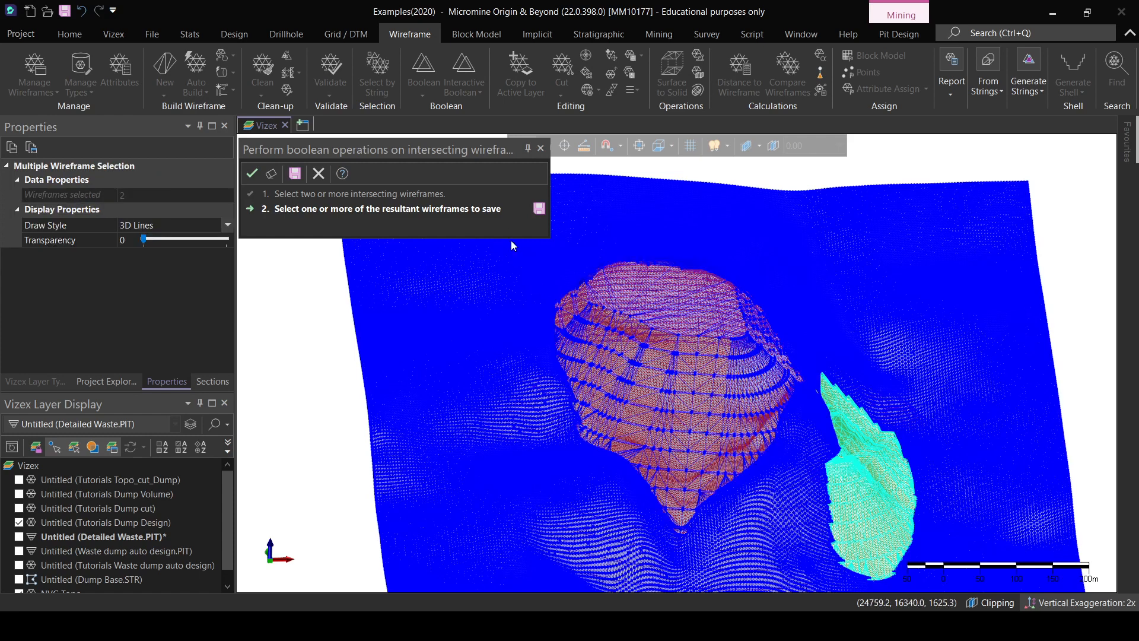
pyautogui.click(534, 209)
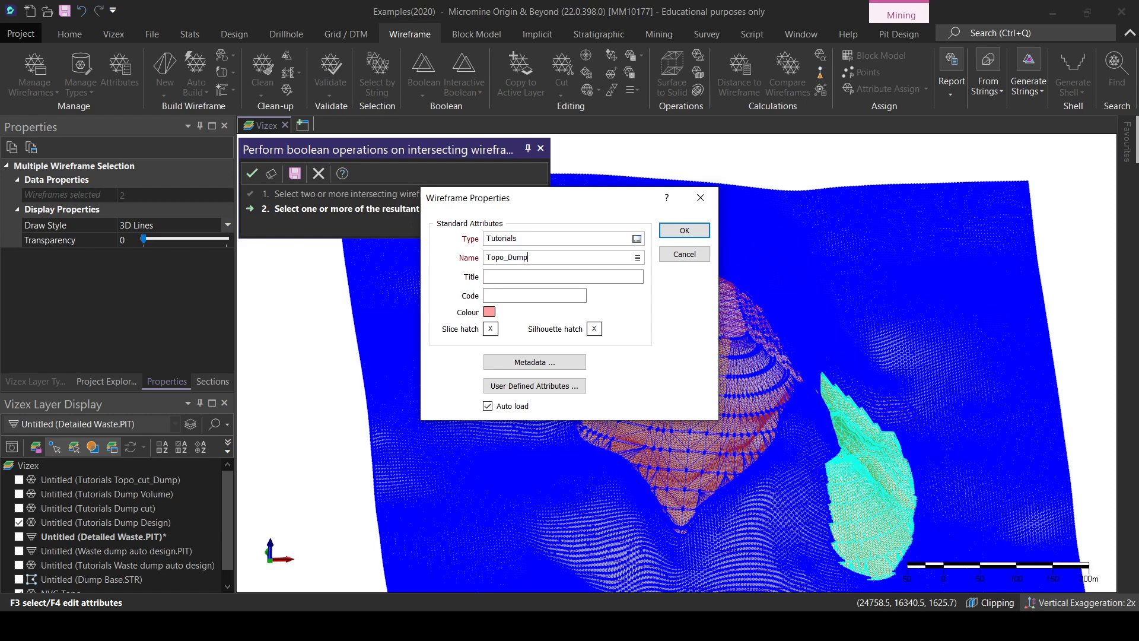
pyautogui.click(684, 230)
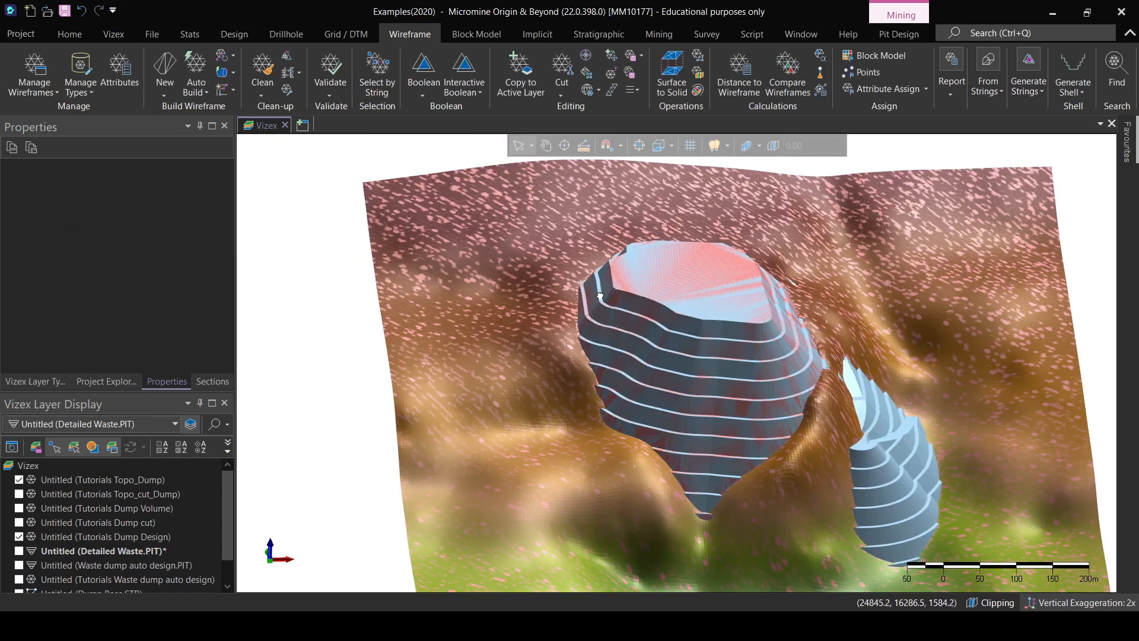
# Hide the NVG Topo and Dump Design layers and inspect the combined Topo_Dump surface in 3D.
pyautogui.scroll(-1, 41, 540)
pyautogui.click(19, 579)
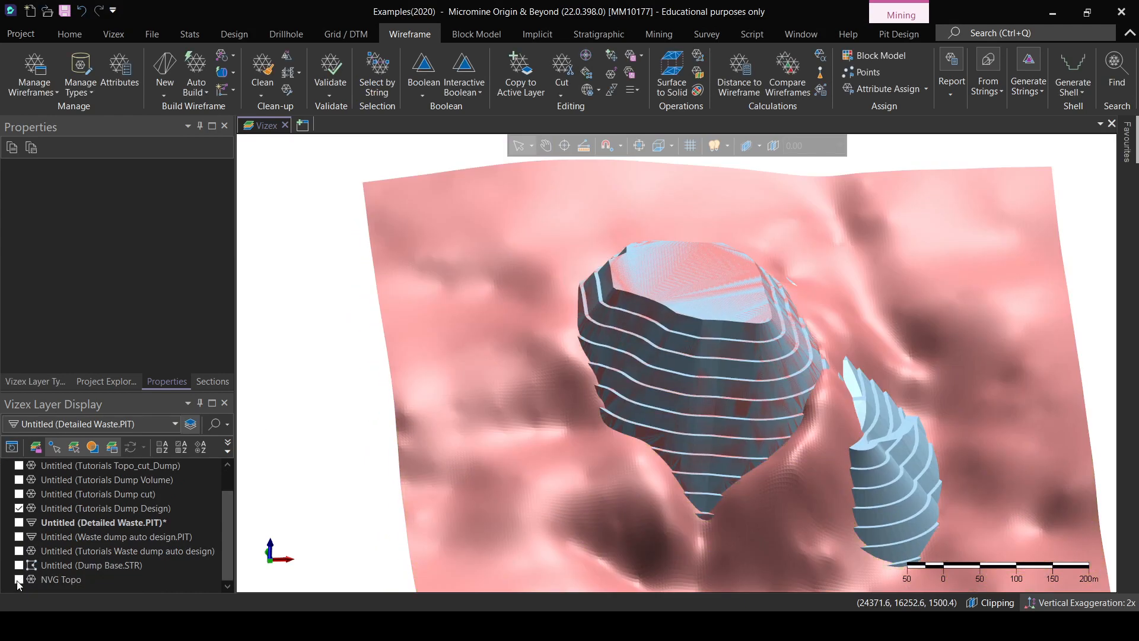
pyautogui.click(20, 511)
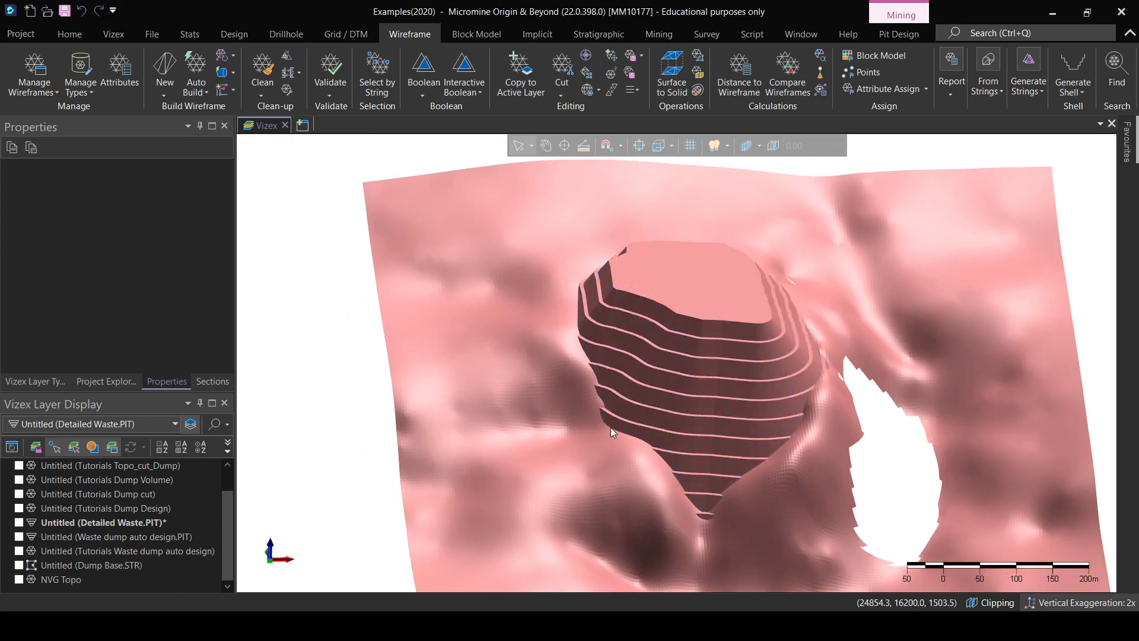
pyautogui.moveTo(659, 430); pyautogui.dragTo(692, 390, button='middle')
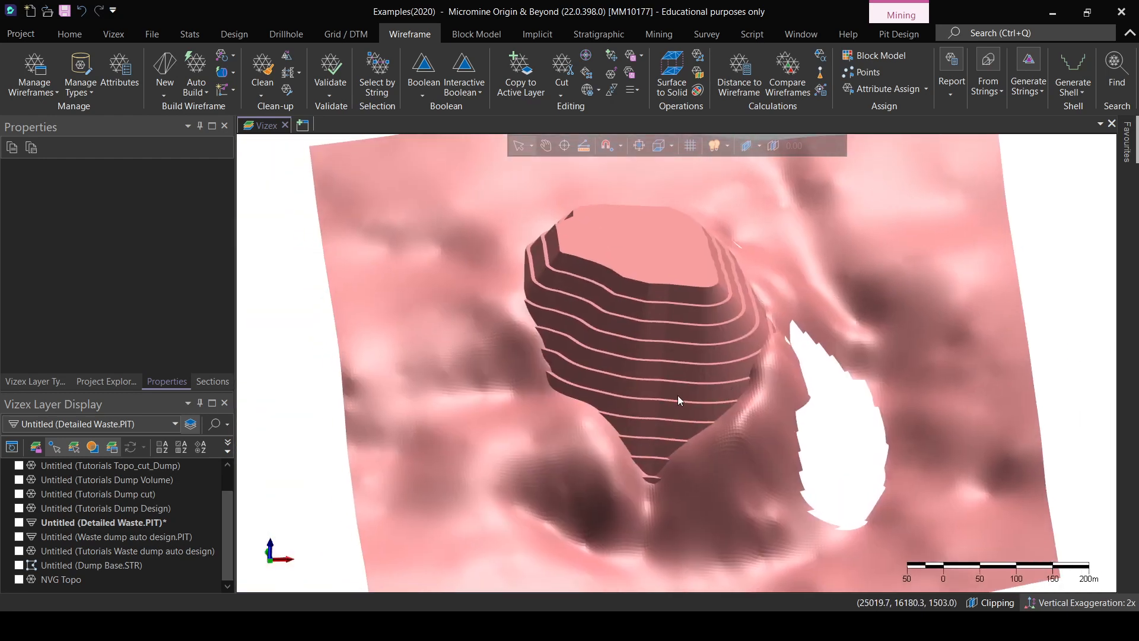
pyautogui.moveTo(719, 430)
pyautogui.mouseDown(button='right')
pyautogui.moveTo(461, 456)
pyautogui.moveTo(590, 422)
pyautogui.moveTo(721, 427)
pyautogui.mouseUp(button='right')
pyautogui.scroll(3, 666, 455)
pyautogui.moveTo(666, 454); pyautogui.dragTo(735, 514, button='right')
pyautogui.scroll(-3, 495, 364)
pyautogui.moveTo(495, 364); pyautogui.dragTo(511, 294, button='right')
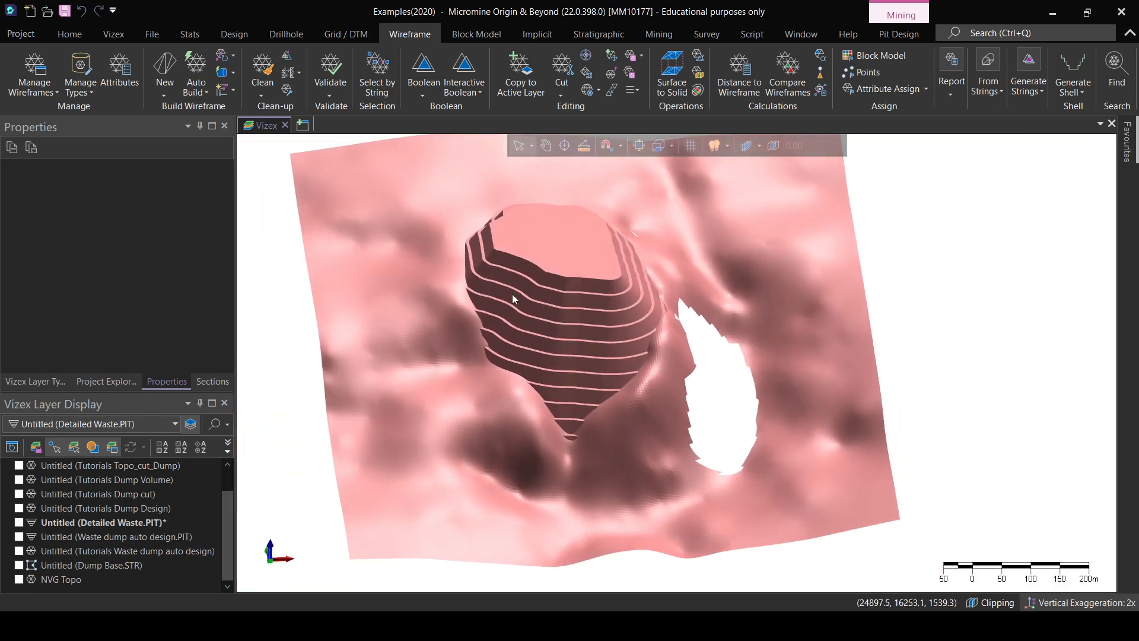
pyautogui.moveTo(390, 334); pyautogui.dragTo(454, 302, button='middle')
pyautogui.scroll(2, 10, 540)
# Display Topo_cut_Dump instead of Topo_Dump and inspect the openings cut in the terrain surface.
pyautogui.click(20, 482)
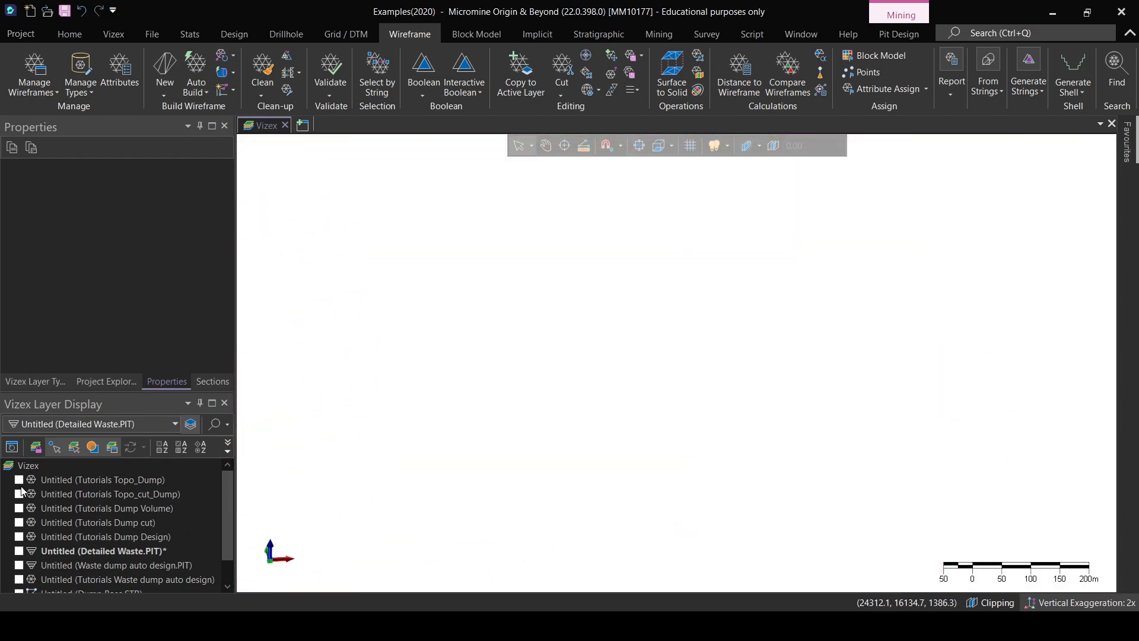
pyautogui.click(19, 493)
pyautogui.moveTo(789, 364); pyautogui.dragTo(563, 416, button='right')
pyautogui.scroll(3, 580, 415)
pyautogui.moveTo(620, 457); pyautogui.dragTo(750, 458, button='right')
pyautogui.moveTo(750, 458); pyautogui.dragTo(753, 467, button='middle')
pyautogui.scroll(-2, 558, 388)
pyautogui.moveTo(554, 381); pyautogui.dragTo(610, 475, button='middle')
pyautogui.scroll(-1, 611, 476)
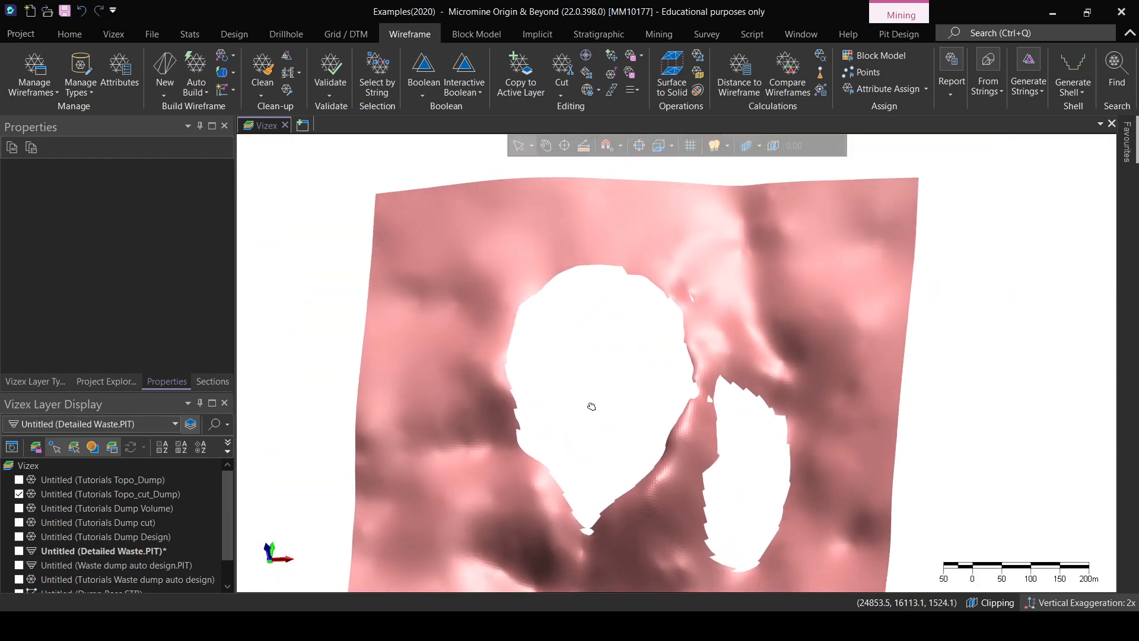
pyautogui.moveTo(582, 407); pyautogui.dragTo(609, 409, button='right')
# Display only the Dump Volume wireframe, validate the solid, and check its volume property.
pyautogui.click(19, 494)
pyautogui.click(19, 508)
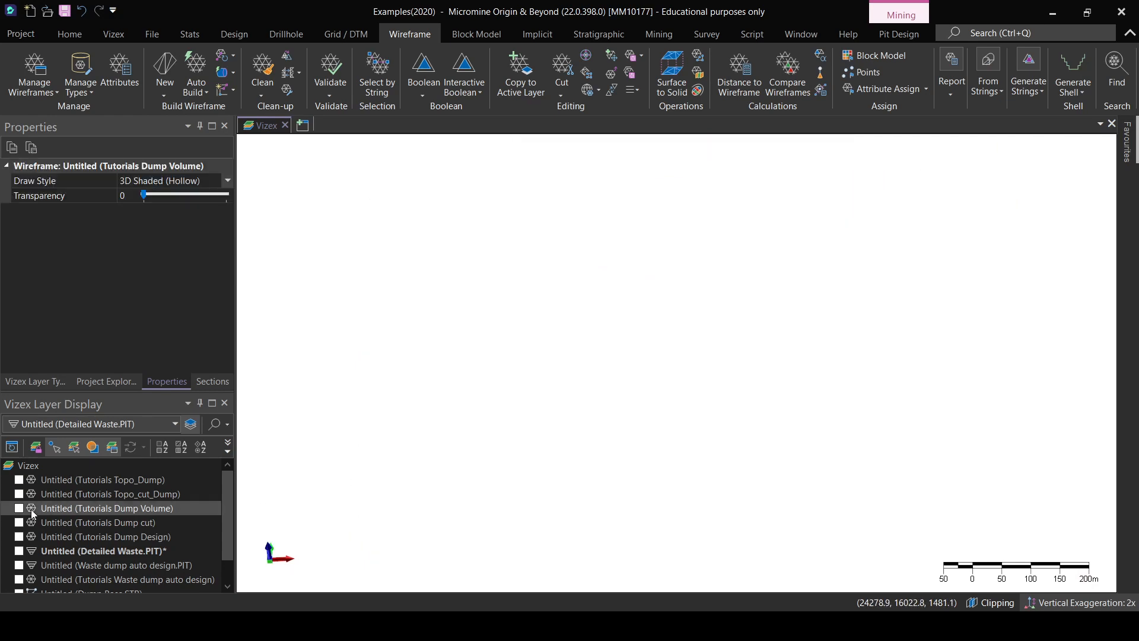
pyautogui.moveTo(651, 394); pyautogui.dragTo(646, 315, button='right')
pyautogui.click(646, 316)
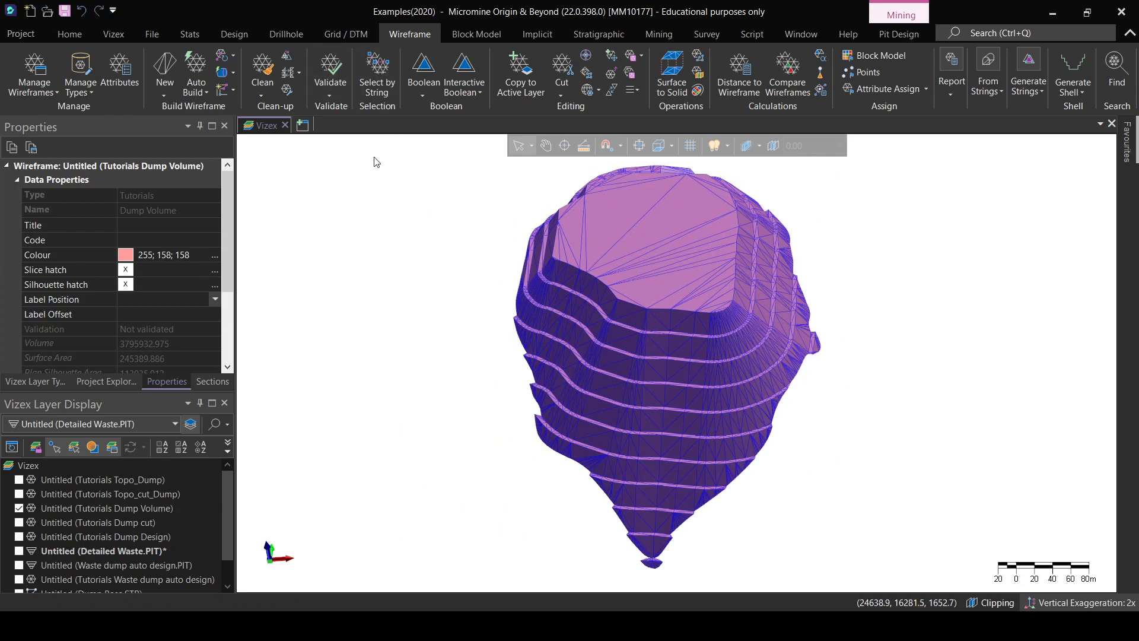
pyautogui.click(331, 70)
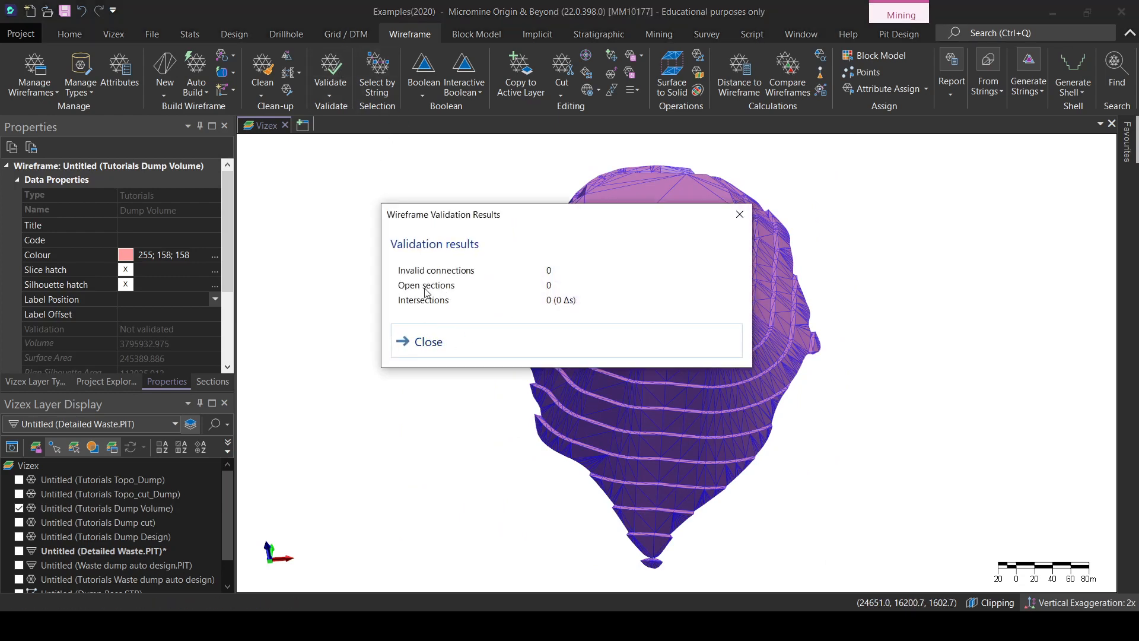
pyautogui.click(740, 215)
pyautogui.click(179, 346)
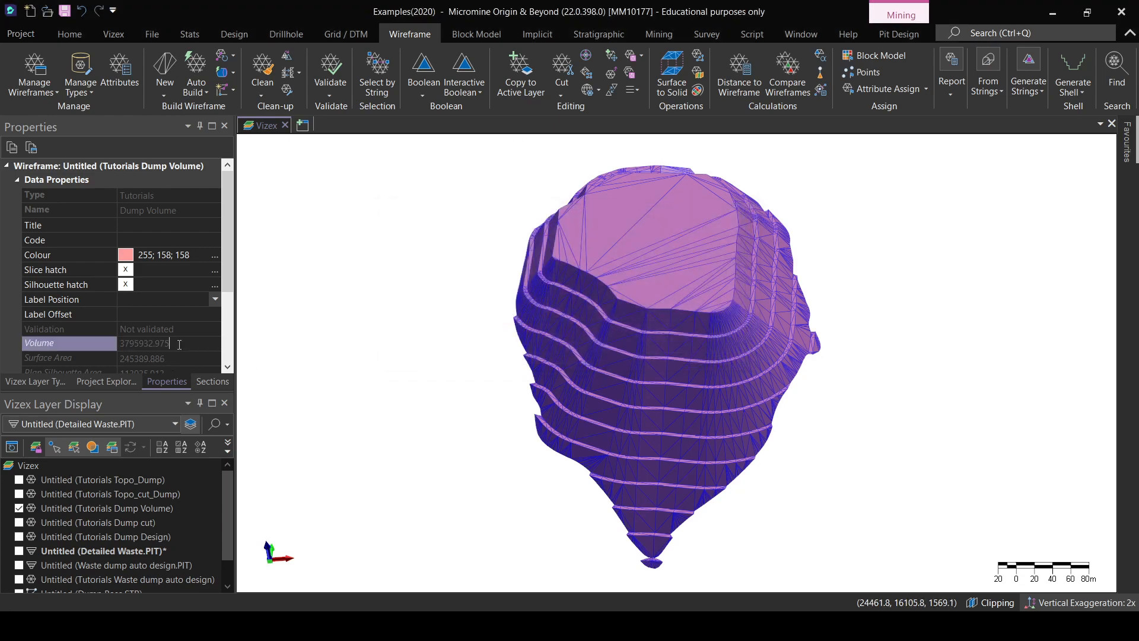
pyautogui.click(341, 360)
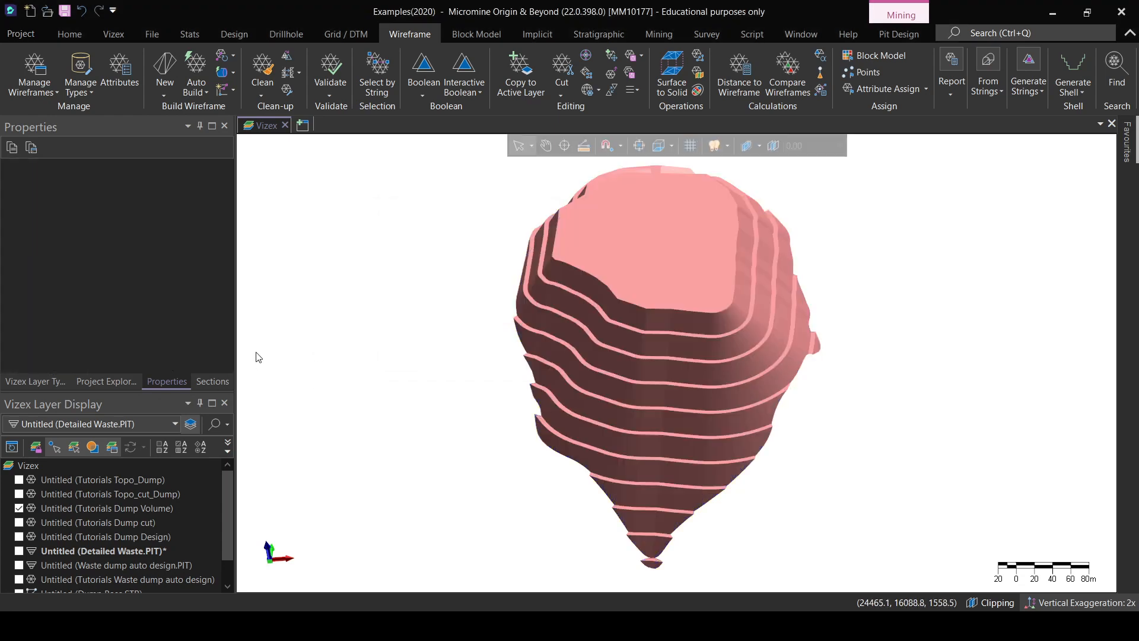
# Inspect the benches, top platform and ramp of the Dump Volume solid from several angles.
pyautogui.scroll(-2, 556, 353)
pyautogui.moveTo(630, 350); pyautogui.dragTo(630, 379, button='middle')
pyautogui.scroll(2, 620, 384)
pyautogui.moveTo(616, 387); pyautogui.dragTo(650, 386, button='right')
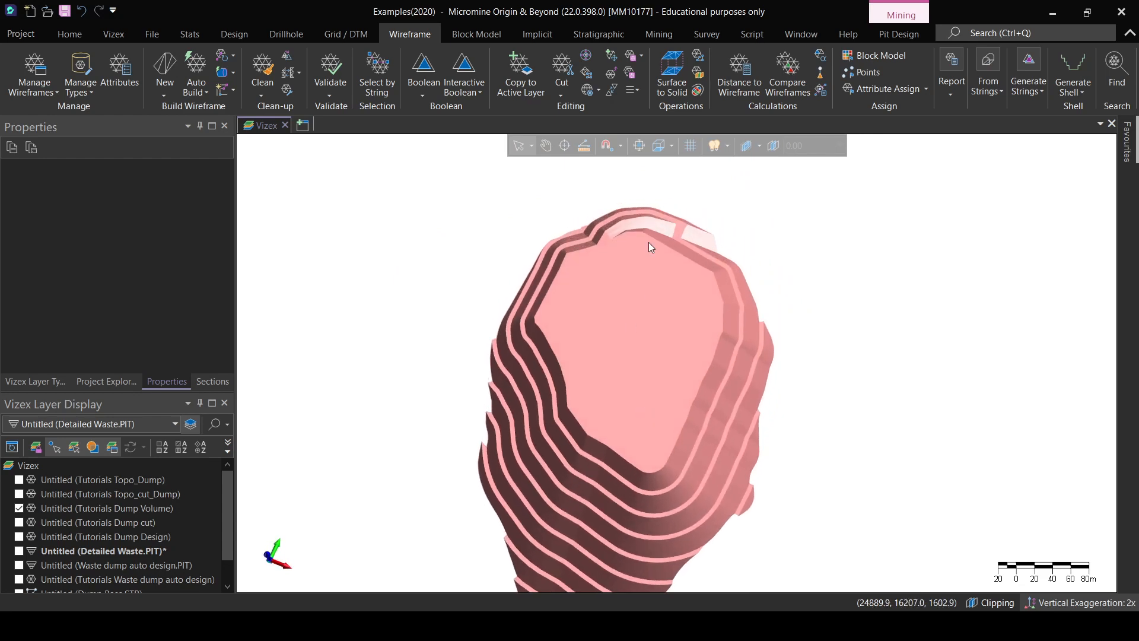
pyautogui.scroll(2, 603, 227)
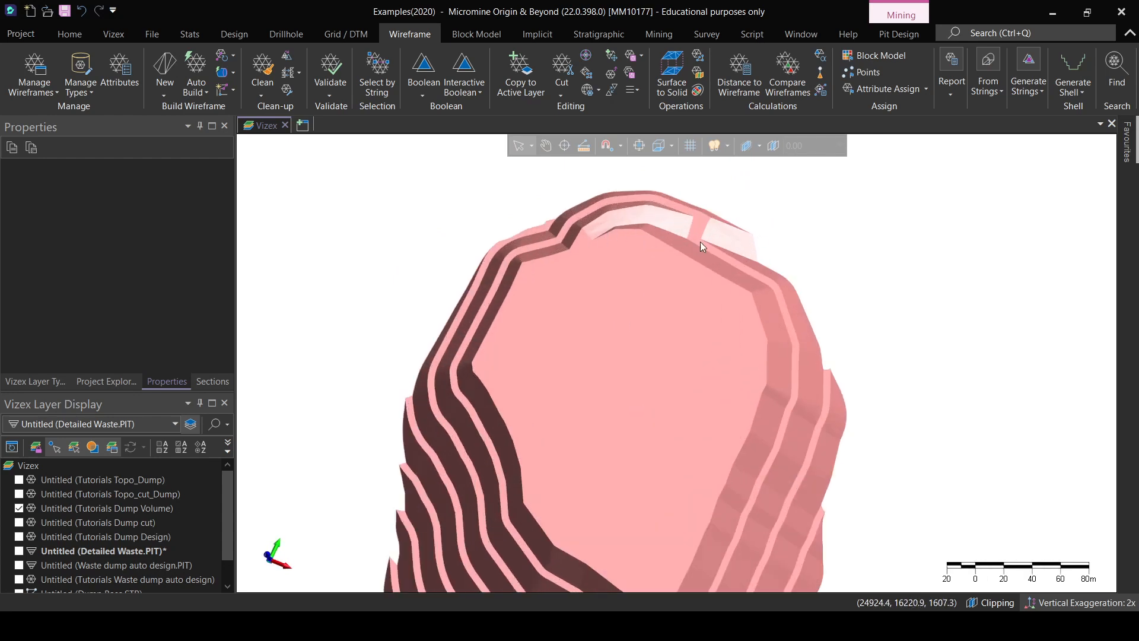
pyautogui.scroll(-3, 650, 389)
pyautogui.moveTo(649, 388); pyautogui.dragTo(746, 275, button='right')
# Display the Dump cut surface with the NVG Topo in place of Dump Volume and examine it in 3D.
pyautogui.click(21, 510)
pyautogui.scroll(-2, 32, 527)
pyautogui.click(19, 579)
pyautogui.scroll(3, 585, 343)
pyautogui.moveTo(585, 343); pyautogui.dragTo(386, 252, button='right')
pyautogui.scroll(-3, 661, 444)
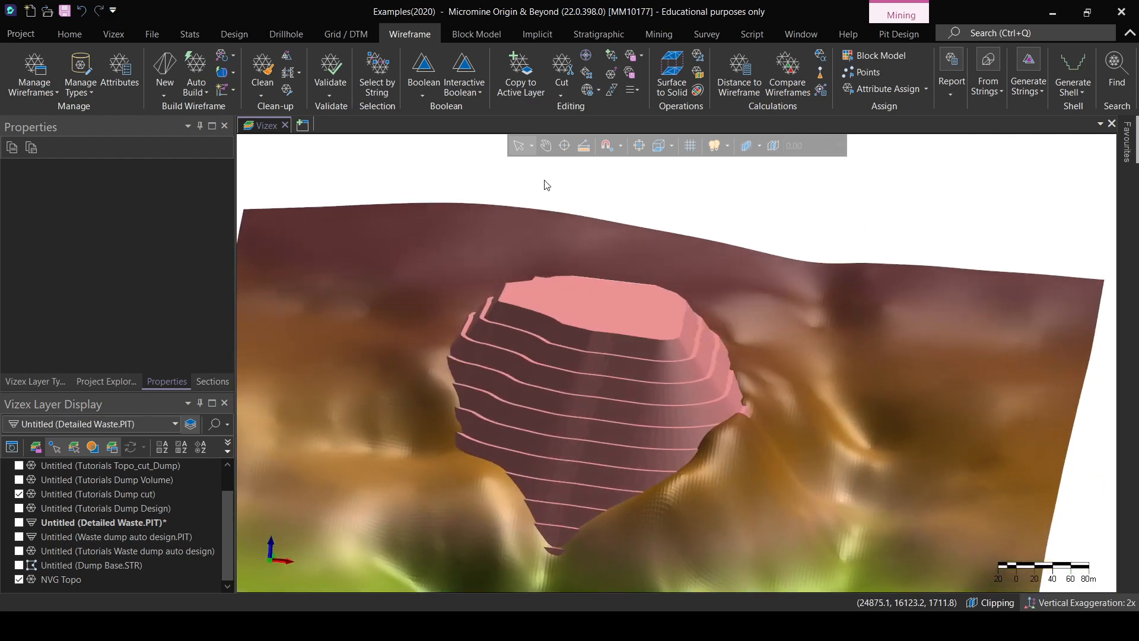
pyautogui.moveTo(582, 206); pyautogui.dragTo(561, 356, button='right')
pyautogui.moveTo(595, 318); pyautogui.dragTo(696, 295, button='right')
pyautogui.scroll(-3, 598, 249)
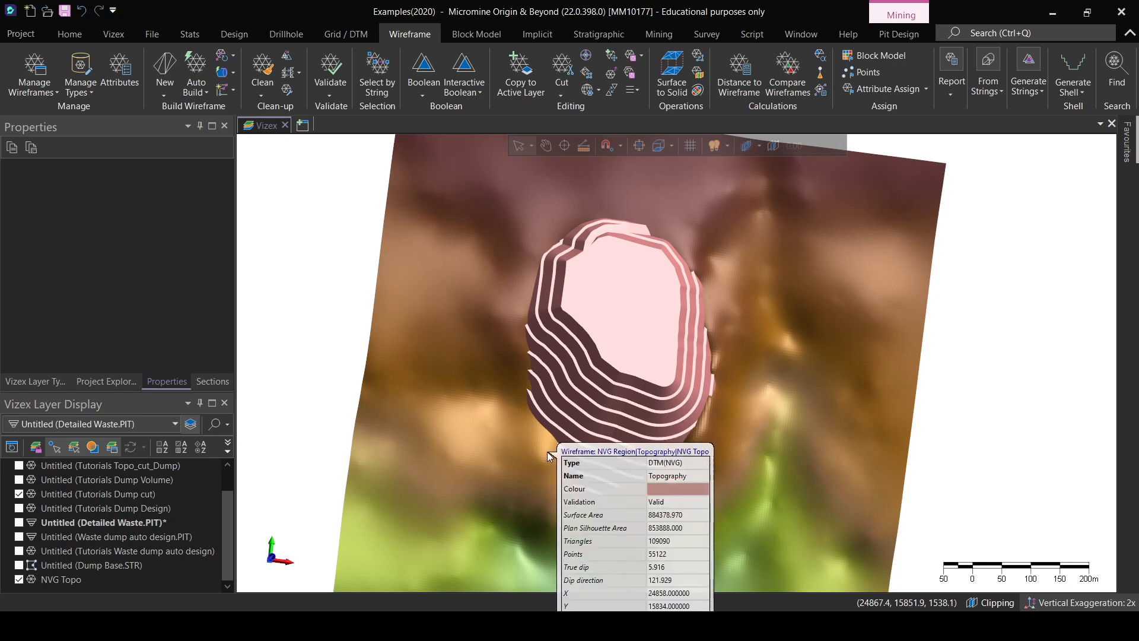
pyautogui.scroll(1, 108, 523)
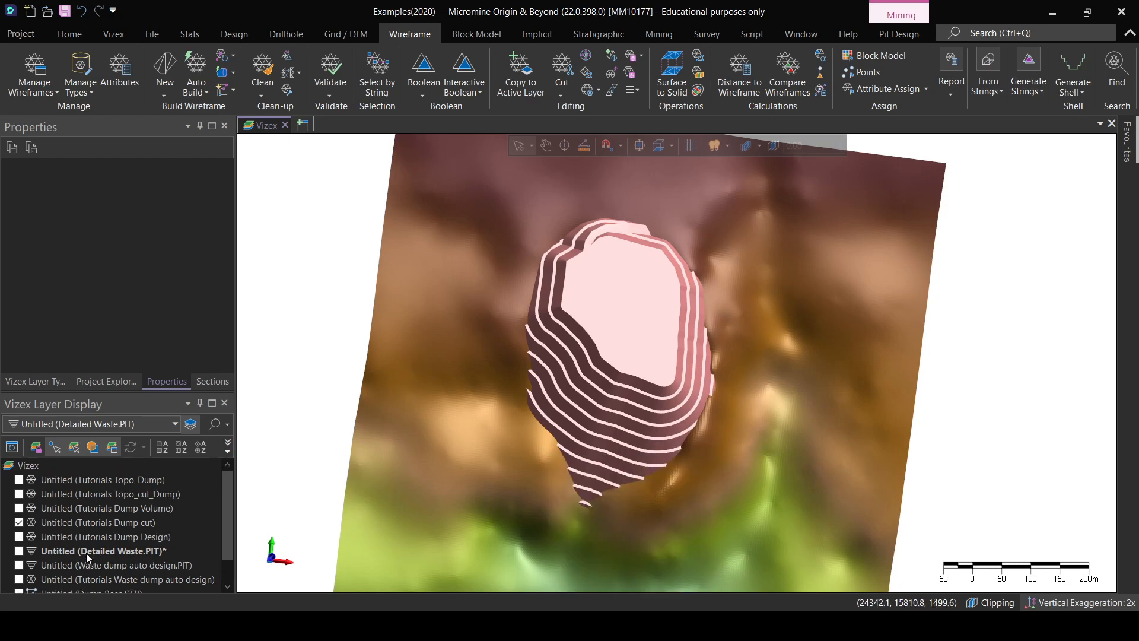
pyautogui.doubleClick(110, 551)
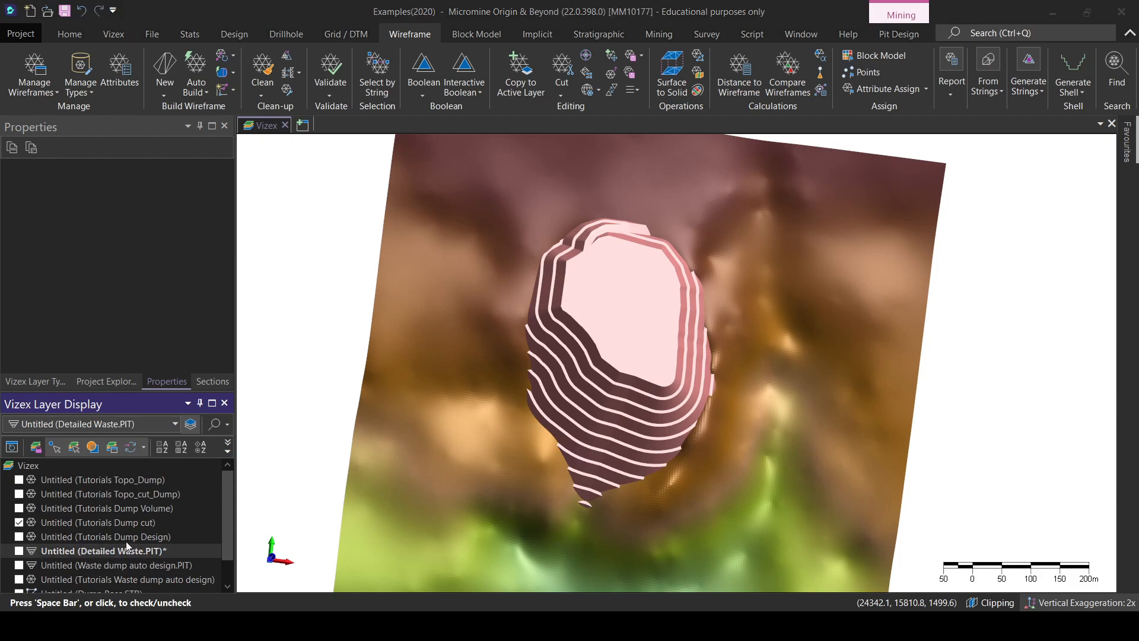
pyautogui.click(756, 51)
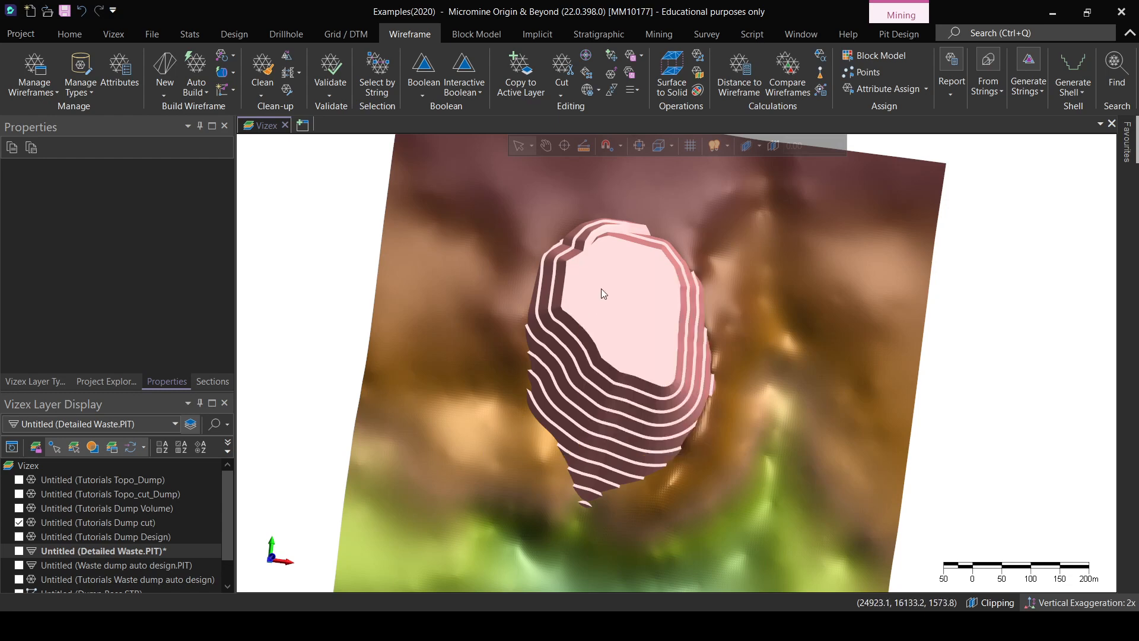
# Examine how the Dump cut benches and ramp fit the NVG Topo terrain from oblique and overhead views.
pyautogui.moveTo(717, 380); pyautogui.dragTo(598, 313, button='right')
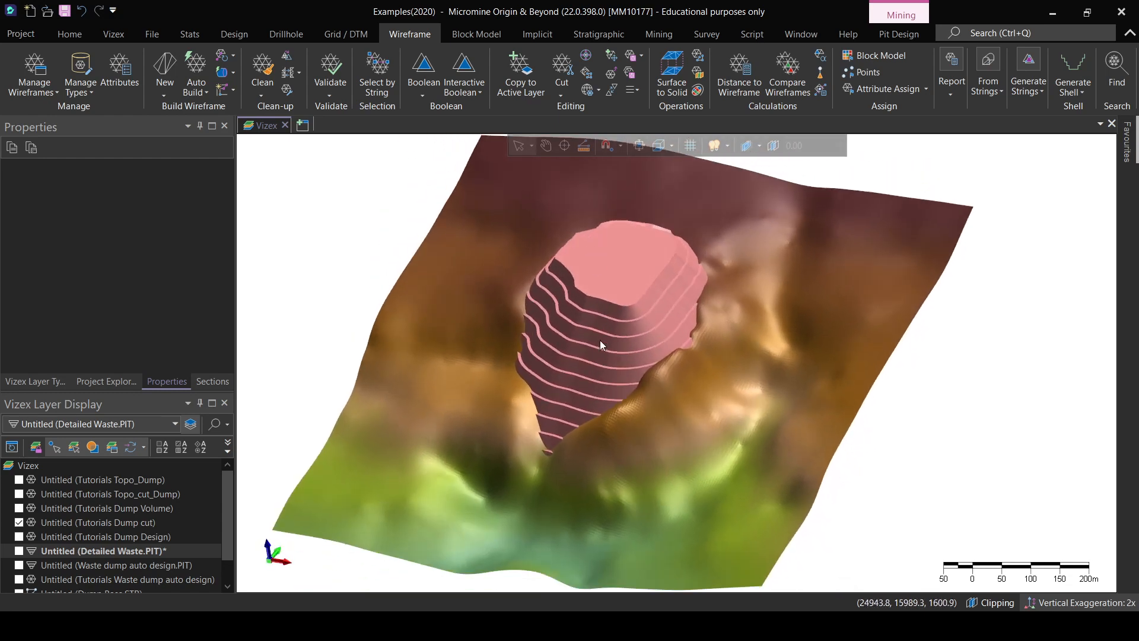
pyautogui.moveTo(567, 391); pyautogui.dragTo(684, 430, button='right')
pyautogui.scroll(1, 603, 414)
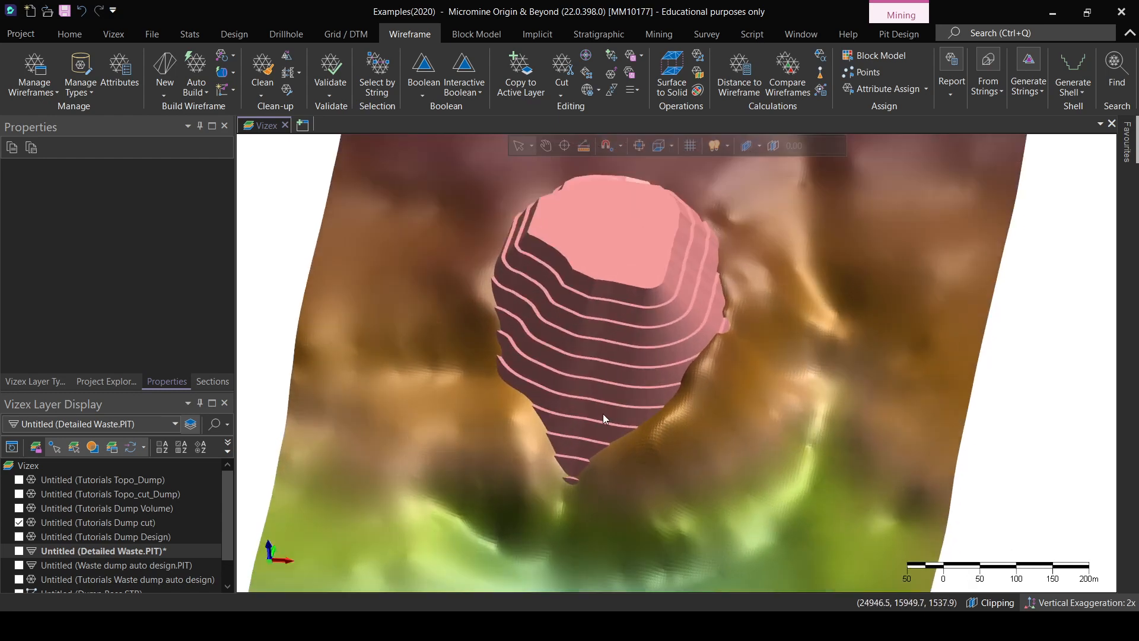
pyautogui.moveTo(596, 411); pyautogui.dragTo(610, 427, button='middle')
pyautogui.moveTo(648, 408); pyautogui.dragTo(640, 372, button='right')
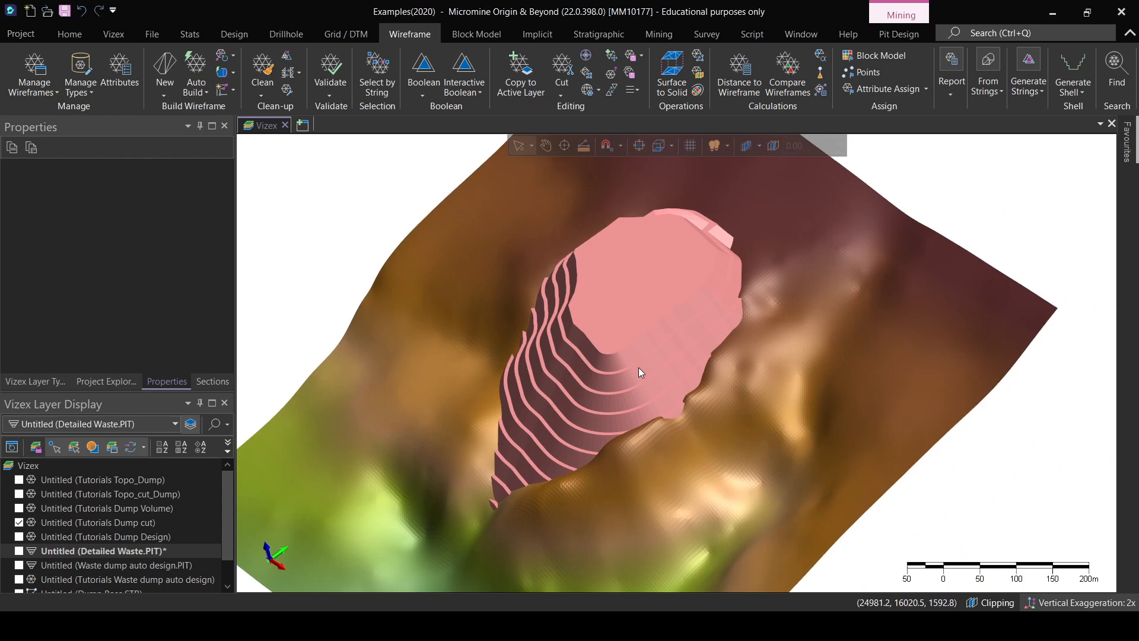
pyautogui.moveTo(639, 368)
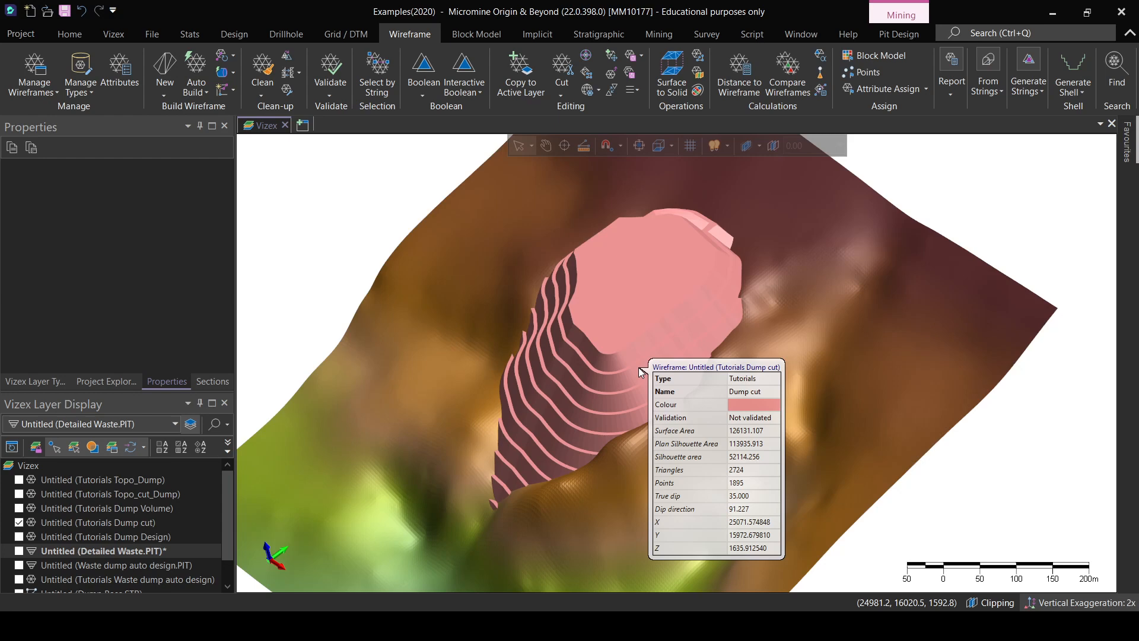
pyautogui.moveTo(603, 384); pyautogui.dragTo(765, 489, button='right')
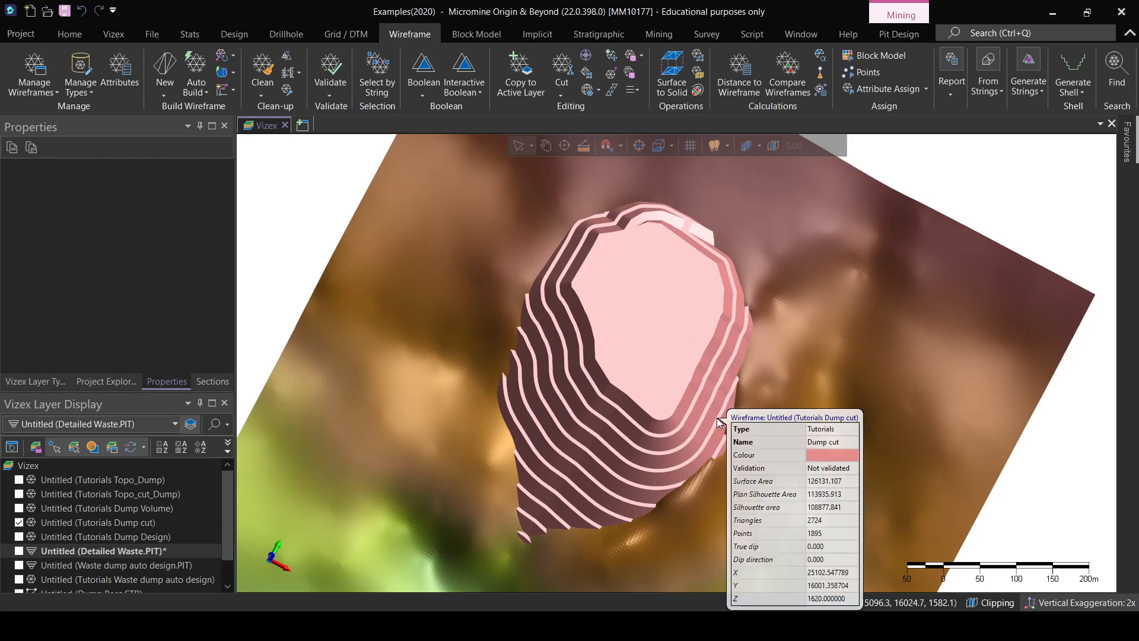
pyautogui.moveTo(667, 392)
pyautogui.mouseDown(button='middle')
pyautogui.moveTo(671, 402)
pyautogui.moveTo(661, 398)
pyautogui.mouseUp(button='middle')
pyautogui.moveTo(661, 397)
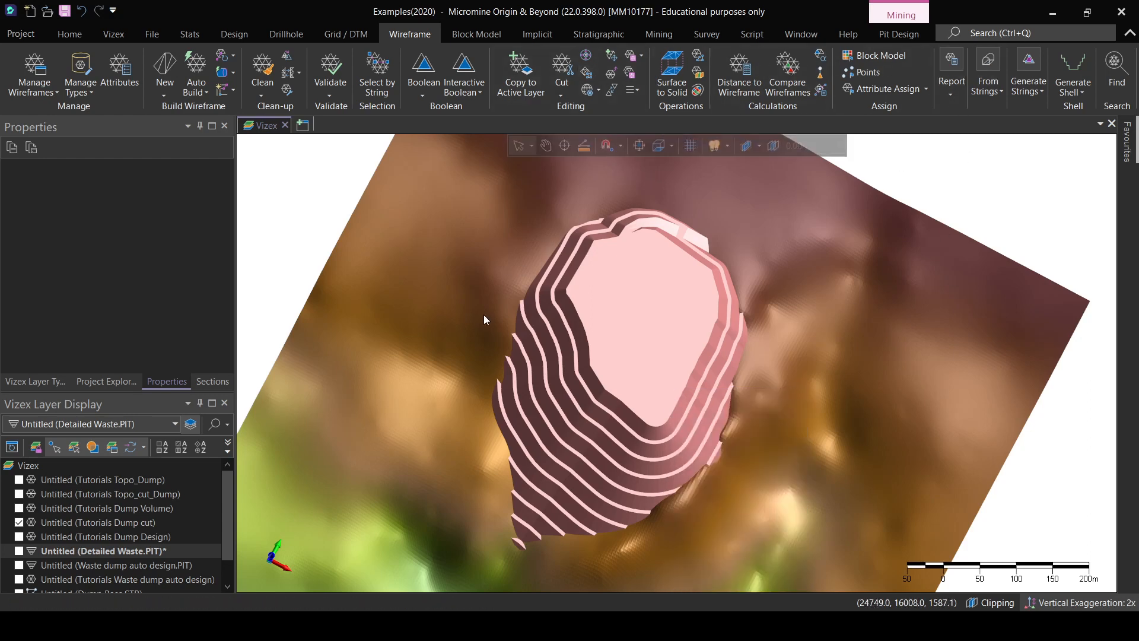
pyautogui.moveTo(484, 320)
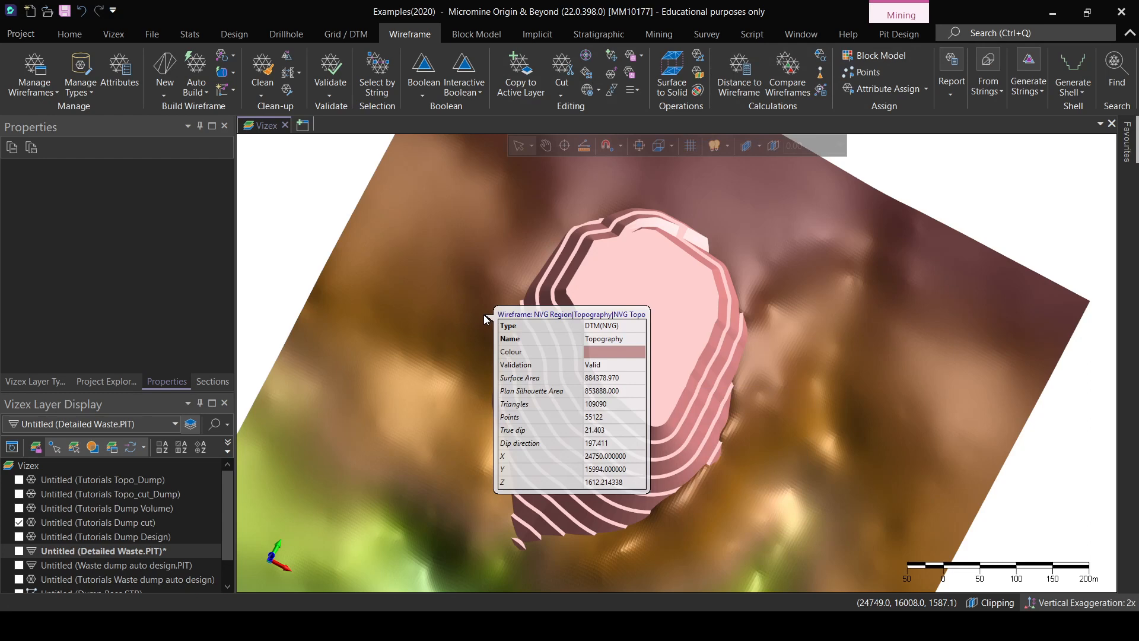